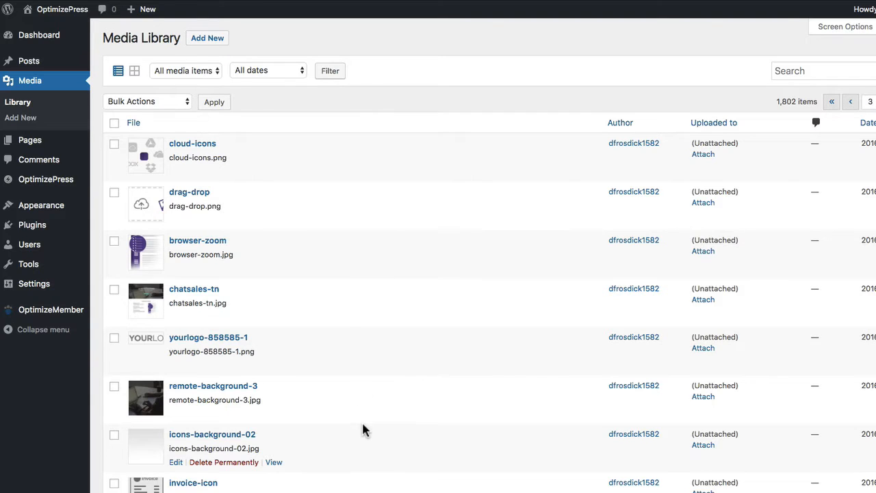
# - Start a new OptimizePress page from the blank Template Style 1 - Full-Width template
pyautogui.moveTo(85, 187)
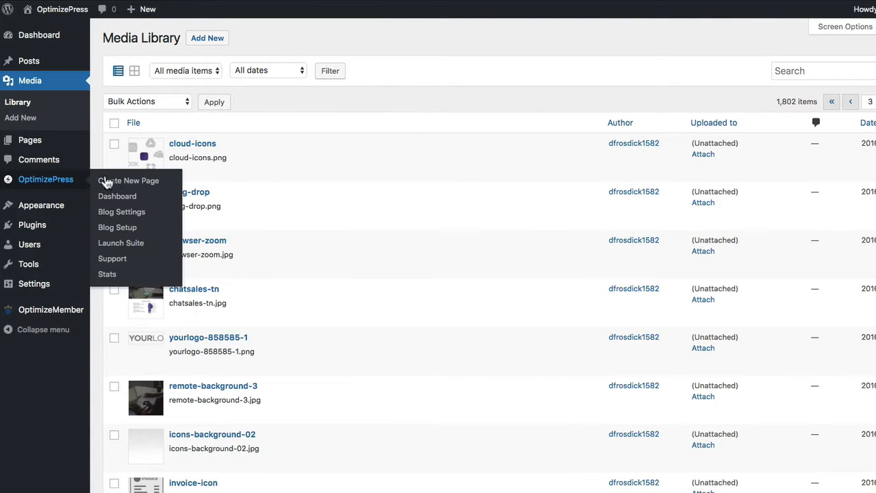
pyautogui.click(120, 180)
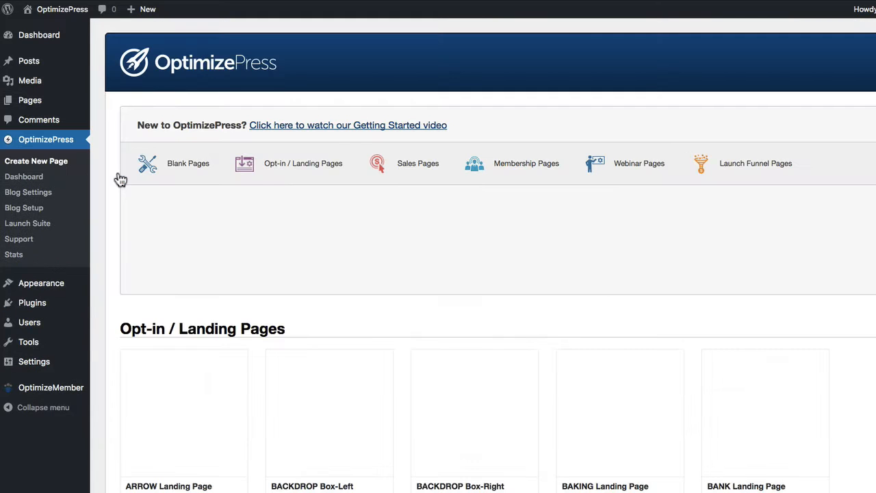
pyautogui.click(180, 171)
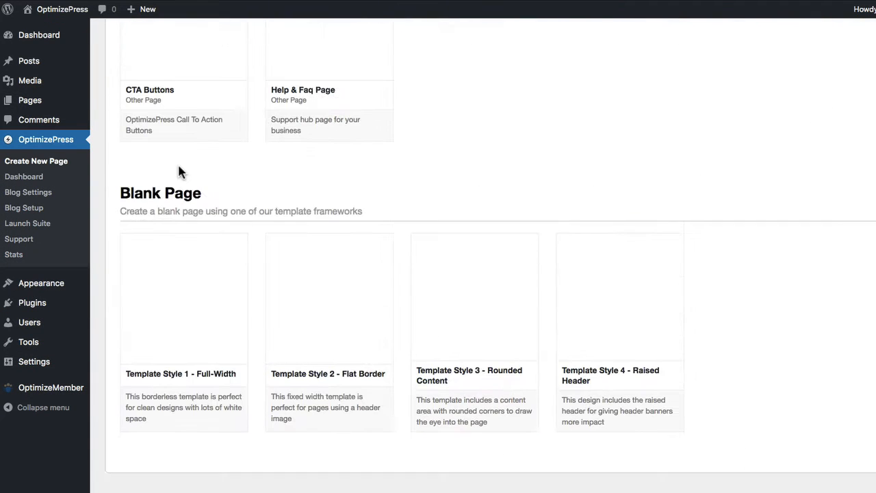
pyautogui.moveTo(171, 326)
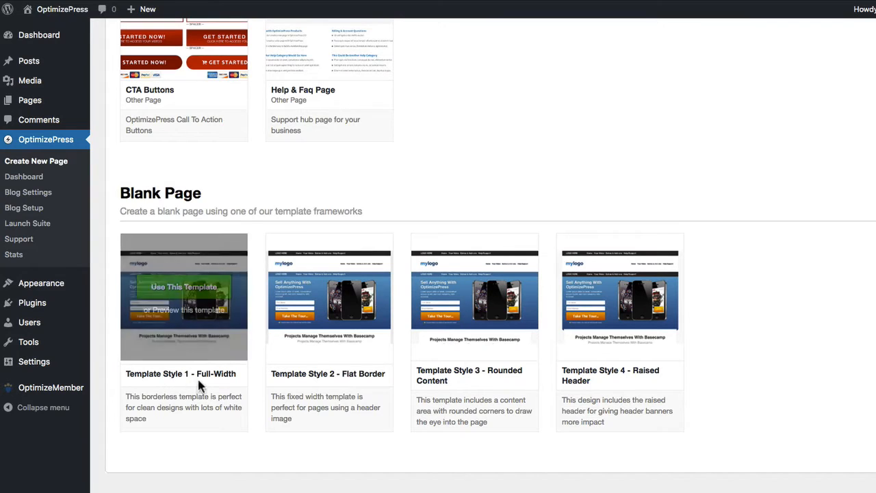
pyautogui.click(181, 288)
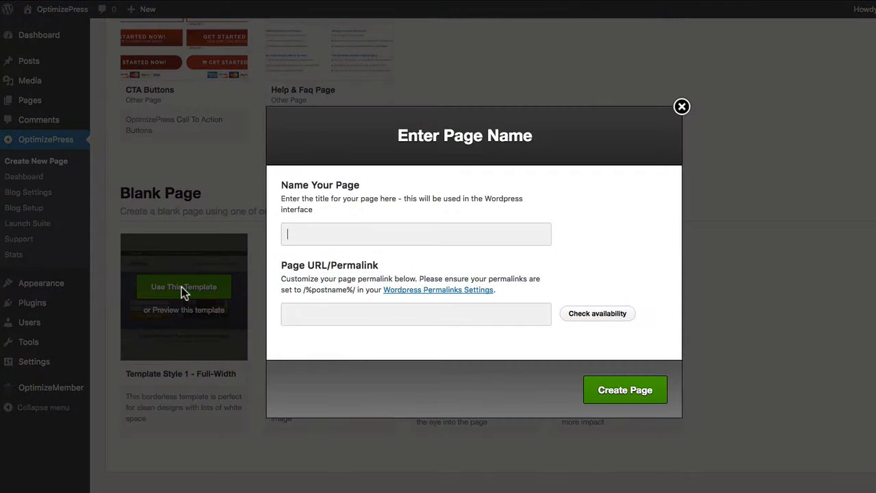
# - Name the page "Chat New" with the permalink chat-new and create it
pyautogui.click(357, 234)
pyautogui.write('Chat ')
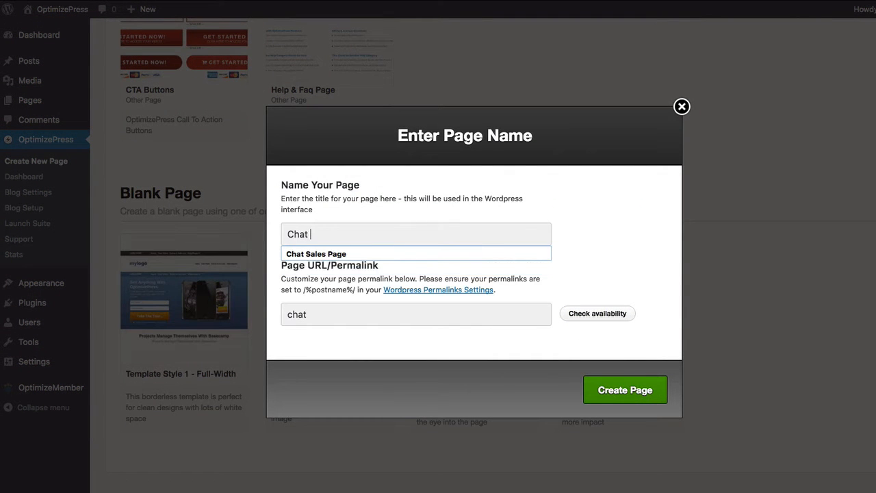
pyautogui.write('New')
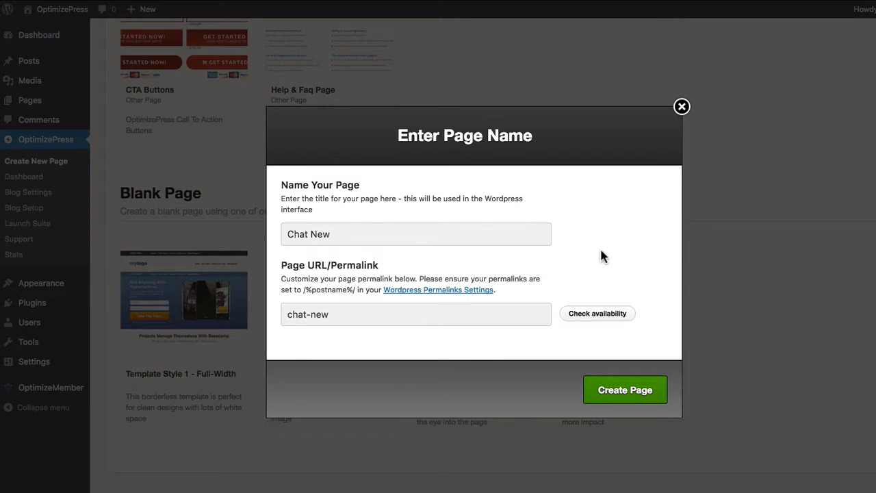
pyautogui.doubleClick(561, 262)
pyautogui.click(604, 402)
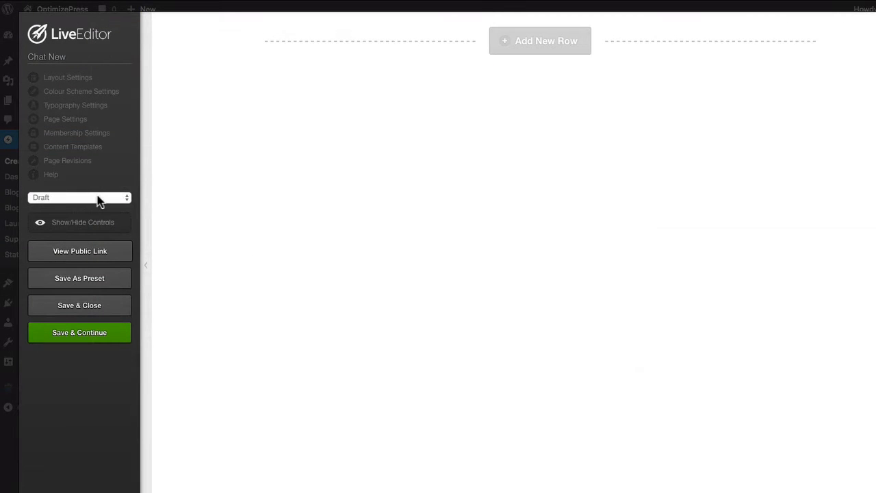
# - Set the page status to Publish, then save the page and close the LiveEditor
pyautogui.click(98, 198)
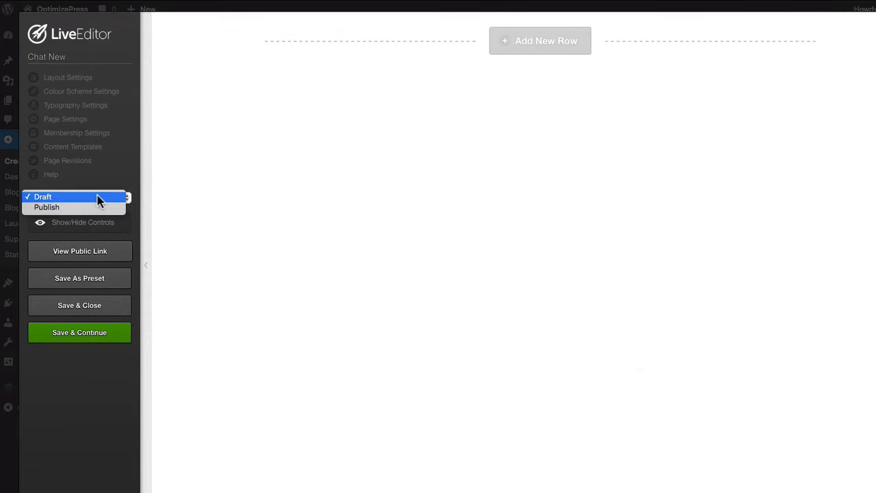
pyautogui.click(91, 209)
pyautogui.click(108, 310)
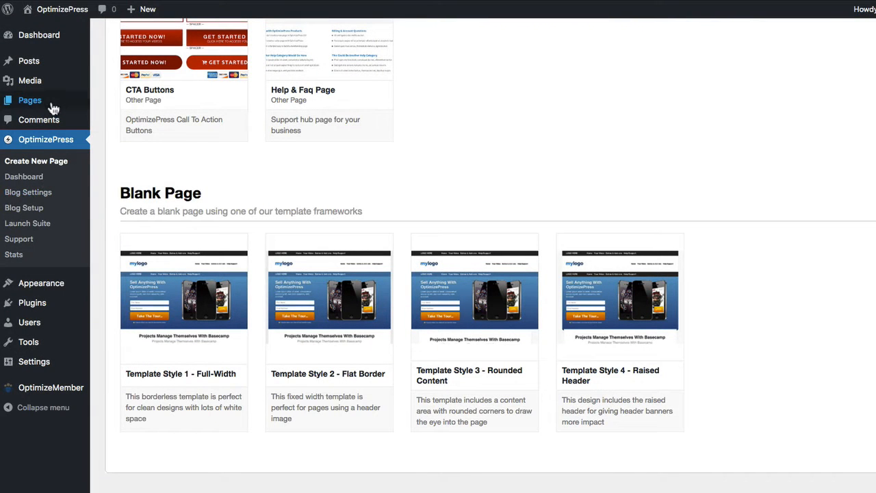
# - Sort the list of all pages by newest date, view Chat New, and open it in the LiveEditor
pyautogui.moveTo(54, 104)
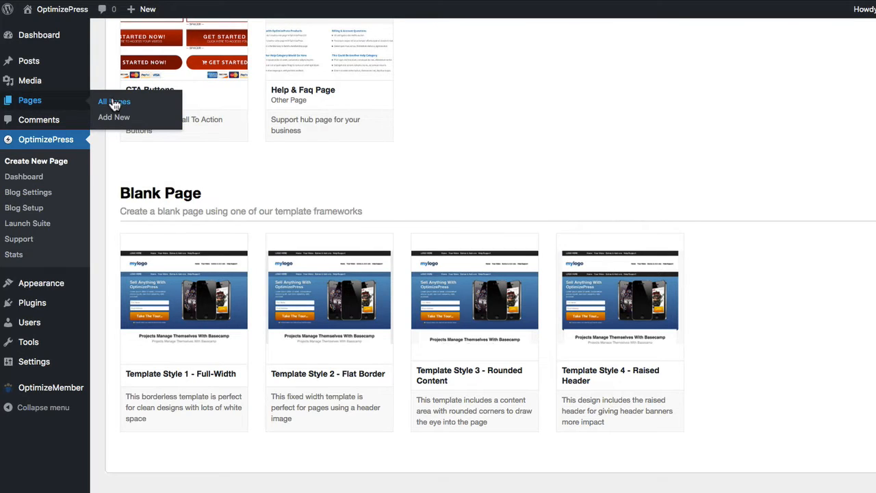
pyautogui.click(114, 103)
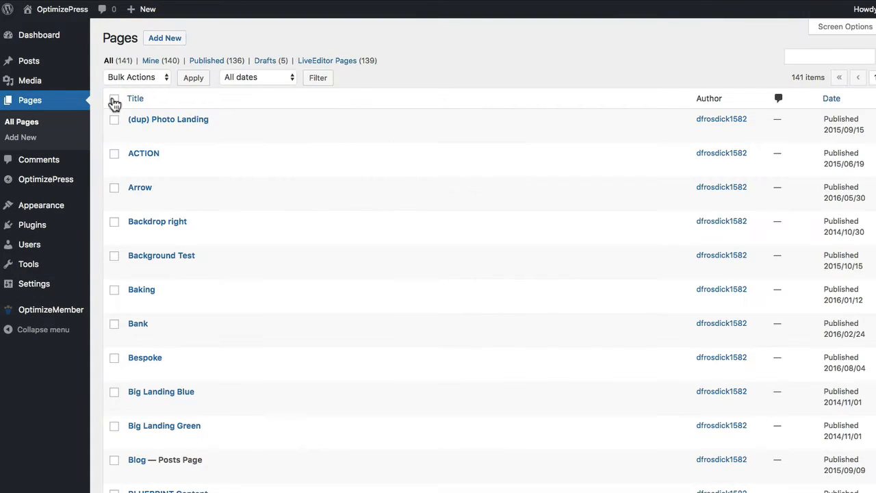
pyautogui.click(843, 101)
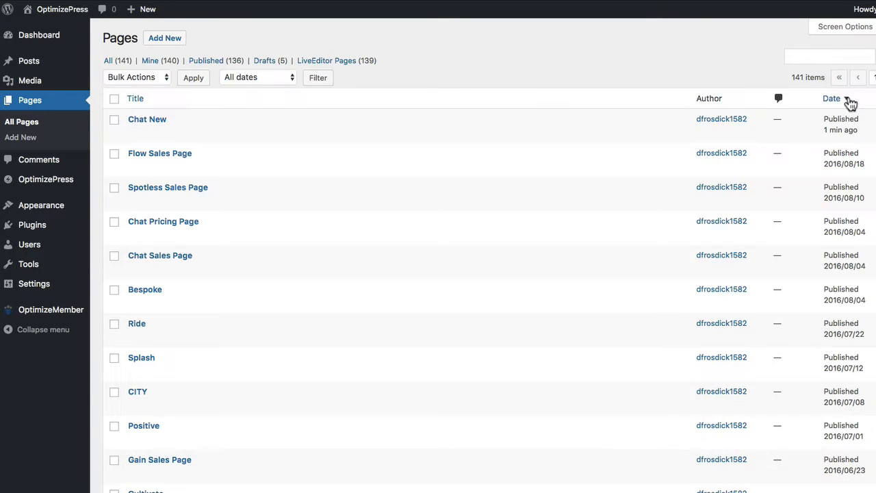
pyautogui.click(226, 133)
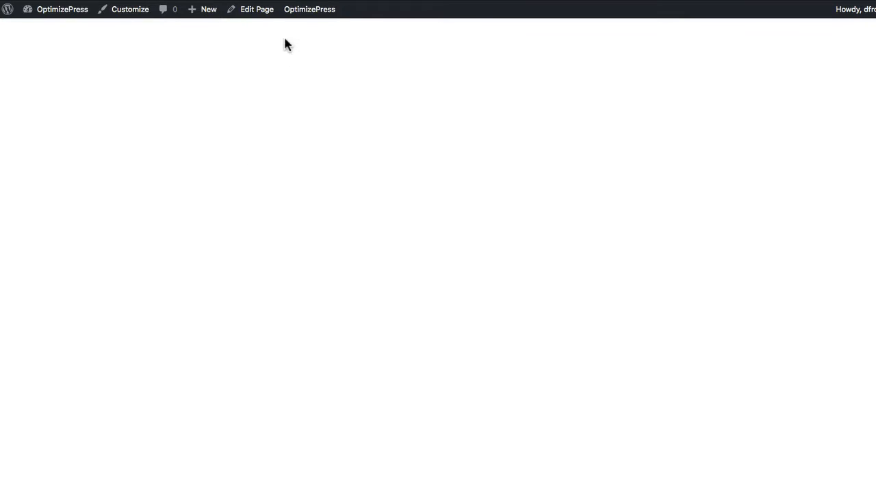
pyautogui.moveTo(313, 10)
pyautogui.click(303, 29)
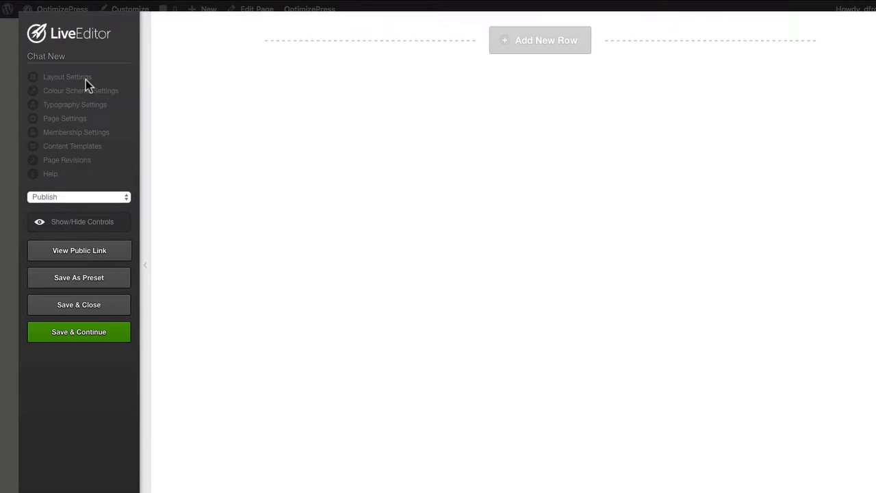
# - In the page typography settings, set the theme text/paragraph style to 17px, Lato, and colour #3a4350
pyautogui.click(76, 108)
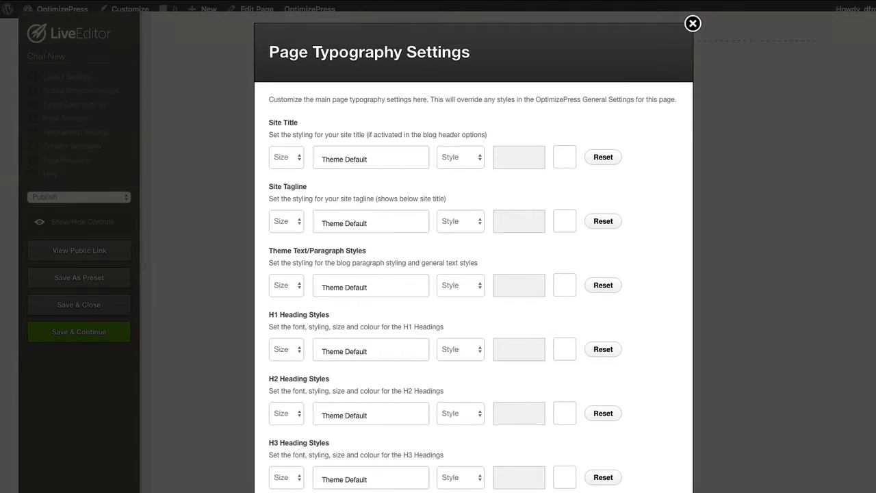
pyautogui.click(289, 284)
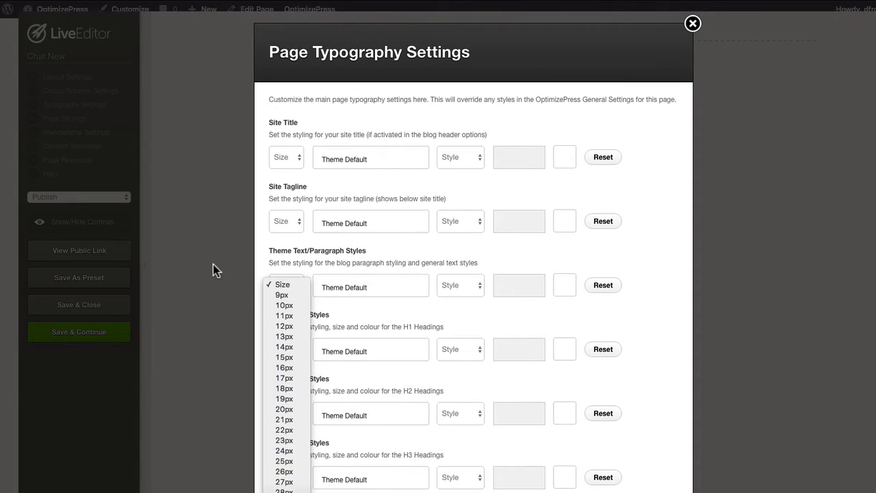
pyautogui.click(266, 251)
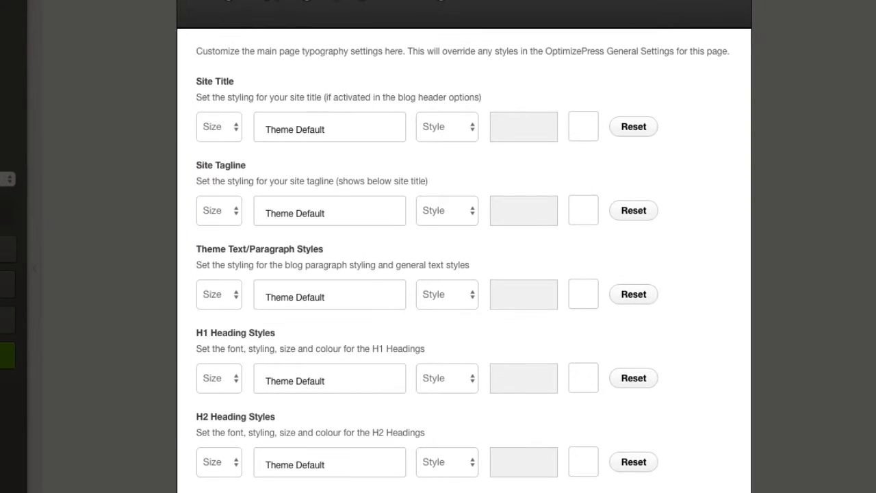
pyautogui.click(230, 281)
pyautogui.click(213, 415)
pyautogui.click(400, 297)
pyautogui.scroll(-5, 322, 376)
pyautogui.scroll(-5, 322, 376)
pyautogui.click(308, 364)
pyautogui.click(542, 293)
pyautogui.write('#3a4350')
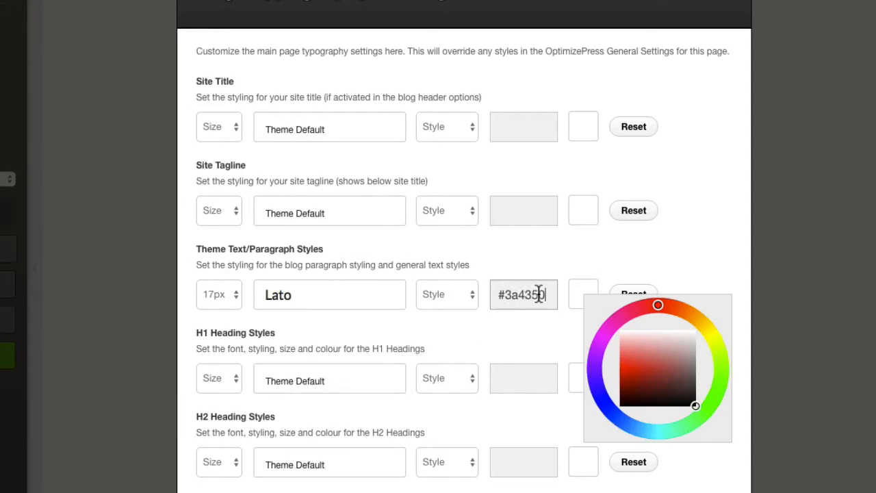
# - Set the colour of the H1 and H2 heading styles to #3a4350
pyautogui.click(524, 374)
pyautogui.write('#3a4350')
pyautogui.click(524, 462)
pyautogui.write('#3a4350')
# - Set the font of the H1 and H2 heading styles to Lato
pyautogui.click(329, 381)
pyautogui.scroll(-5, 321, 444)
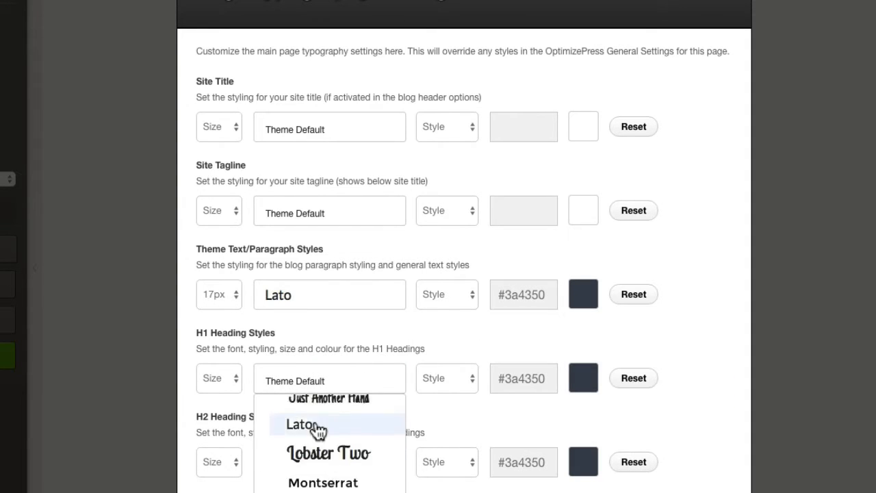
pyautogui.click(294, 422)
pyautogui.click(322, 463)
pyautogui.scroll(-5, 335, 410)
pyautogui.click(307, 423)
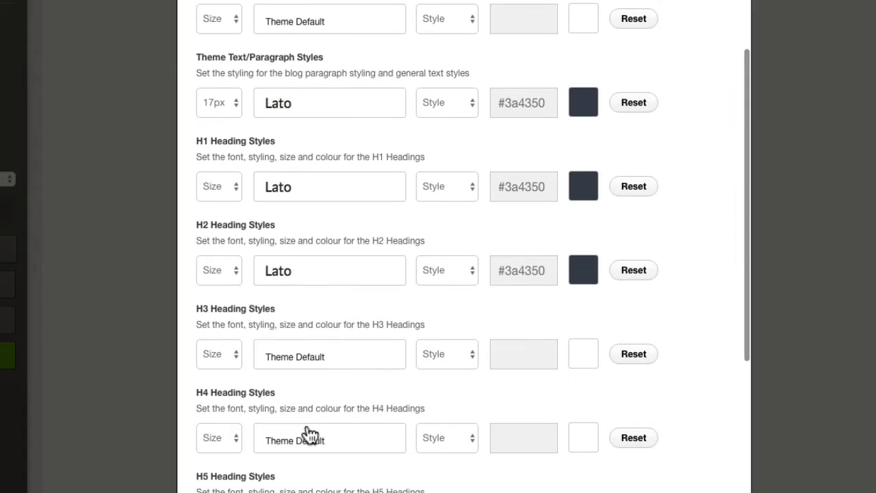
# - Set the H1 heading size to 55px and the H2 heading style to Bold
pyautogui.click(232, 187)
pyautogui.click(217, 484)
pyautogui.scroll(-5, 626, 332)
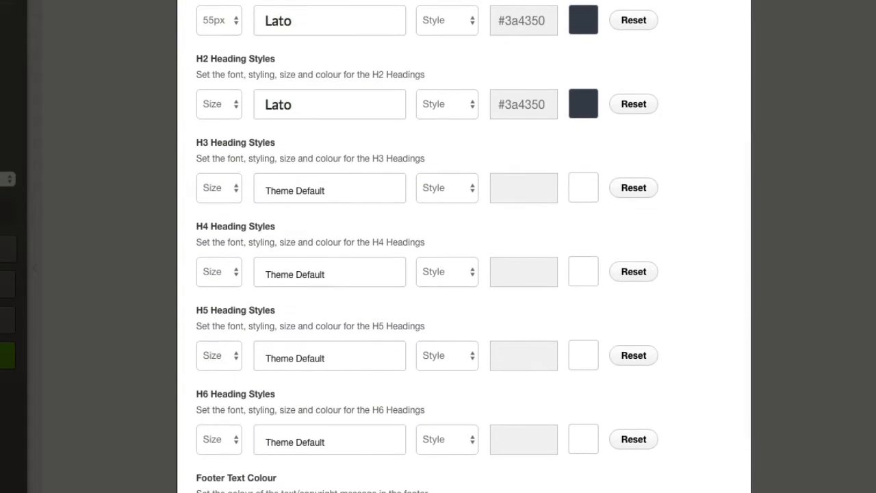
pyautogui.click(449, 103)
pyautogui.click(448, 159)
# - Set the theme text/paragraph style to Normal and the H1 heading style to Bold
pyautogui.scroll(3, 455, 165)
pyautogui.click(455, 14)
pyautogui.click(446, 30)
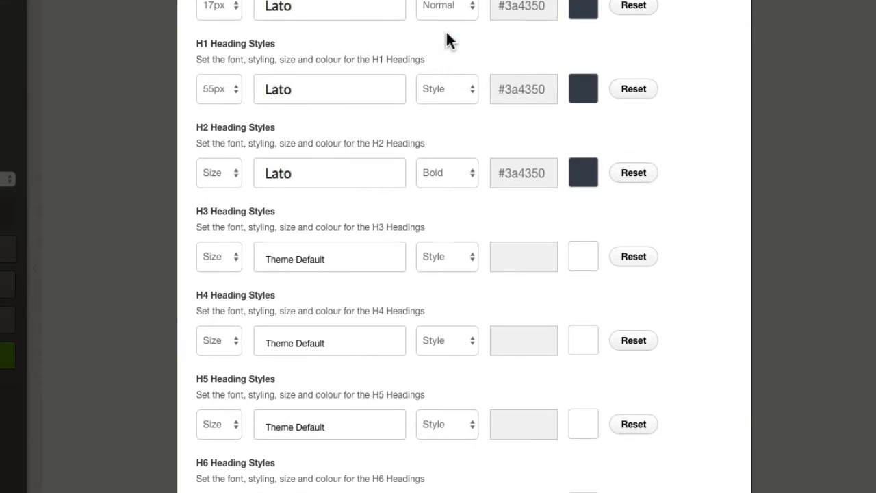
pyautogui.click(451, 90)
pyautogui.click(438, 144)
# - Set the H2 and H3 heading sizes to 25px
pyautogui.click(233, 169)
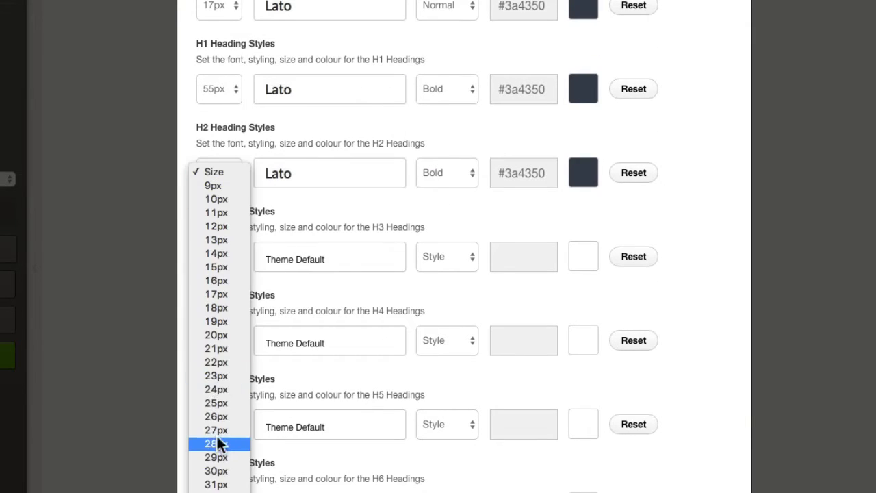
pyautogui.click(224, 403)
pyautogui.click(219, 257)
pyautogui.click(219, 486)
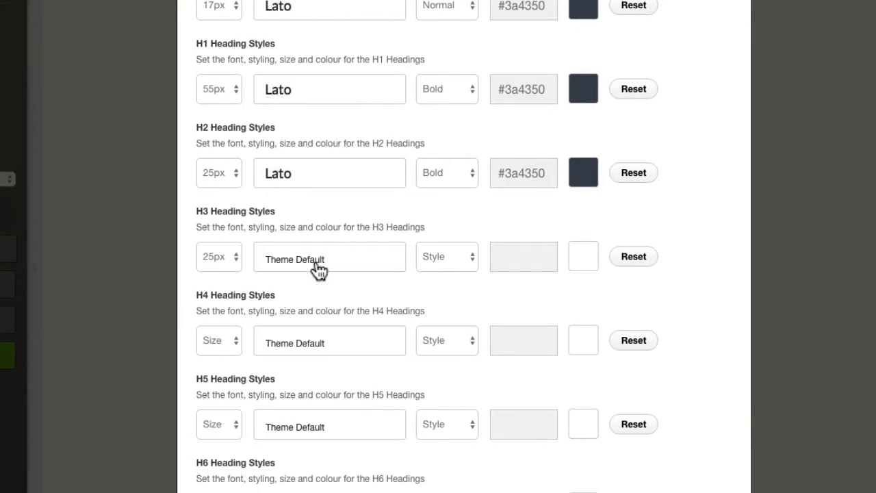
# - Set the H3 heading font to Lato and its colour to #3a4350
pyautogui.click(319, 267)
pyautogui.scroll(-5, 322, 383)
pyautogui.click(320, 437)
pyautogui.click(461, 259)
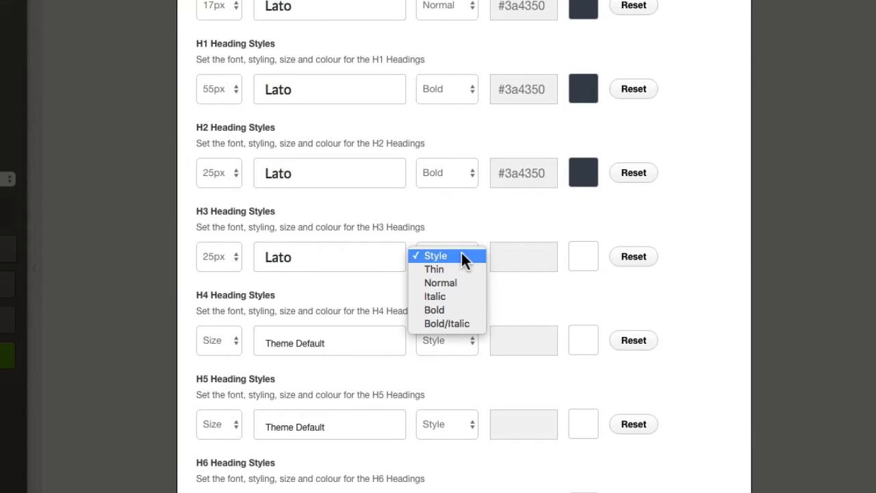
pyautogui.click(507, 257)
pyautogui.write('#3a4350')
pyautogui.click(524, 274)
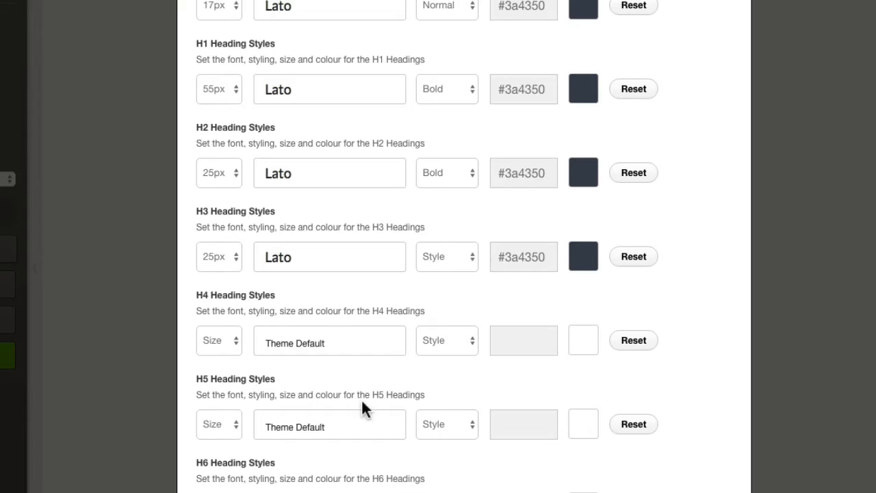
pyautogui.scroll(-6, 679, 279)
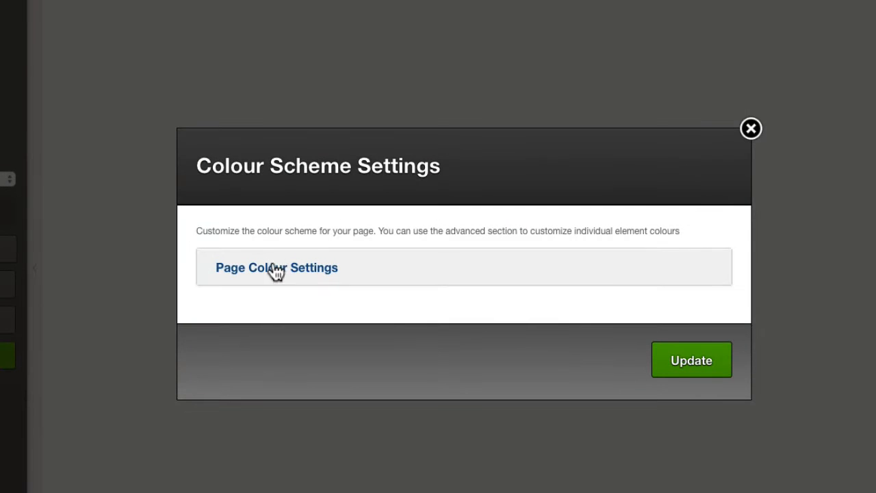
# - In the overall page colour options, search the media library for "remote" and use the dark laptop photo as the repeating background image
pyautogui.click(274, 269)
pyautogui.click(299, 426)
pyautogui.scroll(-5, 299, 426)
pyautogui.click(262, 173)
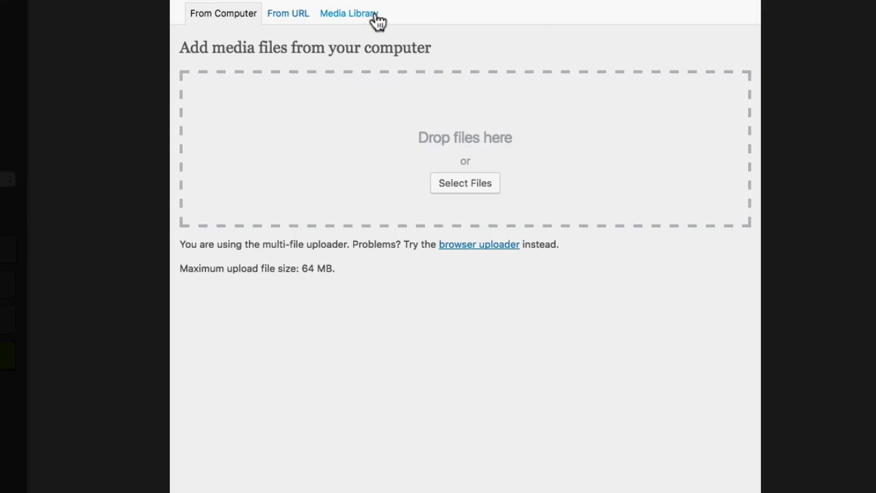
pyautogui.click(370, 15)
pyautogui.click(513, 47)
pyautogui.write('remote')
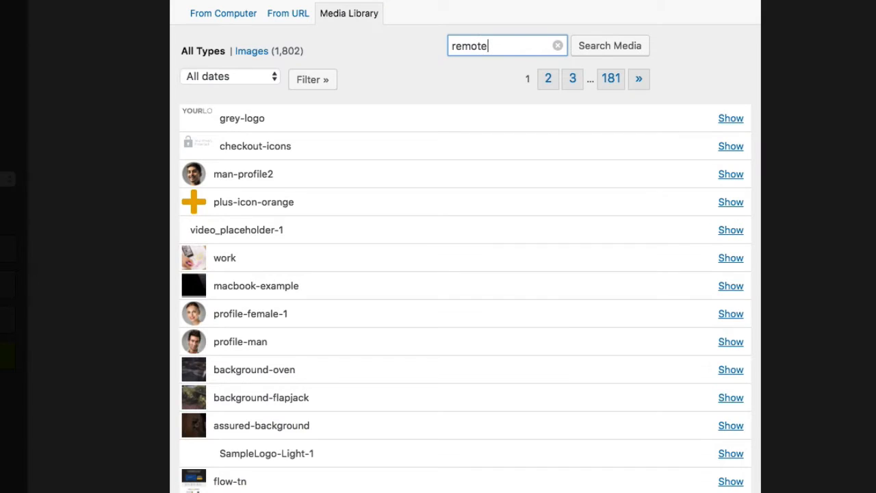
pyautogui.press('Return')
pyautogui.scroll(-3, 540, 215)
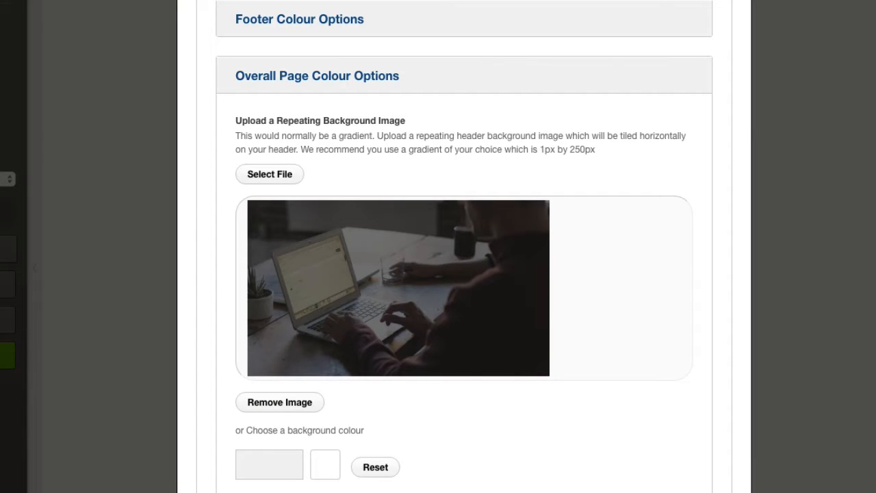
# - Set the page hyperlink colour and hyperlink hover colour to #7a7a7a and update the colour scheme
pyautogui.scroll(-3, 566, 453)
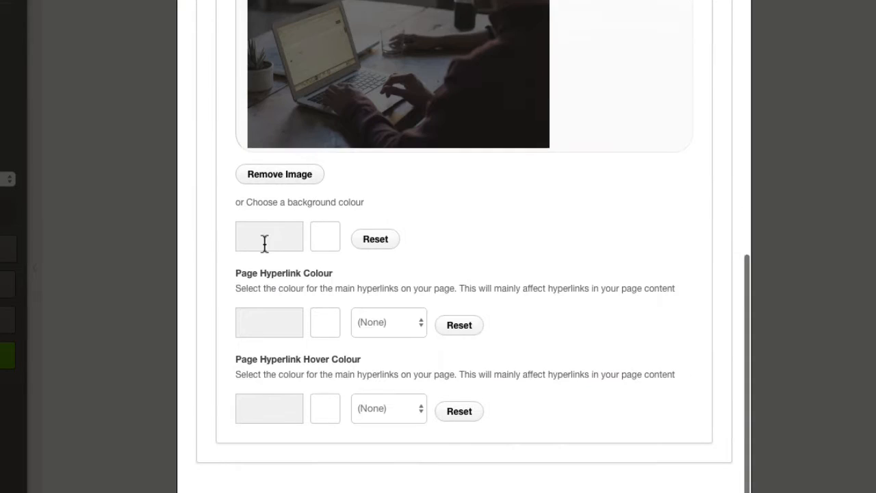
pyautogui.click(264, 240)
pyautogui.click(269, 324)
pyautogui.write('#7a7a7a')
pyautogui.click(264, 411)
pyautogui.write('#7a7a7a')
pyautogui.click(636, 434)
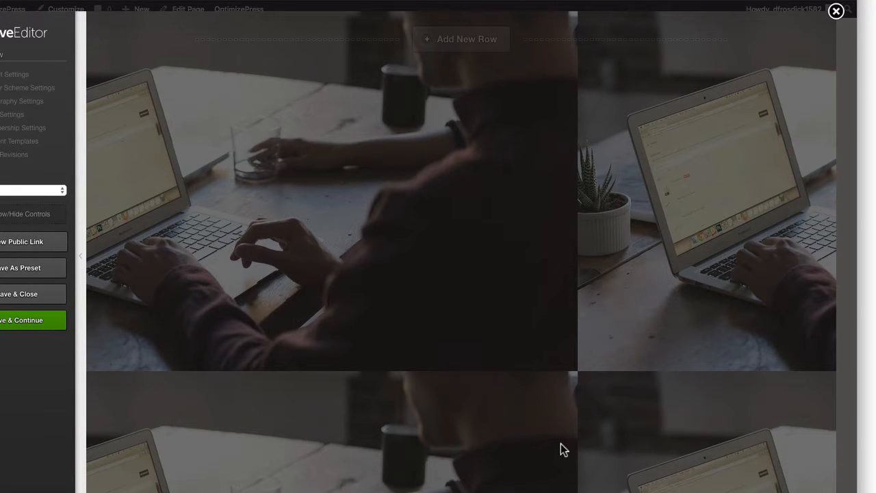
# - In the page settings' Other Scripts, set the first script slot to Custom CSS and add a second slot set to Footer
pyautogui.click(6, 114)
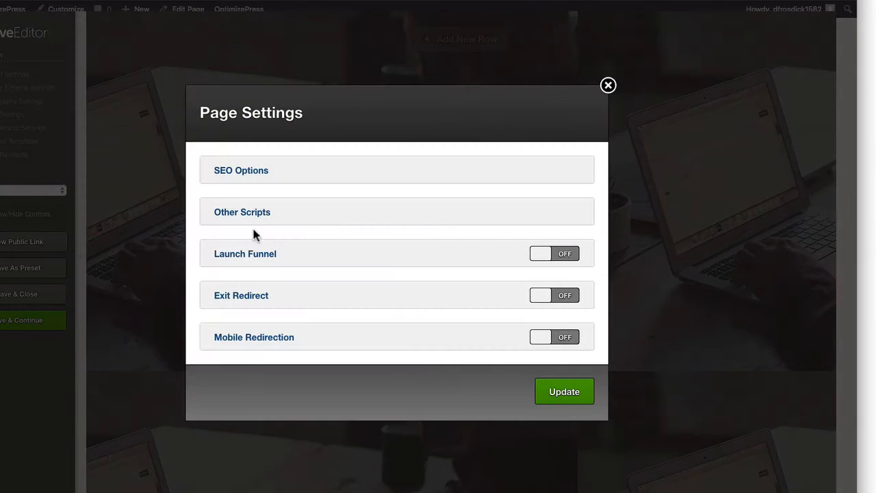
pyautogui.click(243, 212)
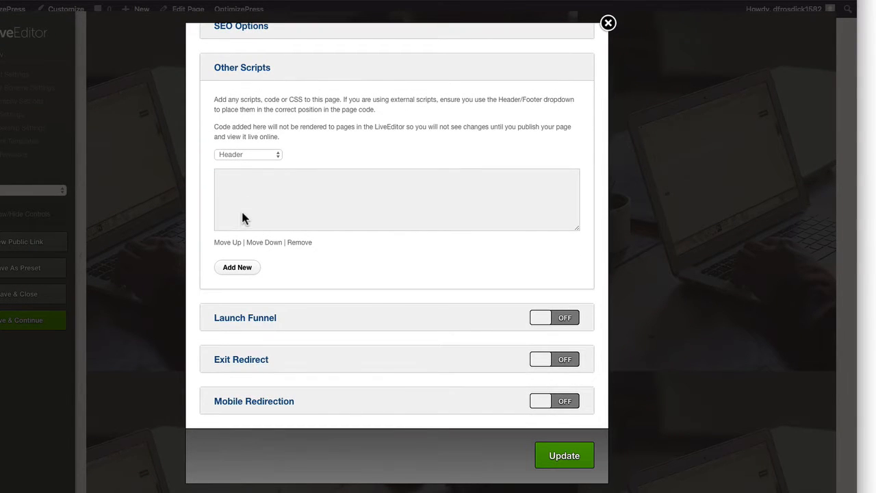
pyautogui.click(248, 154)
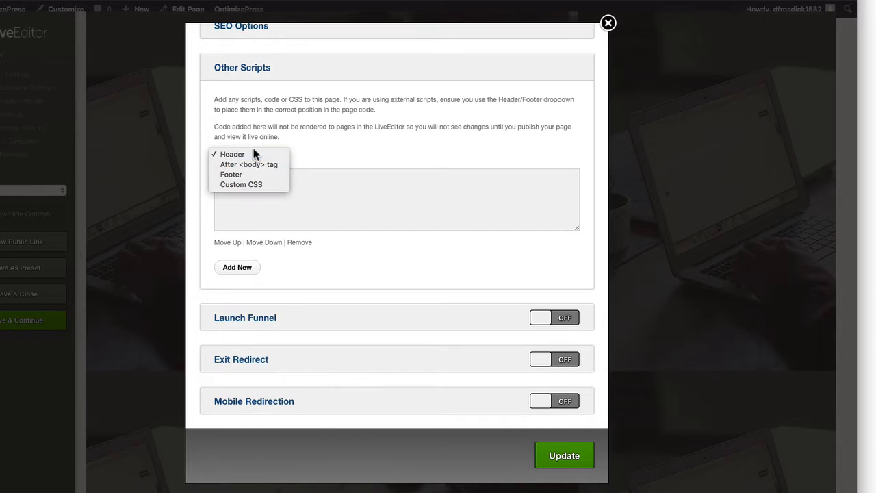
pyautogui.click(247, 185)
pyautogui.click(236, 267)
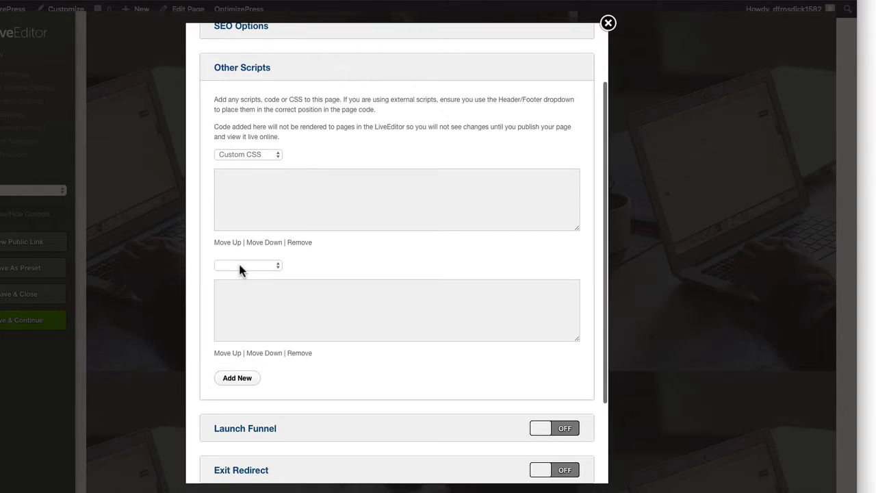
pyautogui.click(251, 265)
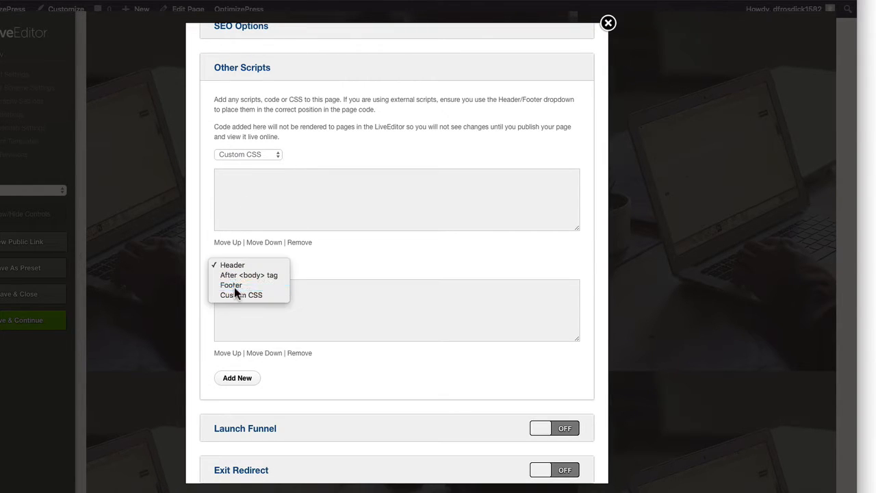
pyautogui.click(233, 285)
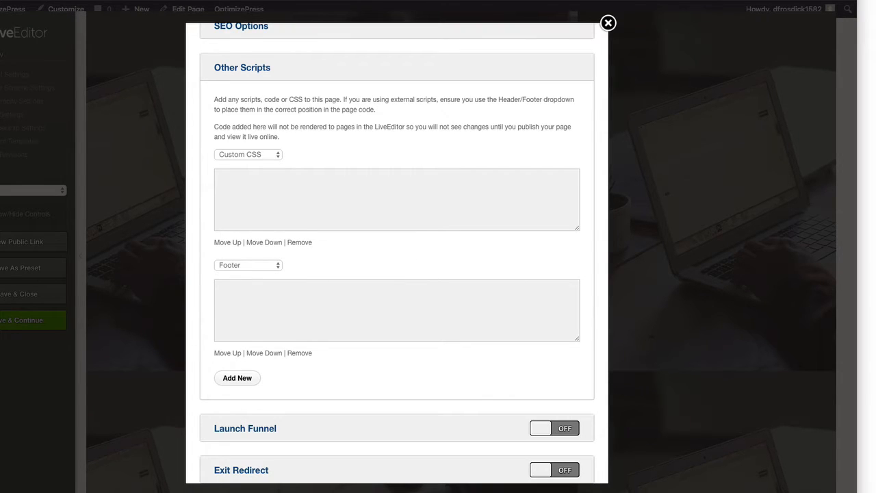
# - Paste the template's custom code into the Custom CSS slot and the banner-scroll script into the Footer slot, and update the page settings
pyautogui.click(345, 183)
pyautogui.press('super+v')
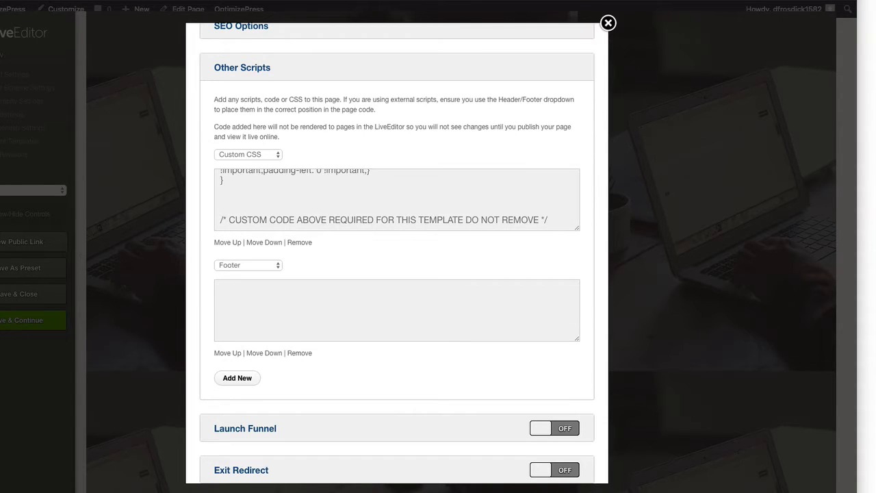
pyautogui.click(333, 319)
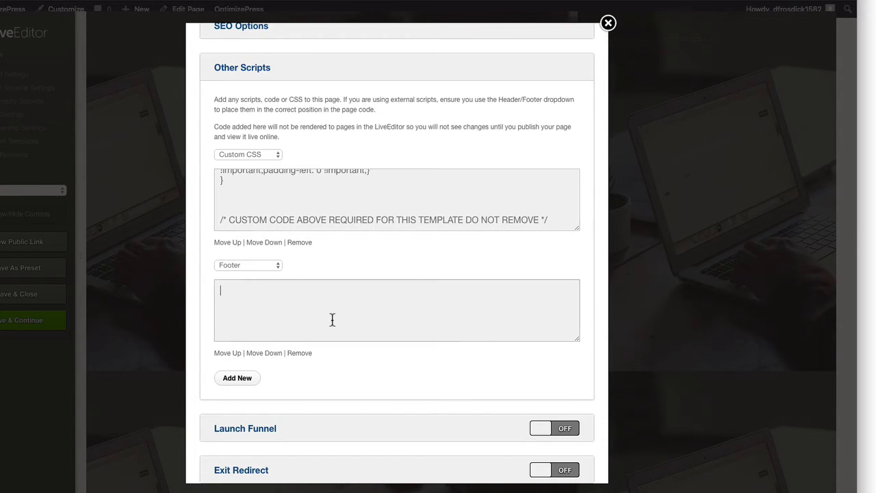
pyautogui.press('super+v')
pyautogui.scroll(10, 289, 214)
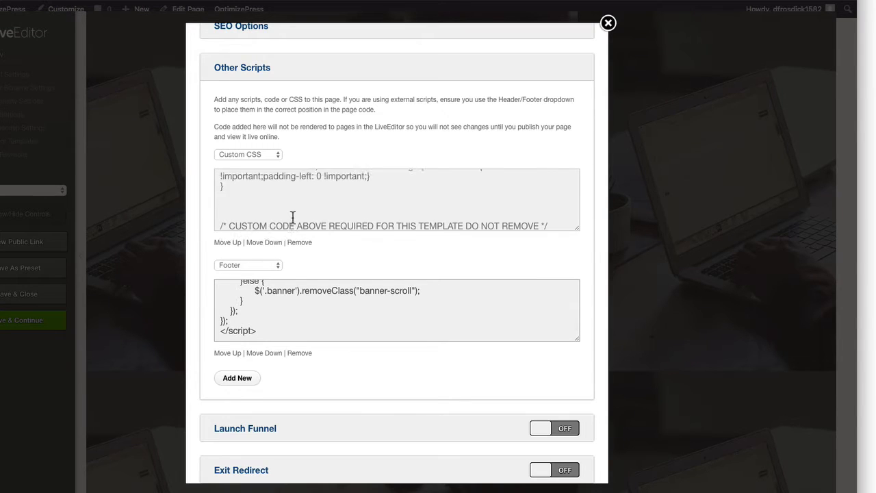
pyautogui.scroll(5, 292, 216)
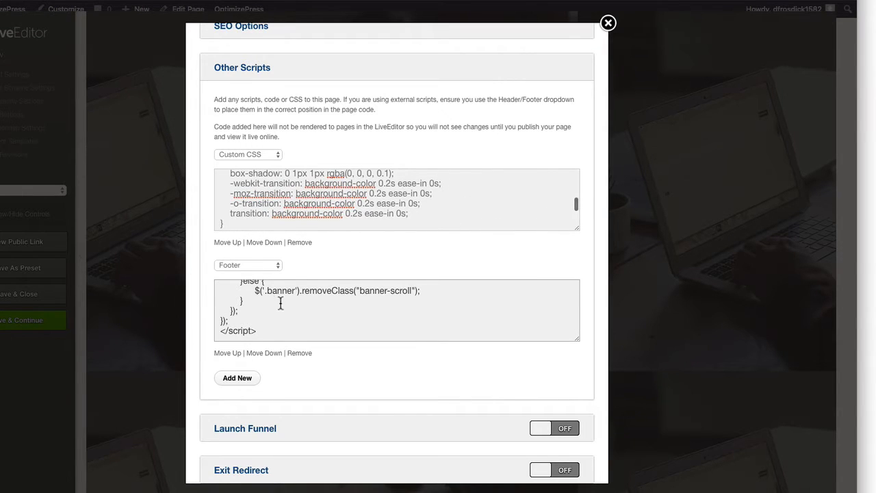
pyautogui.scroll(5, 282, 301)
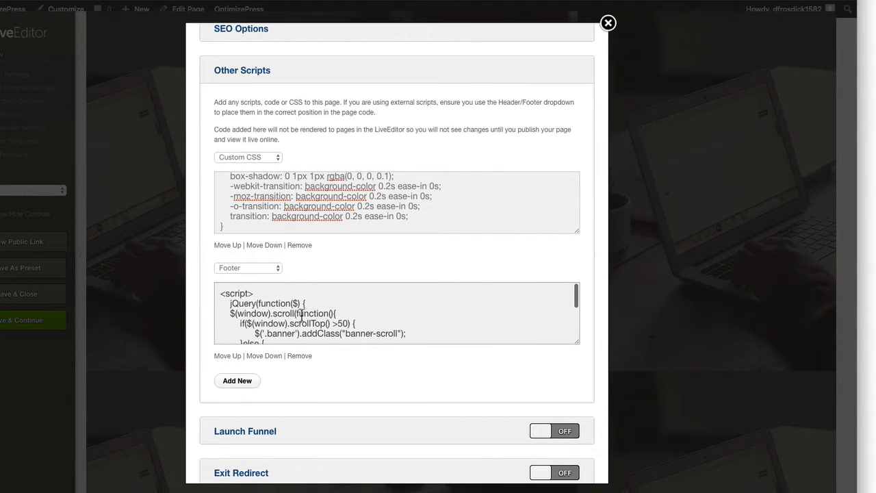
pyautogui.scroll(-2, 320, 312)
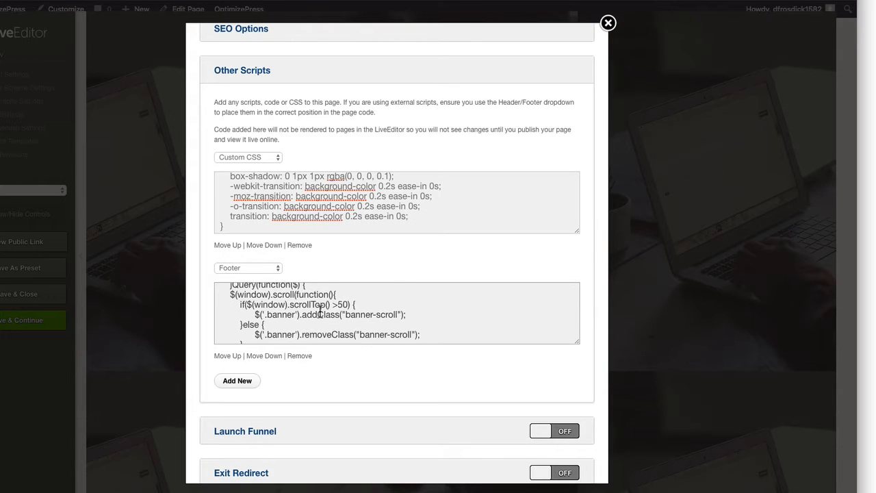
pyautogui.scroll(-5, 514, 266)
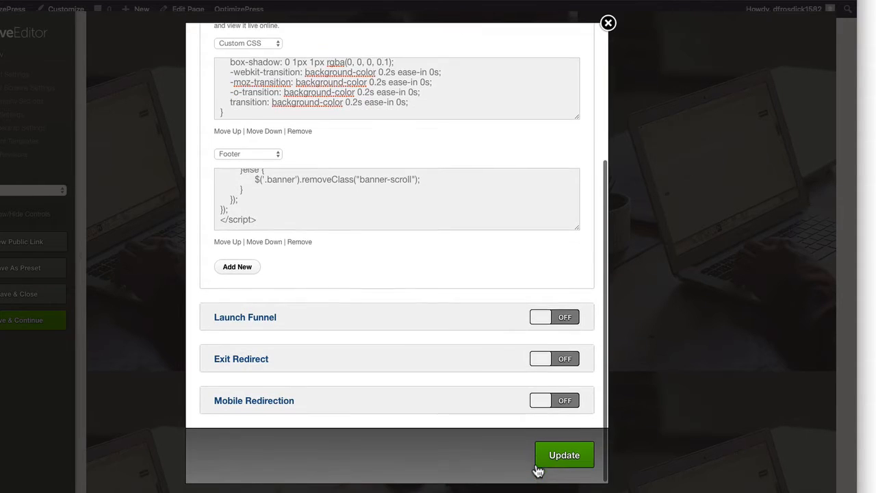
pyautogui.click(563, 465)
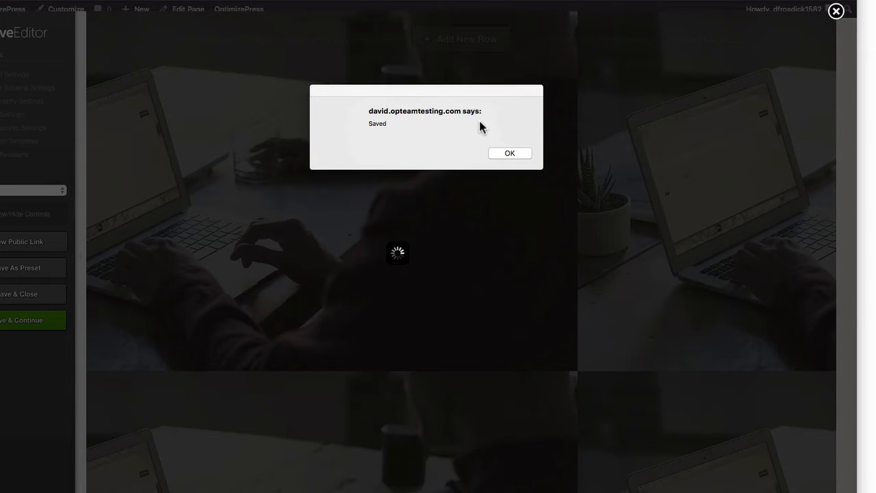
pyautogui.click(494, 150)
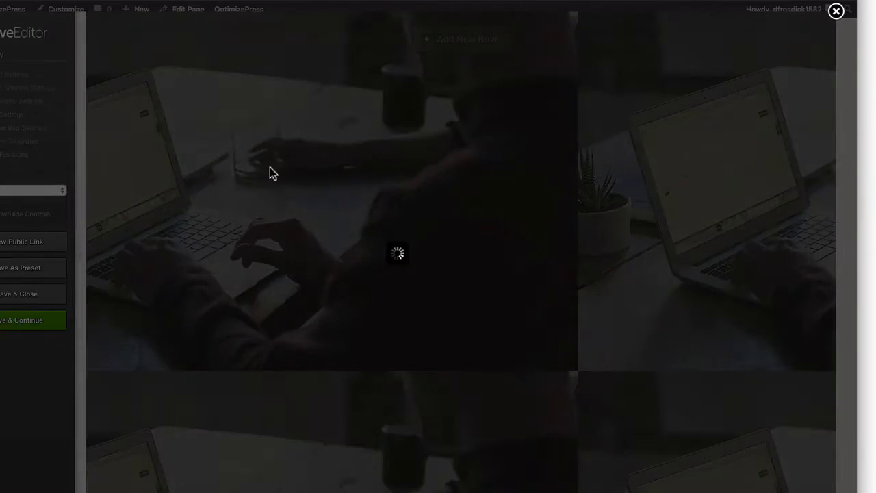
# - Enable Header & Navigation in the layout settings, search the media library for "logo" and use yourlogo-858585-1 as the page logo
pyautogui.click(548, 235)
pyautogui.scroll(-5, 383, 240)
pyautogui.click(235, 199)
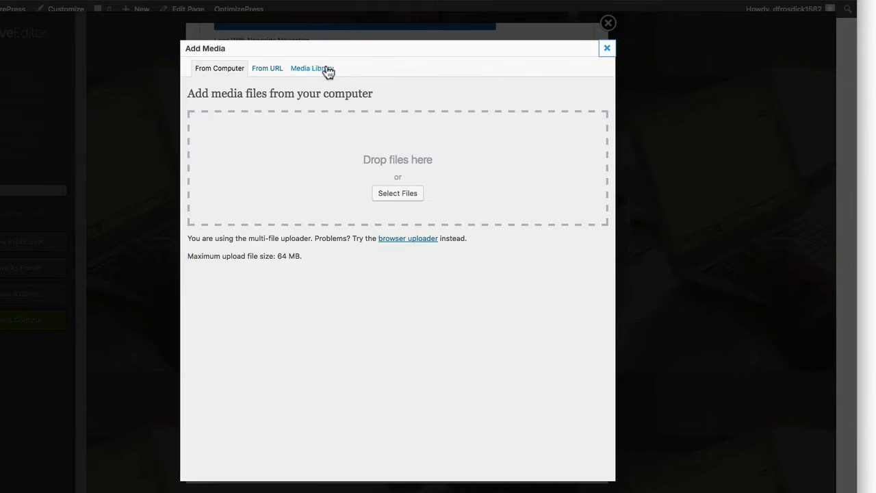
pyautogui.click(324, 69)
pyautogui.click(421, 91)
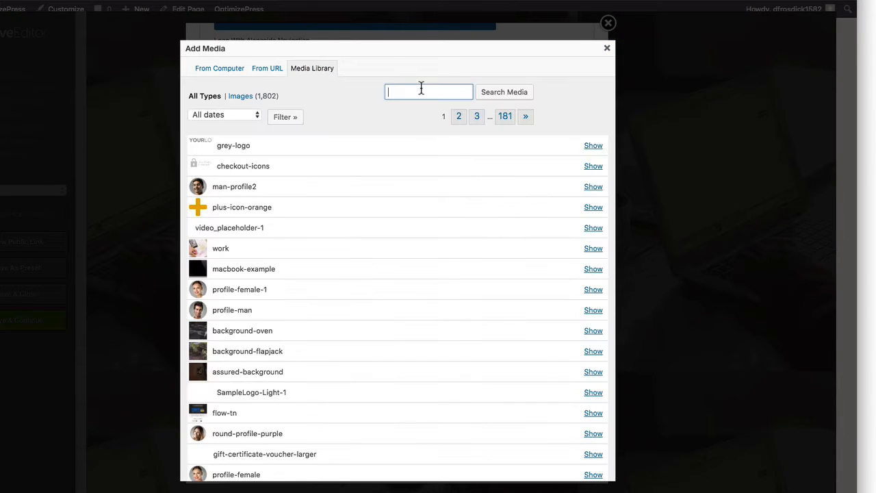
pyautogui.write('logo')
pyautogui.press('Return')
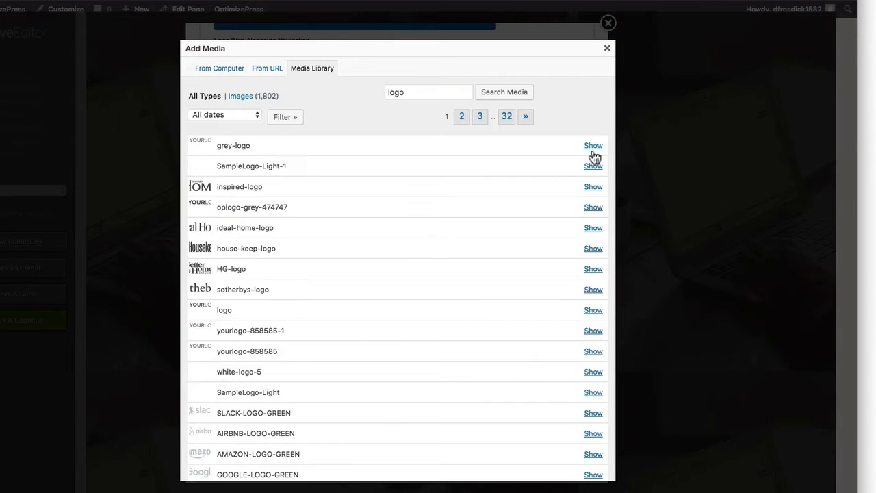
pyautogui.click(593, 145)
pyautogui.moveTo(484, 336); pyautogui.dragTo(592, 341)
pyautogui.click(594, 101)
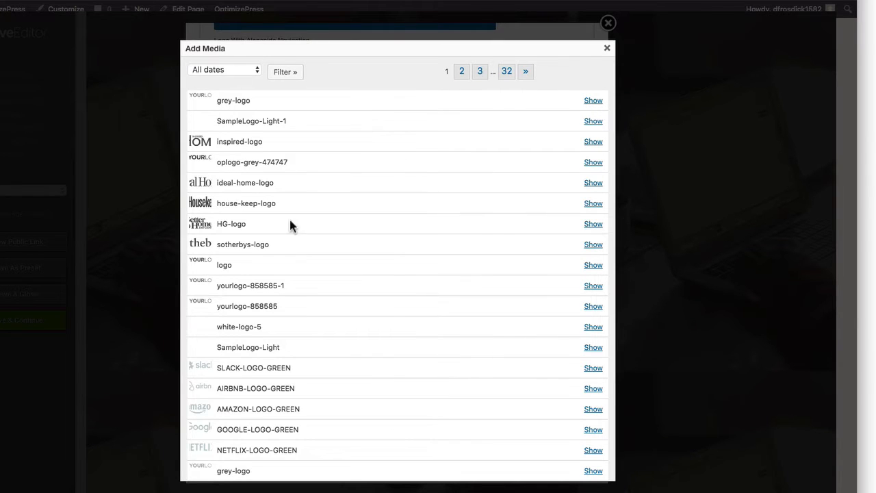
pyautogui.click(593, 286)
pyautogui.click(324, 460)
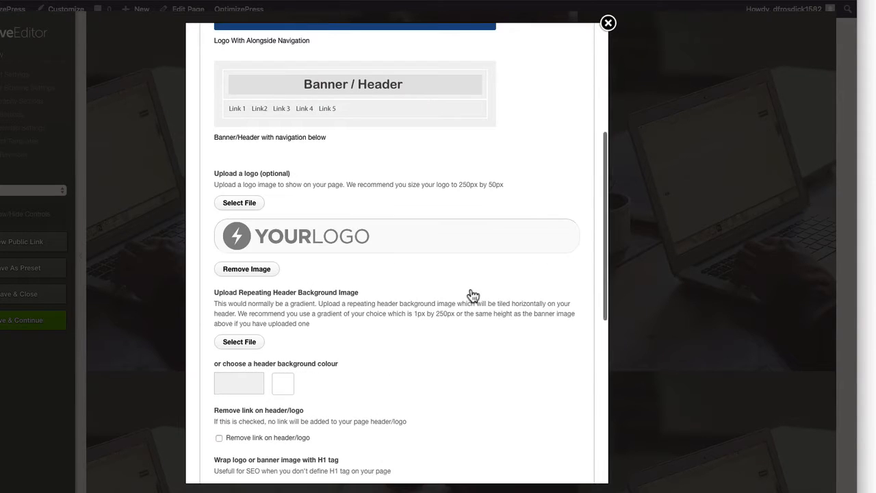
# - Remove the link on the header logo and enable the Navigation Bar Alongside Logo
pyautogui.scroll(-3, 470, 290)
pyautogui.scroll(-3, 325, 251)
pyautogui.click(219, 177)
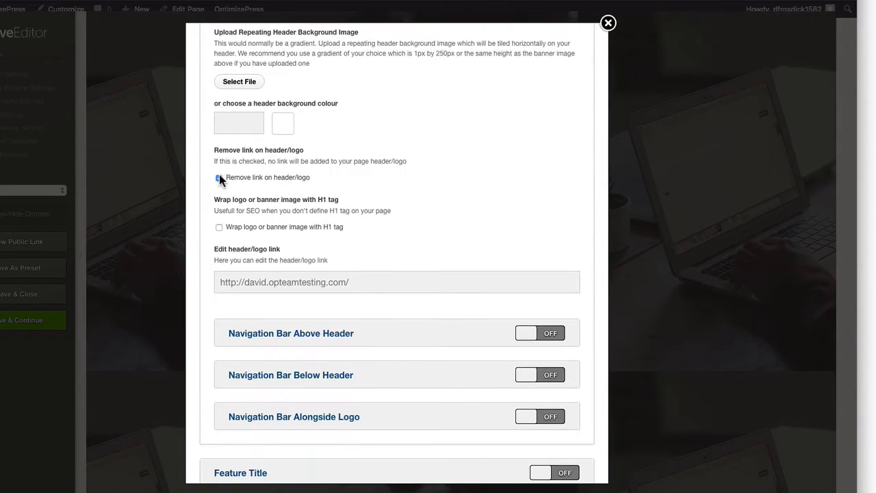
pyautogui.click(525, 418)
# - Set the font of the navigation bar alongside the logo to Source Sans Pro, Bold, choose its size, and update the layout settings
pyautogui.scroll(-5, 464, 309)
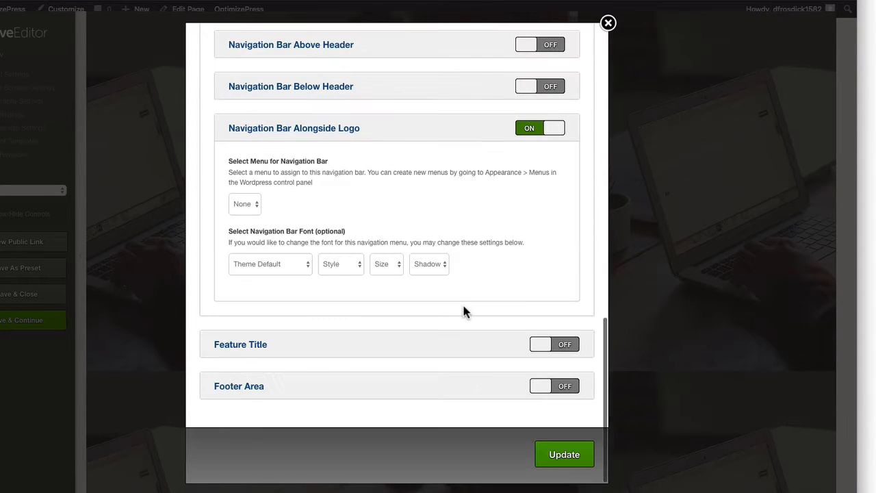
pyautogui.click(287, 270)
pyautogui.click(301, 461)
pyautogui.click(341, 267)
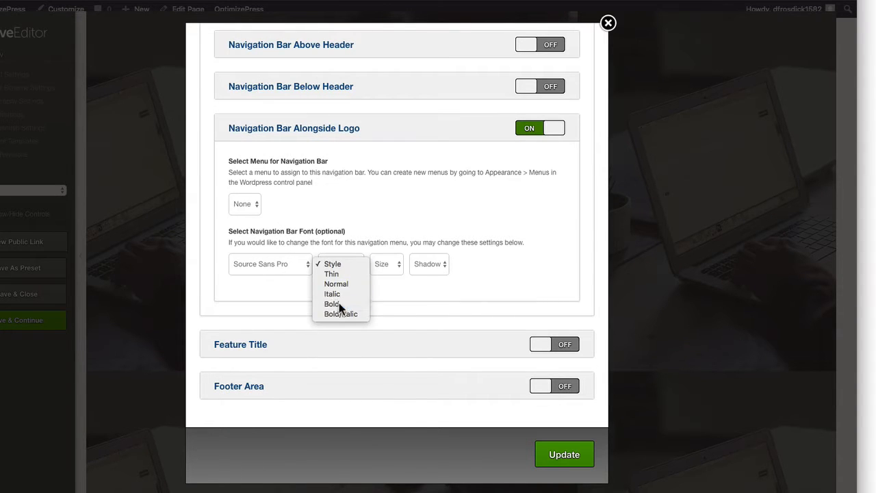
pyautogui.click(339, 302)
pyautogui.click(384, 264)
pyautogui.click(400, 359)
pyautogui.click(574, 447)
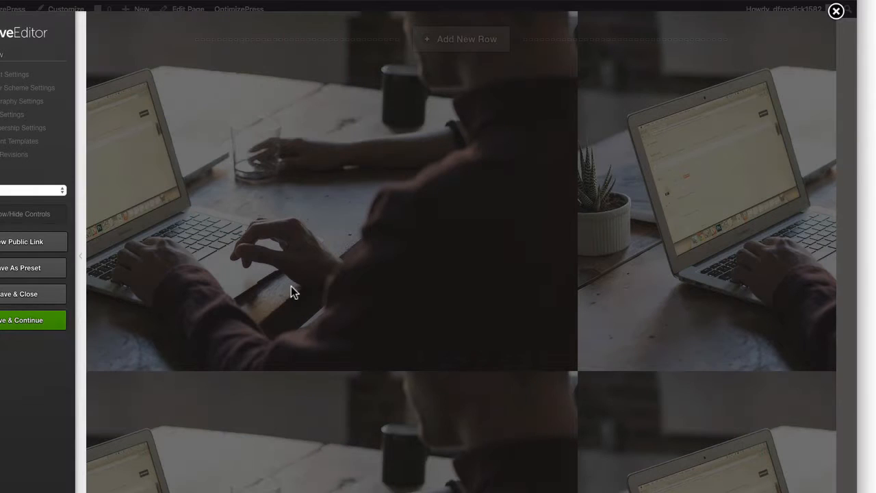
# - Save and close the page to view it live, and reopen it in the LiveEditor
pyautogui.click(38, 296)
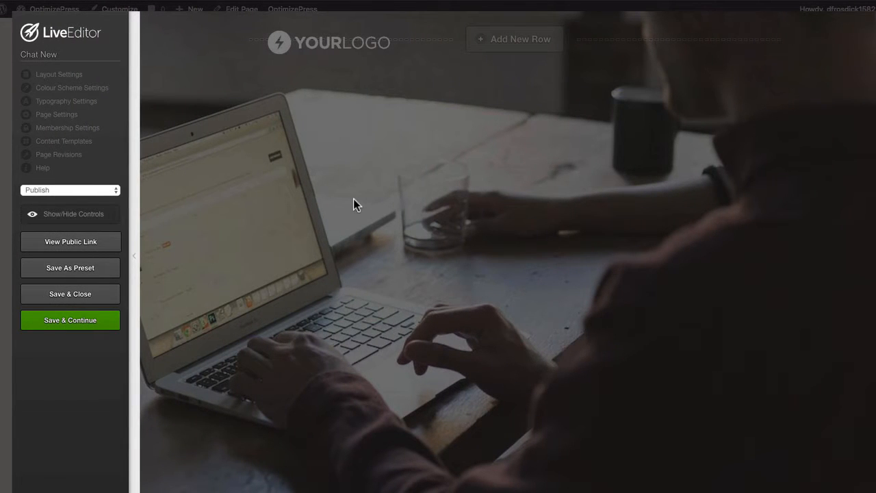
pyautogui.click(87, 298)
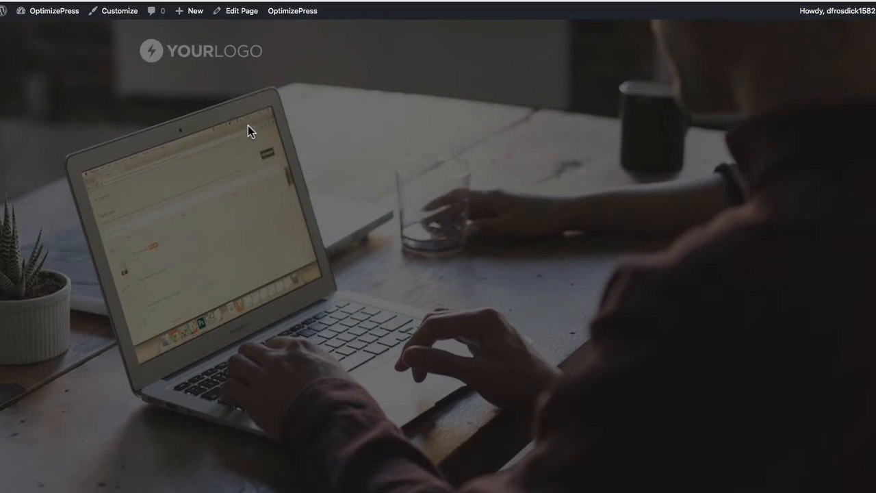
pyautogui.moveTo(287, 15)
pyautogui.click(287, 30)
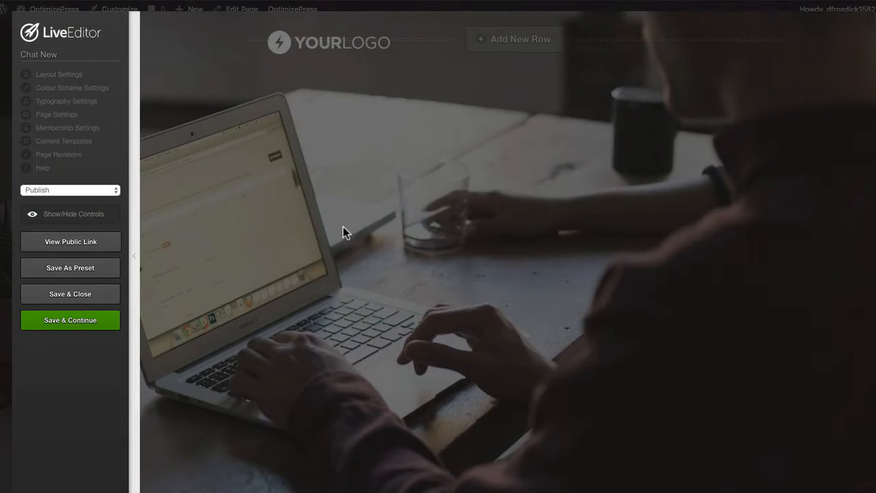
pyautogui.click(516, 39)
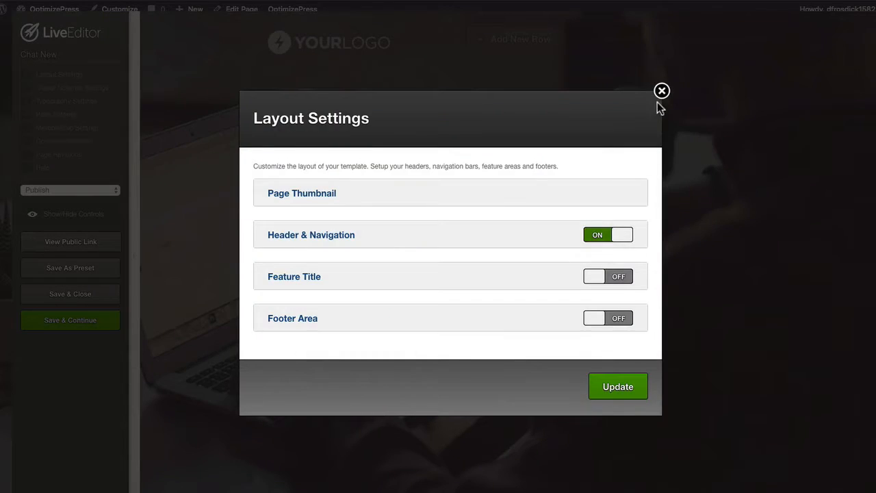
pyautogui.click(660, 100)
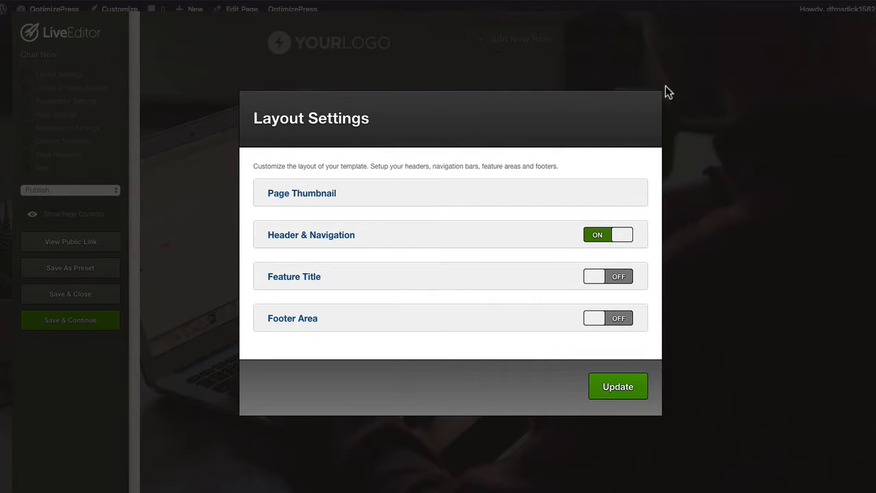
pyautogui.click(661, 89)
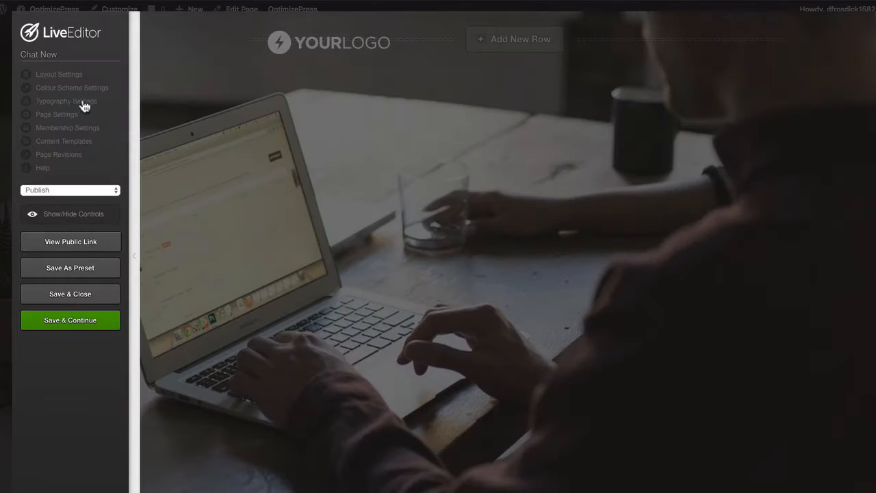
# - Delete the Footer script code from the page's Other Scripts, update the page settings, and save and close the page
pyautogui.click(57, 114)
pyautogui.scroll(-1, 390, 178)
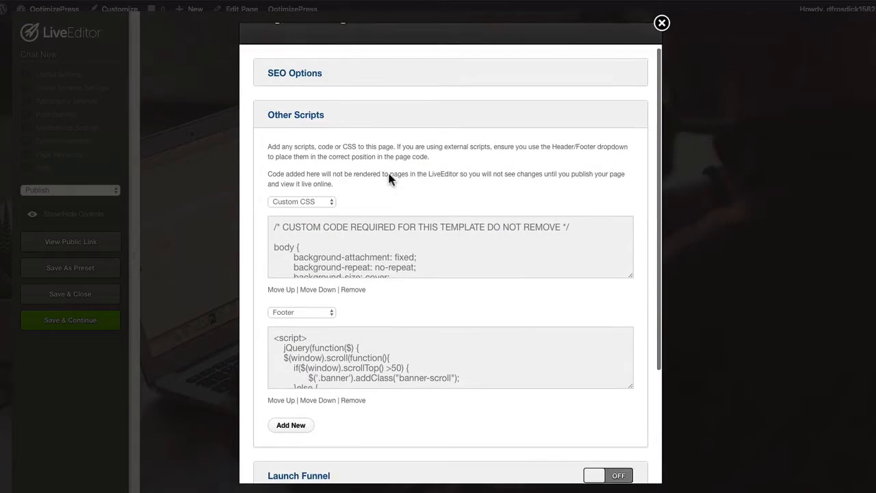
pyautogui.scroll(-2, 390, 178)
pyautogui.click(339, 318)
pyautogui.hotkey('ctrl', 'a')
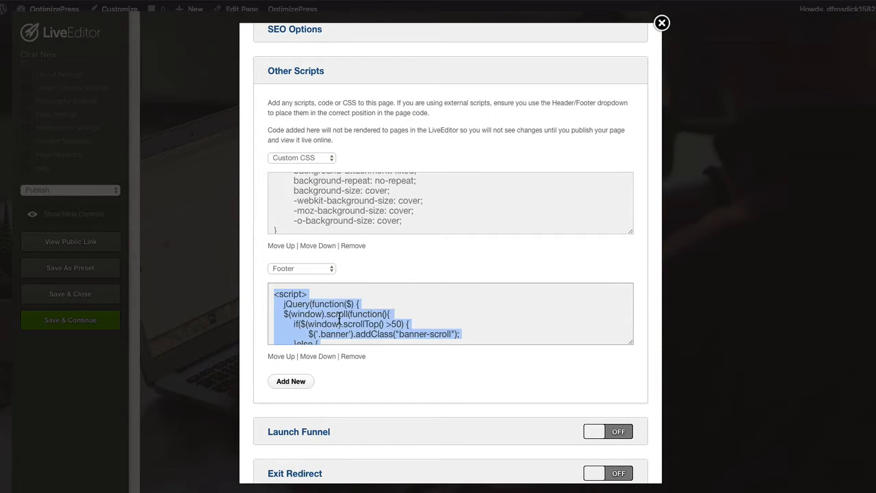
pyautogui.press('BackSpace')
pyautogui.scroll(-3, 530, 348)
pyautogui.click(617, 450)
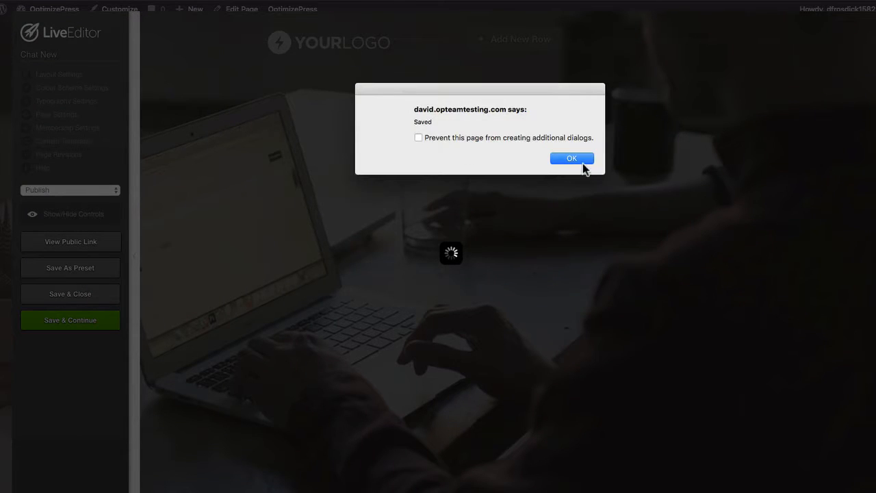
pyautogui.click(578, 158)
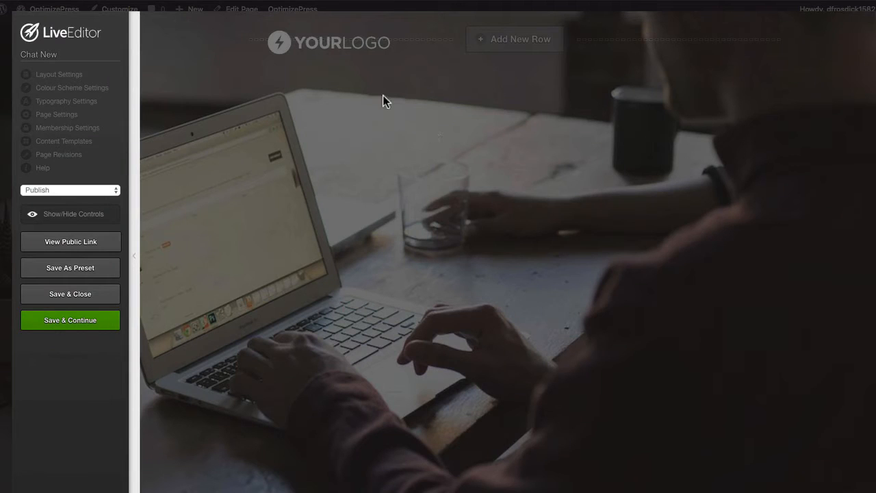
pyautogui.click(90, 295)
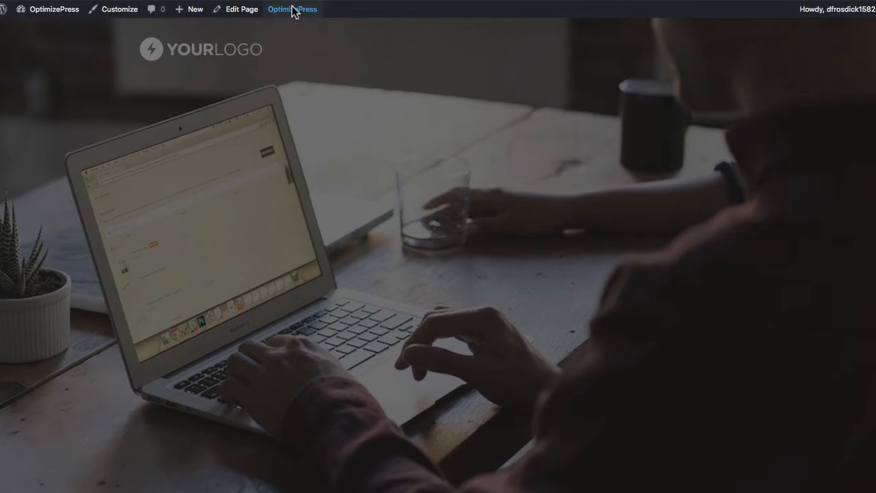
# - Reopen the page in the LiveEditor and review its layout settings without changing them
pyautogui.moveTo(292, 9)
pyautogui.click(292, 30)
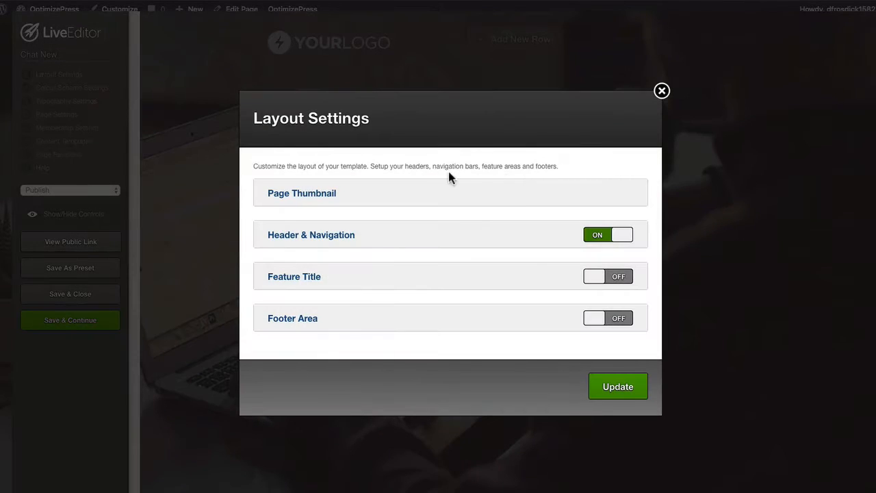
pyautogui.click(661, 89)
pyautogui.click(662, 91)
pyautogui.click(661, 90)
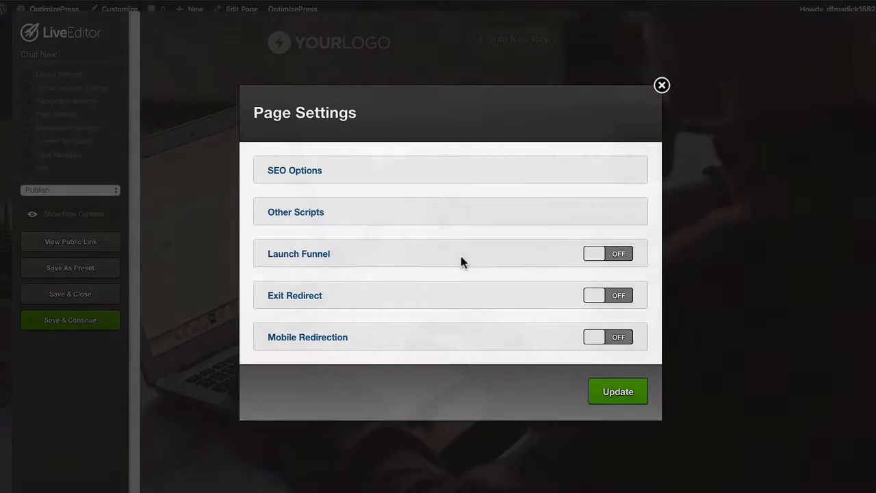
# - Delete all Custom CSS code from the page's Other Scripts and update the page settings
pyautogui.click(291, 212)
pyautogui.scroll(-2, 308, 226)
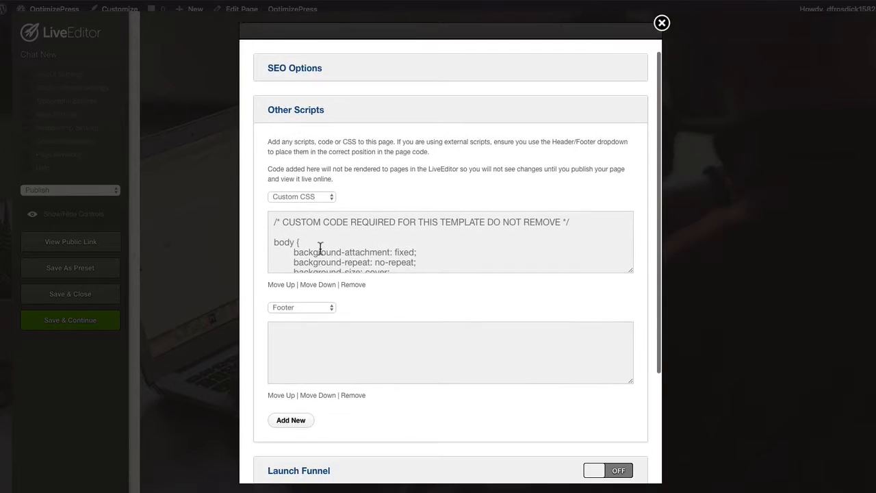
pyautogui.click(319, 248)
pyautogui.hotkey('ctrl', 'a')
pyautogui.press('BackSpace')
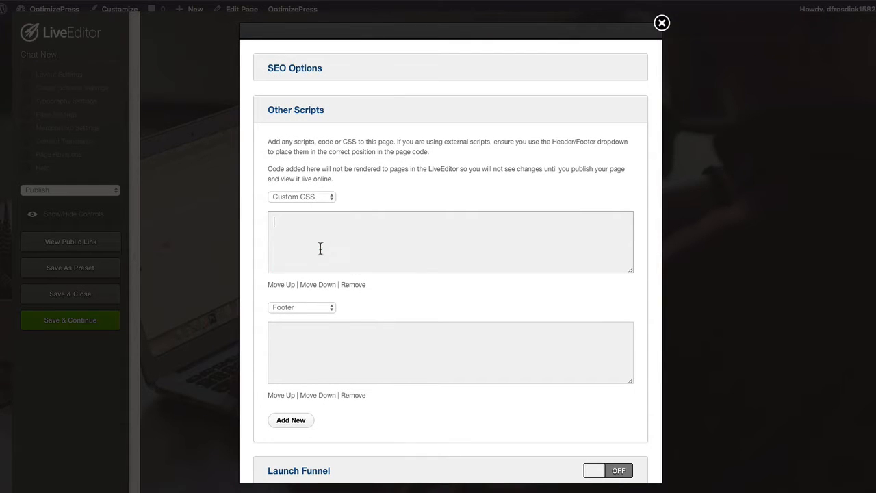
pyautogui.scroll(-5, 436, 284)
pyautogui.click(624, 451)
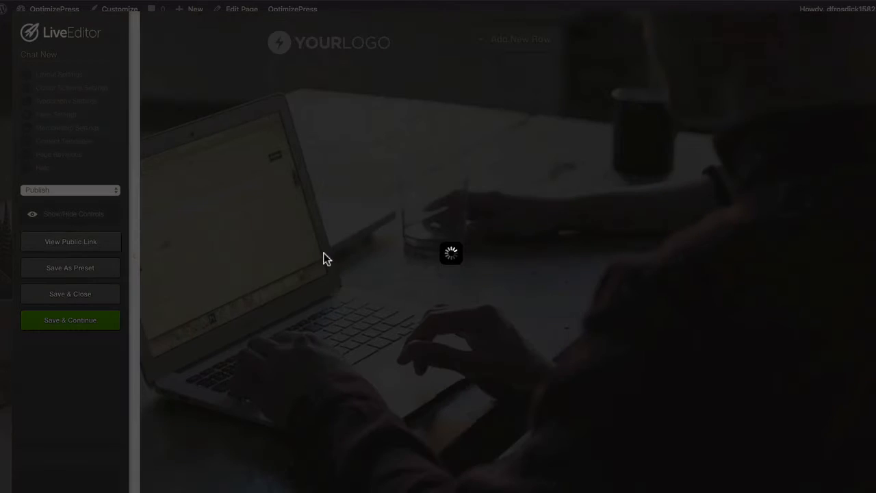
# - Save and close the page to view it live, and reopen it in the LiveEditor
pyautogui.click(568, 159)
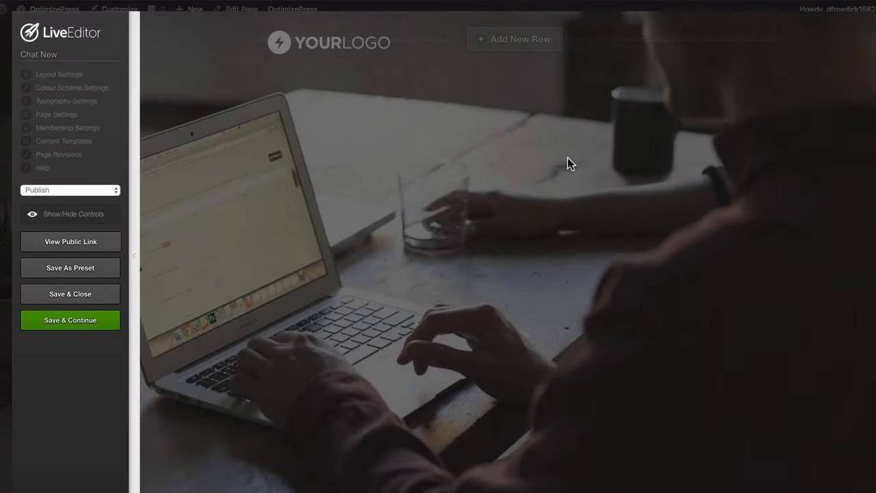
pyautogui.click(82, 293)
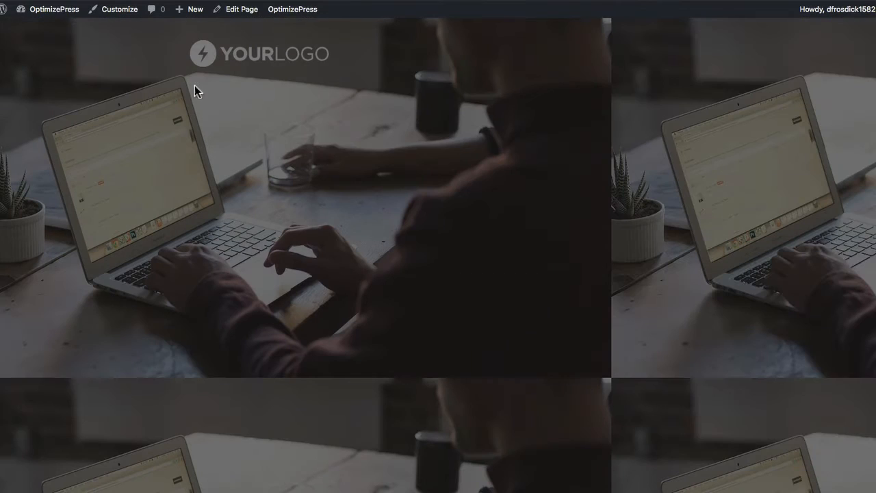
pyautogui.moveTo(296, 12)
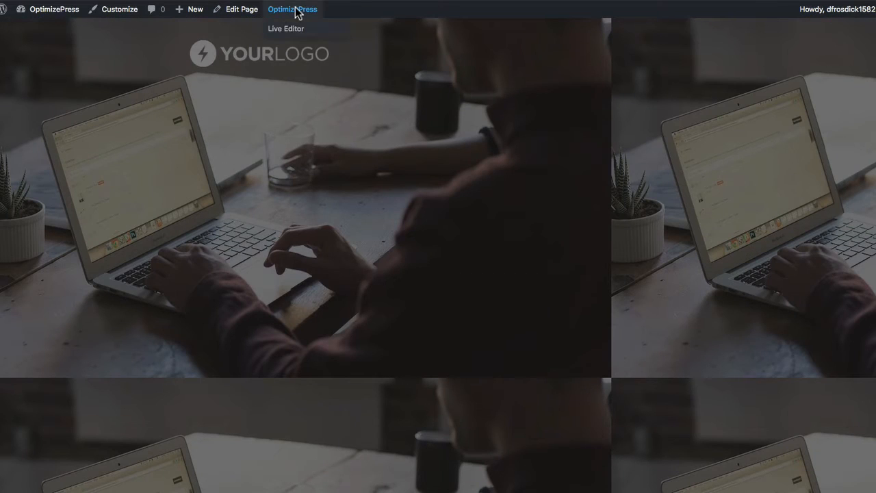
pyautogui.click(297, 33)
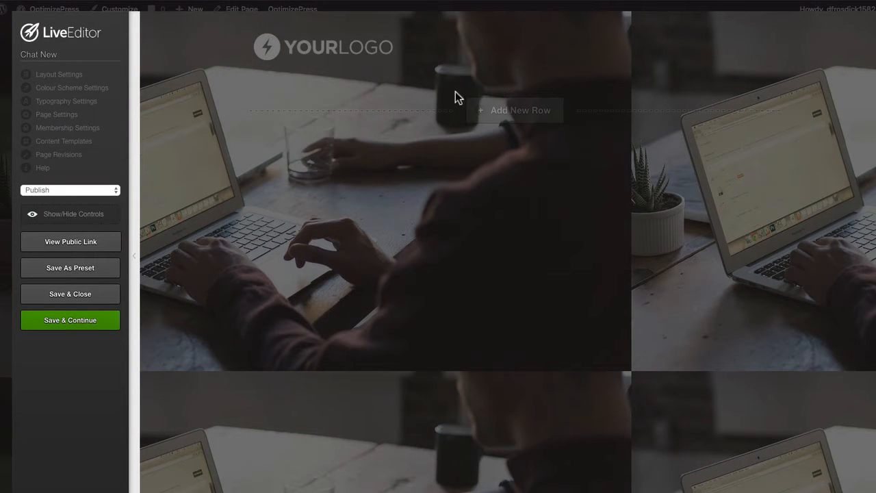
# - Add a new 1 Column row to the page below the header
pyautogui.click(531, 120)
pyautogui.click(265, 144)
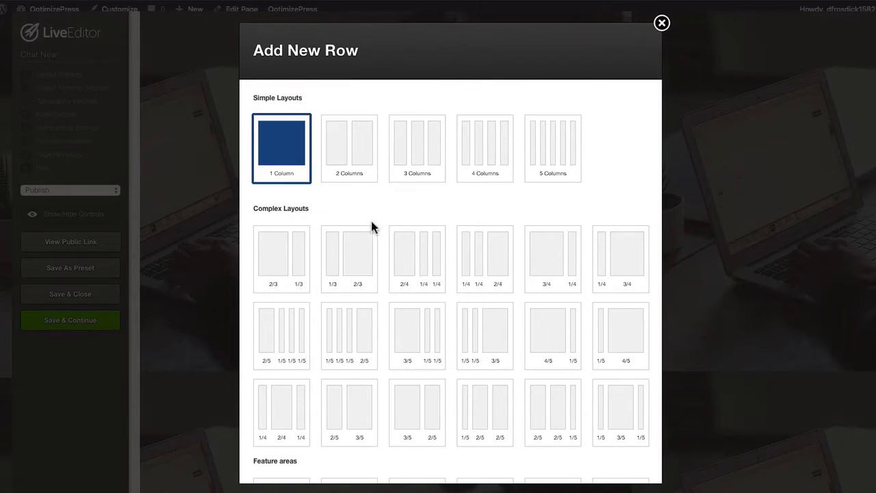
pyautogui.scroll(-4, 371, 227)
pyautogui.click(612, 464)
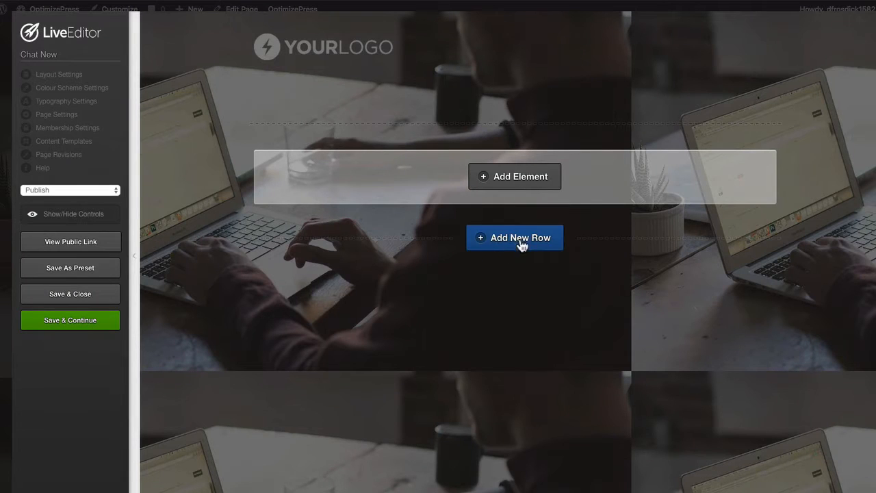
# - Paste the template's required CSS code into the Custom CSS script of the page's Other Scripts and update the page settings
pyautogui.click(68, 121)
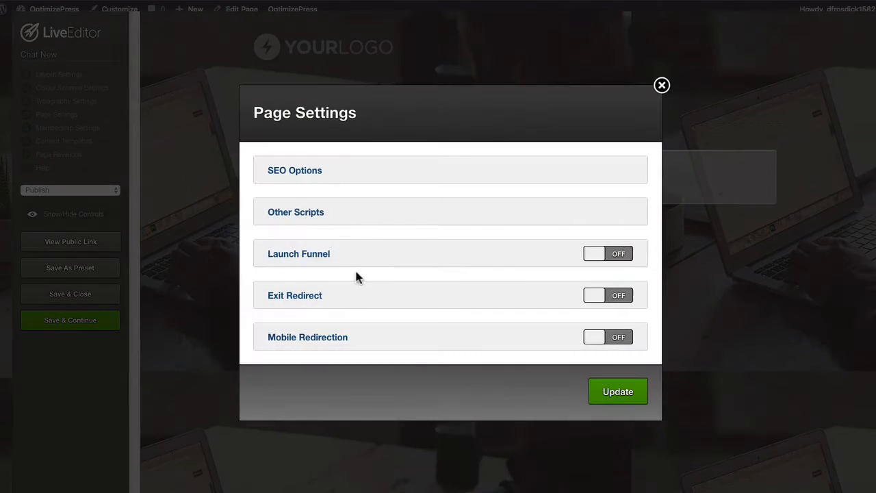
pyautogui.click(352, 213)
pyautogui.click(343, 213)
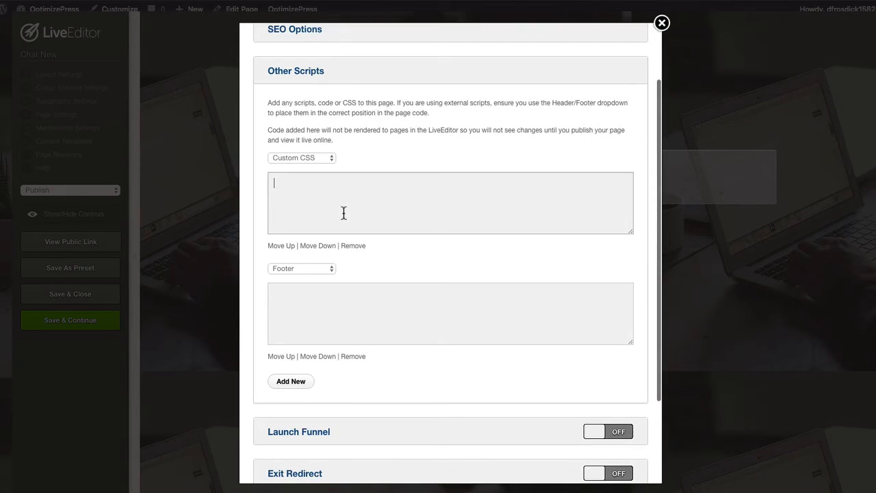
pyautogui.hotkey('ctrl', 'v')
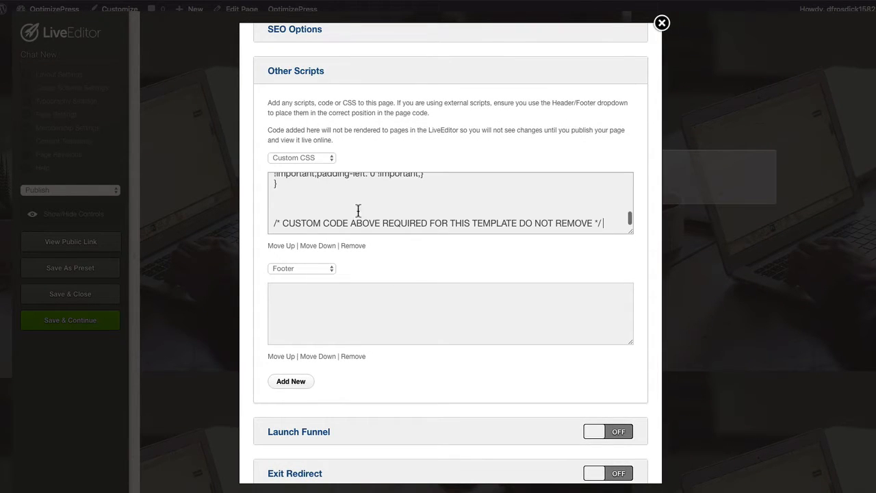
pyautogui.scroll(5, 342, 215)
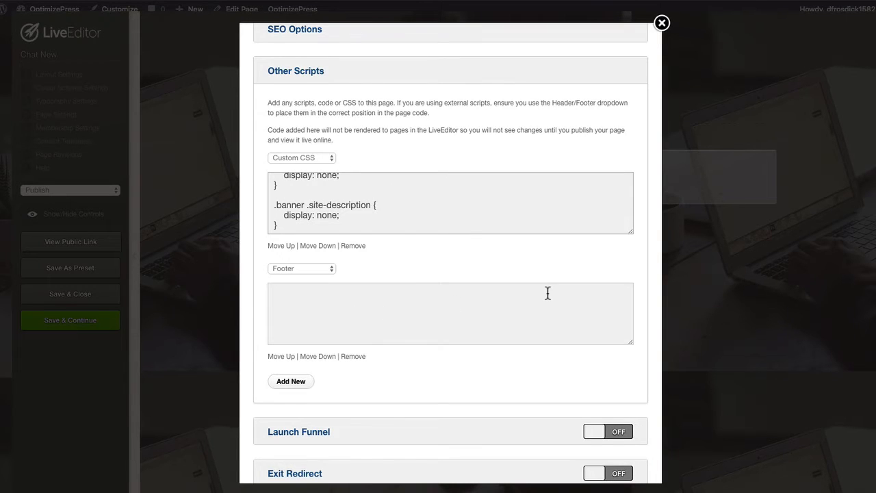
pyautogui.scroll(-2, 527, 331)
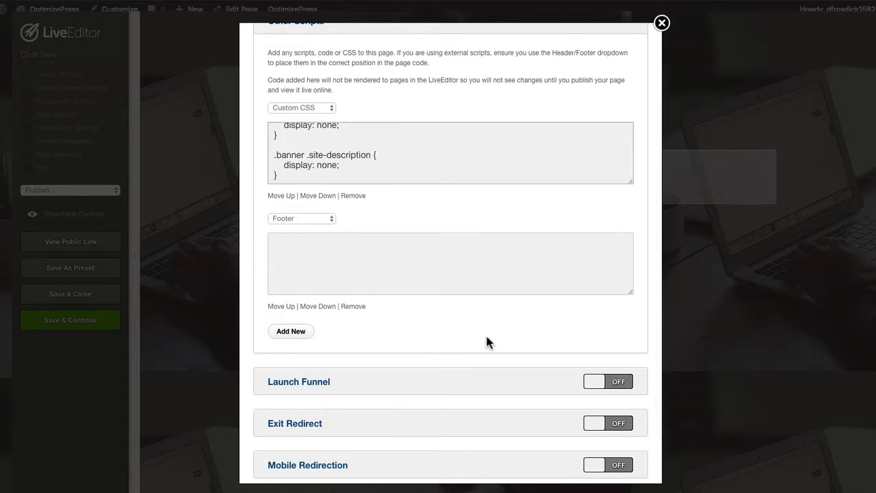
pyautogui.scroll(-2, 520, 370)
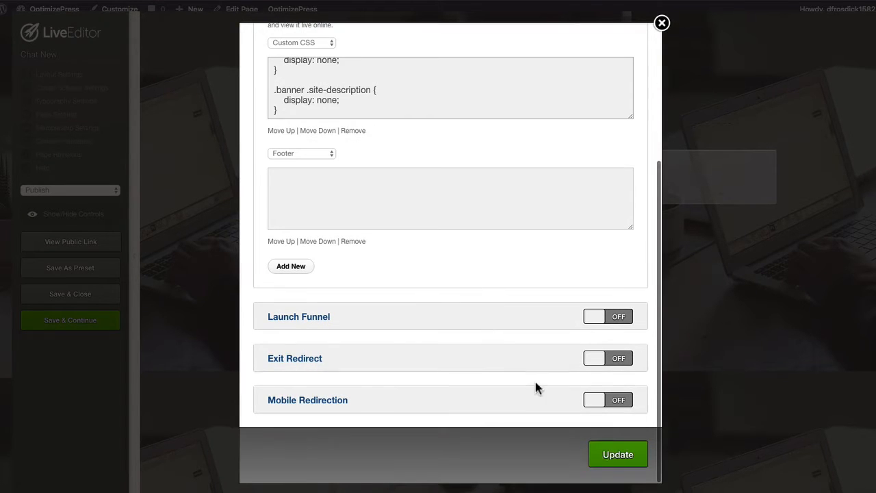
pyautogui.click(619, 460)
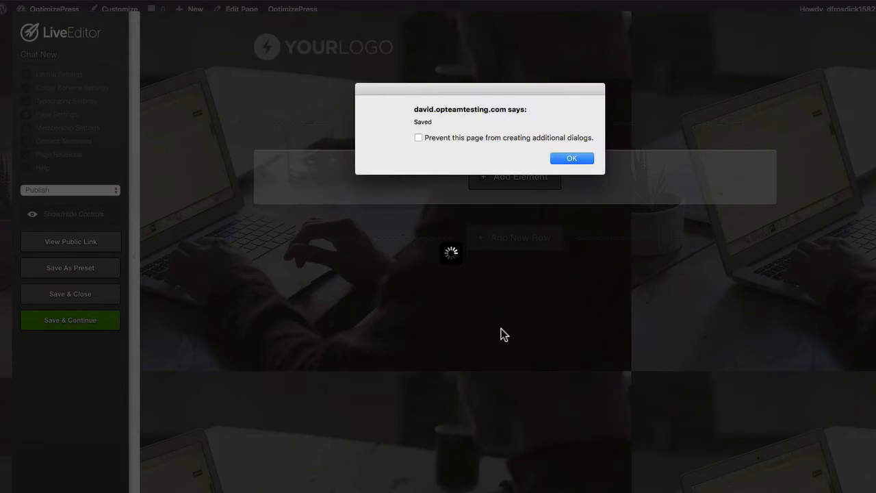
pyautogui.click(569, 158)
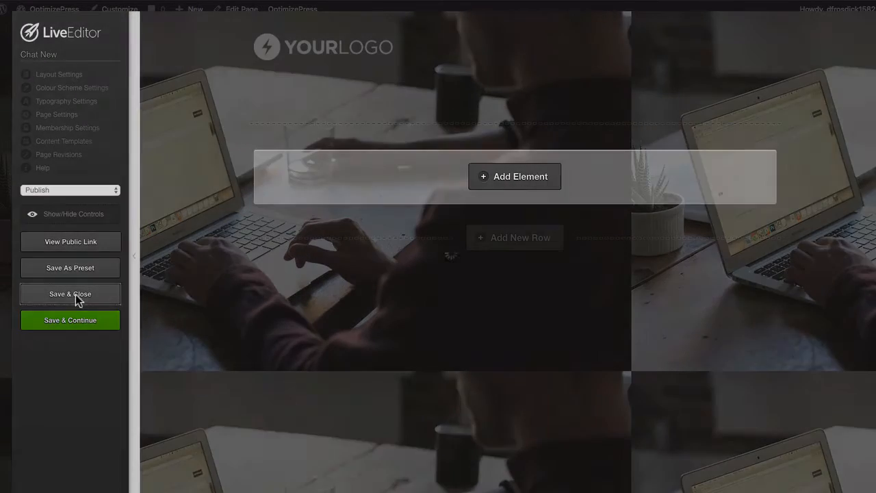
# - Save and close the page to check the background live, and return to the LiveEditor
pyautogui.click(76, 294)
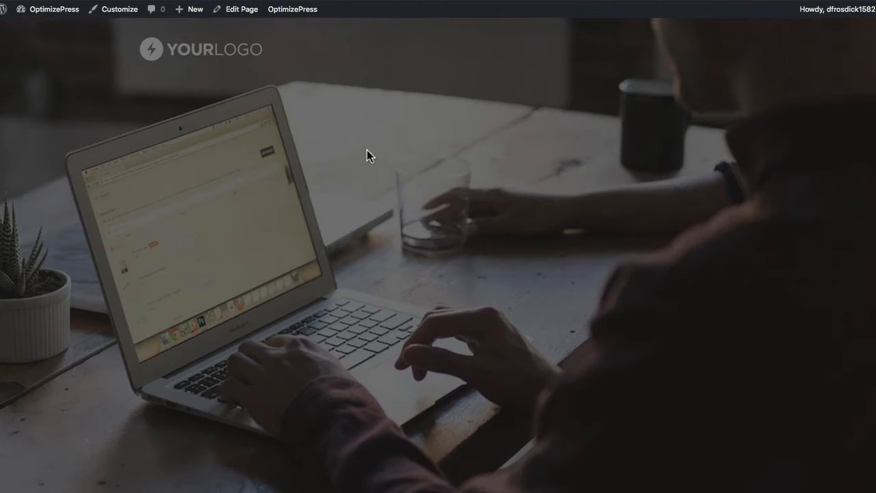
pyautogui.moveTo(313, 14)
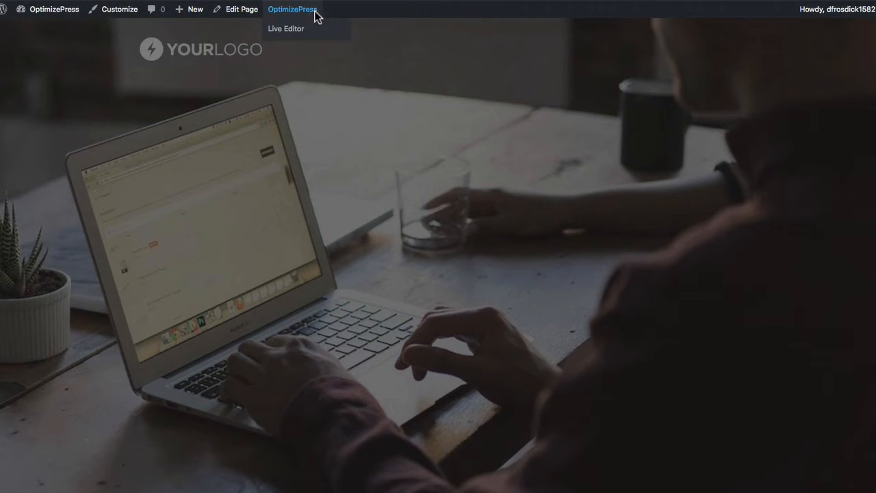
pyautogui.click(296, 30)
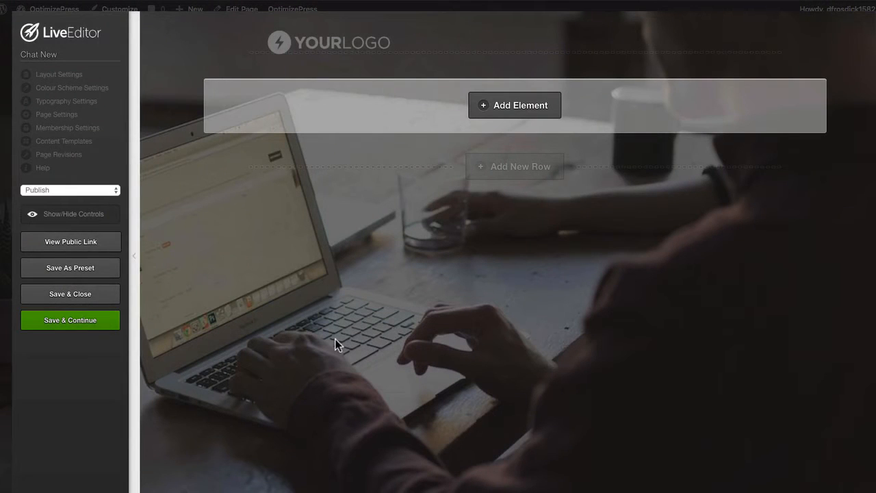
# - Add a second 1 Column row below the existing row
pyautogui.click(508, 180)
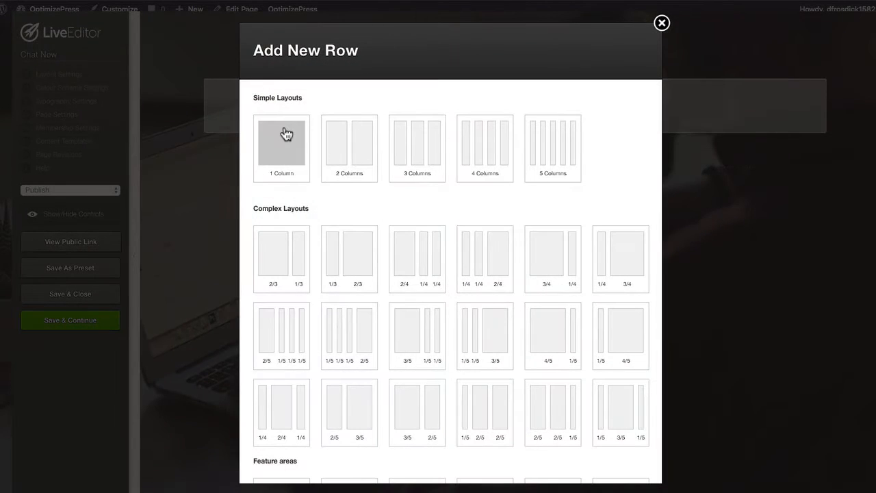
pyautogui.click(285, 136)
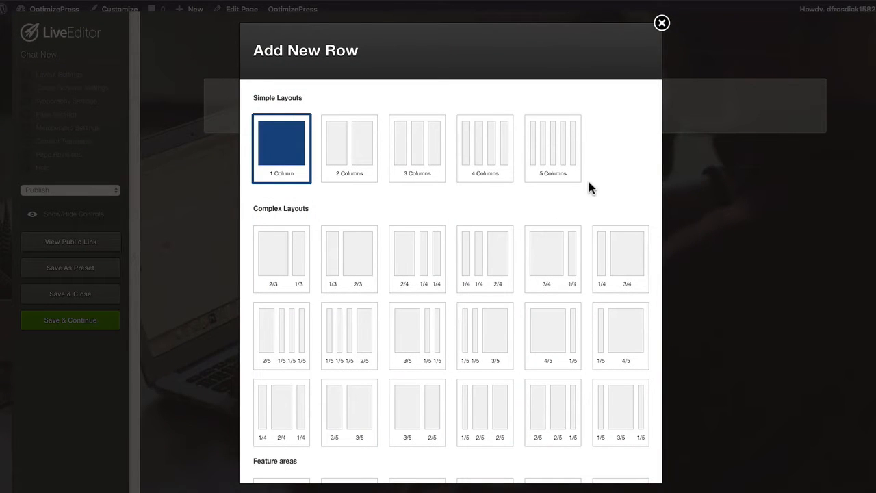
pyautogui.scroll(-5, 602, 178)
pyautogui.click(586, 452)
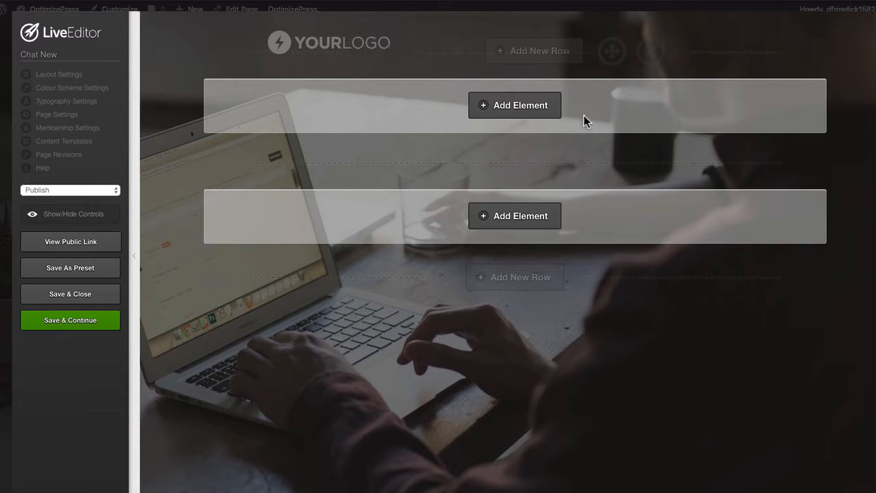
# - Start a Headline element in the second row with the standard unstyled look and the text "Just Add Your Copy & Publish"
pyautogui.click(517, 219)
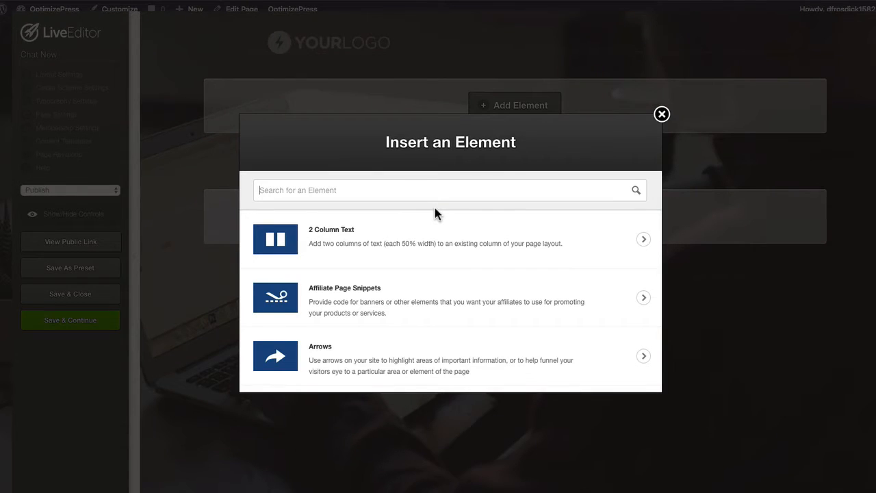
pyautogui.click(403, 188)
pyautogui.write('head')
pyautogui.click(362, 230)
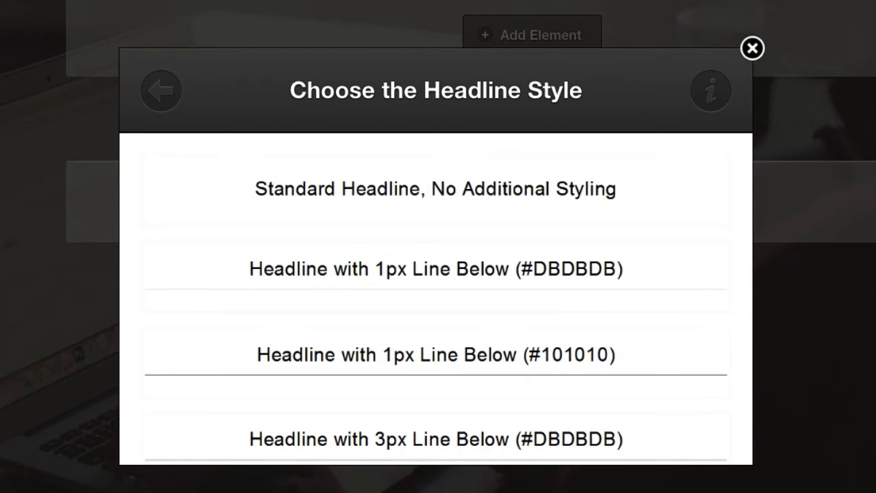
pyautogui.click(284, 198)
pyautogui.tripleClick(354, 330)
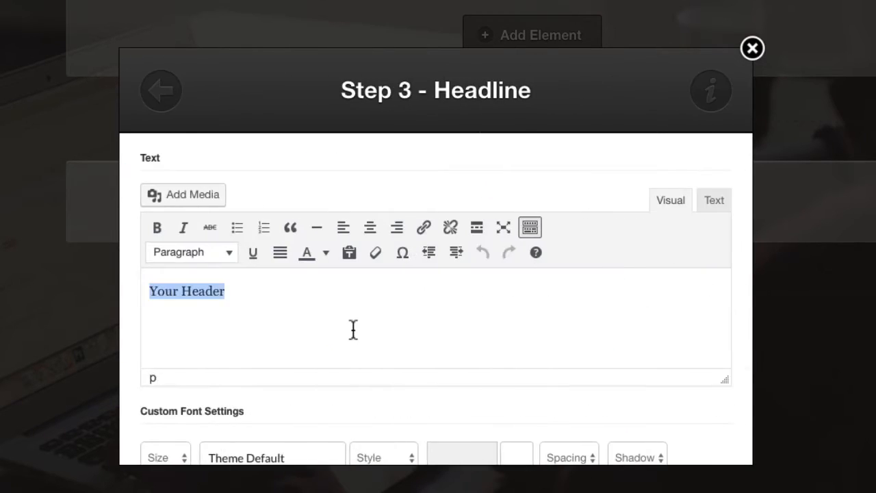
pyautogui.write('Just Add Your Copy & Publish')
# - Set the headline tag to h1, the font colour to #ffffff and the font style to Bold
pyautogui.scroll(-5, 353, 330)
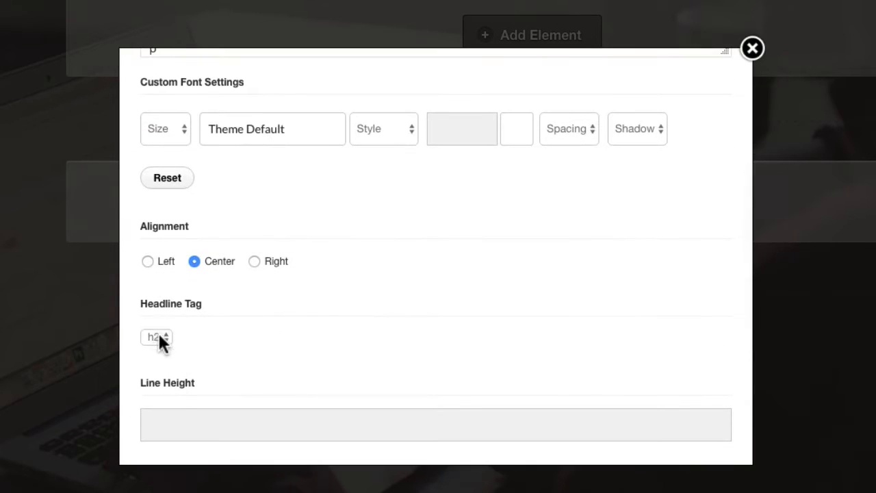
pyautogui.click(157, 335)
pyautogui.click(169, 325)
pyautogui.click(506, 141)
pyautogui.moveTo(595, 226); pyautogui.dragTo(708, 169)
pyautogui.click(379, 116)
pyautogui.click(375, 188)
# - Set the headline's letter spacing to 0px and its shadow to None, and insert the headline
pyautogui.click(545, 128)
pyautogui.click(564, 166)
pyautogui.click(637, 128)
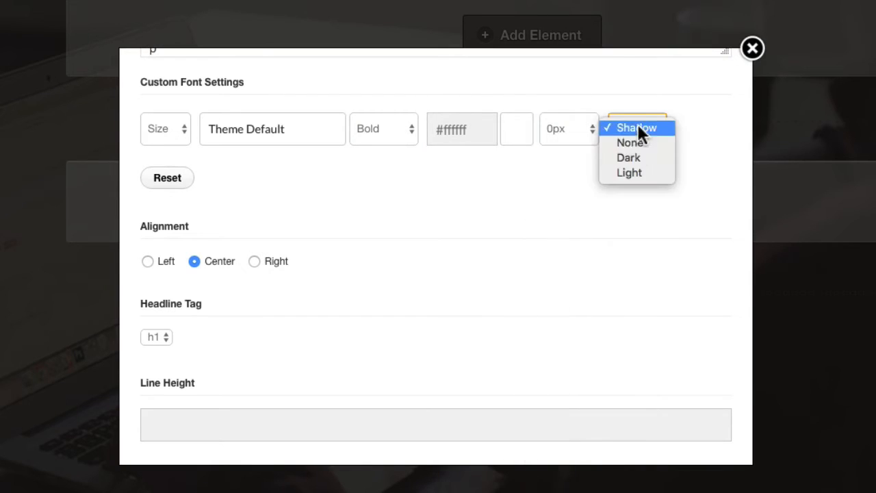
pyautogui.click(636, 145)
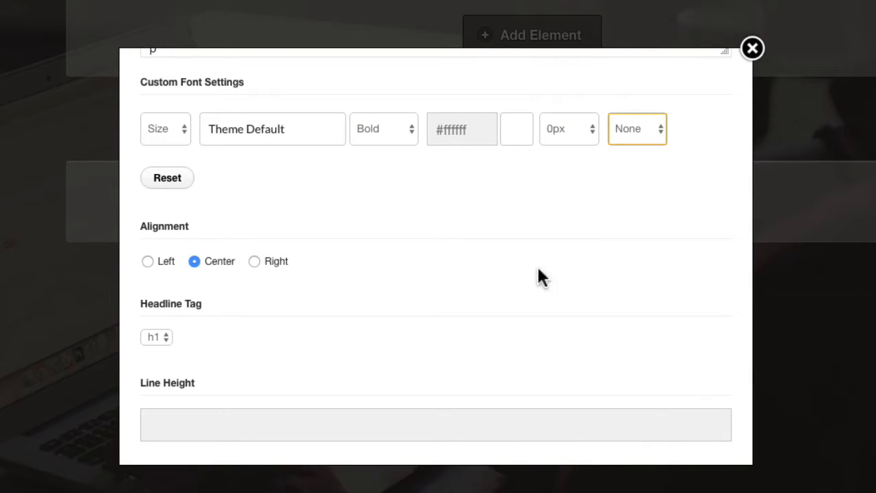
pyautogui.scroll(-5, 538, 269)
pyautogui.click(690, 422)
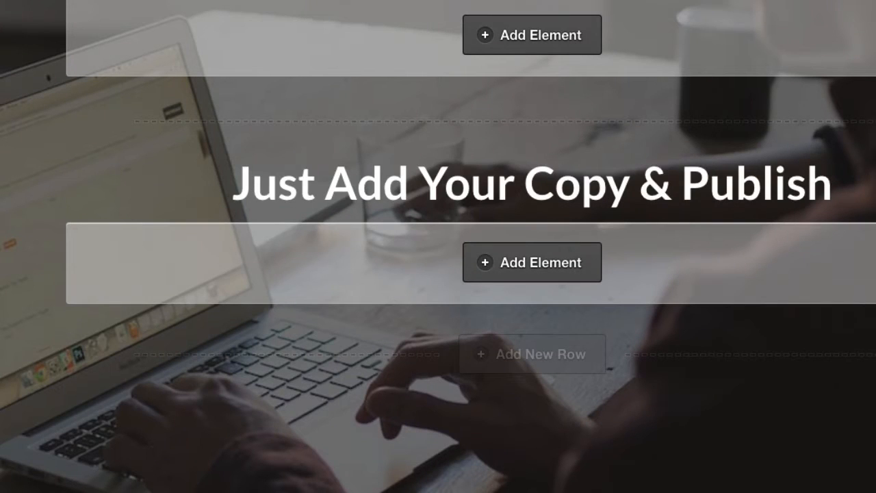
# - Insert a Text Block below the headline with the placeholder text starting "Donec ullamcorper nulla non metus auctor fringilla"
pyautogui.click(588, 275)
pyautogui.tripleClick(288, 163)
pyautogui.write('text')
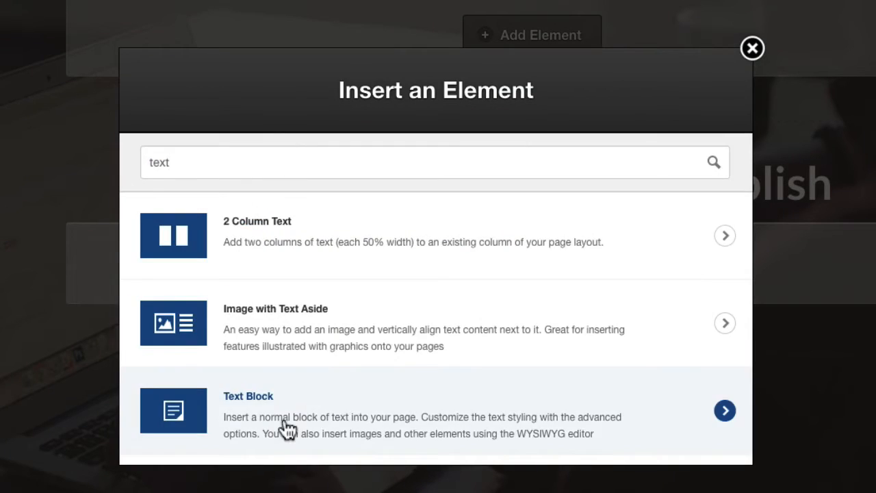
pyautogui.click(288, 427)
pyautogui.click(445, 264)
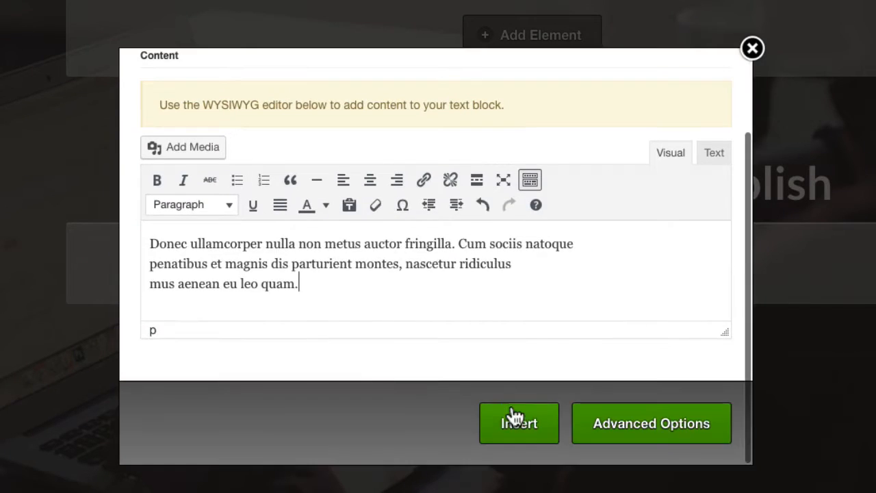
pyautogui.click(511, 416)
# - Reopen the text block's advanced options and set Center alignment, 19px font size and Normal style
pyautogui.click(72, 225)
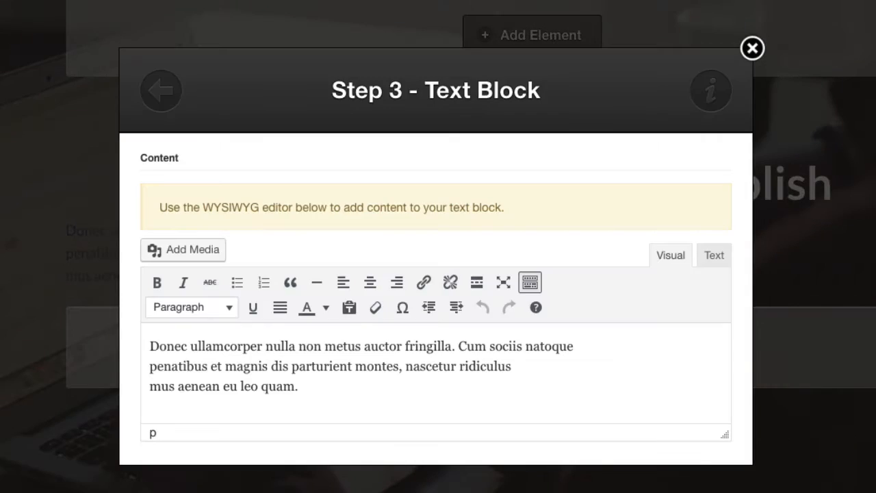
pyautogui.scroll(-3, 661, 410)
pyautogui.click(660, 419)
pyautogui.click(165, 298)
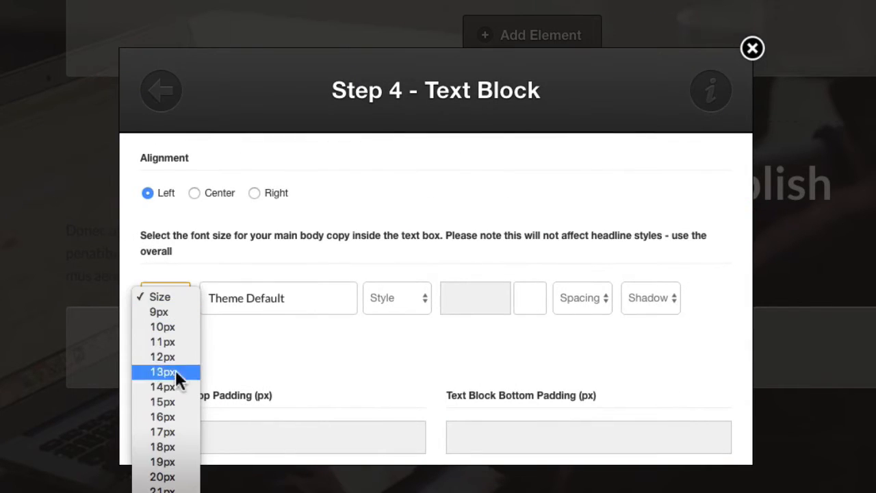
pyautogui.press('Return')
pyautogui.click(194, 192)
pyautogui.click(411, 301)
pyautogui.click(411, 313)
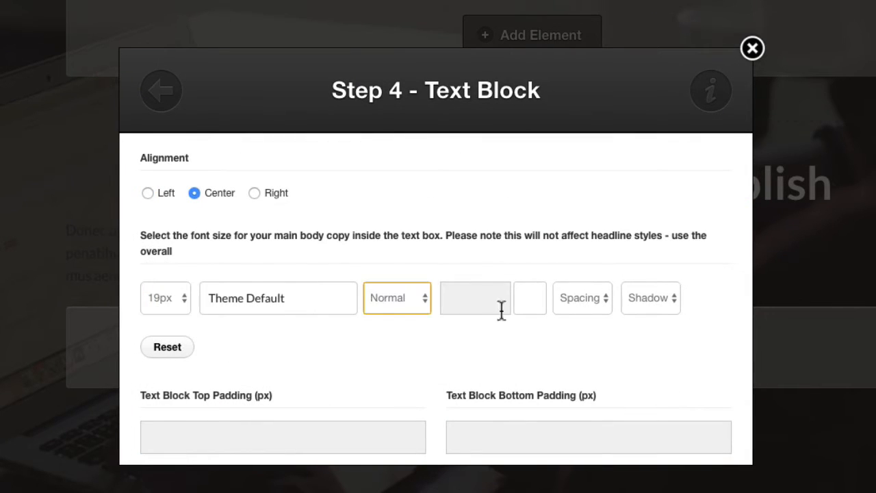
# - Set the text block's font colour to white and its width to 600 px, and apply the changes
pyautogui.click(530, 298)
pyautogui.moveTo(614, 379); pyautogui.dragTo(638, 286)
pyautogui.scroll(-6, 700, 301)
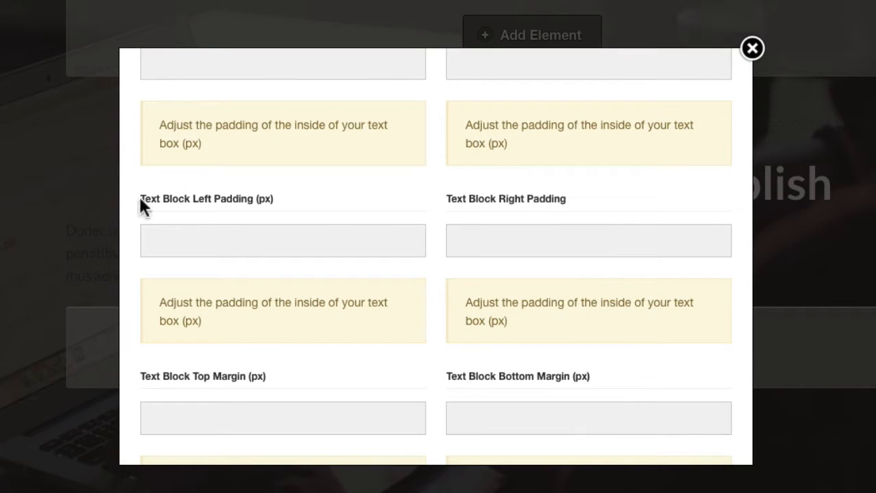
pyautogui.scroll(-5, 324, 218)
pyautogui.click(324, 217)
pyautogui.write('600')
pyautogui.click(688, 423)
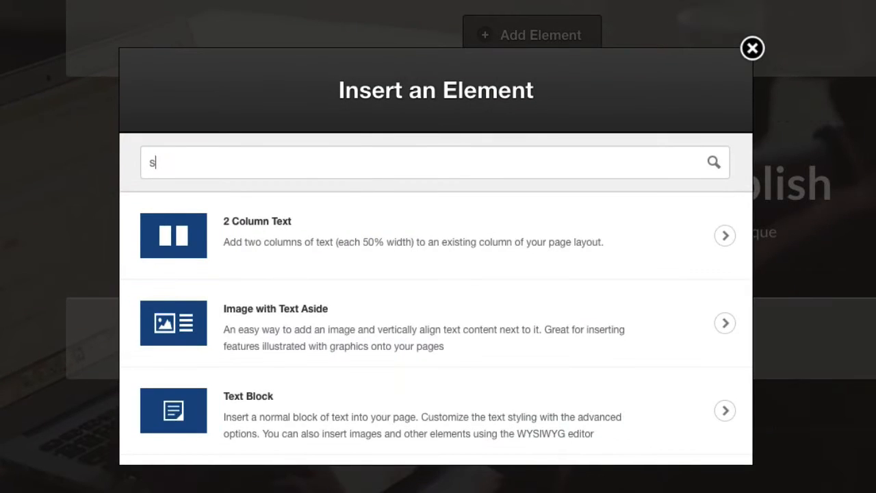
# - Insert Vertical Spacing elements above and below the text block
pyautogui.write('pa')
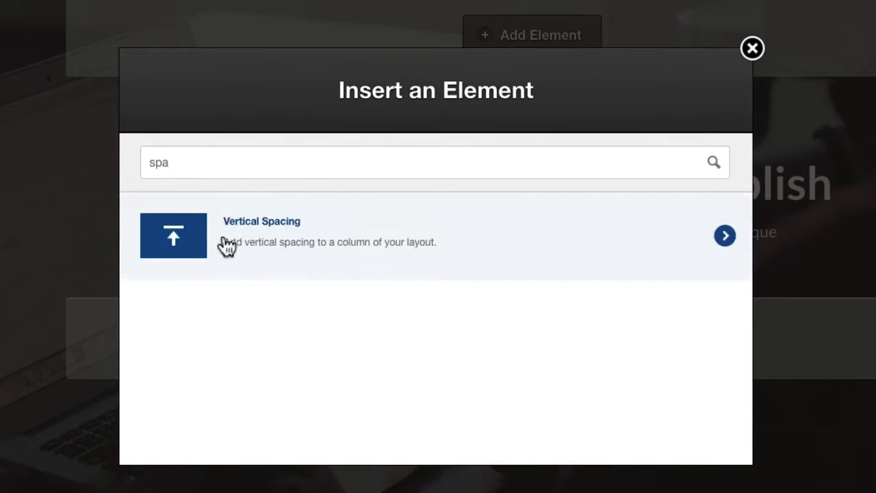
pyautogui.click(221, 245)
pyautogui.scroll(-2, 690, 436)
pyautogui.click(690, 436)
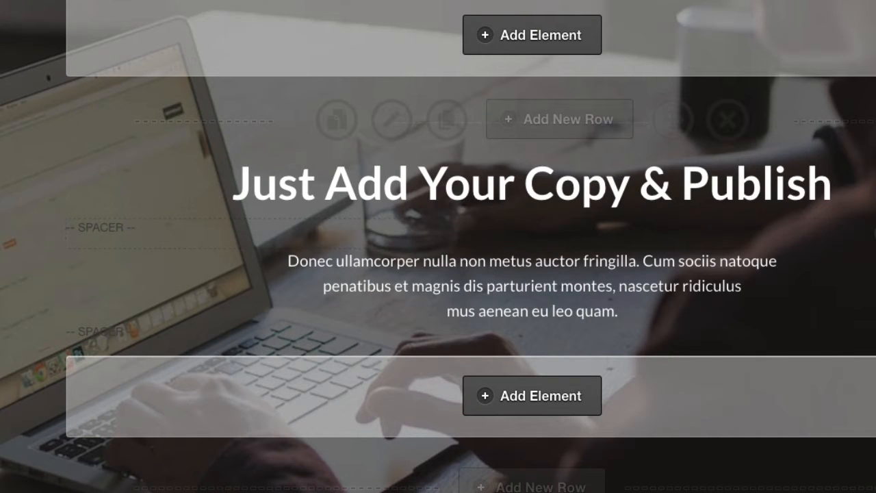
# - Start an OverlayOptimizer element below the text block with the Button Designer style
pyautogui.click(498, 409)
pyautogui.write('over')
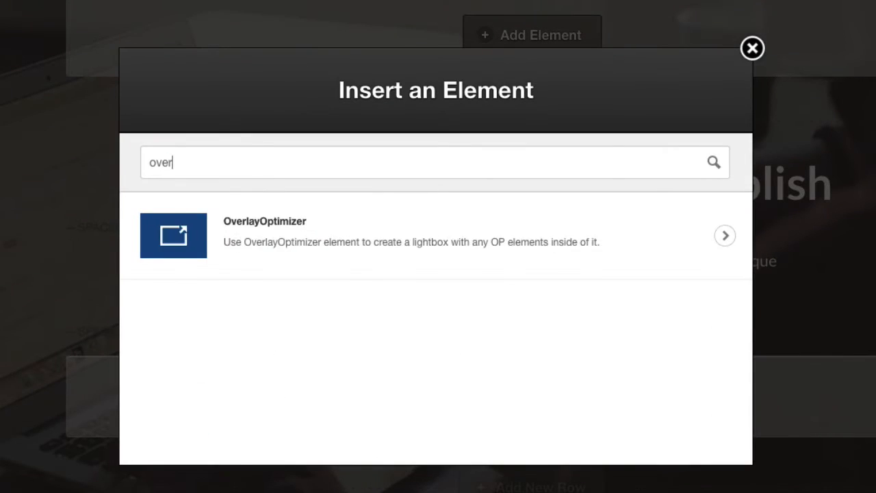
pyautogui.click(283, 233)
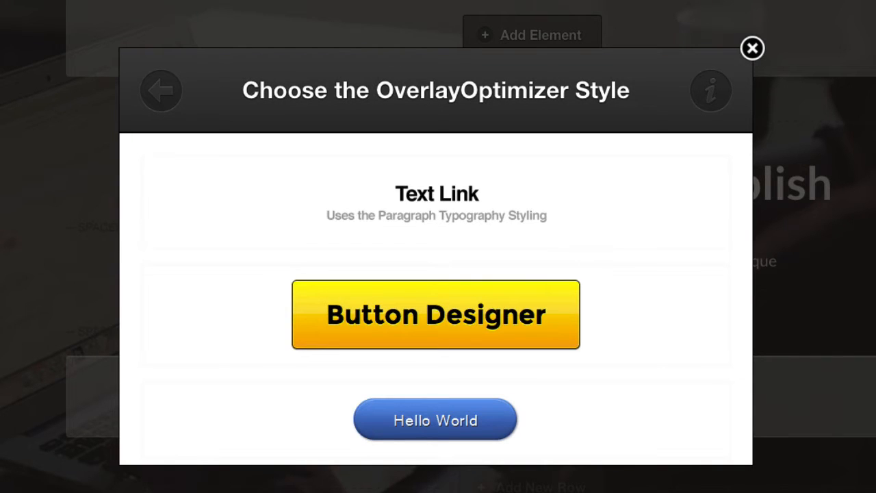
pyautogui.click(434, 326)
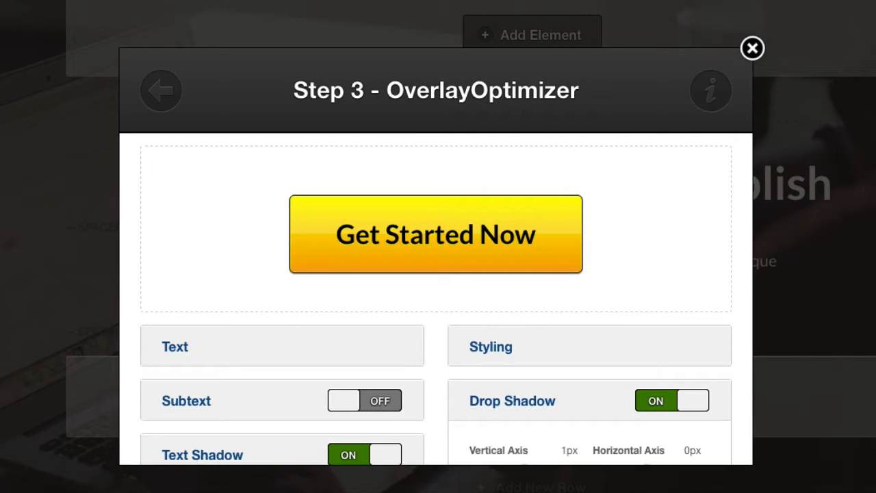
# - Set the button text to "See It In Action ▶" at 22px in #ffffff with -1px letter spacing
pyautogui.scroll(-2, 166, 274)
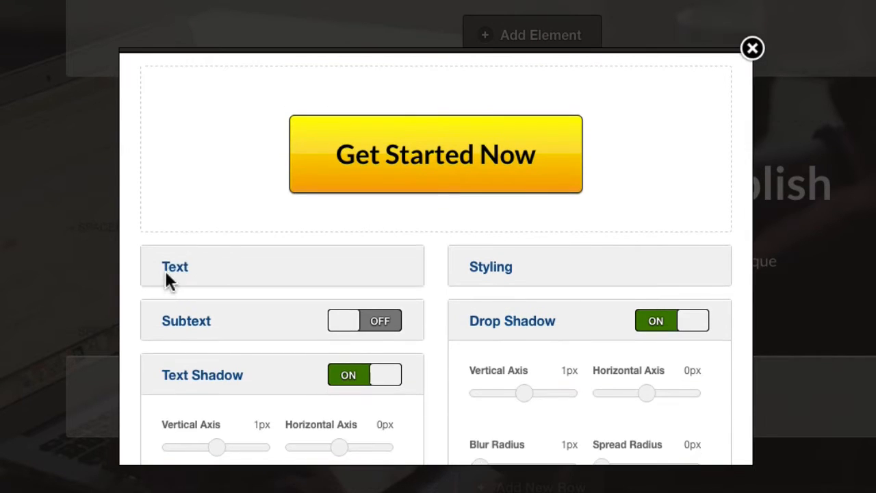
pyautogui.click(166, 274)
pyautogui.tripleClick(206, 248)
pyautogui.write('See It In Action ▶')
pyautogui.click(380, 259)
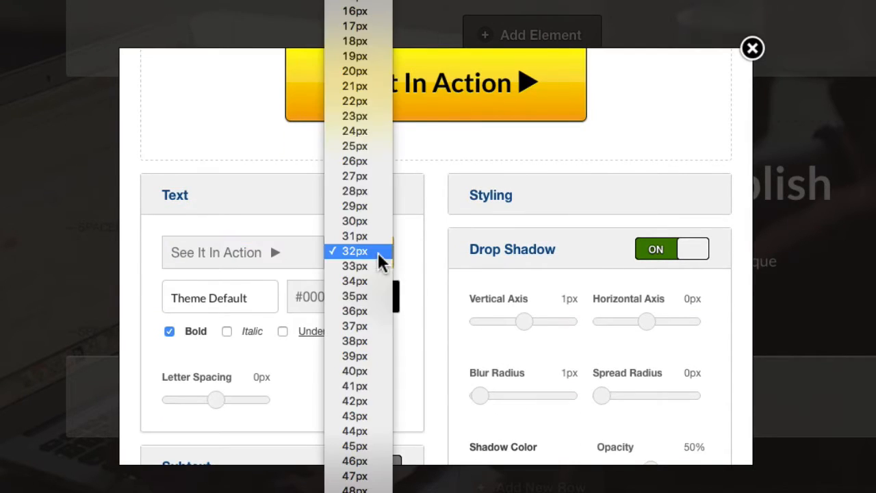
pyautogui.click(375, 110)
pyautogui.click(388, 304)
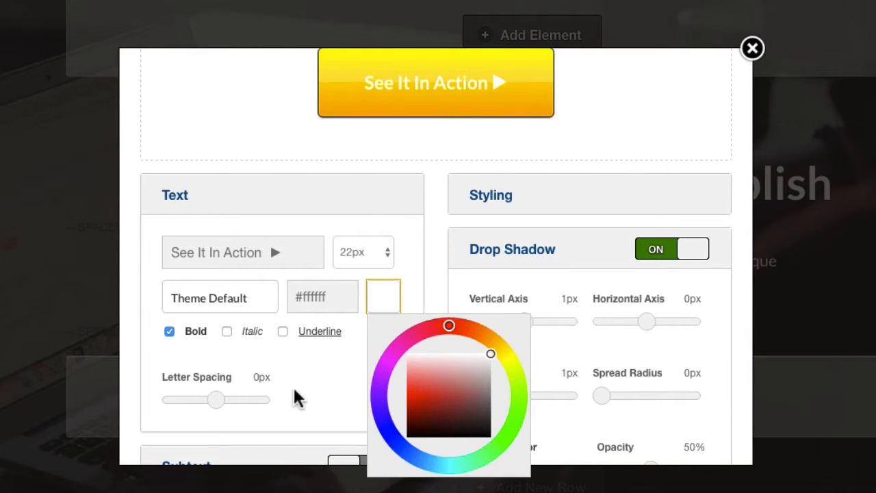
pyautogui.moveTo(216, 400)
pyautogui.mouseDown()
pyautogui.moveTo(226, 404)
pyautogui.moveTo(206, 404)
pyautogui.moveTo(219, 406)
pyautogui.mouseUp()
# - Style the button with height 18px, width 22px, border size 0px, border radius 15px and border colour #ffffff
pyautogui.click(493, 198)
pyautogui.moveTo(508, 268)
pyautogui.mouseDown()
pyautogui.moveTo(489, 276)
pyautogui.moveTo(499, 276)
pyautogui.mouseUp()
pyautogui.moveTo(637, 268); pyautogui.dragTo(618, 276)
pyautogui.click(479, 343)
pyautogui.moveTo(607, 342); pyautogui.dragTo(614, 349)
pyautogui.scroll(-1, 614, 349)
pyautogui.click(564, 393)
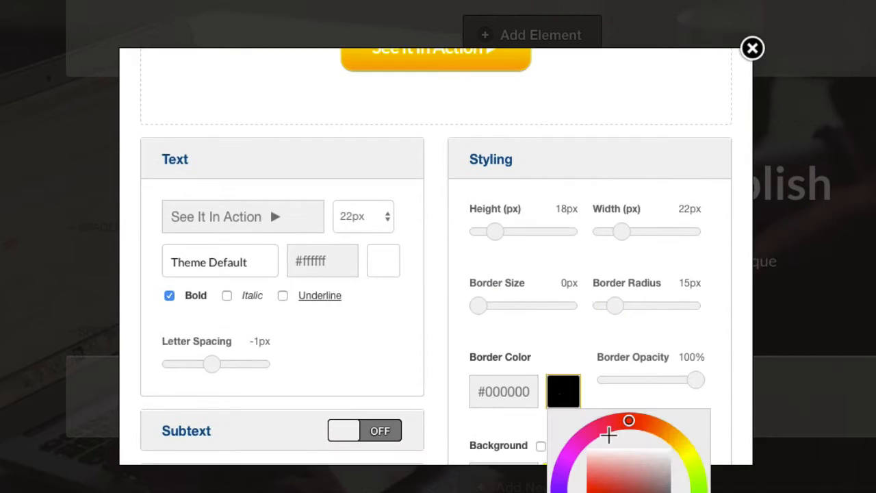
pyautogui.click(610, 434)
# - Give the button a flat #45a576 background by clearing the second background colour and disabling Shine
pyautogui.scroll(-5, 251, 344)
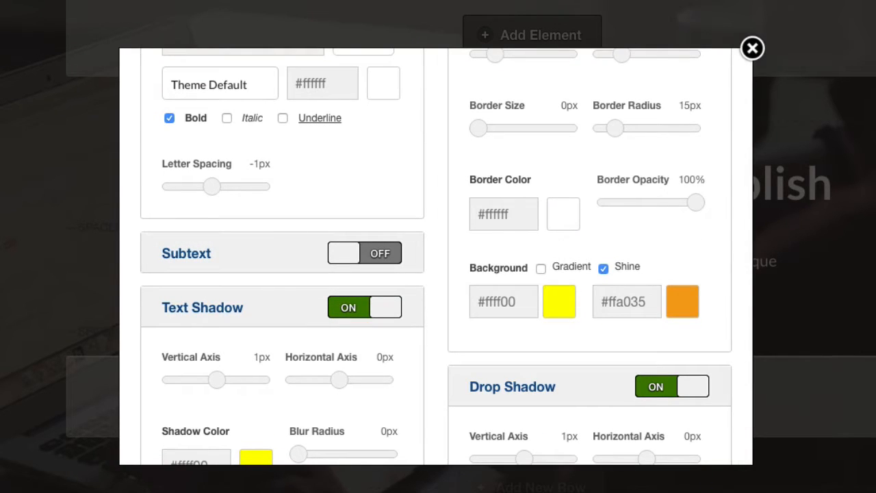
pyautogui.tripleClick(639, 306)
pyautogui.press('BackSpace')
pyautogui.click(606, 267)
pyautogui.tripleClick(510, 303)
pyautogui.write('#45a576')
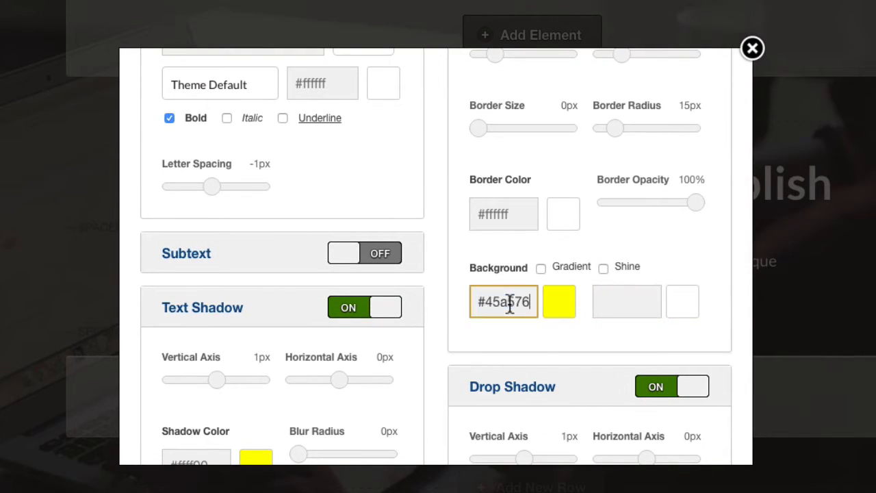
pyautogui.click(453, 300)
# - Turn off the button's text shadow, drop shadow and inner shadow, and insert the overlay button
pyautogui.scroll(8, 453, 300)
pyautogui.scroll(-5, 453, 305)
pyautogui.scroll(-3, 348, 329)
pyautogui.scroll(-12, 463, 312)
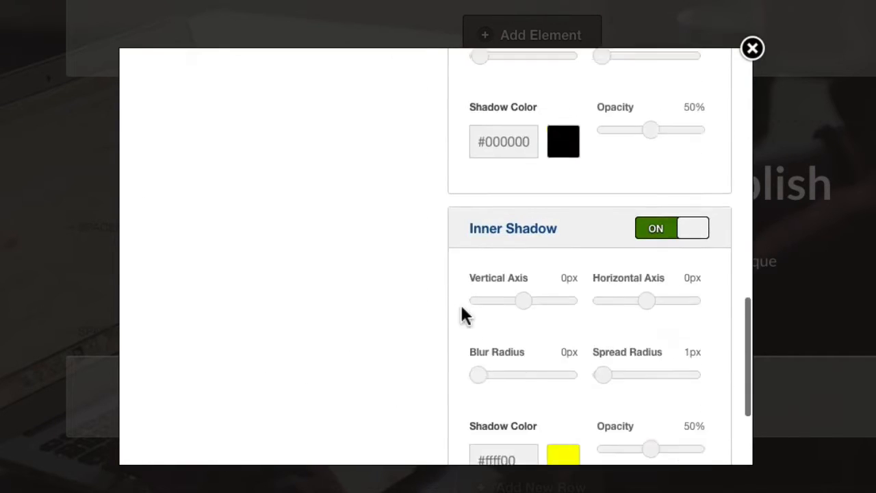
pyautogui.scroll(4, 693, 383)
pyautogui.click(678, 370)
pyautogui.scroll(3, 657, 287)
pyautogui.click(655, 244)
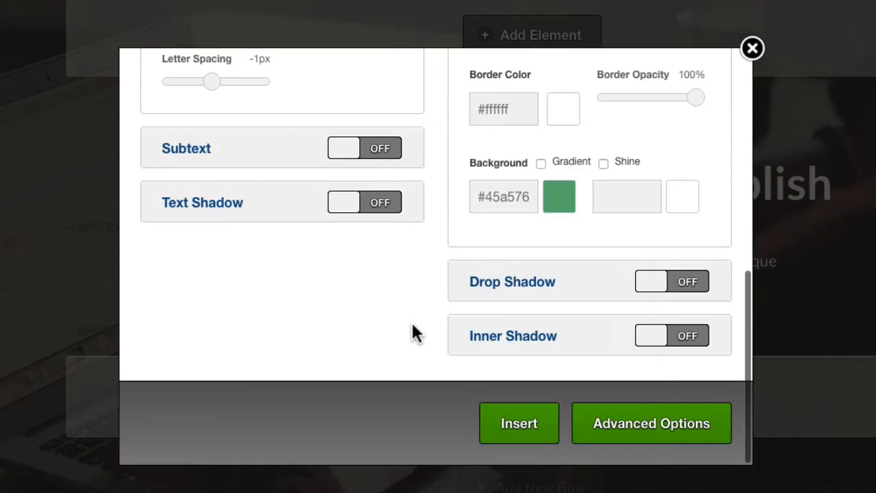
pyautogui.scroll(10, 413, 328)
pyautogui.scroll(-10, 521, 363)
pyautogui.click(540, 428)
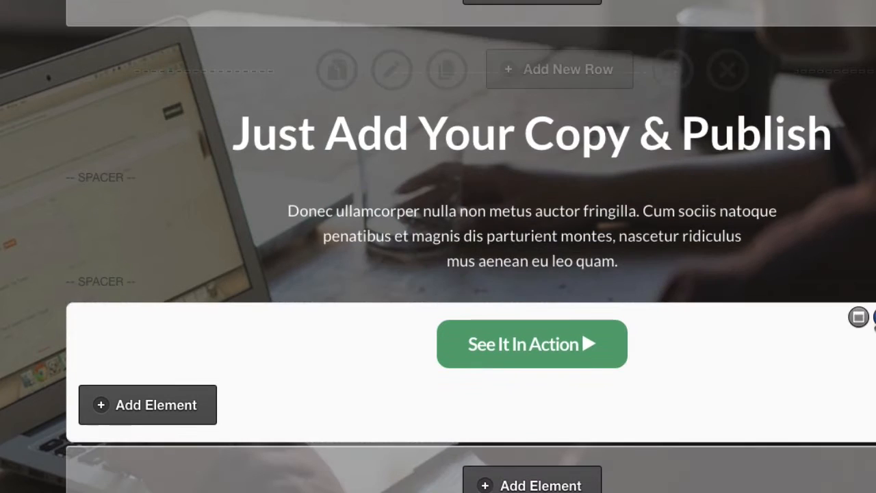
# - Add a Video Player element to the See It In Action button's overlay content with the type YouTube
pyautogui.click(855, 313)
pyautogui.click(73, 252)
pyautogui.write('vid')
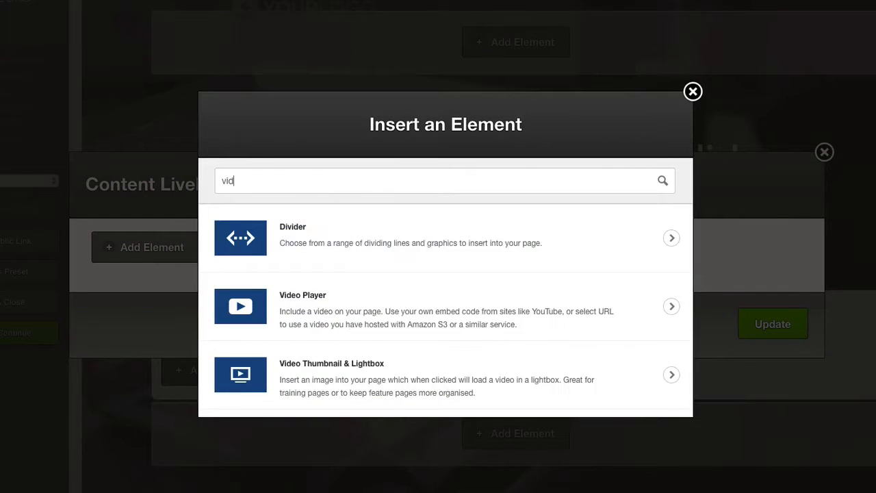
pyautogui.click(328, 323)
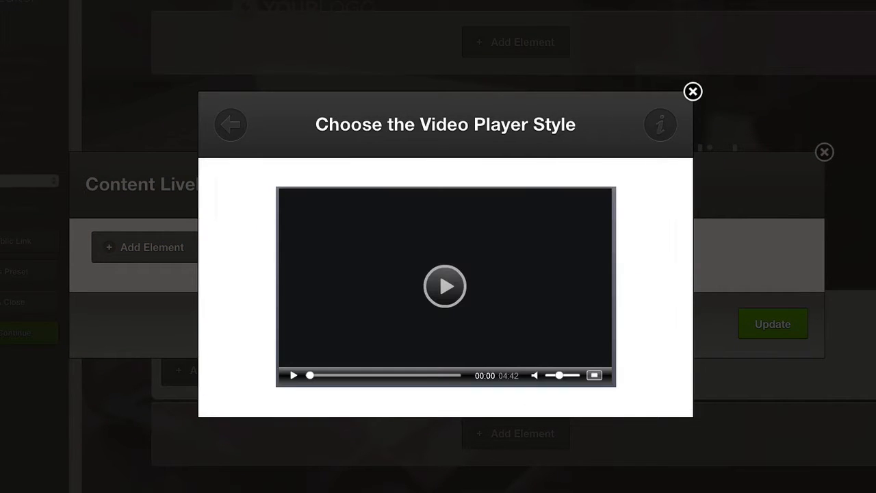
pyautogui.click(343, 309)
pyautogui.click(272, 267)
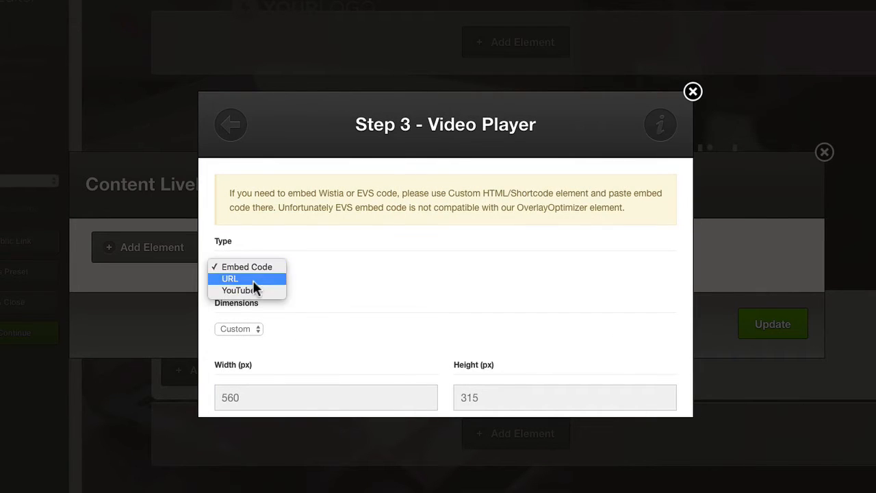
pyautogui.click(254, 287)
pyautogui.scroll(-2, 454, 280)
pyautogui.click(389, 213)
pyautogui.write('https://youtu.be/kOp7DVgLgmQ')
pyautogui.scroll(-1, 390, 212)
pyautogui.doubleClick(335, 284)
pyautogui.write('80')
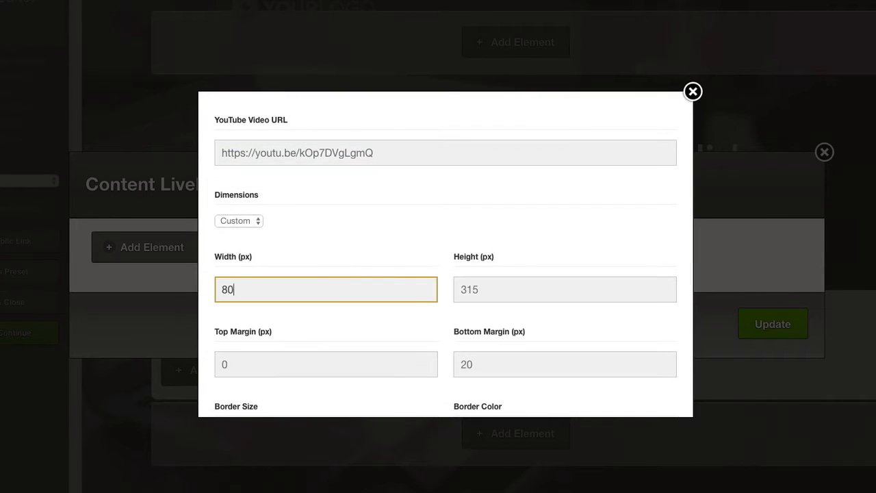
pyautogui.write('0')
pyautogui.press('Tab')
pyautogui.scroll(-3, 394, 262)
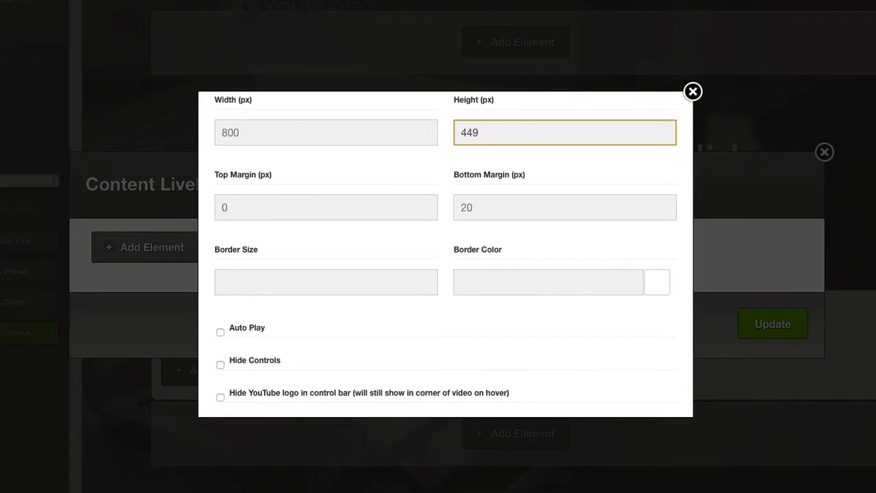
# - Set the video's bottom margin to 0, insert it and update the overlay content
pyautogui.doubleClick(488, 210)
pyautogui.write('0')
pyautogui.scroll(-3, 497, 279)
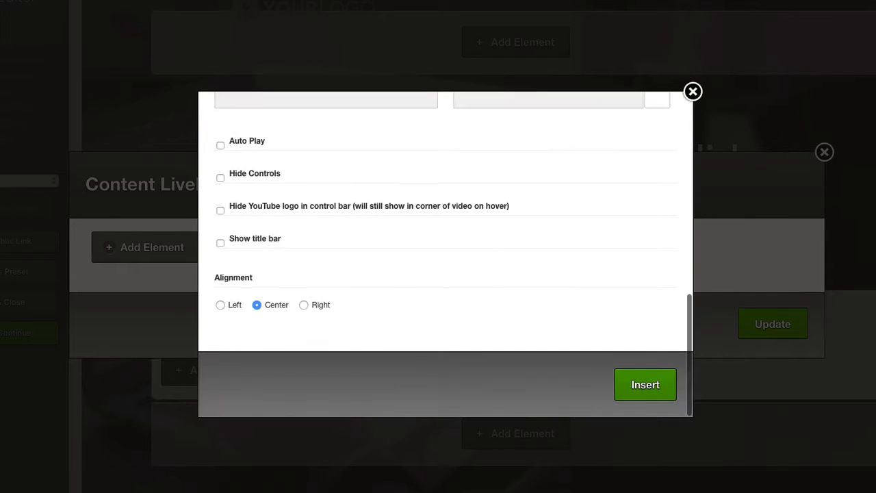
pyautogui.click(636, 385)
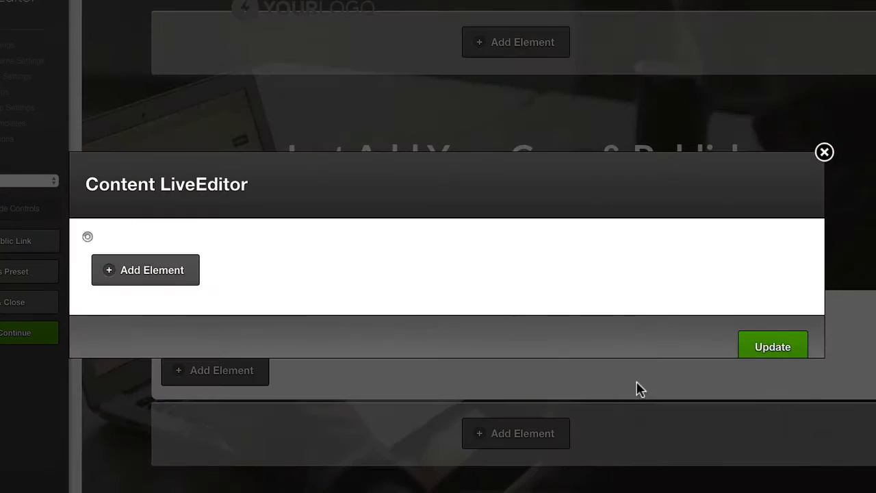
pyautogui.click(777, 473)
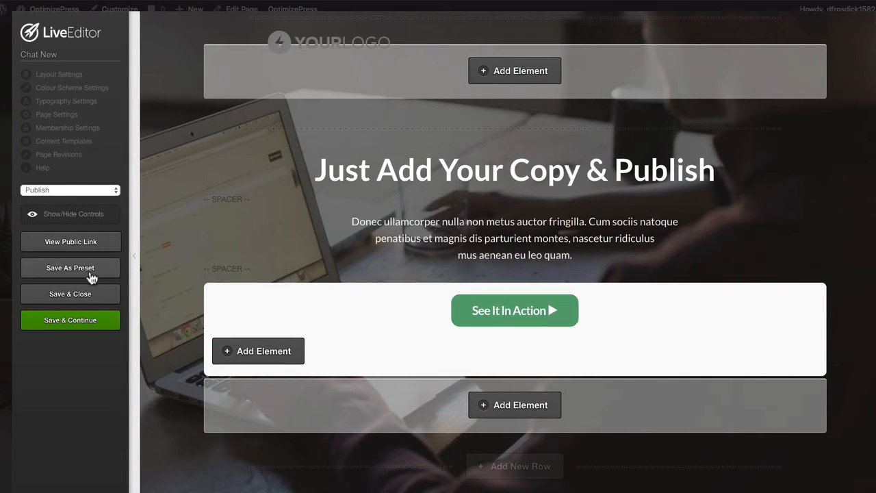
# - Save the page without leaving the editor, and switch to the Slack home page to review its layout
pyautogui.click(86, 321)
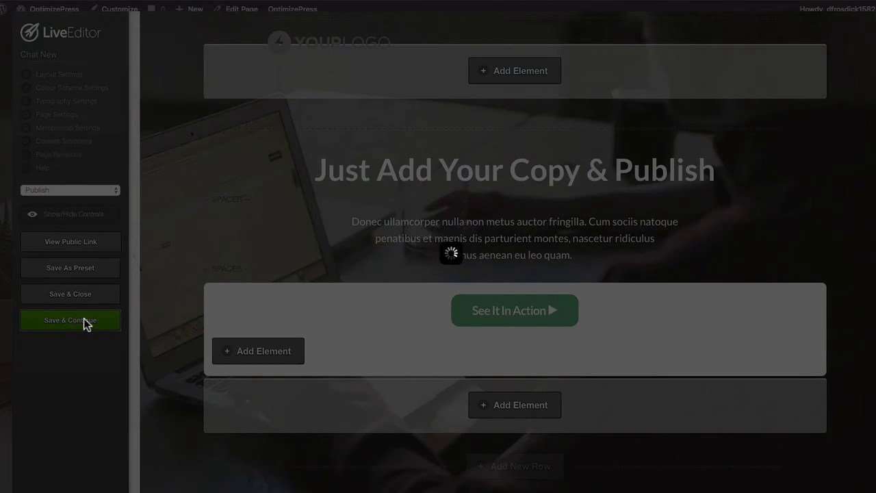
pyautogui.press('Return')
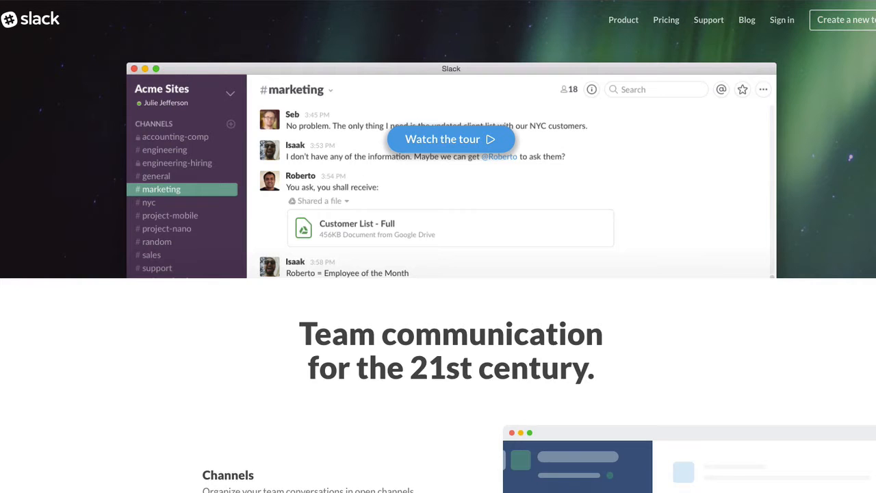
pyautogui.scroll(-5, 123, 200)
pyautogui.scroll(-1, 124, 200)
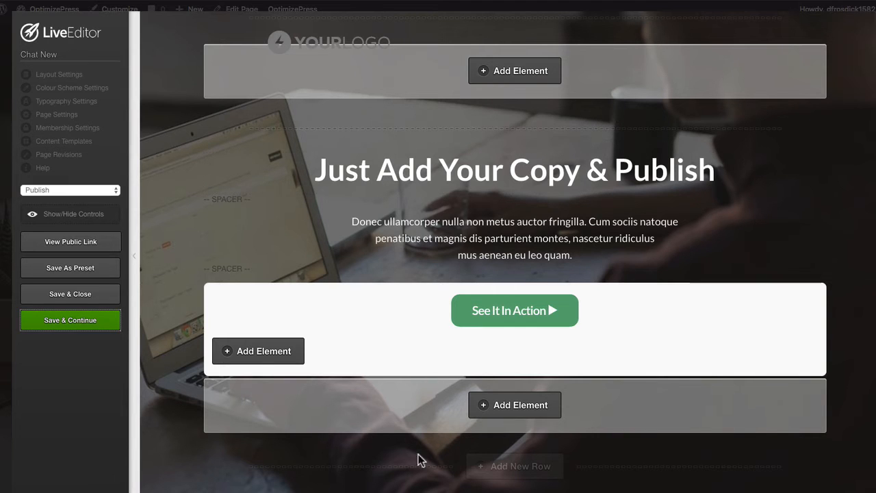
# - Insert two 1 Column rows below the row with the See It In Action button
pyautogui.click(495, 467)
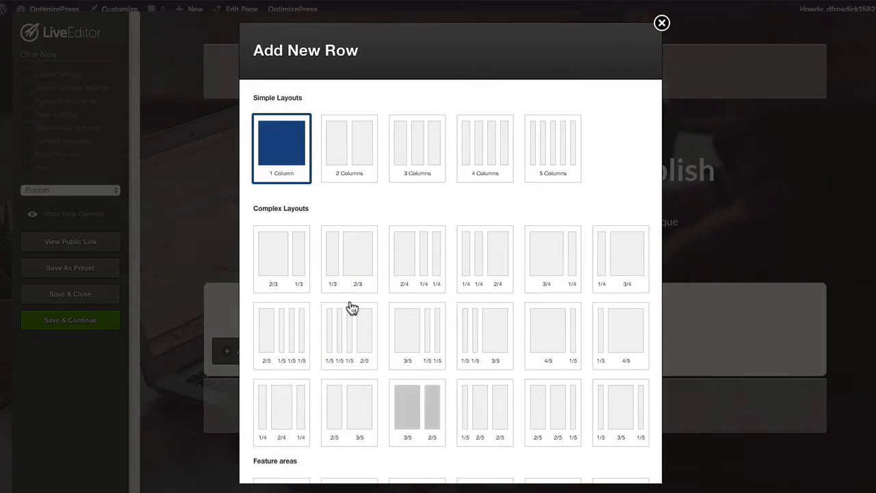
pyautogui.click(288, 158)
pyautogui.scroll(-5, 288, 159)
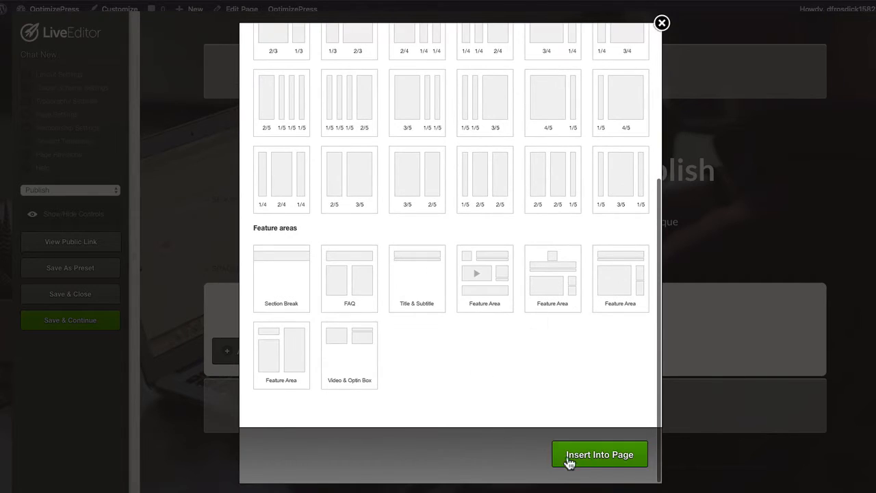
pyautogui.click(575, 460)
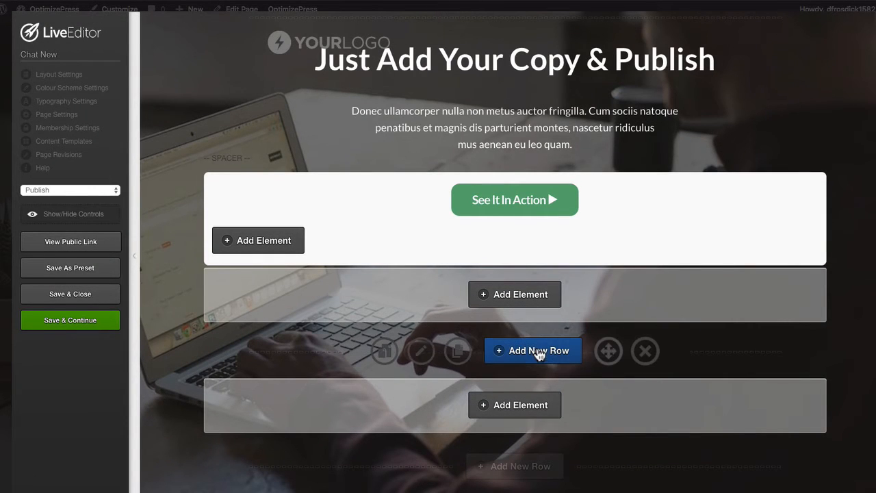
pyautogui.click(539, 350)
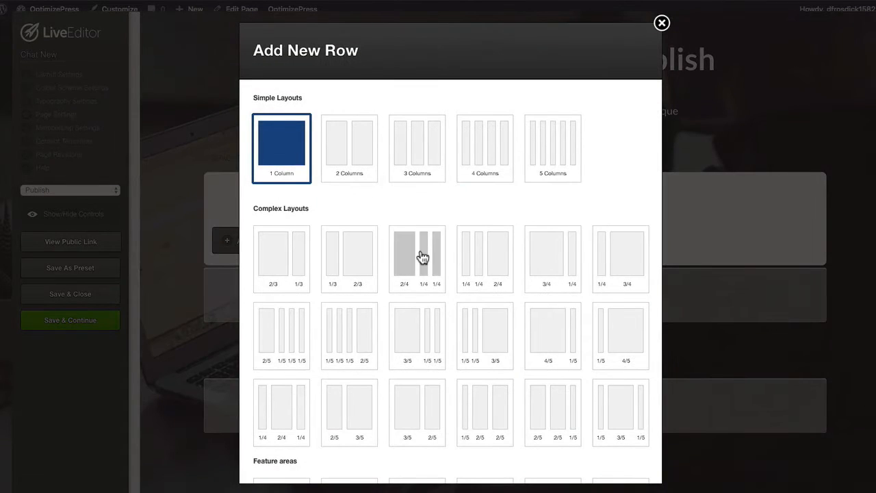
pyautogui.scroll(-5, 421, 261)
pyautogui.click(590, 466)
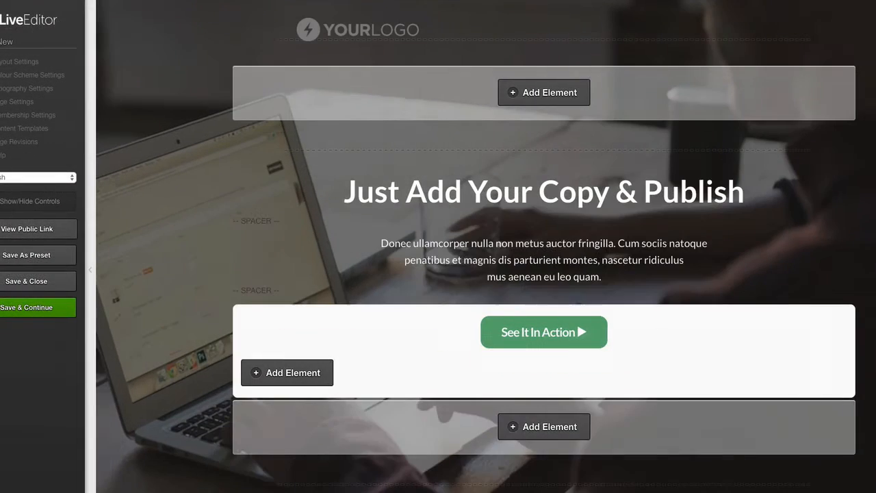
# - Make the first new 1 Column row below the See It In Action button full width with a white background
pyautogui.moveTo(429, 141)
pyautogui.scroll(-3, 425, 129)
pyautogui.scroll(3, 426, 129)
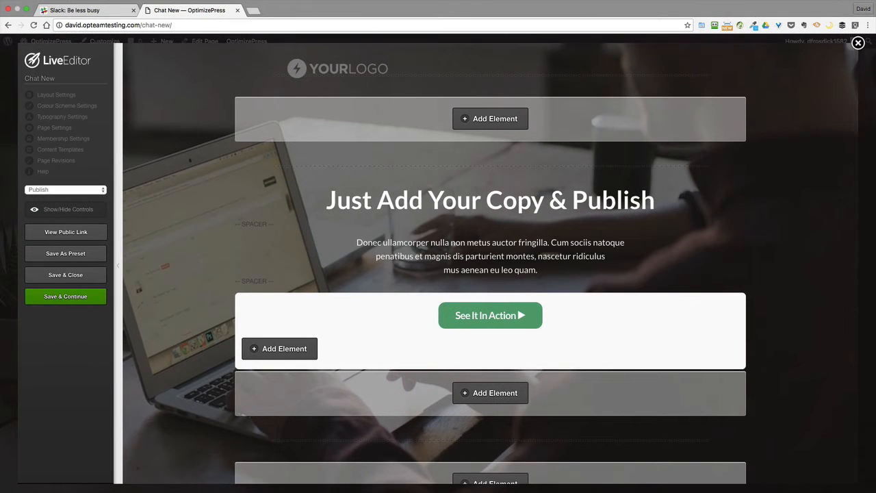
pyautogui.scroll(-5, 395, 247)
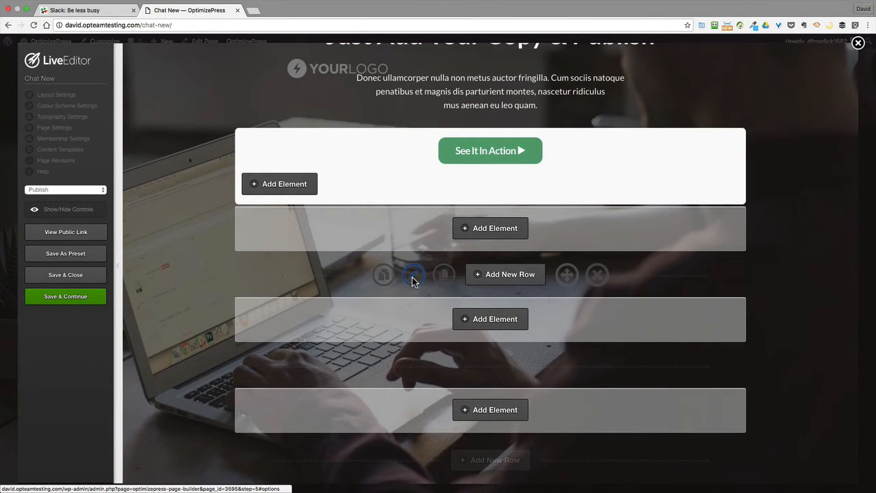
pyautogui.click(414, 277)
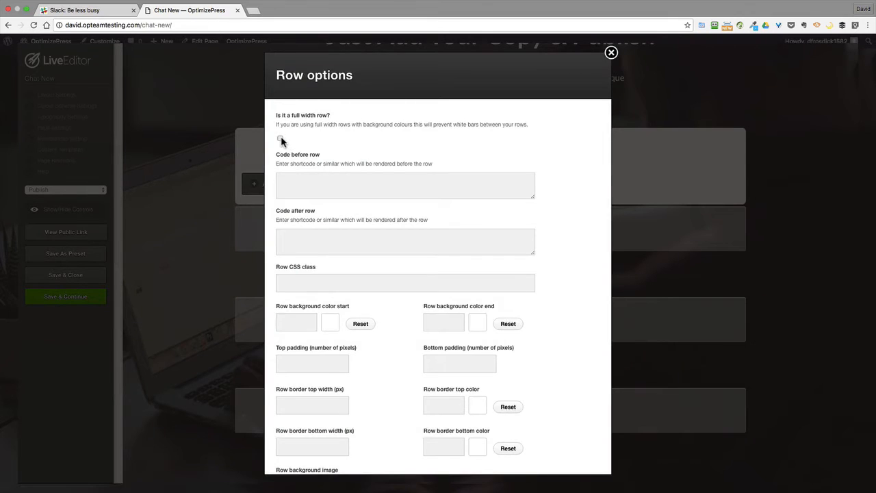
pyautogui.scroll(-3, 281, 141)
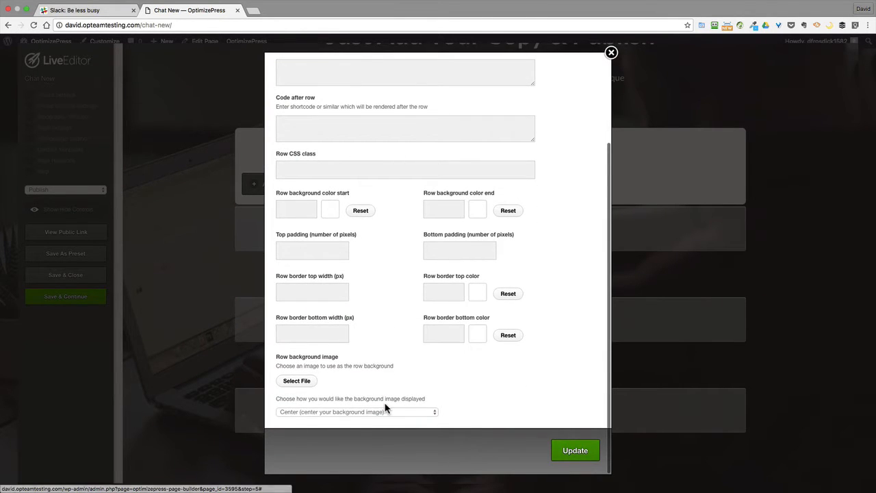
pyautogui.click(327, 210)
pyautogui.click(371, 238)
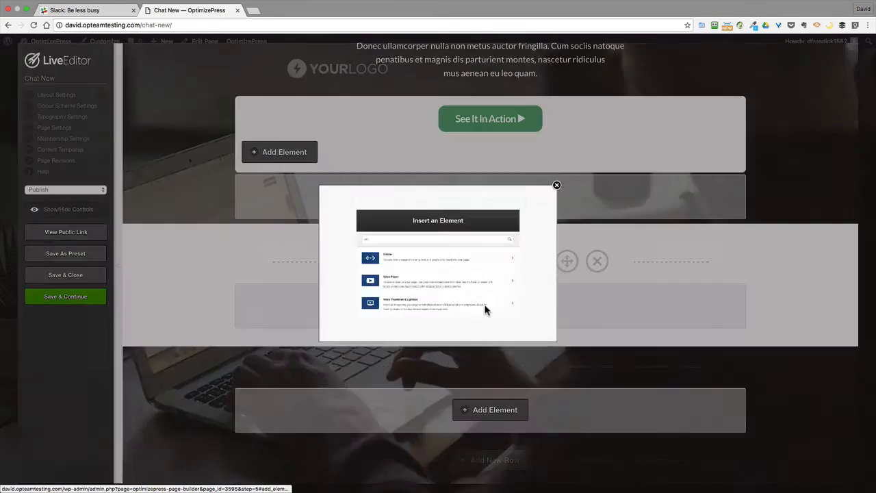
# - Add a Headline element to the white row with the text "Introduce Your Product"
pyautogui.write('vid')
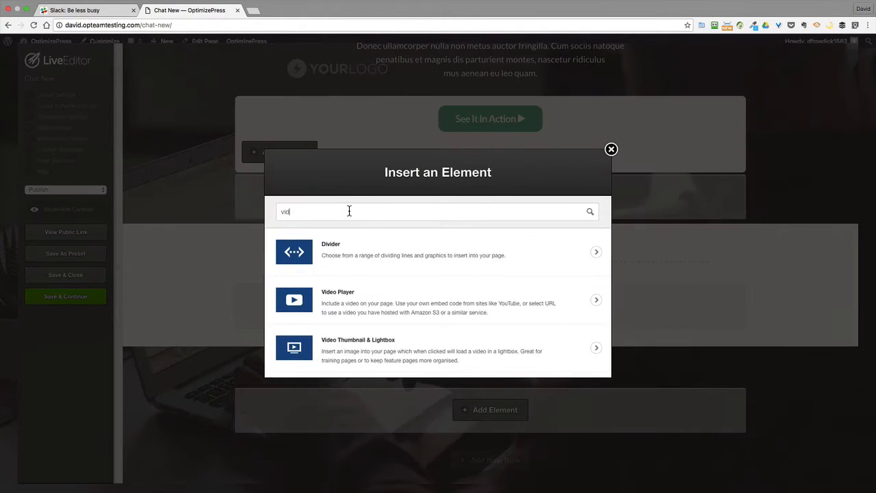
pyautogui.press('BackSpace')
pyautogui.press('BackSpace')
pyautogui.press('BackSpace')
pyautogui.write('hea')
pyautogui.click(454, 258)
pyautogui.click(454, 258)
pyautogui.write('Introduce Your Product')
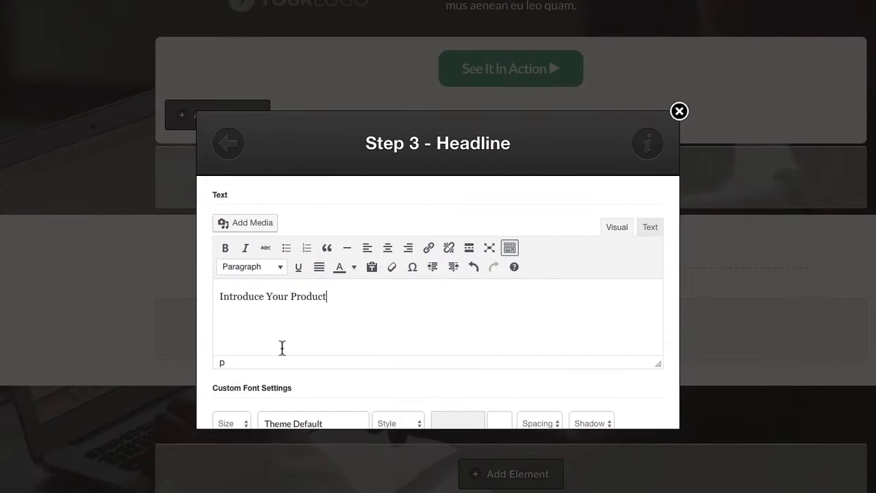
# - Set the headline's font size to 37px, choose a font style, set the line height to 44 and insert it
pyautogui.scroll(-3, 281, 347)
pyautogui.click(245, 247)
pyautogui.click(239, 400)
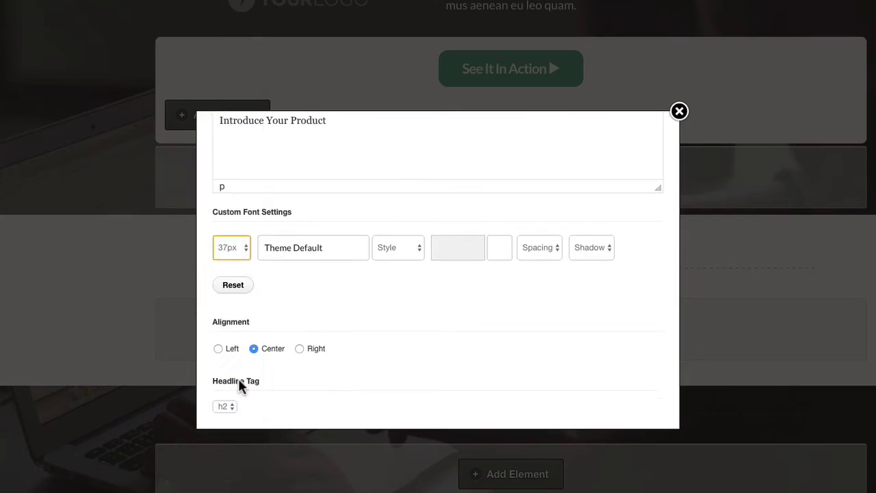
pyautogui.click(400, 249)
pyautogui.click(358, 294)
pyautogui.scroll(-4, 297, 290)
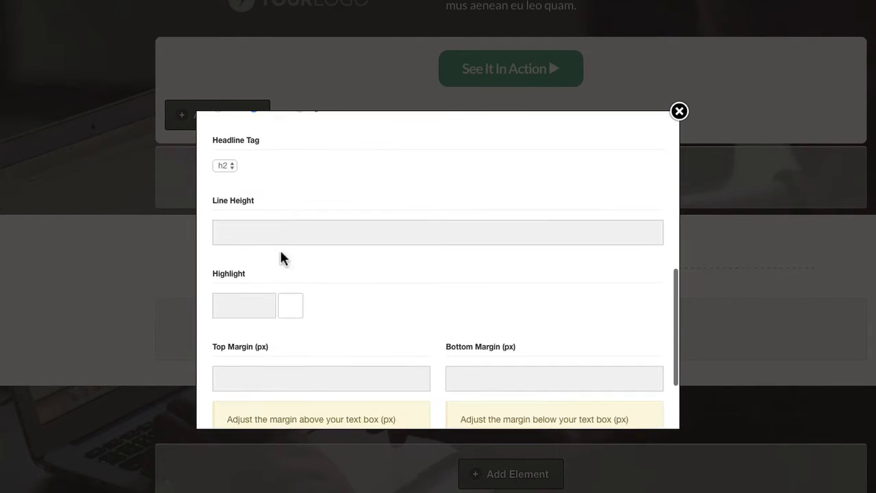
pyautogui.click(280, 231)
pyautogui.write('44')
pyautogui.scroll(-3, 571, 356)
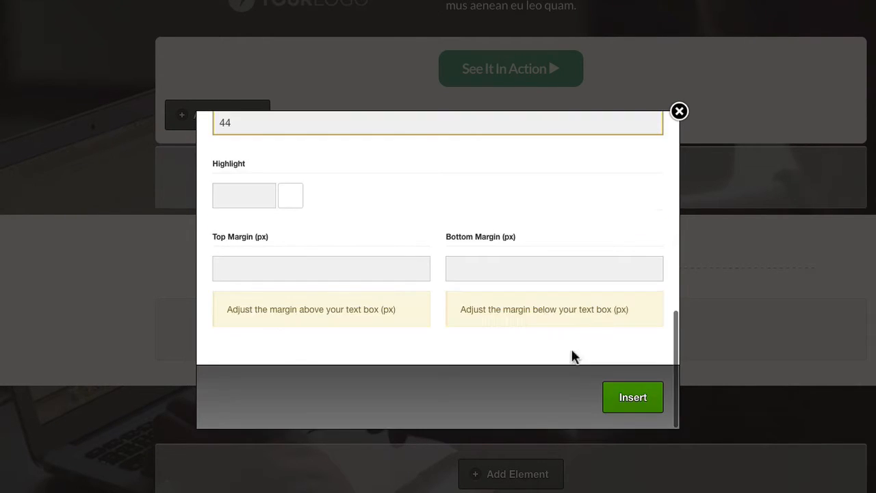
pyautogui.click(632, 397)
pyautogui.click(531, 415)
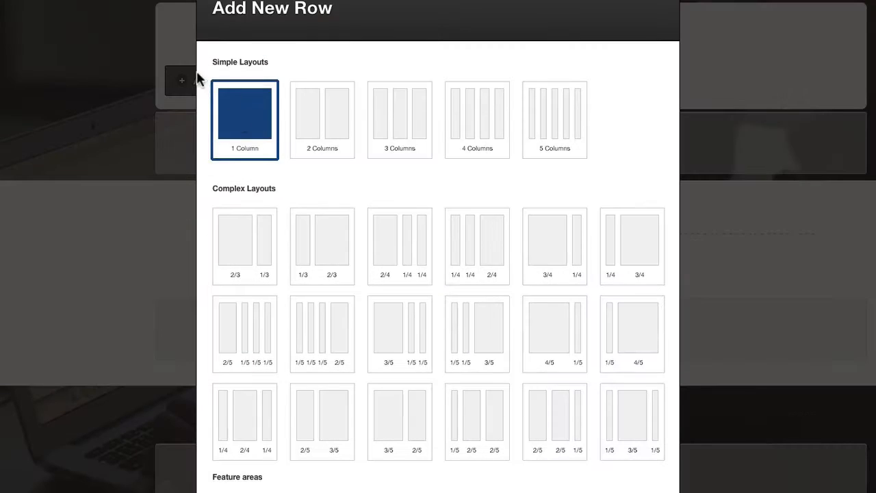
pyautogui.scroll(-3, 252, 114)
pyautogui.click(619, 486)
pyautogui.scroll(-2, 528, 371)
pyautogui.click(408, 287)
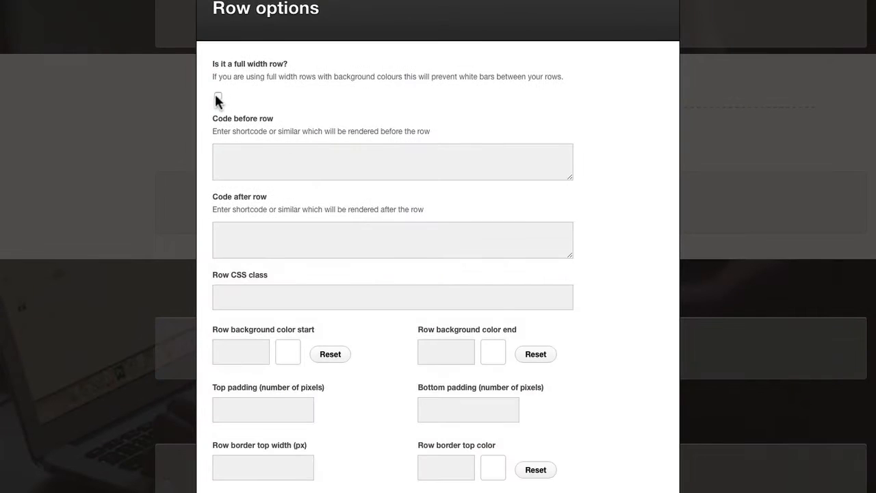
pyautogui.scroll(-3, 289, 198)
pyautogui.click(288, 196)
pyautogui.click(413, 198)
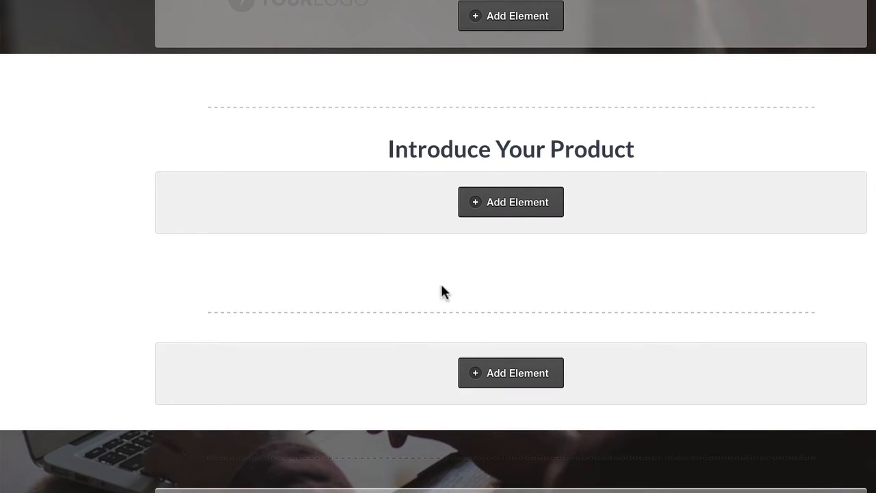
pyautogui.click(659, 309)
pyautogui.click(524, 139)
# - Insert a 2 Columns row below the Introduce Your Product row and make it full width with a white background
pyautogui.click(516, 416)
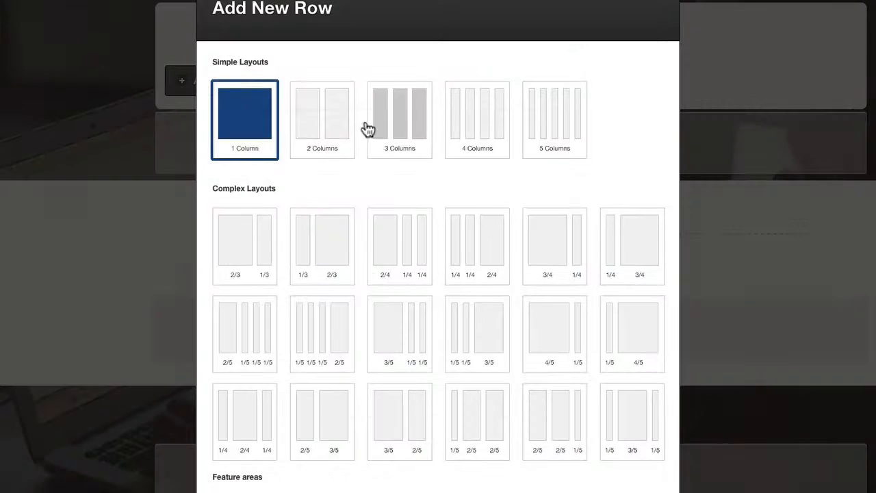
pyautogui.scroll(-3, 368, 130)
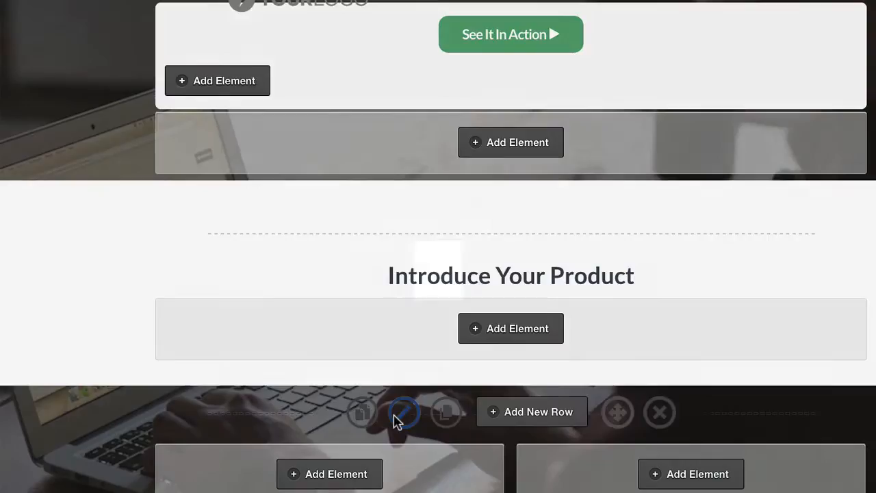
pyautogui.click(393, 416)
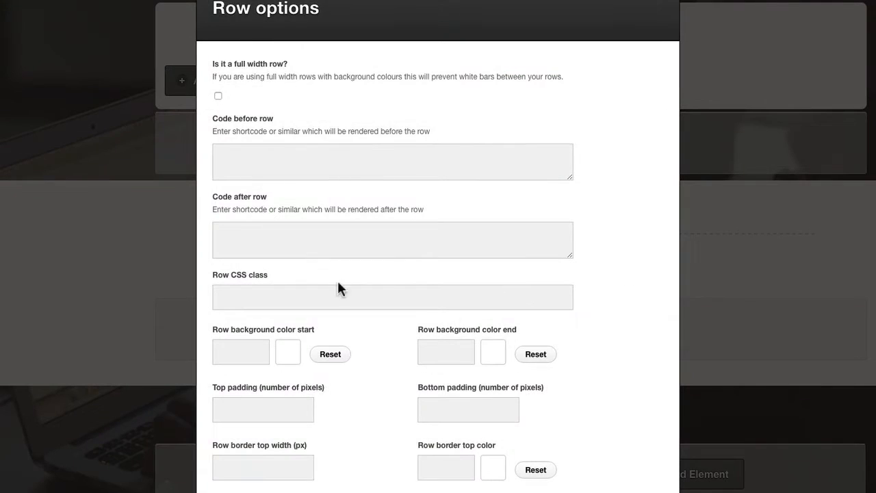
pyautogui.scroll(-3, 336, 287)
pyautogui.click(297, 188)
pyautogui.click(585, 194)
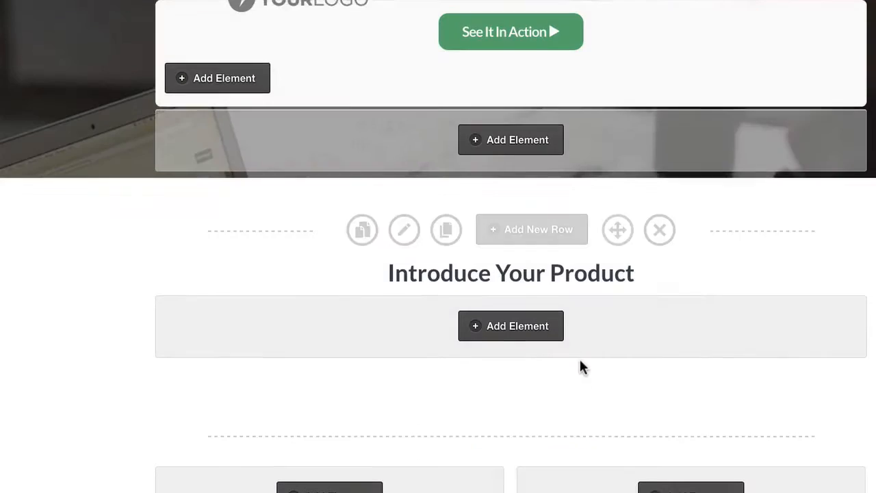
# - Add a Headline element to the first column of the two-column row with the text "Showcase Feature One"
pyautogui.scroll(-3, 579, 357)
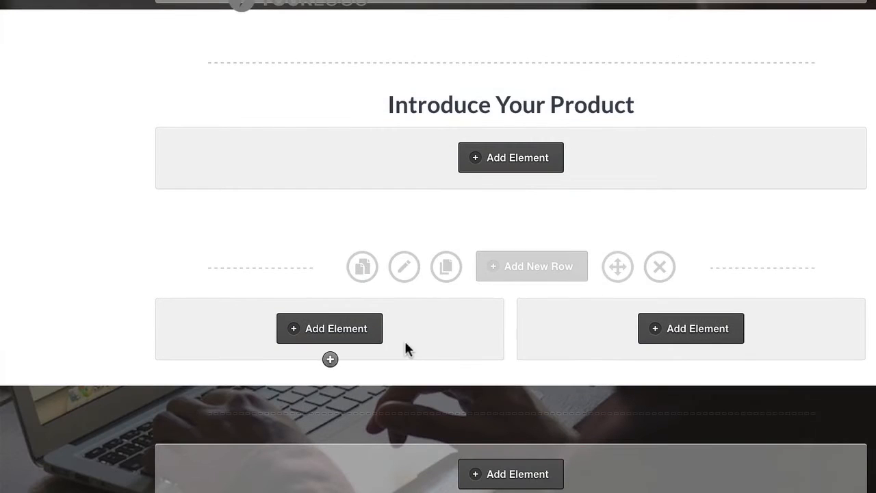
pyautogui.click(337, 343)
pyautogui.write('hea')
pyautogui.click(332, 253)
pyautogui.click(354, 243)
pyautogui.hotkey('ctrl', 'a')
pyautogui.write('Showcase Feature One')
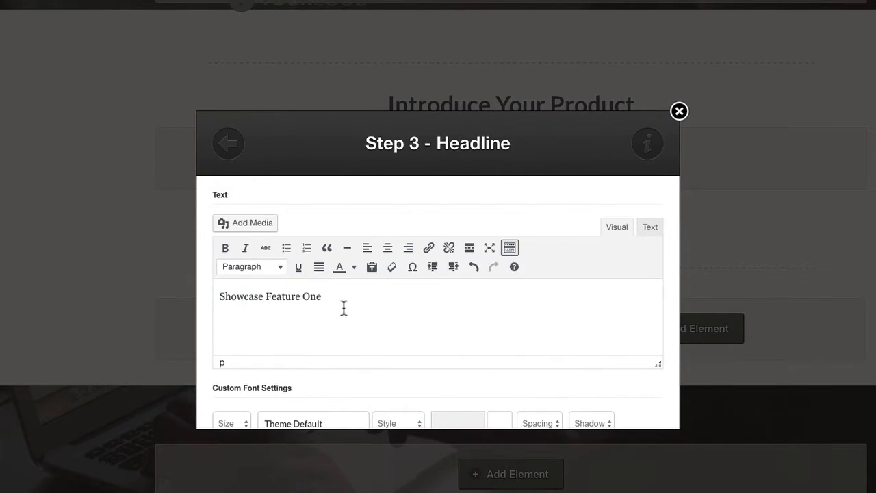
# - Set the Showcase Feature One headline's tag to h3 and insert it
pyautogui.scroll(-5, 412, 207)
pyautogui.click(233, 326)
pyautogui.click(229, 336)
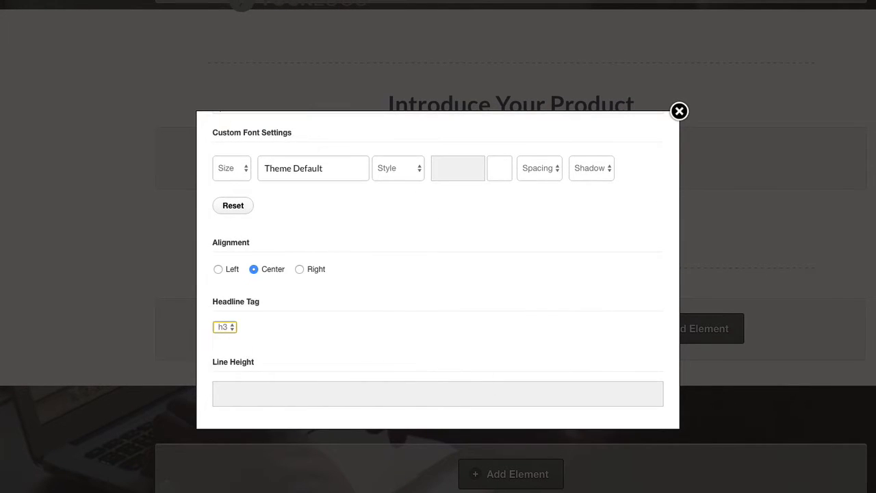
pyautogui.scroll(-5, 326, 368)
pyautogui.click(634, 400)
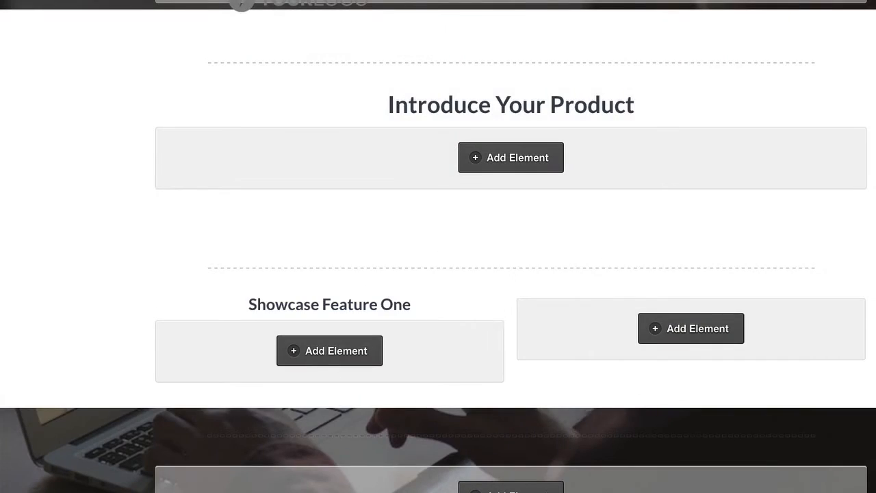
# - Edit the Showcase Feature One headline to use left alignment and update it
pyautogui.click(415, 286)
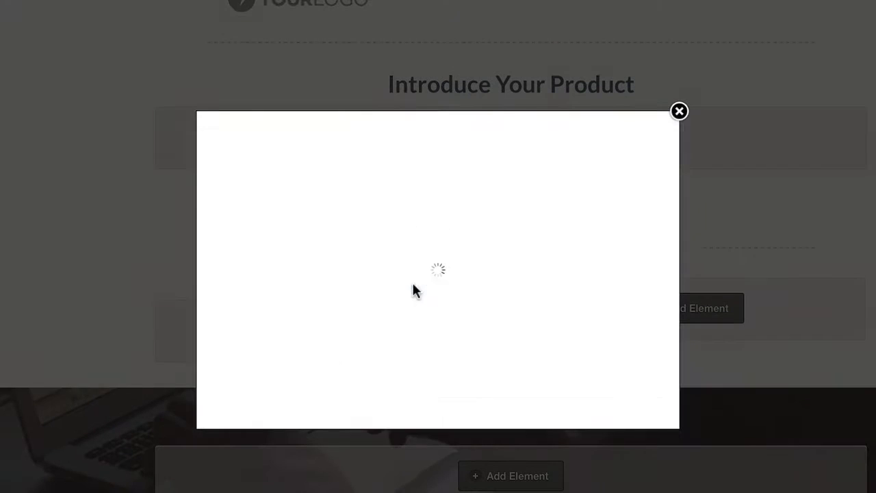
pyautogui.scroll(-3, 274, 267)
pyautogui.click(225, 297)
pyautogui.scroll(-10, 411, 343)
pyautogui.click(634, 398)
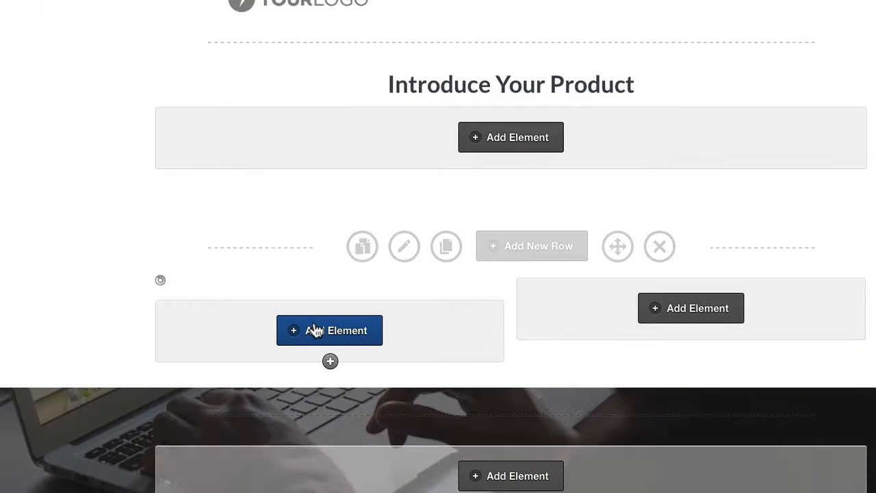
# - Add a Text Block under the Showcase Feature One headline with placeholder copy starting "Donec ullamcorper nulla non metus auctor fringilla."
pyautogui.click(318, 329)
pyautogui.click(342, 194)
pyautogui.write('text')
pyautogui.click(383, 384)
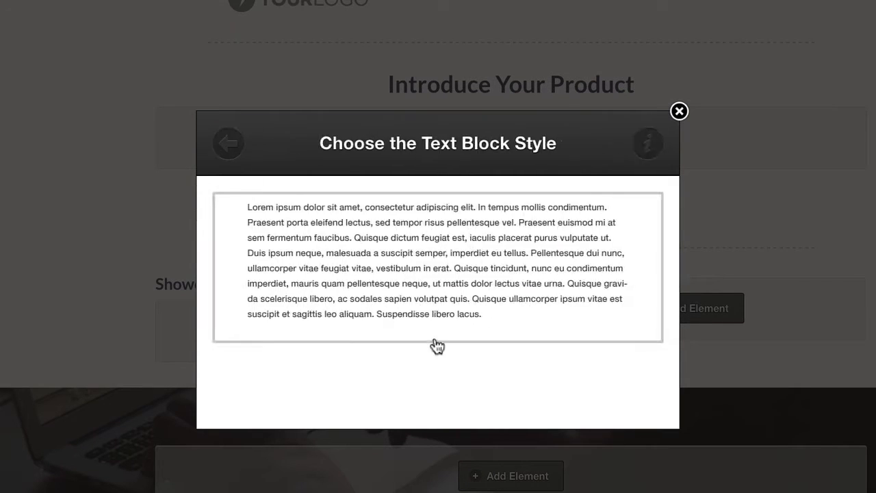
pyautogui.click(436, 346)
pyautogui.write('Donec ullamcorper nulla non metus auctor fringilla. Cum sociis natoque penatibus et magnis dis parturient montes, nascetur ridiculus mus aenean eu leo quam.')
# - Set the text block's width to 500 px and insert it
pyautogui.scroll(-2, 559, 383)
pyautogui.click(560, 399)
pyautogui.scroll(-3, 360, 326)
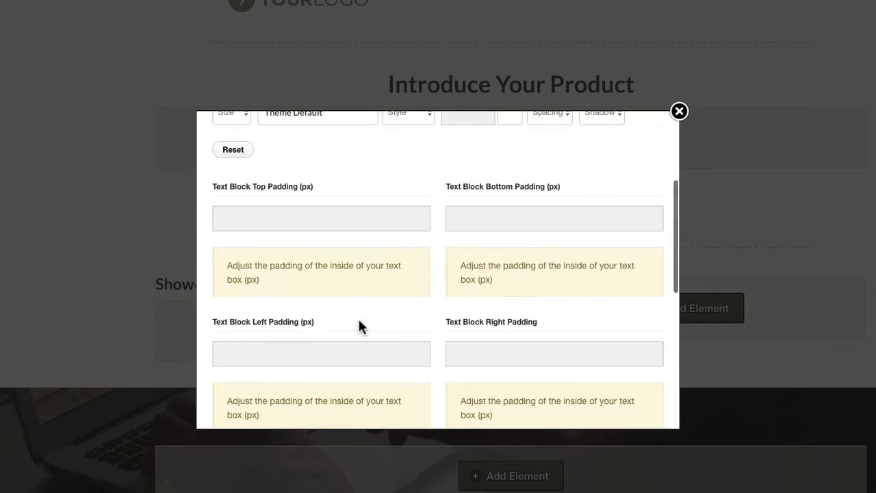
pyautogui.scroll(-5, 352, 284)
pyautogui.click(287, 233)
pyautogui.write('500')
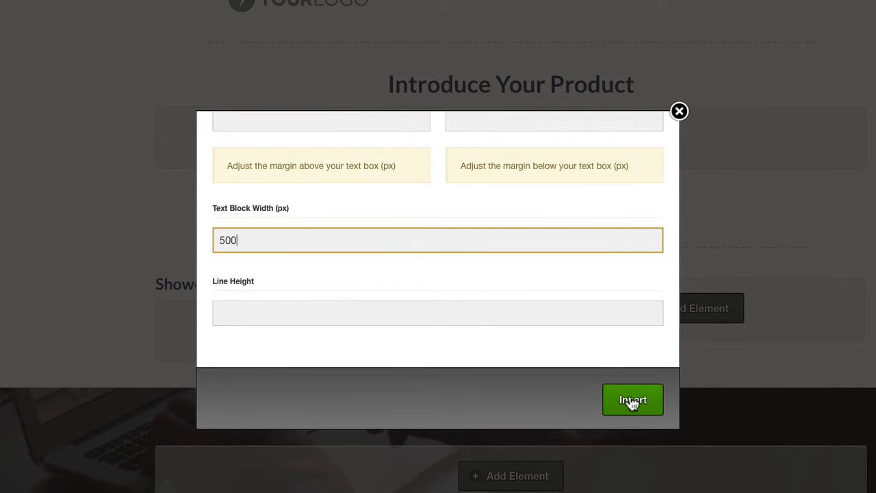
pyautogui.click(632, 402)
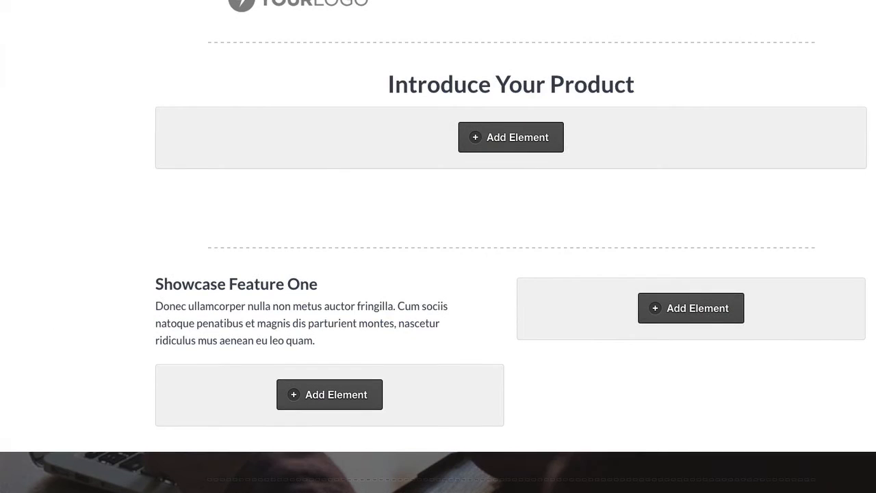
# - Edit the spacer below the Showcase Feature One text block and update it
pyautogui.scroll(-1, 295, 256)
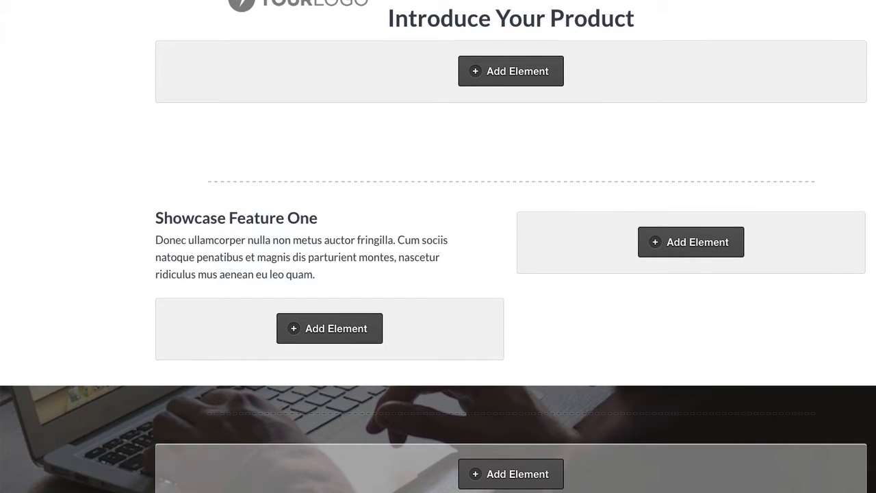
pyautogui.scroll(5, 261, 211)
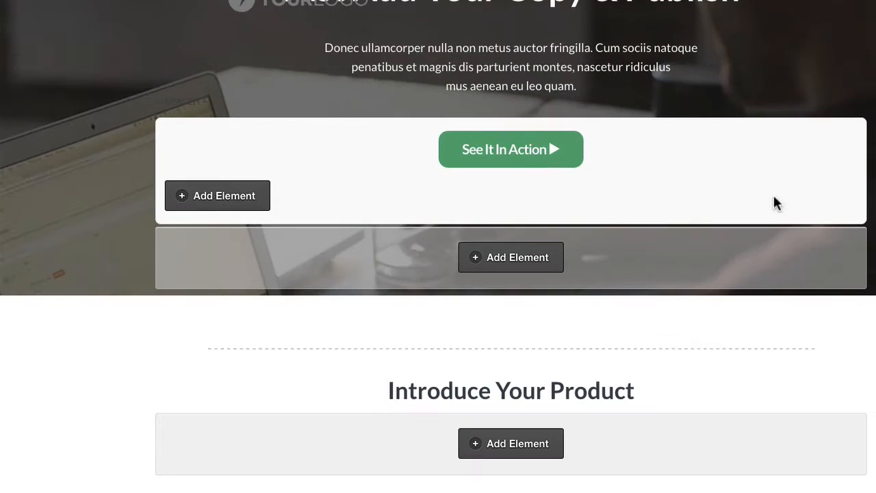
pyautogui.scroll(-4, 343, 394)
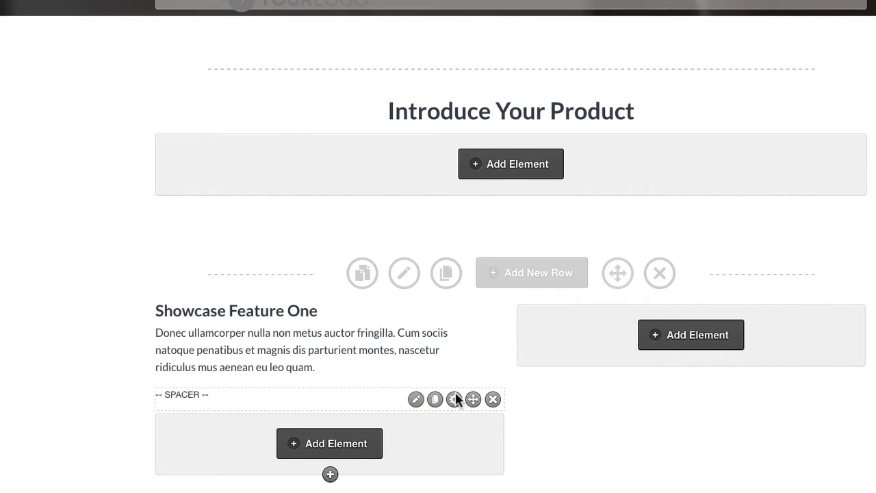
pyautogui.click(420, 402)
pyautogui.click(633, 402)
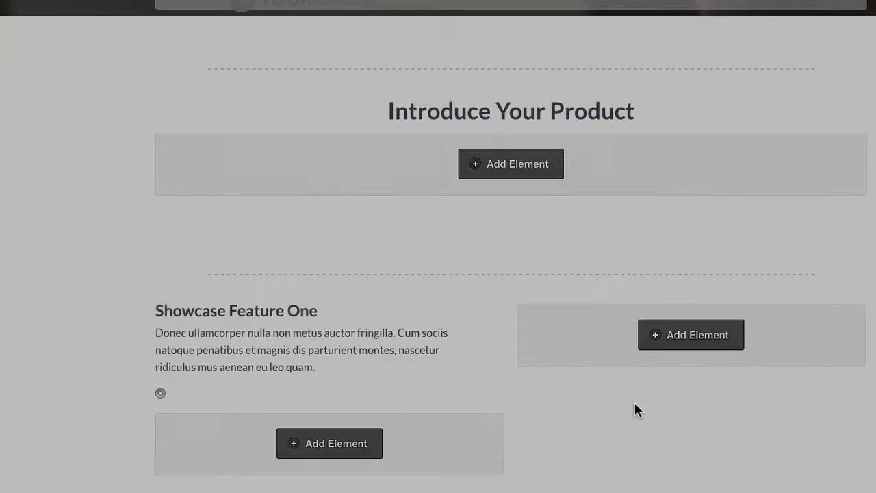
# - Add an Images element to the second column and open the Media Library to choose its picture
pyautogui.scroll(-3, 649, 214)
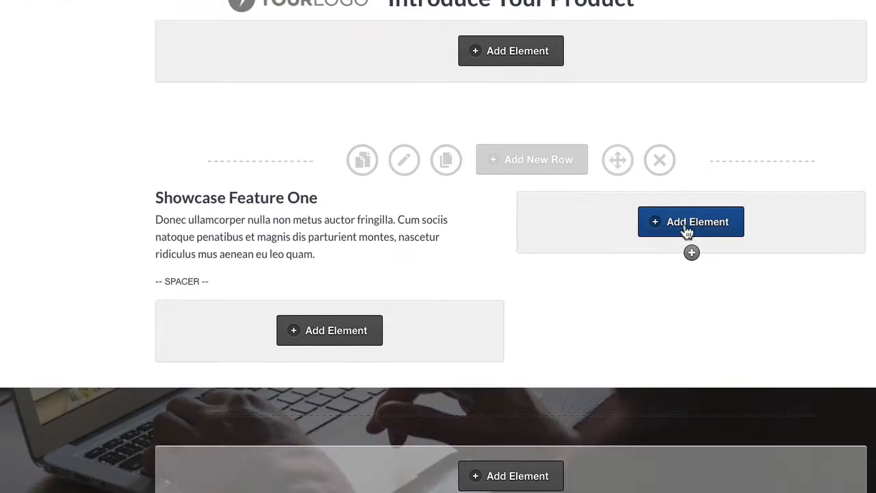
pyautogui.click(684, 229)
pyautogui.write('ima')
pyautogui.click(329, 396)
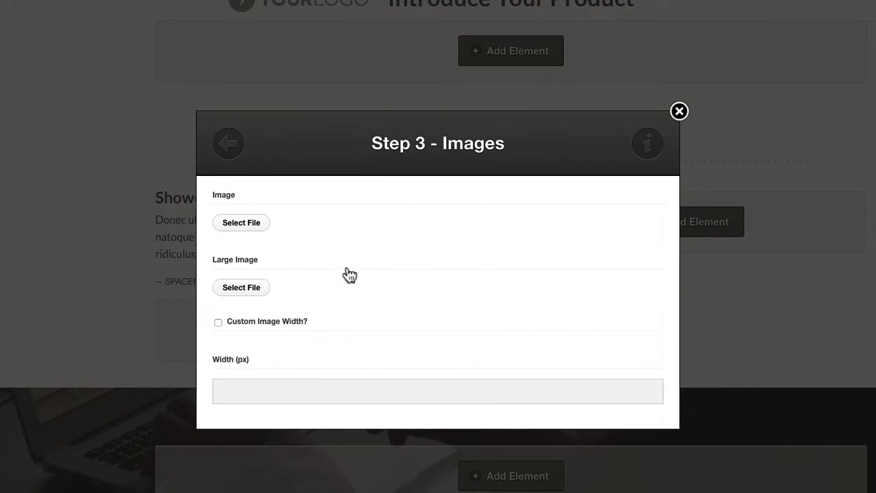
pyautogui.click(242, 221)
pyautogui.click(340, 28)
# - Find browser-zoom.jpg in the Media Library by searching for "zoom" and insert it as the second column's image
pyautogui.click(489, 60)
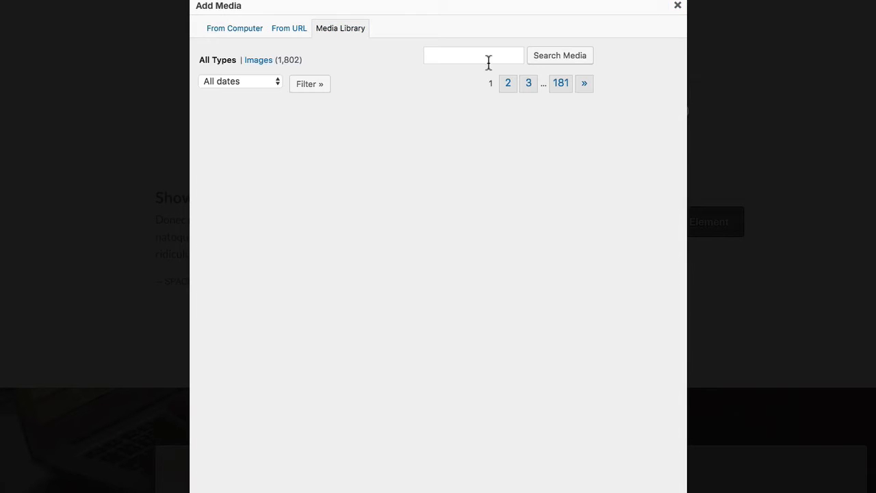
pyautogui.write('zoom')
pyautogui.press('Return')
pyautogui.click(661, 117)
pyautogui.scroll(-5, 385, 169)
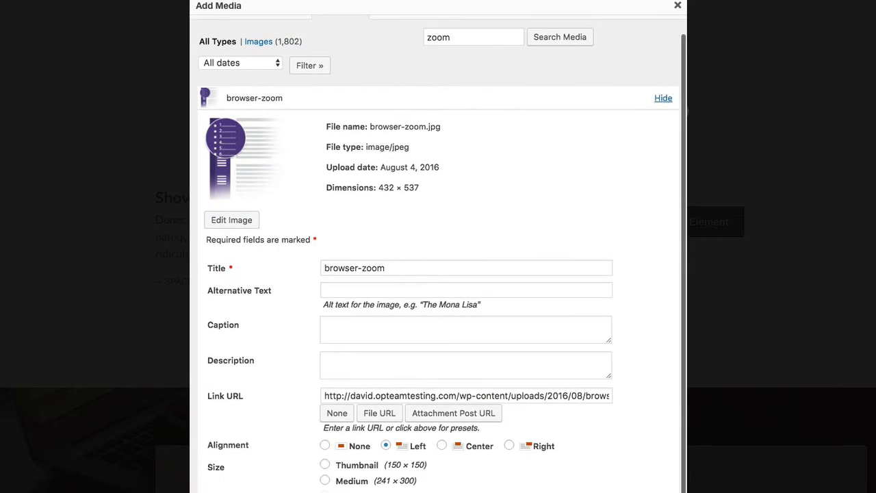
pyautogui.click(352, 436)
pyautogui.scroll(-5, 419, 315)
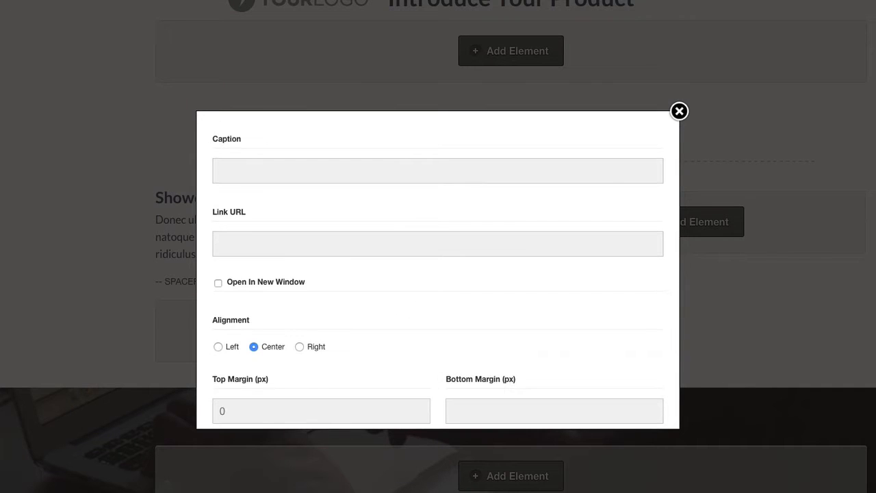
pyautogui.scroll(-4, 344, 255)
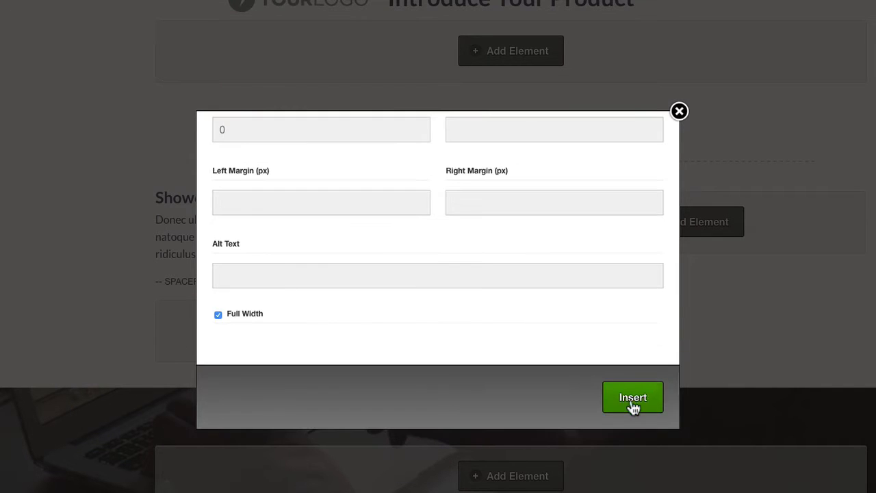
pyautogui.click(630, 404)
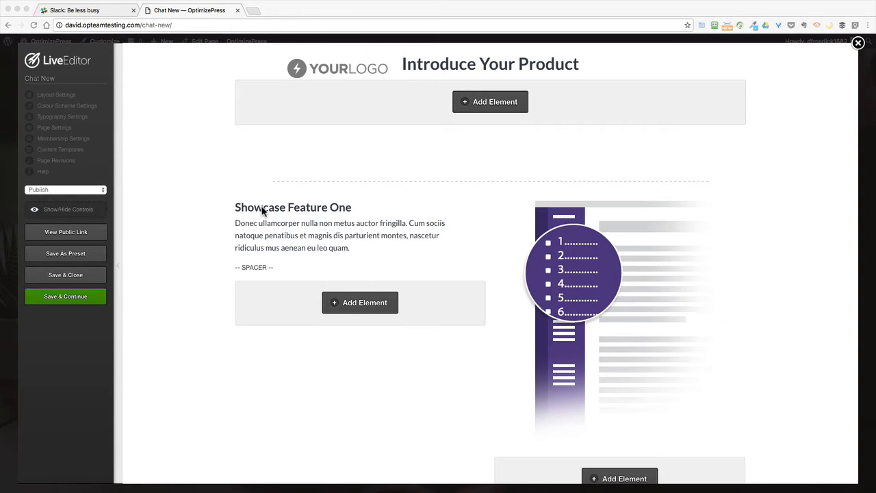
# - Clone the text block under the Showcase Feature One headline
pyautogui.click(248, 230)
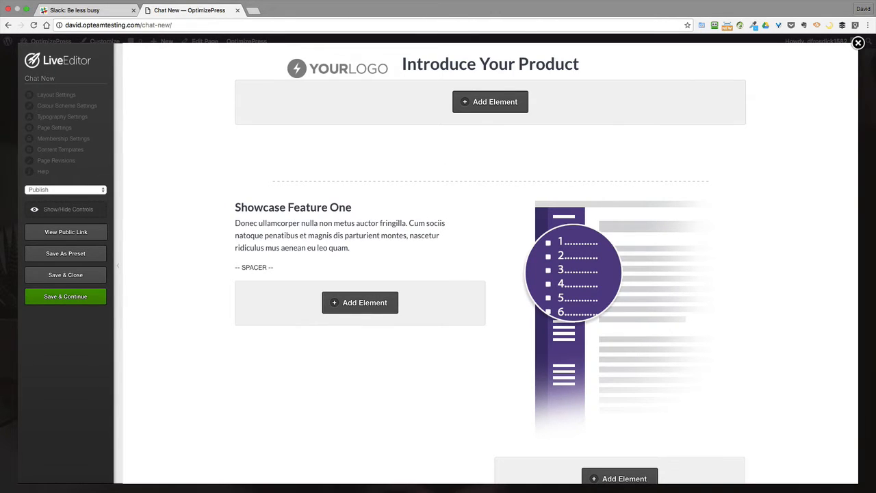
pyautogui.scroll(2, 217, 328)
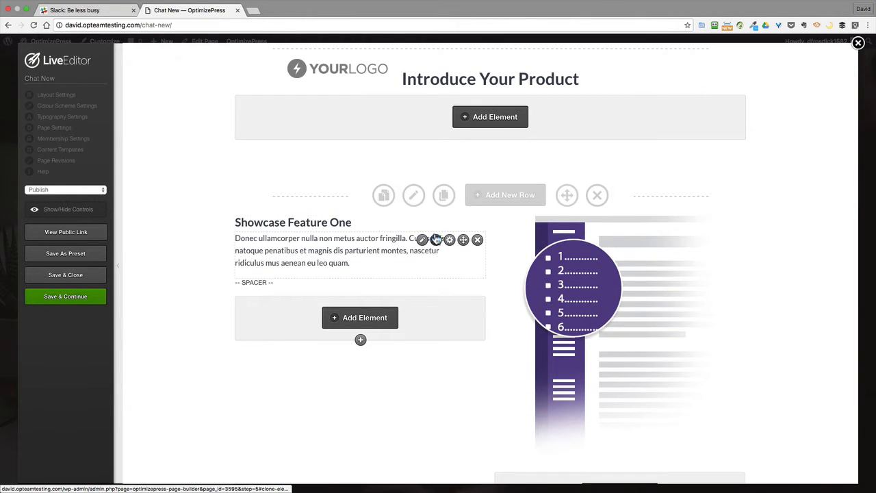
pyautogui.click(436, 240)
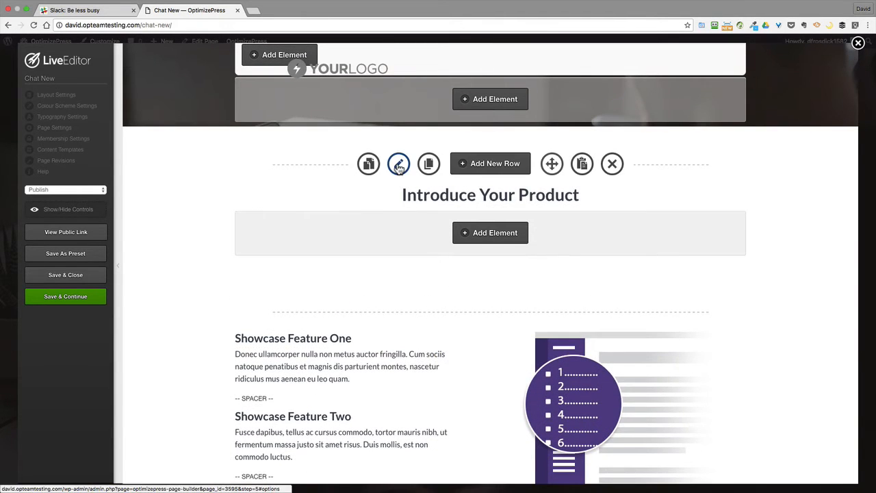
# - Set the top padding and a bottom padding of 0 for the Introduce Your Product row and update it
pyautogui.click(398, 170)
pyautogui.click(301, 364)
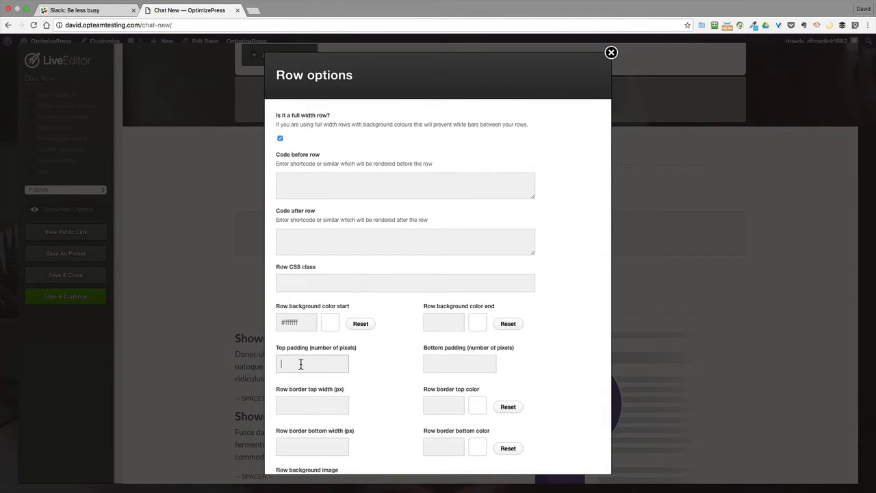
pyautogui.click(471, 369)
pyautogui.scroll(-3, 596, 464)
pyautogui.write('0')
pyautogui.click(574, 450)
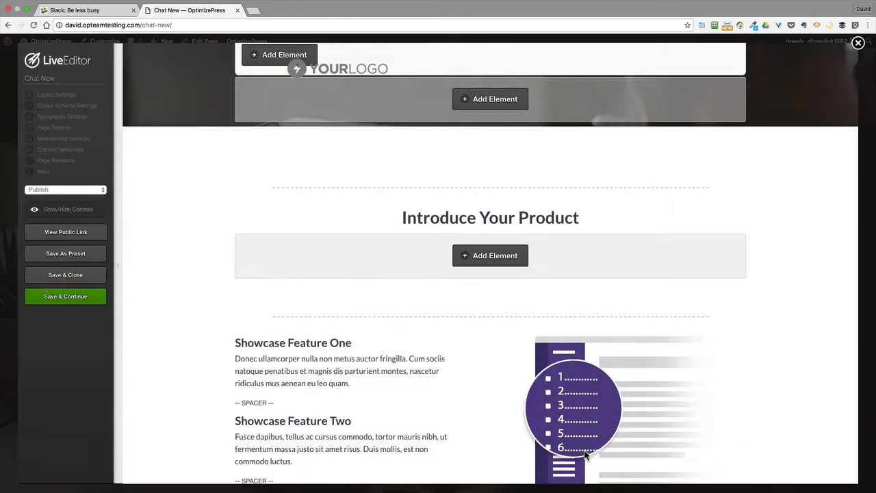
# - Check the padding and border options of the Showcase Feature row and close them without changes
pyautogui.moveTo(508, 317)
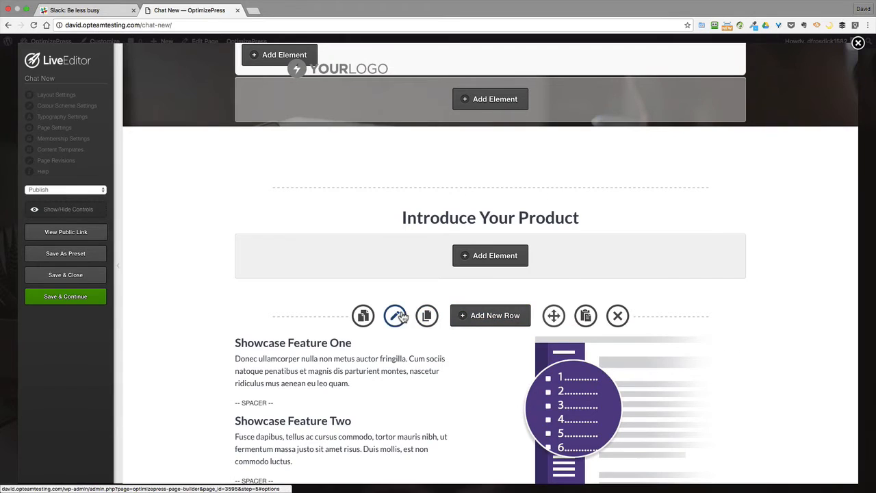
pyautogui.click(394, 315)
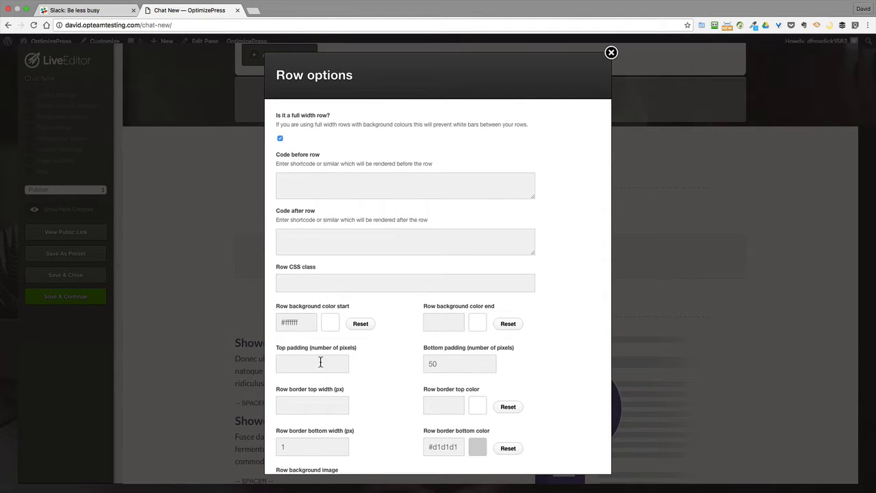
pyautogui.click(611, 53)
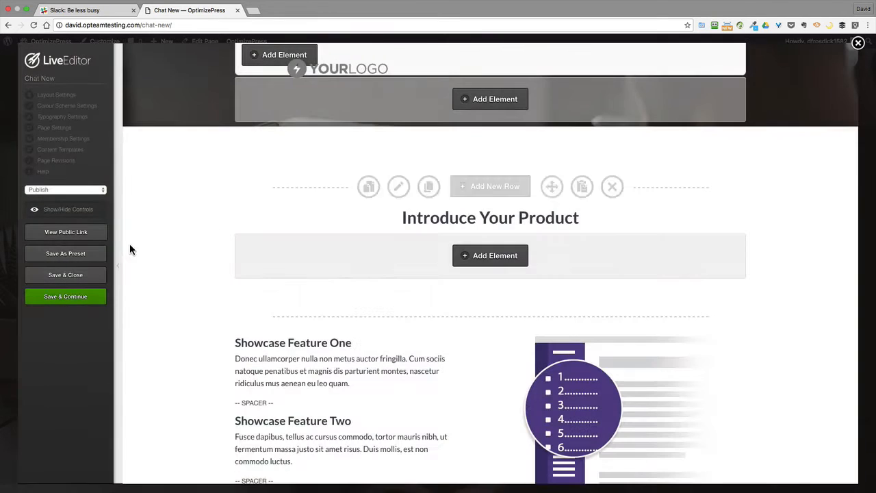
# - Save and close the LiveEditor, reload the Chat New page and review the Introduce Your Product section
pyautogui.click(89, 274)
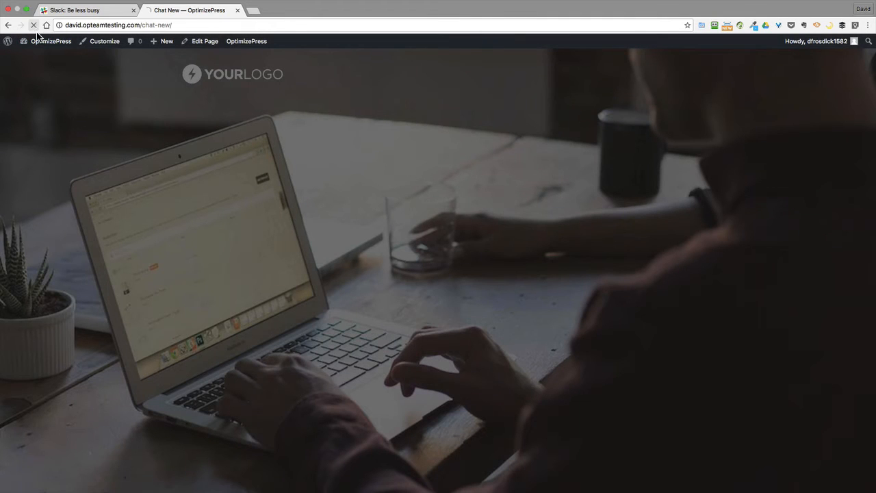
pyautogui.click(33, 25)
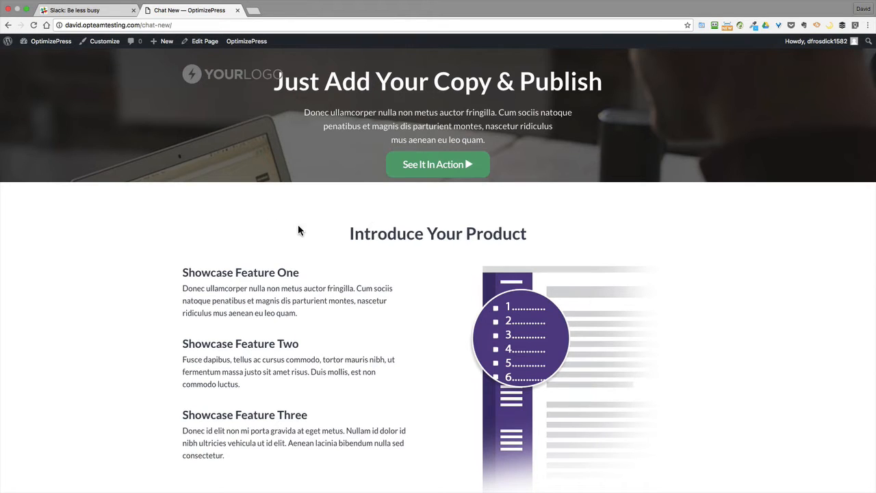
pyautogui.scroll(-2, 212, 309)
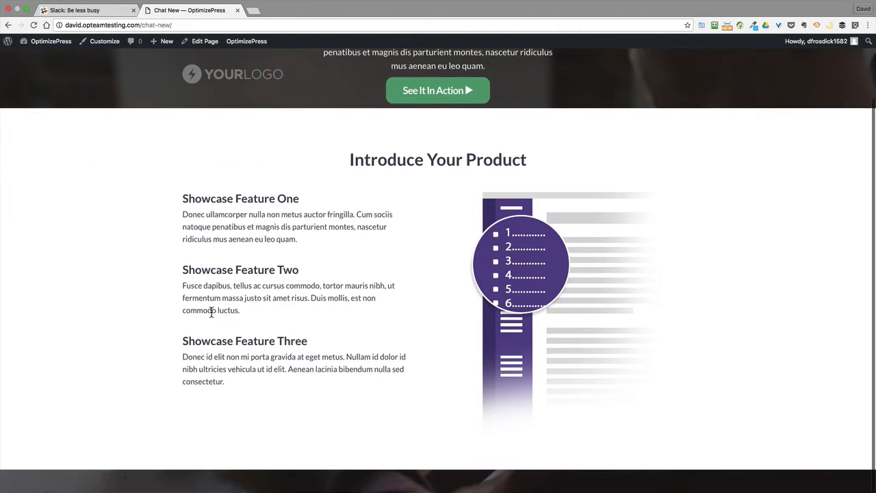
pyautogui.scroll(2, 212, 313)
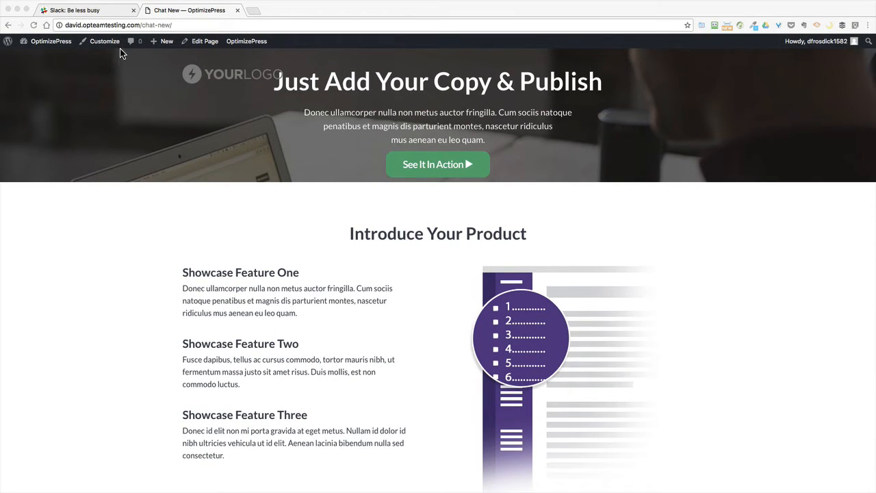
# - Switch to the Slack page and examine how its alternating text and image feature rows are laid out
pyautogui.click(98, 14)
pyautogui.scroll(-5, 109, 147)
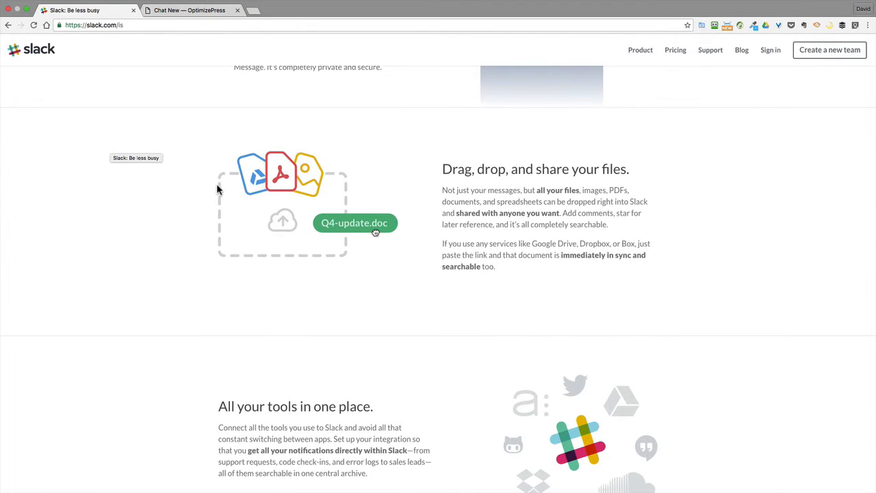
pyautogui.scroll(-3, 509, 214)
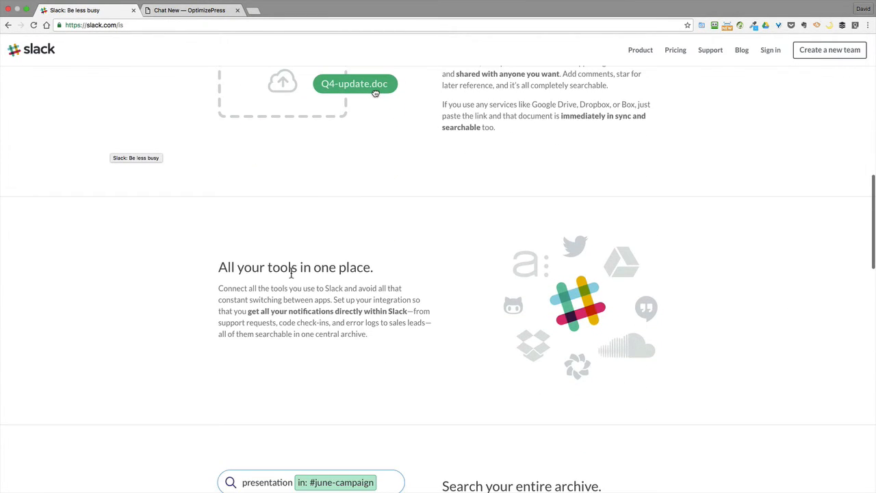
pyautogui.scroll(-7, 518, 259)
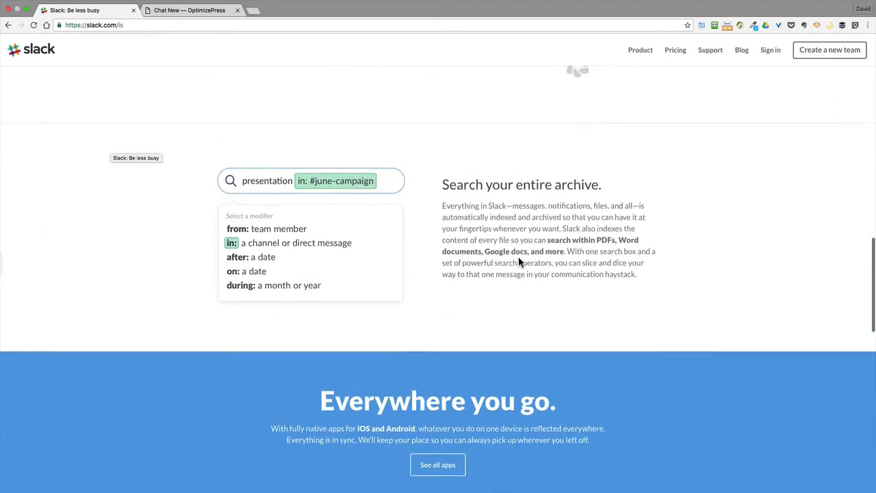
pyautogui.scroll(4, 518, 260)
pyautogui.scroll(5, 519, 262)
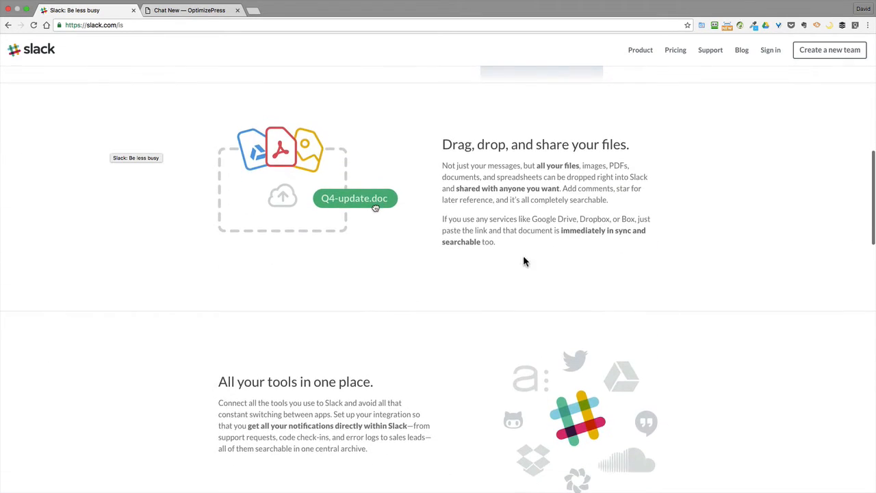
# - Return to the Chat New page and reopen it in the LiveEditor
pyautogui.click(192, 9)
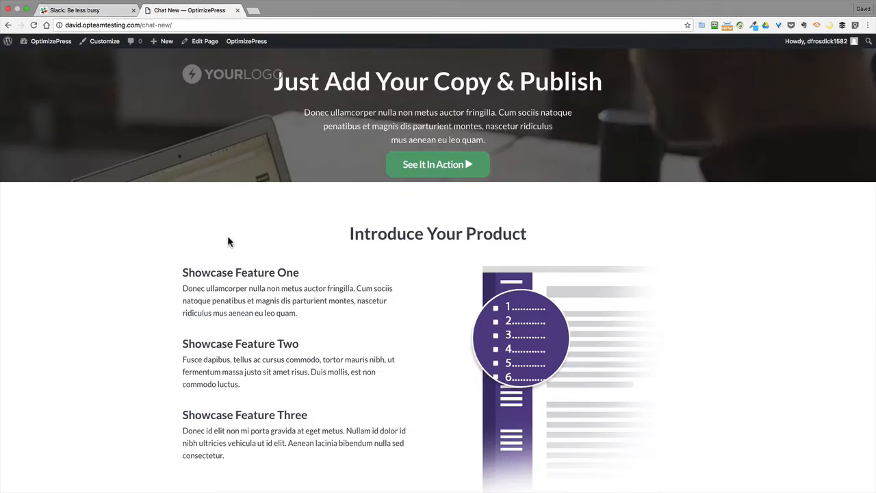
pyautogui.click(248, 59)
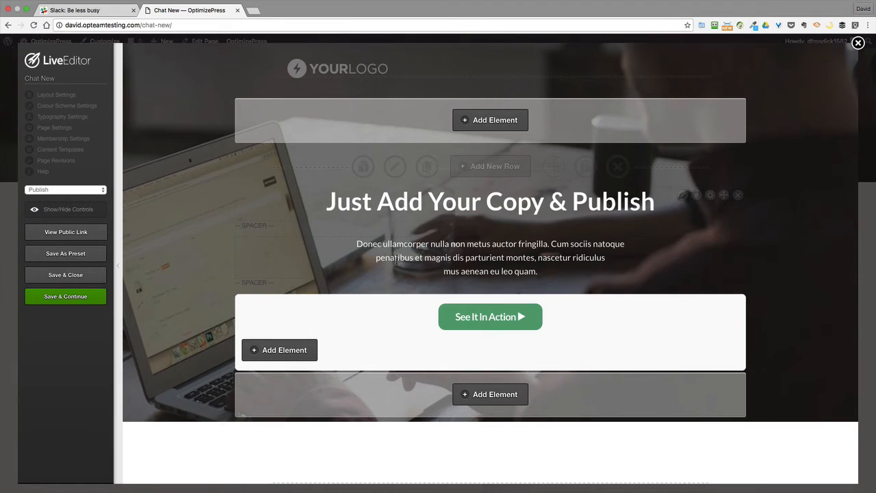
pyautogui.scroll(-2, 395, 262)
pyautogui.scroll(-5, 395, 262)
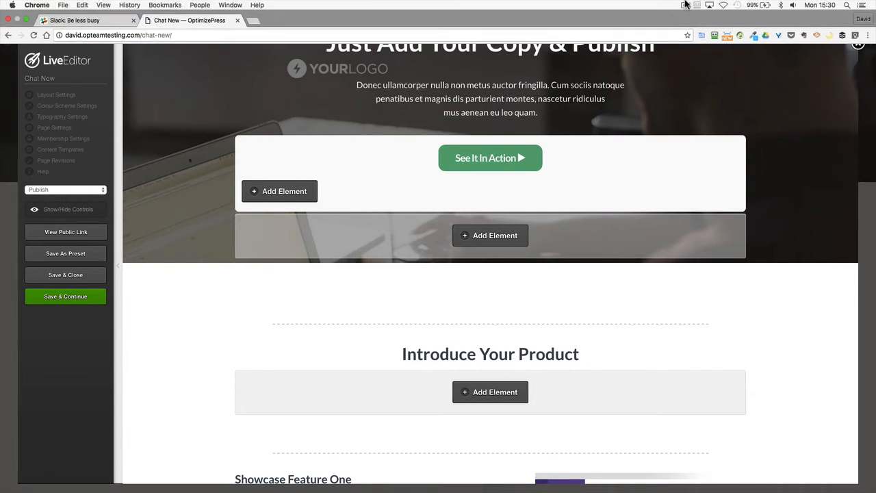
pyautogui.click(686, 4)
pyautogui.click(665, 33)
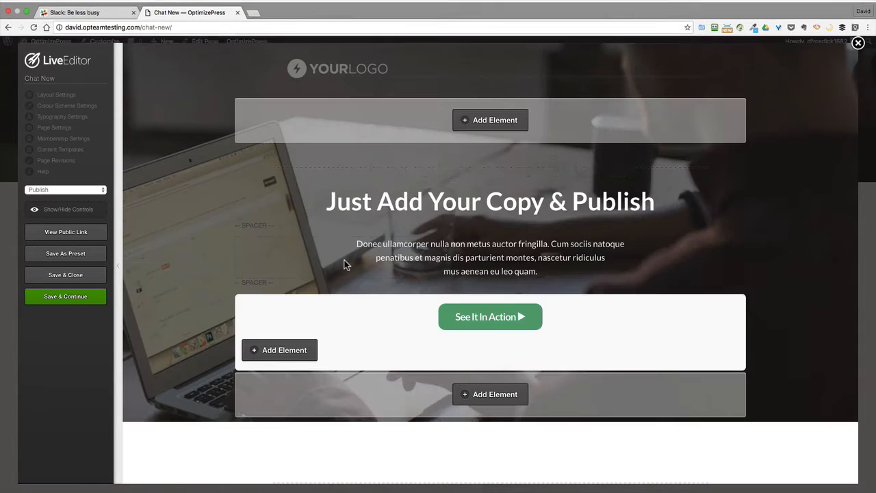
# - Give the hero headline row the CSS class "hero", top padding of 100 and bottom padding of 200 pixels, and update it
pyautogui.click(396, 166)
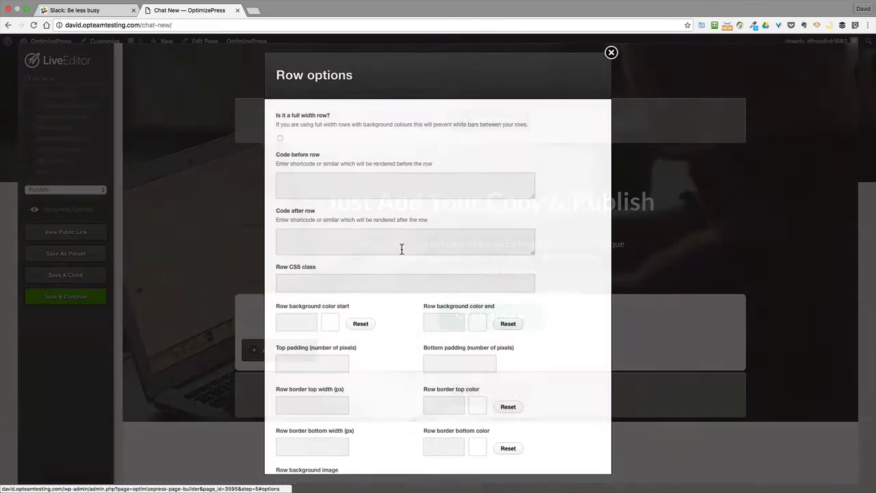
pyautogui.click(294, 283)
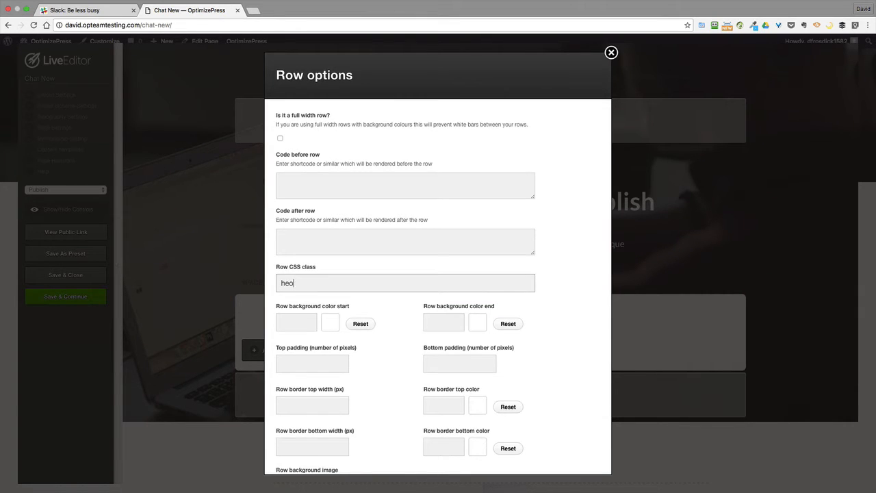
pyautogui.scroll(-2, 318, 325)
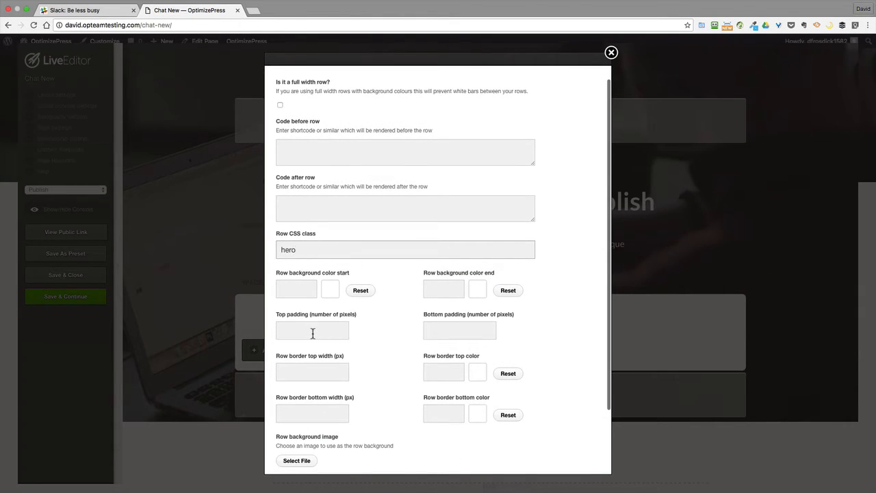
pyautogui.click(312, 333)
pyautogui.click(443, 331)
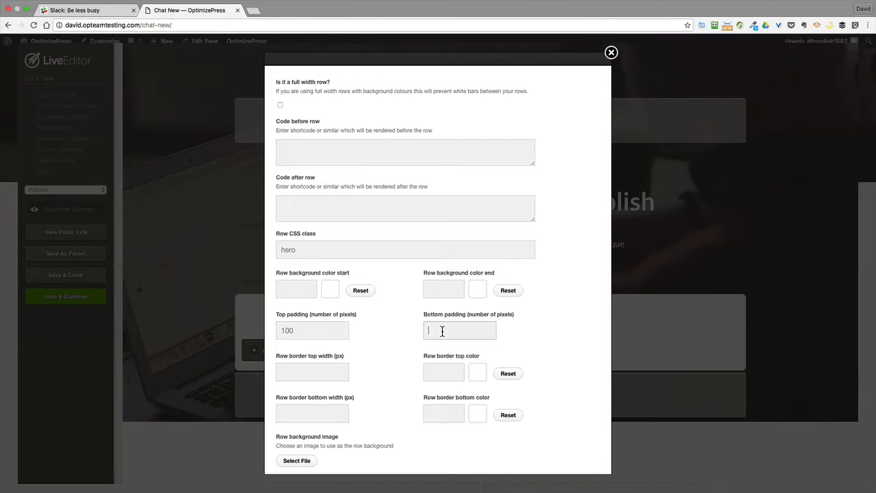
pyautogui.scroll(-3, 401, 345)
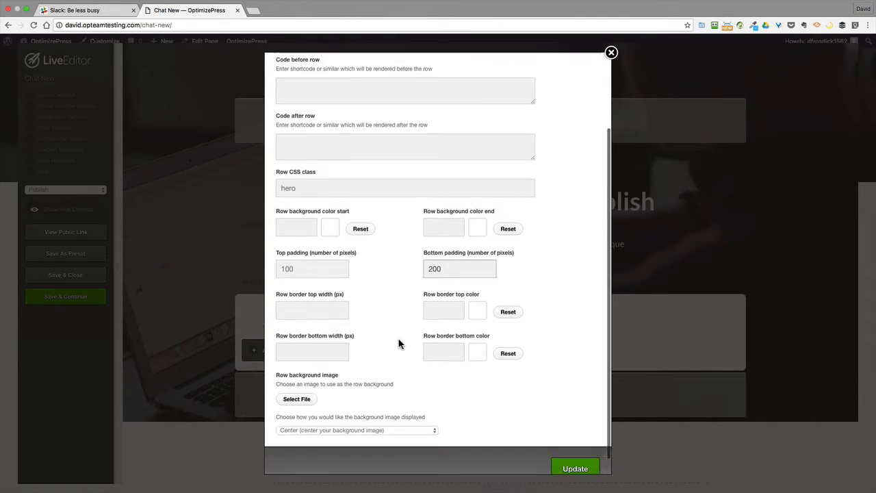
pyautogui.click(578, 450)
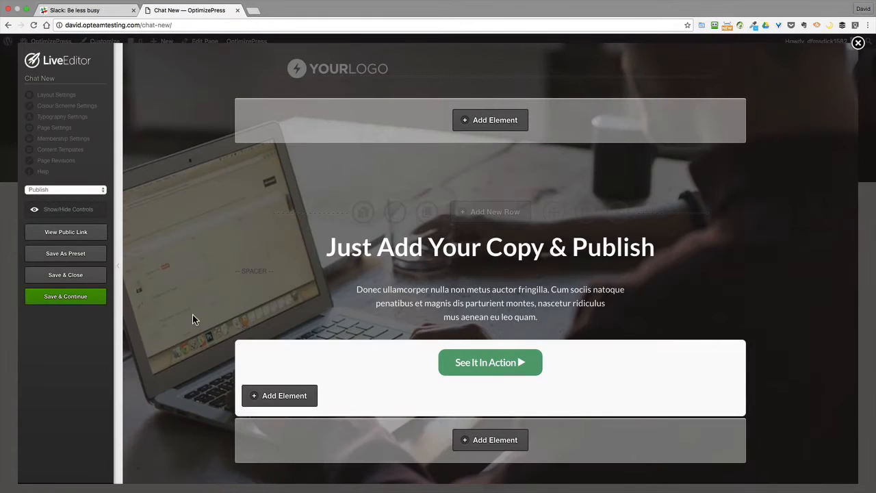
# - Save and close the editor, then reload the live page to check the hero section's spacing
pyautogui.click(75, 276)
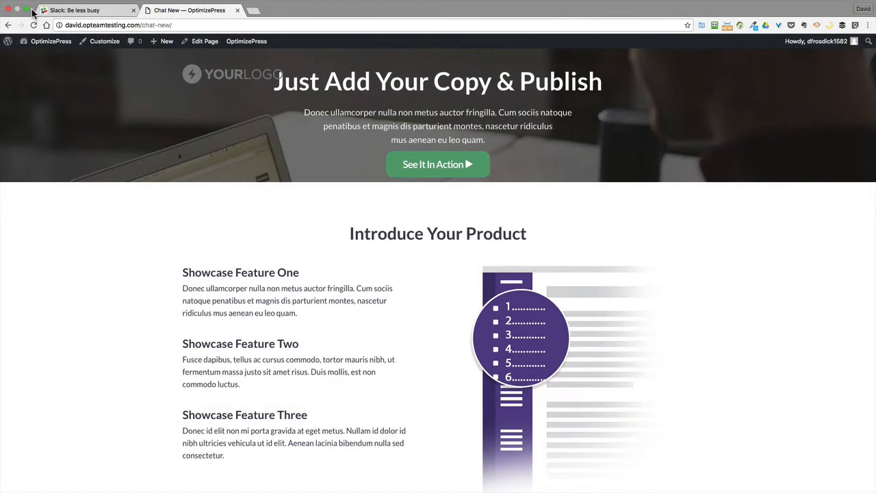
pyautogui.click(33, 25)
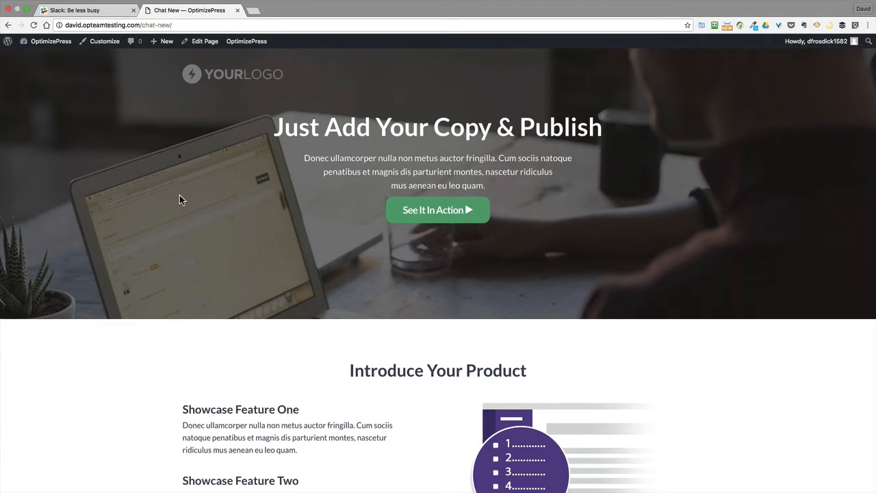
pyautogui.scroll(-1, 382, 285)
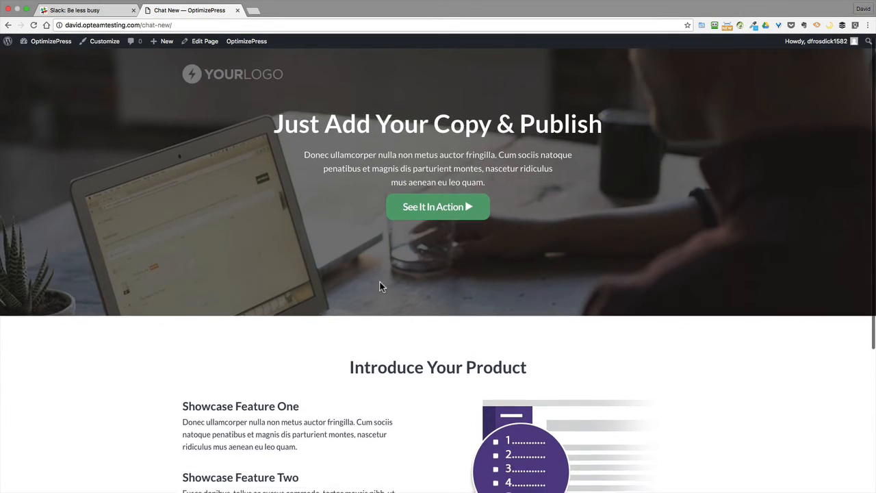
pyautogui.scroll(1, 381, 285)
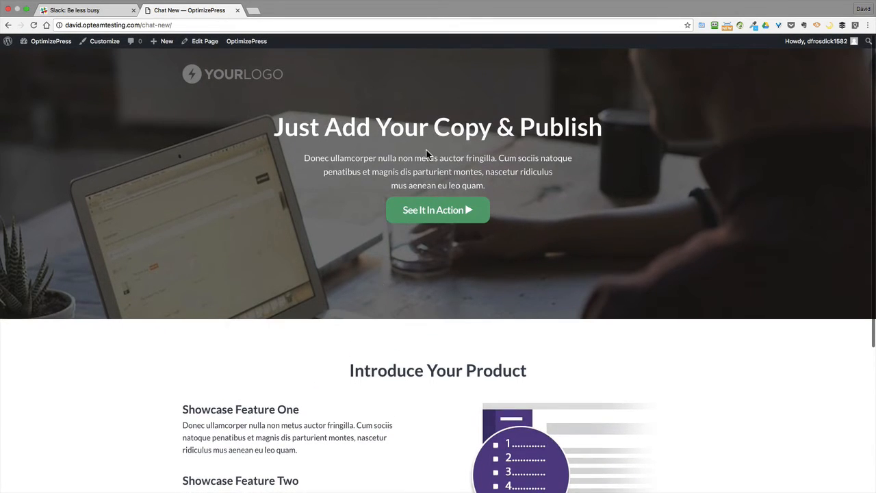
# - Examine the live page's hero spacing, fixed logo overlap and product feature section below it
pyautogui.scroll(-1, 427, 152)
pyautogui.scroll(1, 427, 151)
pyautogui.scroll(-2, 306, 157)
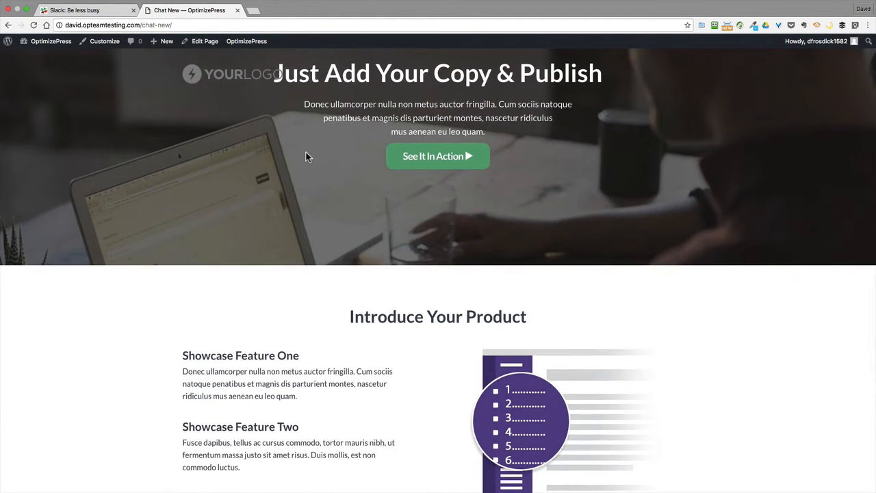
pyautogui.scroll(-2, 306, 156)
pyautogui.scroll(3, 306, 156)
pyautogui.scroll(-2, 306, 156)
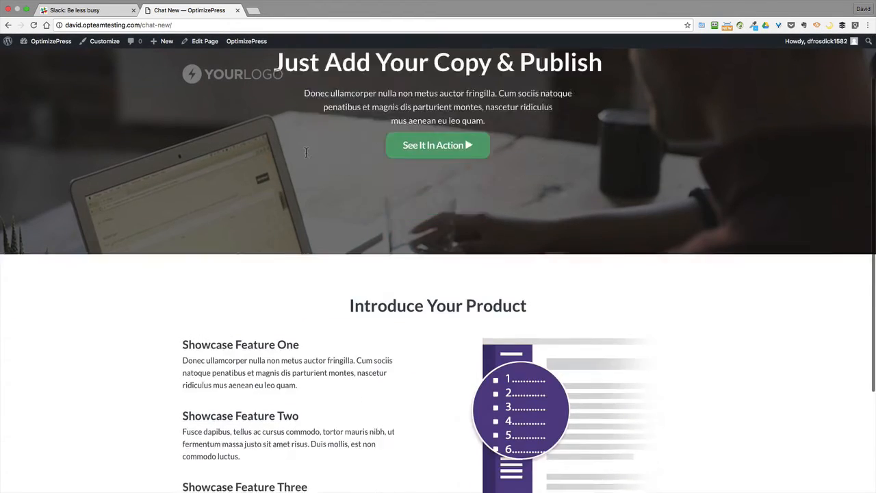
pyautogui.scroll(2, 306, 156)
pyautogui.scroll(-6, 305, 152)
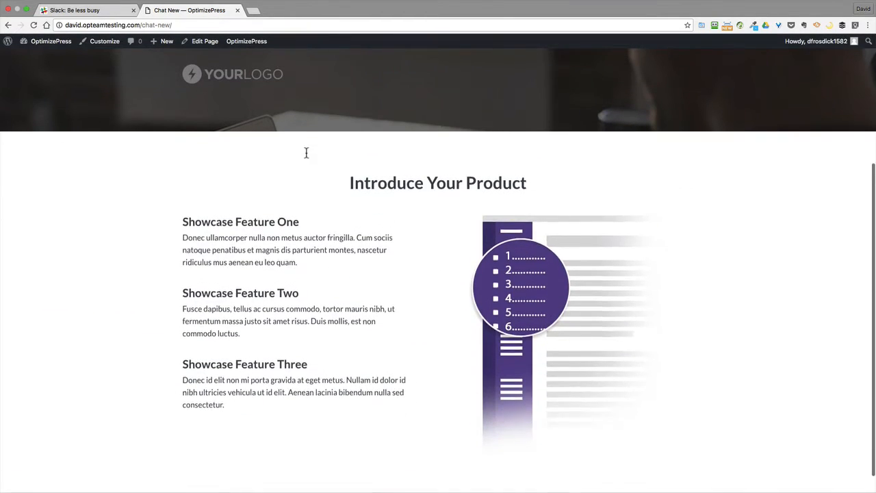
# - Reopen the page in the LiveEditor and add a two-column row beneath the product feature row
pyautogui.moveTo(245, 40)
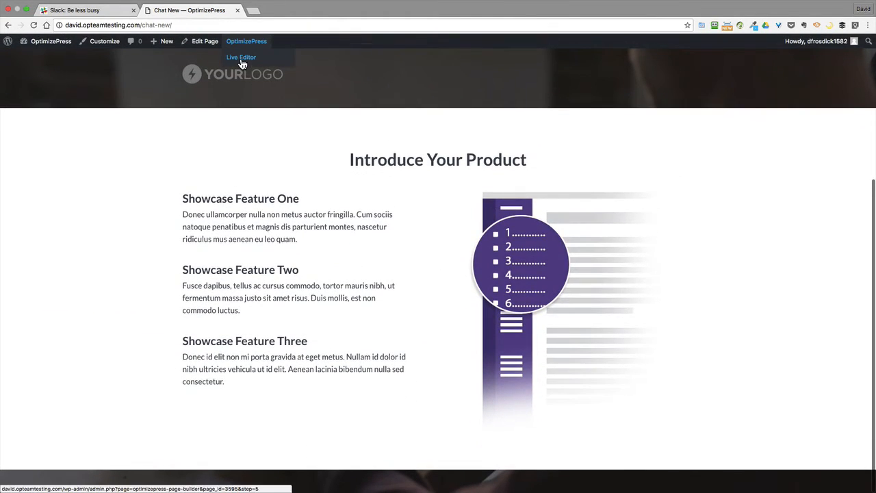
pyautogui.click(241, 58)
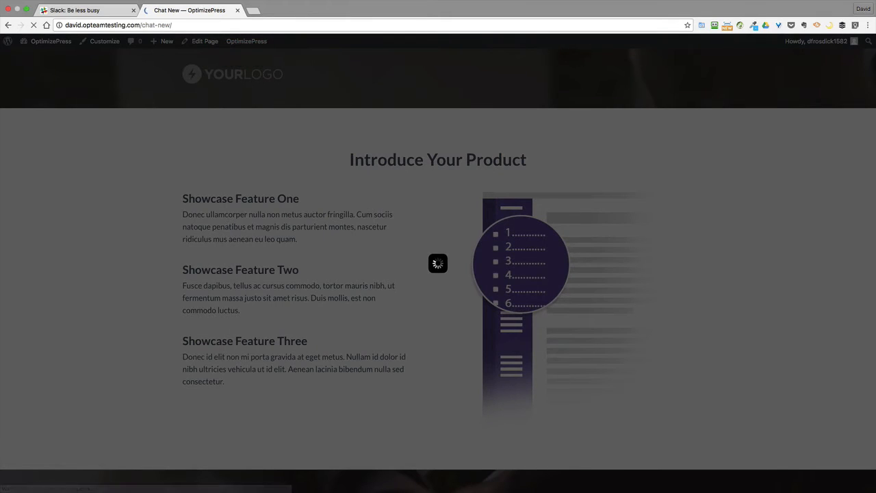
pyautogui.scroll(-10, 441, 335)
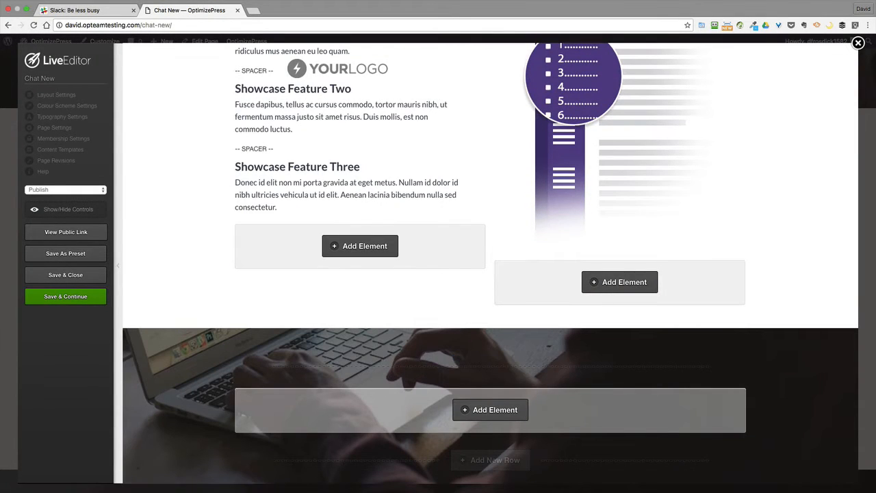
pyautogui.click(698, 5)
pyautogui.click(616, 30)
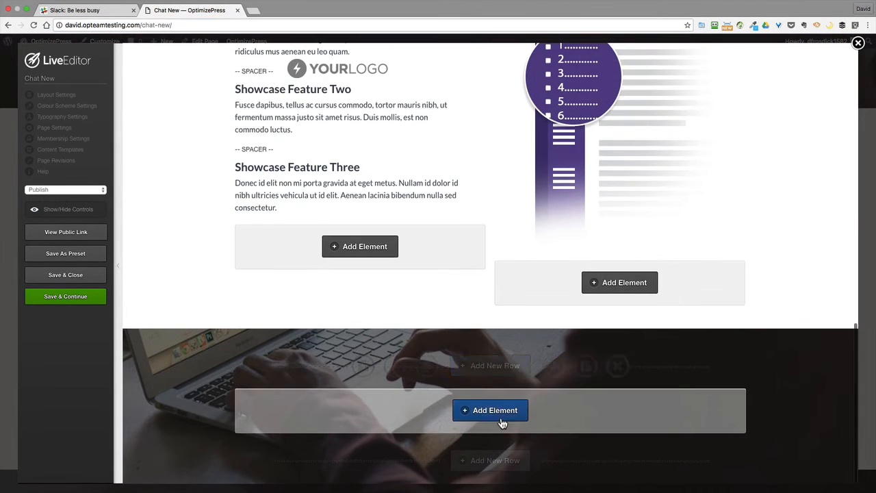
pyautogui.click(488, 365)
pyautogui.scroll(-4, 475, 289)
pyautogui.click(558, 450)
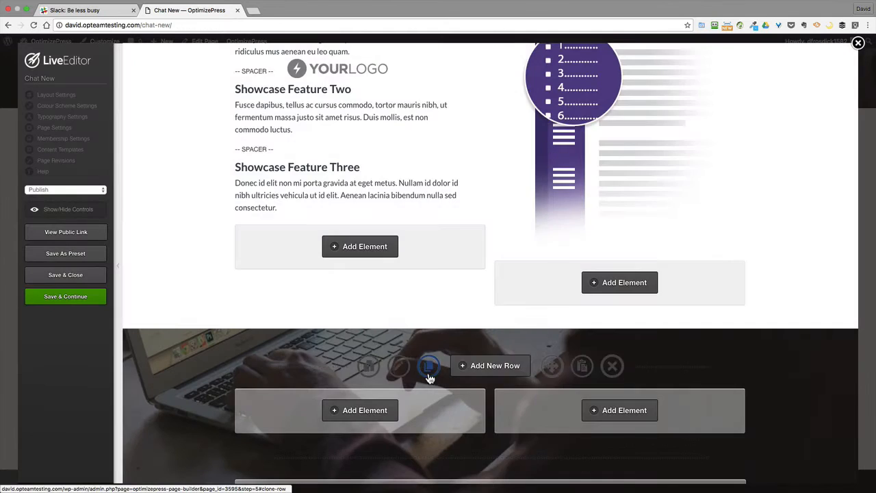
# - Give the new two-column row a #ffffff background start color, 100 pixels of top padding and 90 pixels of bottom padding
pyautogui.click(402, 278)
pyautogui.click(296, 322)
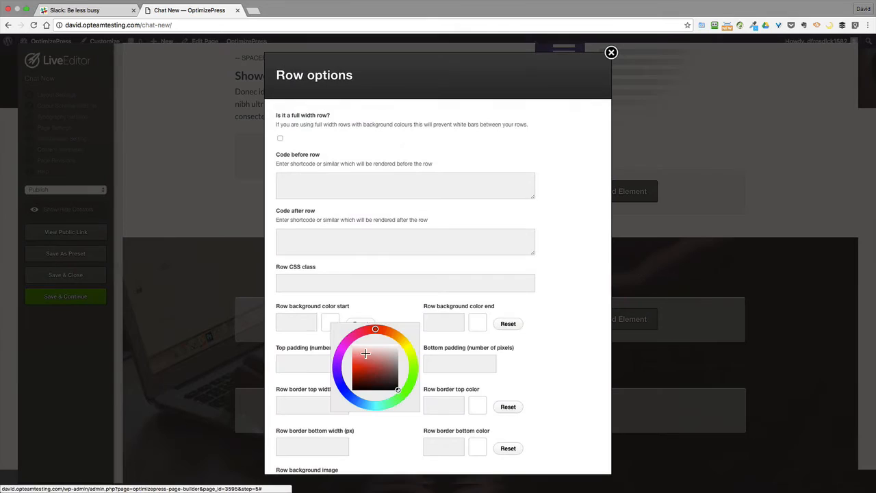
pyautogui.click(323, 359)
pyautogui.write('100')
pyautogui.click(448, 363)
pyautogui.write('90')
# - Give the row a 1 px bottom border in #d1d1d1, make it full width and update it
pyautogui.scroll(-1, 448, 363)
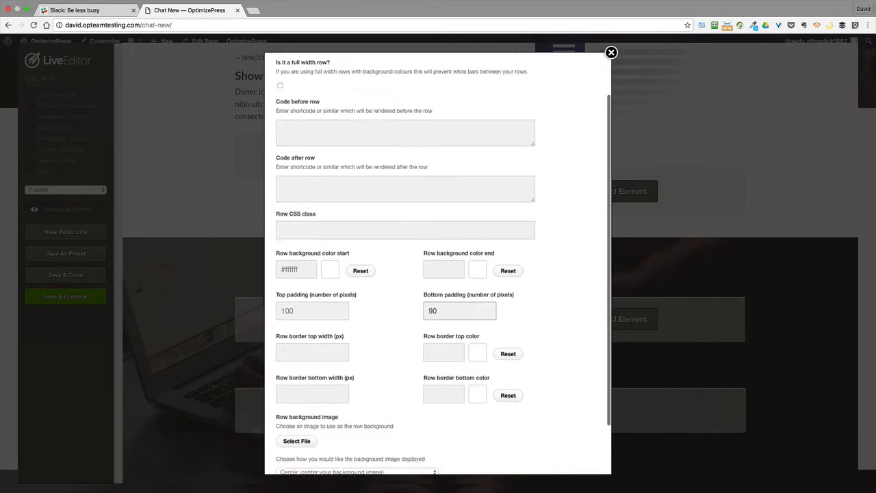
pyautogui.scroll(-1, 438, 366)
pyautogui.click(322, 373)
pyautogui.write('1')
pyautogui.click(447, 371)
pyautogui.write('#d1d1d1')
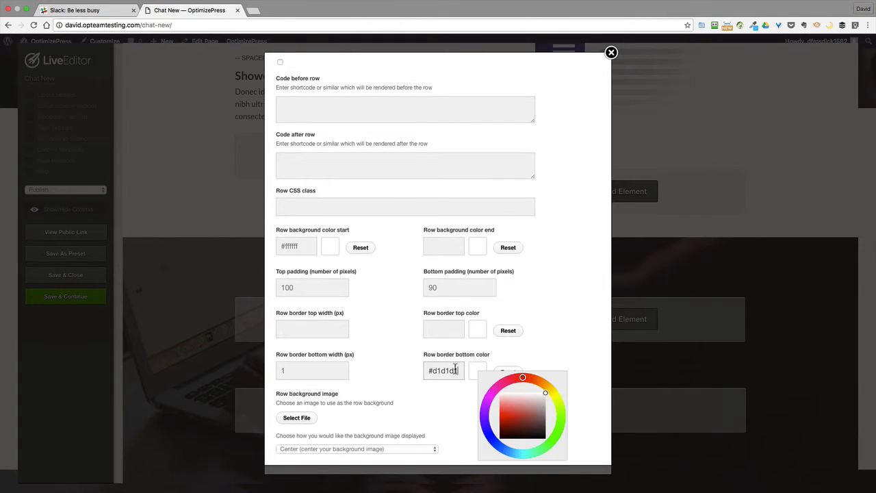
pyautogui.click(541, 336)
pyautogui.scroll(1, 541, 336)
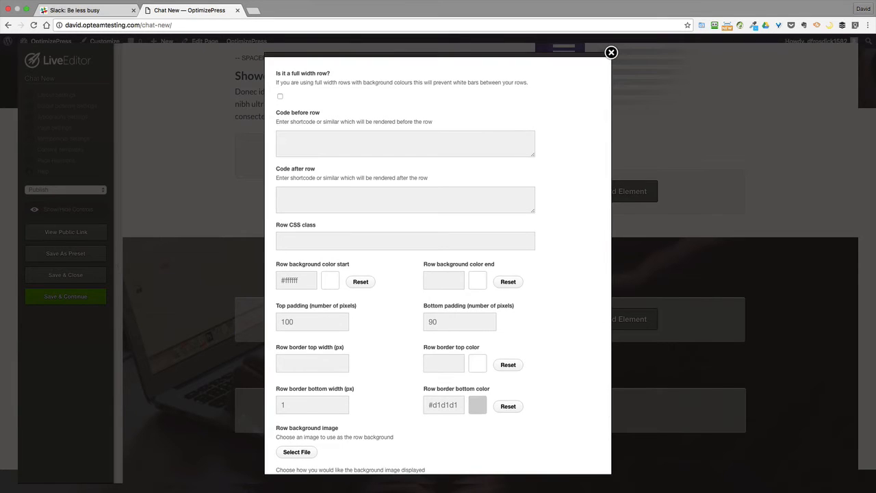
pyautogui.click(280, 96)
pyautogui.scroll(-3, 401, 353)
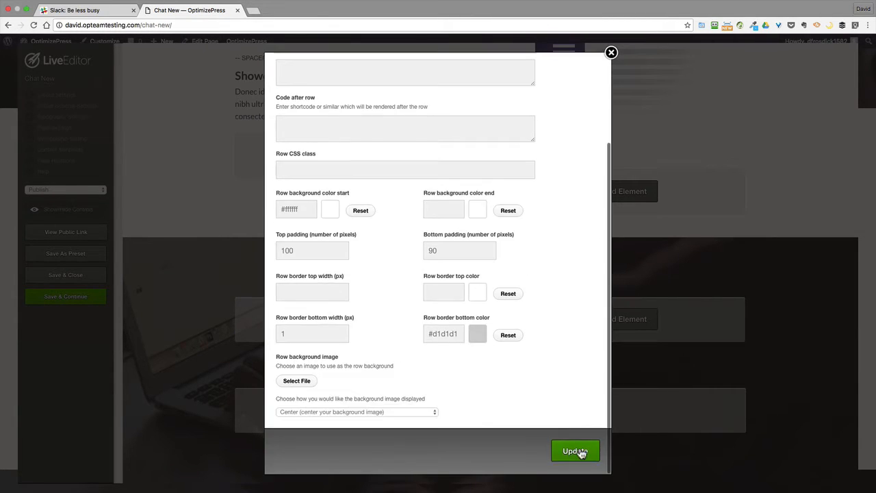
pyautogui.click(579, 452)
# - Place an "Introduce Your Product" headline in the second column of the new row
pyautogui.scroll(10, 585, 278)
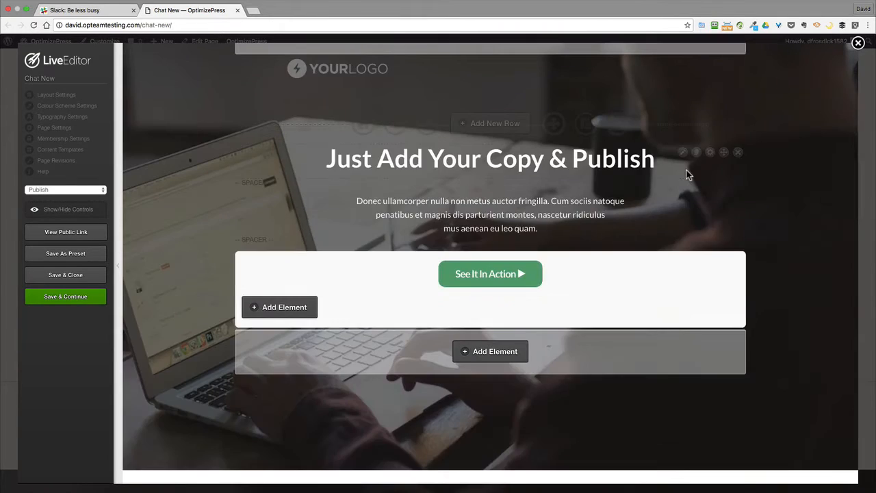
pyautogui.scroll(-4, 687, 170)
pyautogui.moveTo(693, 212); pyautogui.dragTo(651, 304)
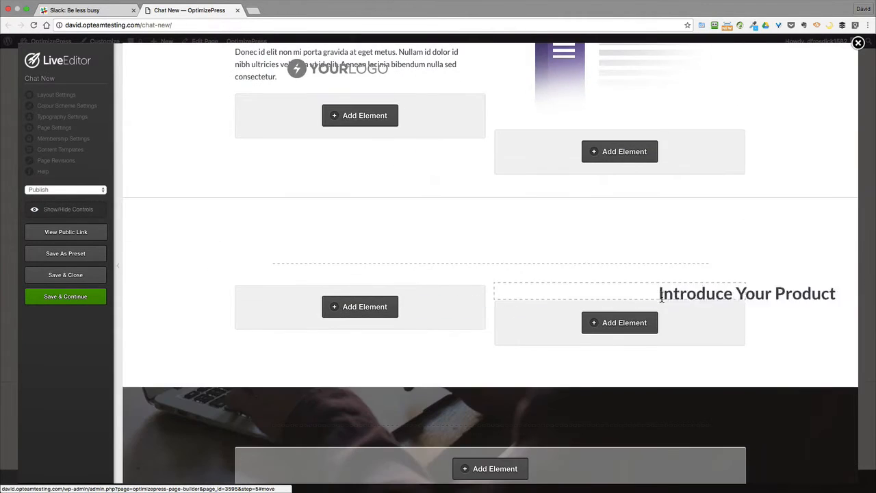
# - Left-align the new row's headline, change its text to "Show Benefits Here" and update it
pyautogui.click(743, 290)
pyautogui.scroll(-4, 307, 303)
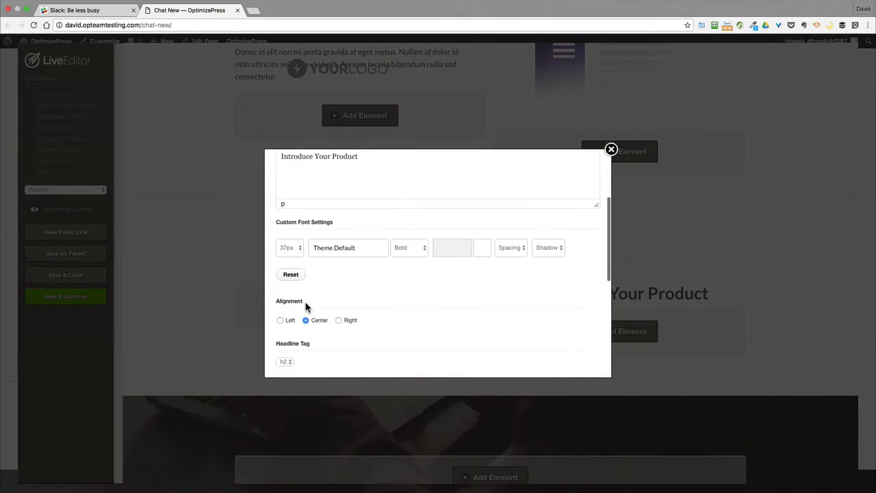
pyautogui.scroll(2, 479, 308)
pyautogui.tripleClick(381, 211)
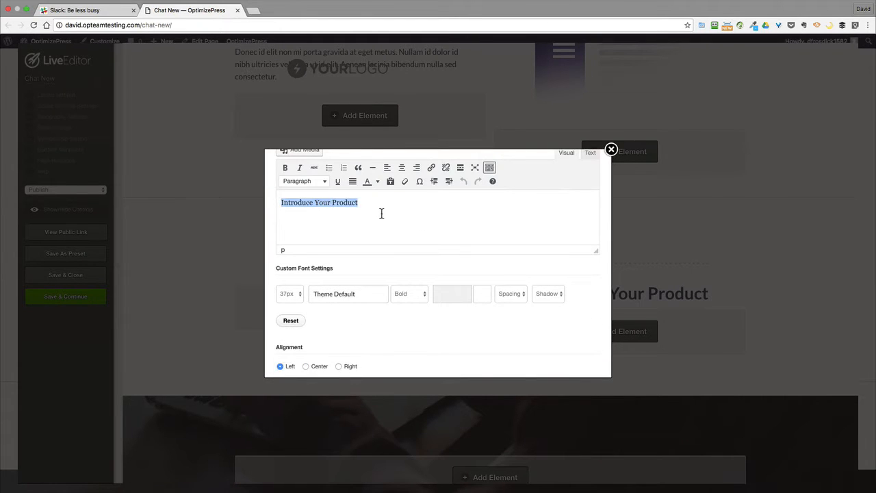
pyautogui.write('Show Benefits Her')
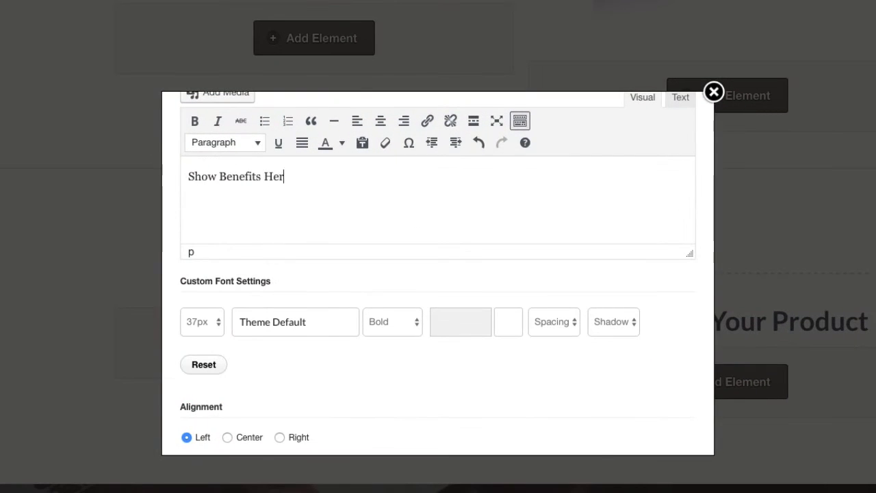
pyautogui.write('e')
pyautogui.scroll(-4, 413, 198)
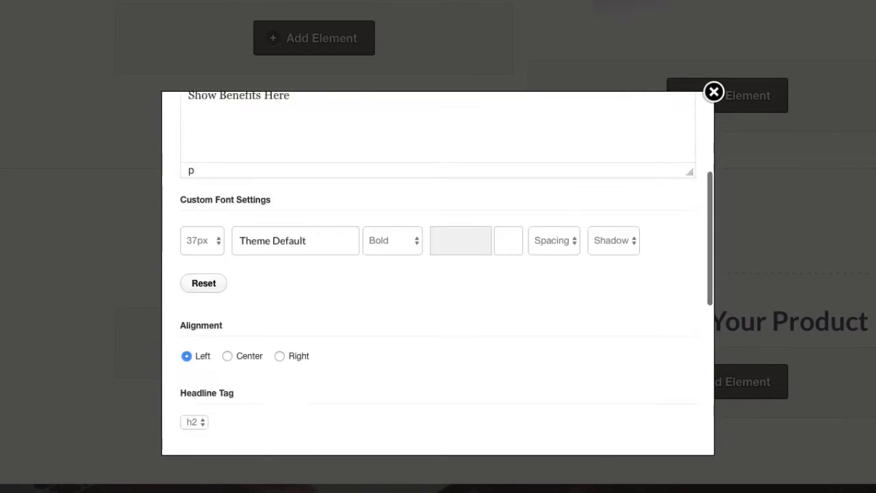
pyautogui.scroll(5, 225, 234)
pyautogui.scroll(-8, 394, 331)
pyautogui.click(647, 417)
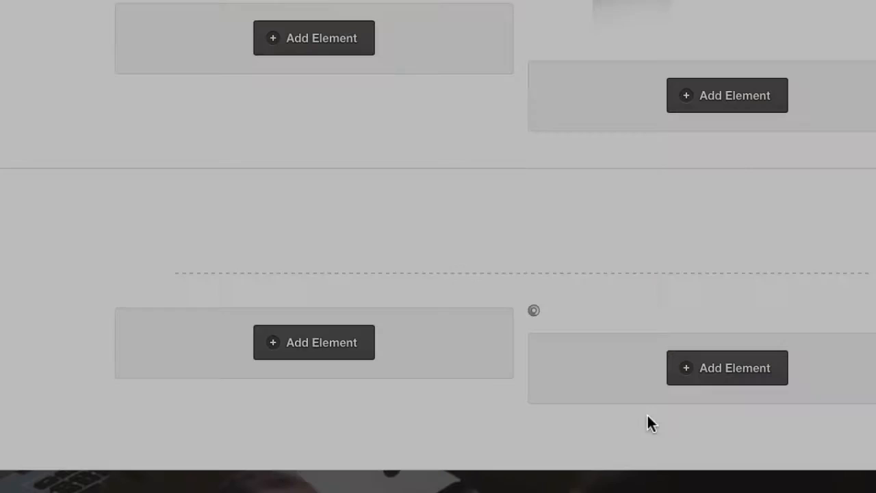
# - Add a Text Block element below the "Show Benefits Here" headline and paste in the placeholder paragraphs
pyautogui.click(764, 384)
pyautogui.doubleClick(325, 181)
pyautogui.write('tea')
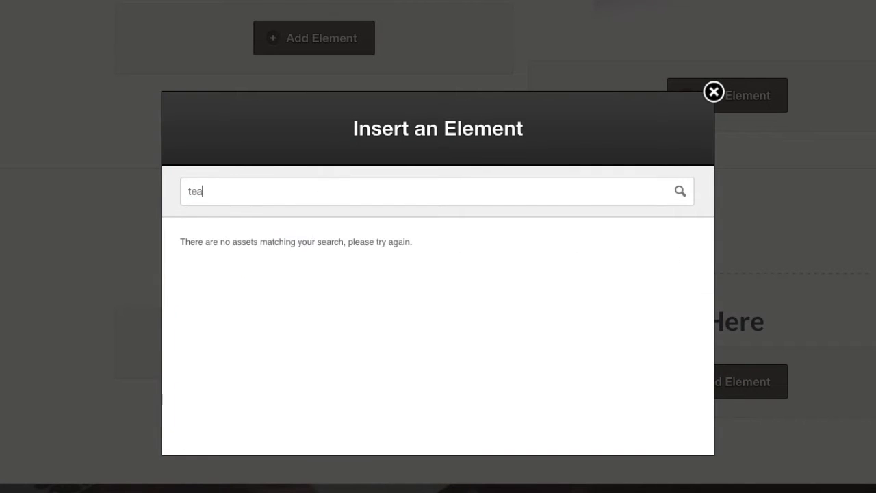
pyautogui.press('BackSpace')
pyautogui.write('x')
pyautogui.click(319, 406)
pyautogui.click(390, 274)
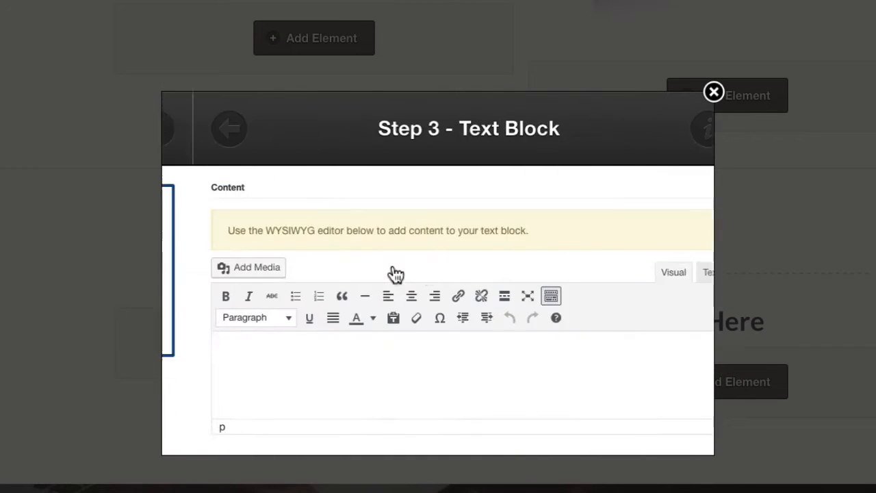
pyautogui.hotkey('ctrl', 'v')
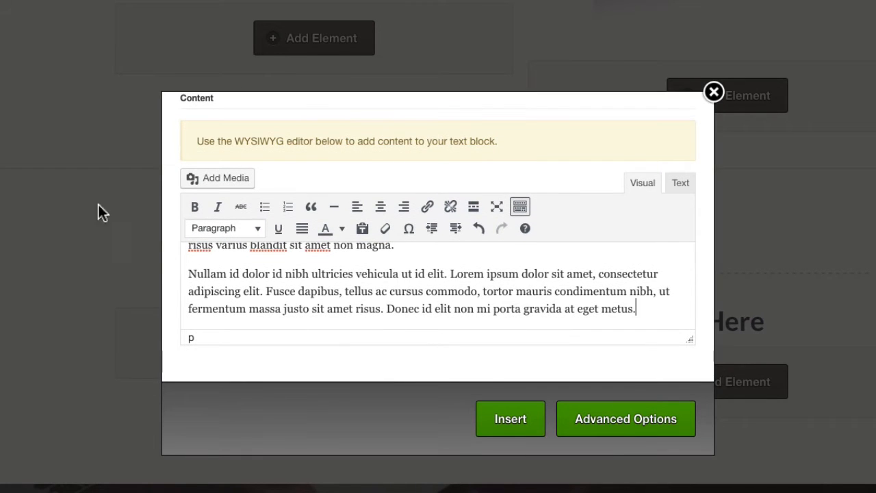
# - Set the text block's width to 500 px in its advanced options and insert it
pyautogui.click(611, 419)
pyautogui.scroll(-2, 219, 245)
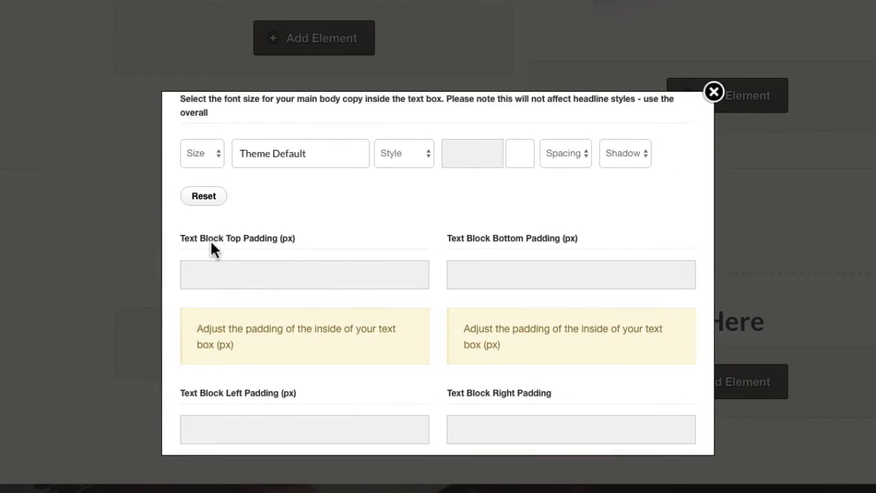
pyautogui.scroll(-5, 309, 248)
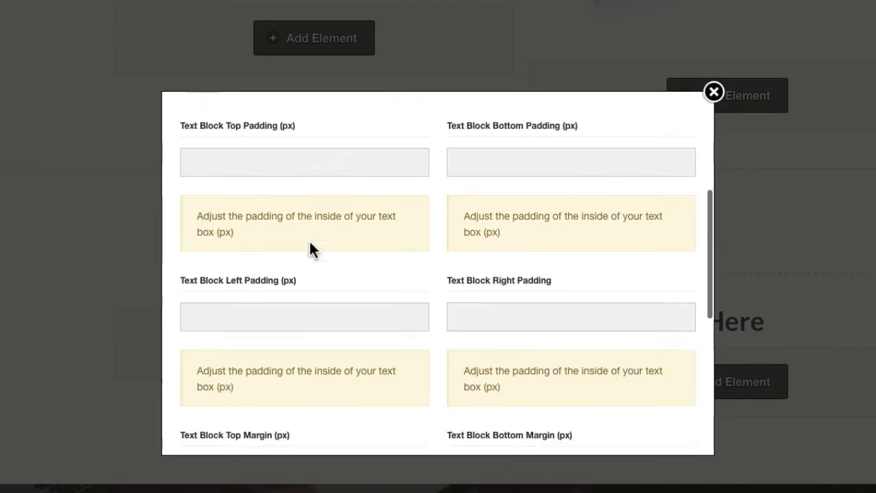
pyautogui.click(244, 378)
pyautogui.write('500')
pyautogui.scroll(-3, 317, 362)
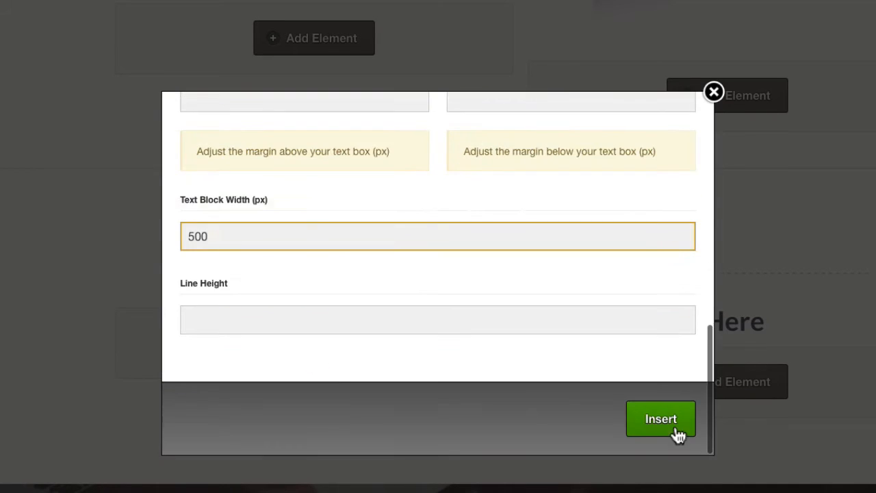
pyautogui.click(674, 433)
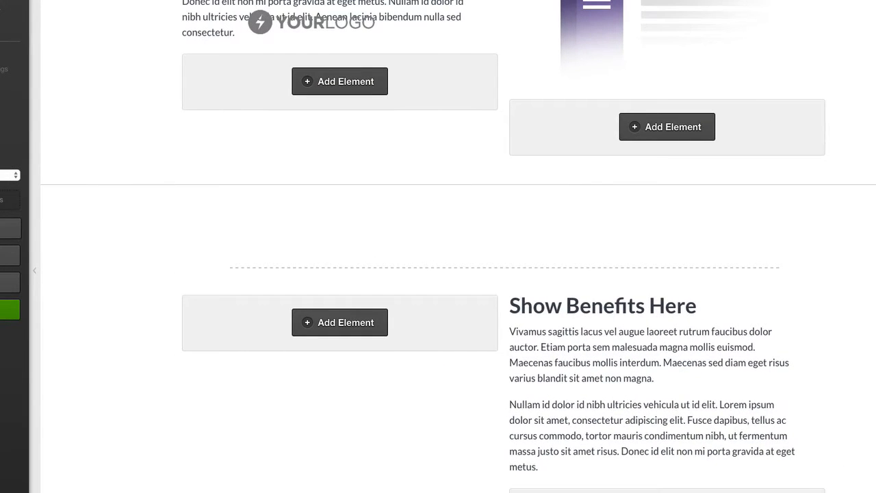
# - Start an Images element in the new row's first column with the plain captioned style and open its image chooser
pyautogui.click(356, 361)
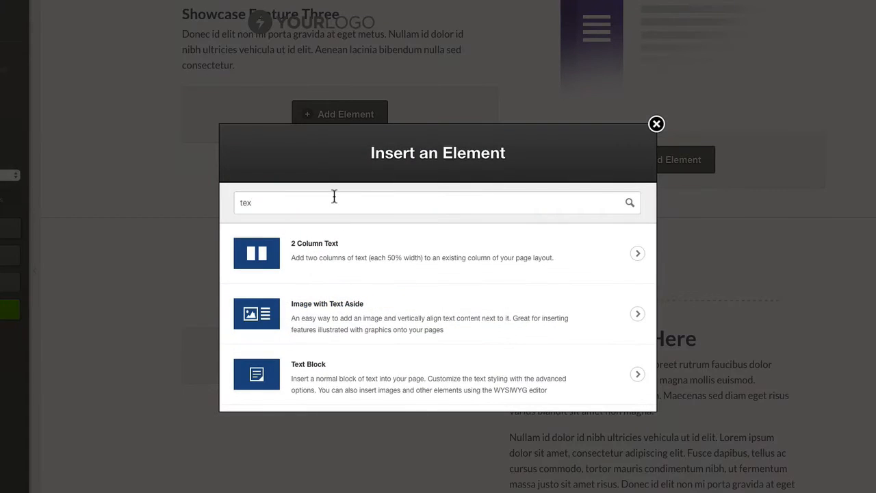
pyautogui.write('ima')
pyautogui.click(332, 375)
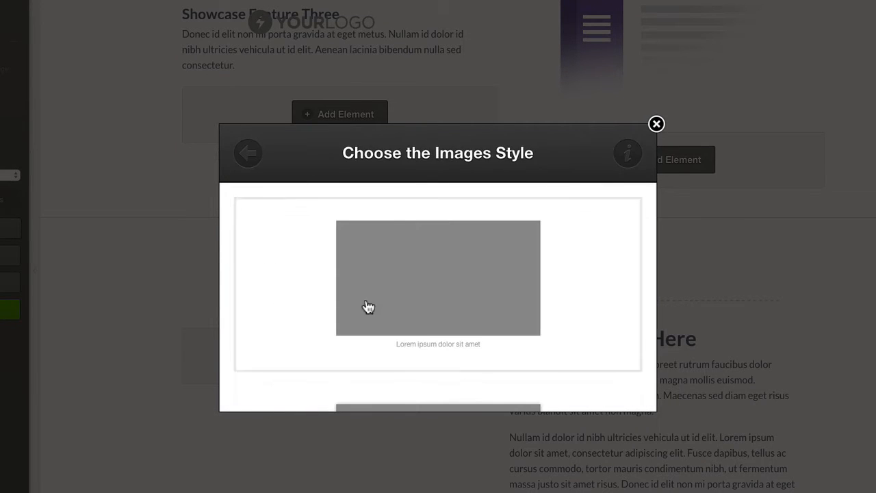
pyautogui.click(366, 305)
pyautogui.click(255, 225)
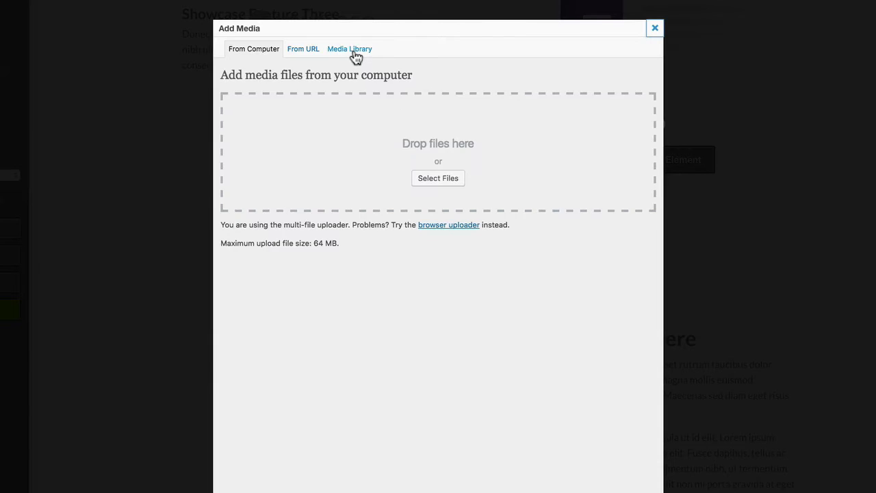
# - Choose the drag-drop picture from page 4 of the media library and insert it as the first column's image
pyautogui.click(356, 55)
pyautogui.click(522, 99)
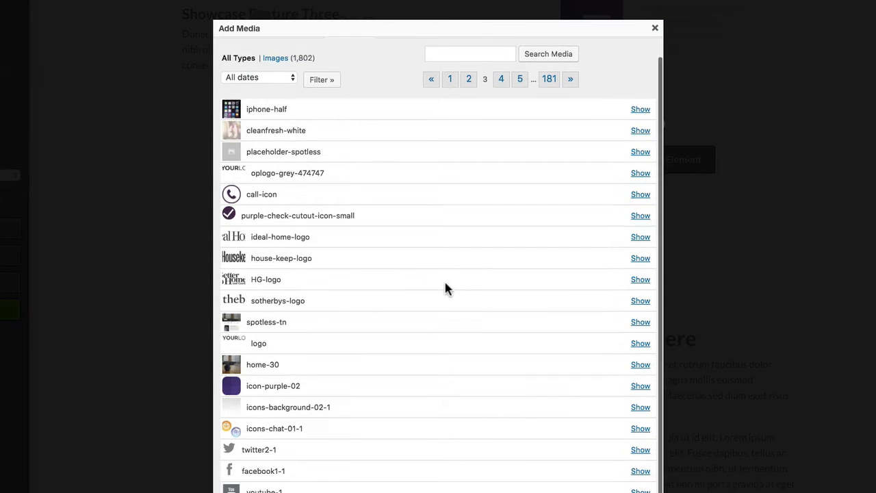
pyautogui.click(501, 98)
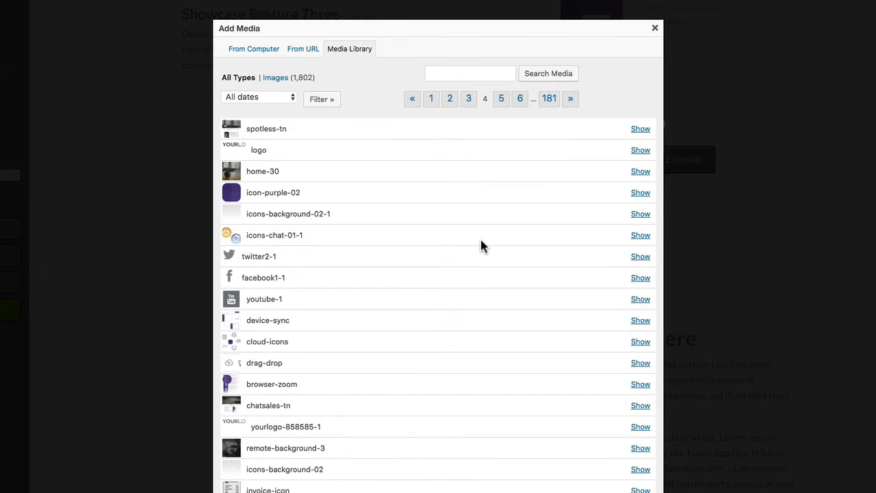
pyautogui.click(642, 385)
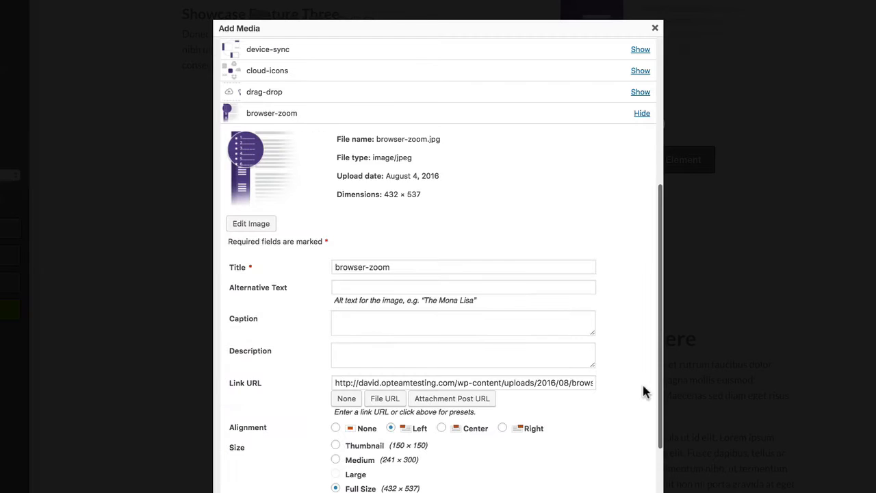
pyautogui.click(641, 91)
pyautogui.scroll(-2, 296, 385)
pyautogui.click(343, 438)
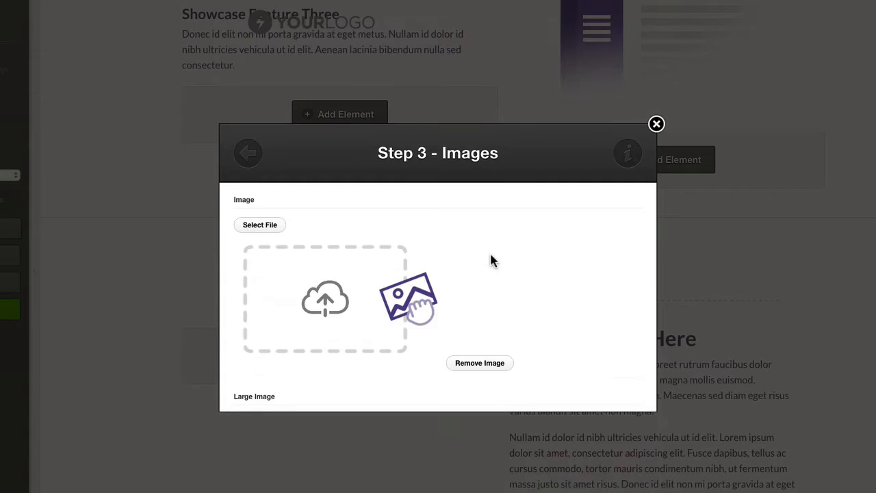
pyautogui.scroll(-5, 491, 260)
pyautogui.scroll(-3, 582, 356)
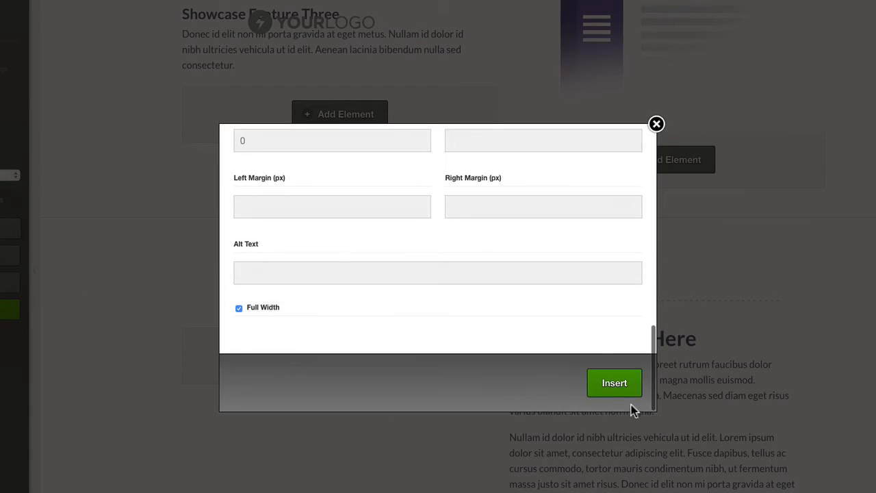
pyautogui.click(617, 380)
# - Duplicate the "Show Benefits Here" row and swap the copy's content, with headline and text in the first column and the image in the second
pyautogui.scroll(-3, 614, 377)
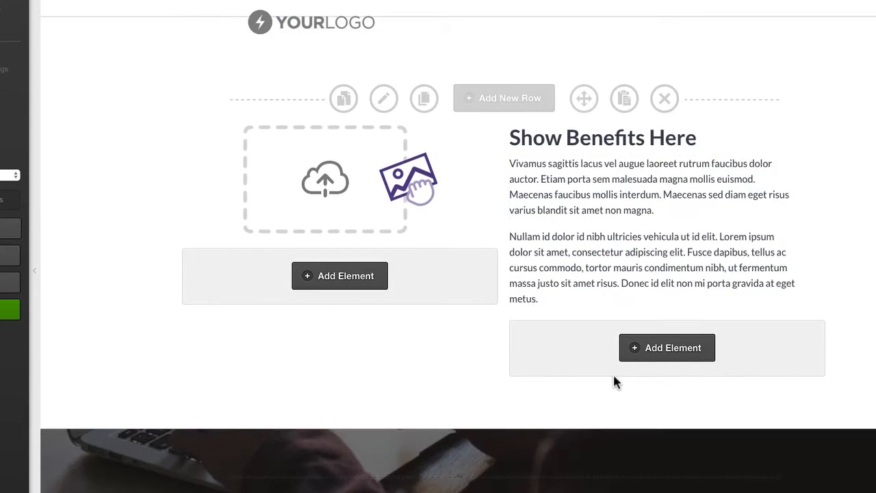
pyautogui.scroll(1, 480, 226)
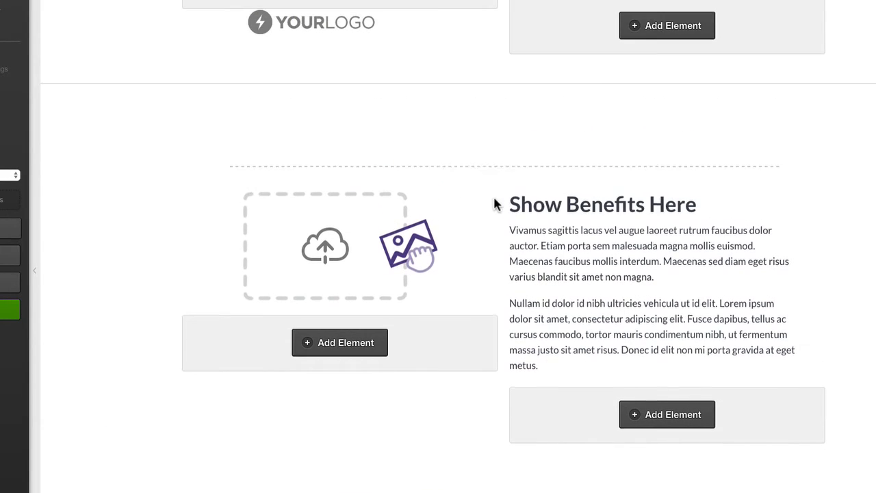
pyautogui.click(383, 164)
pyautogui.scroll(-2, 260, 374)
pyautogui.click(658, 74)
pyautogui.scroll(1, 573, 198)
pyautogui.click(425, 130)
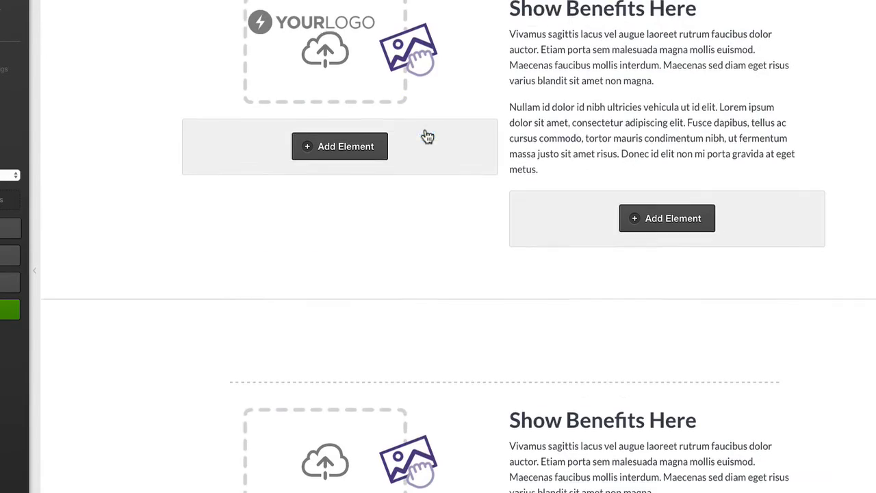
pyautogui.moveTo(521, 270); pyautogui.dragTo(295, 271)
pyautogui.moveTo(792, 268); pyautogui.dragTo(746, 152)
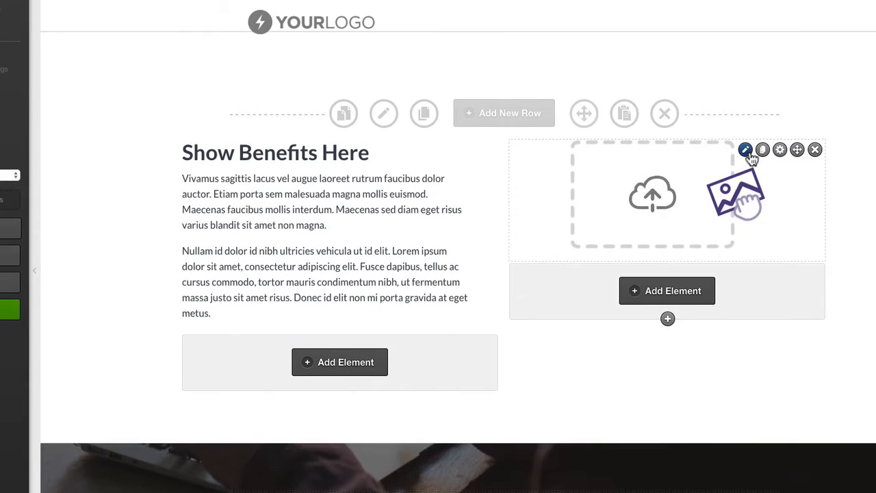
# - Replace the duplicated row's image with cloud-icons from page 4 of the media library and insert it
pyautogui.click(743, 146)
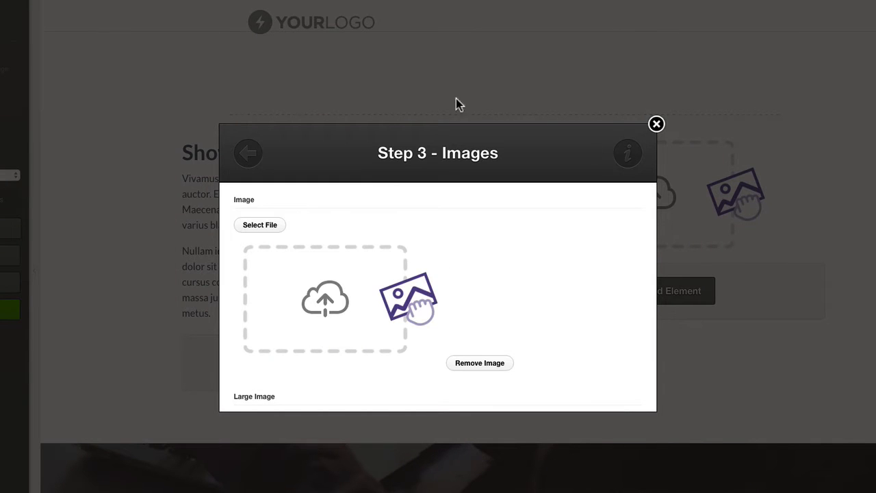
pyautogui.click(263, 226)
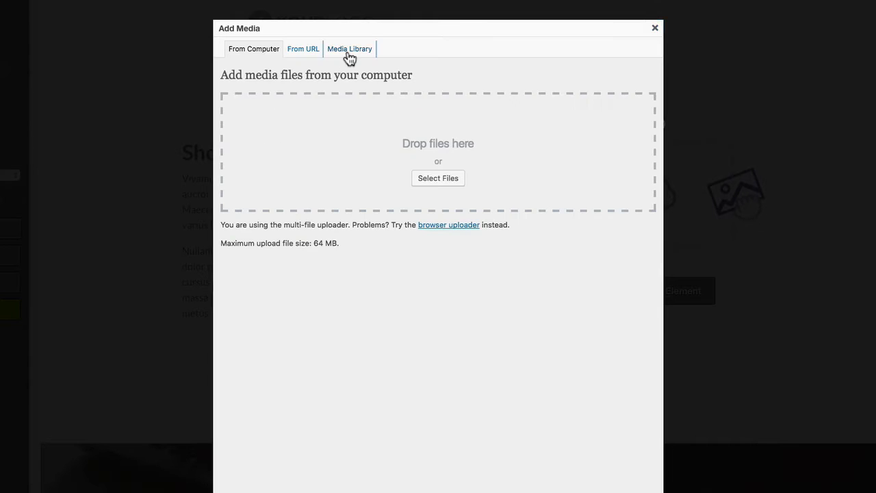
pyautogui.click(347, 54)
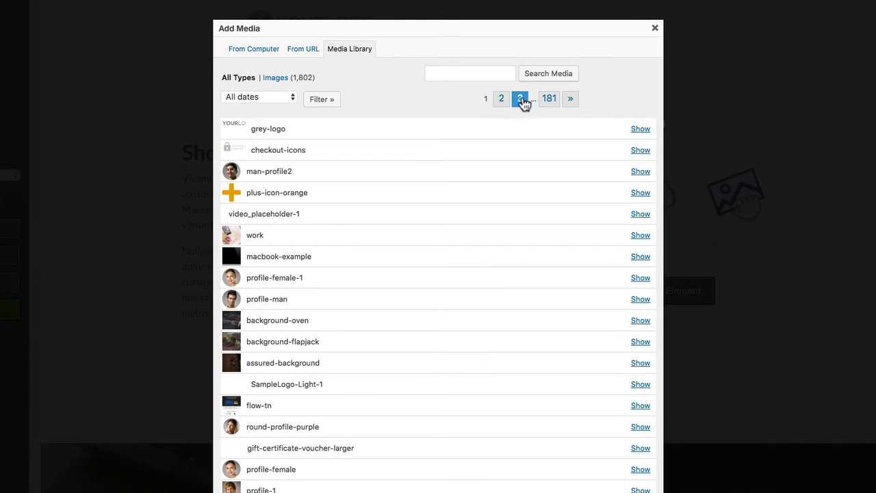
pyautogui.click(521, 99)
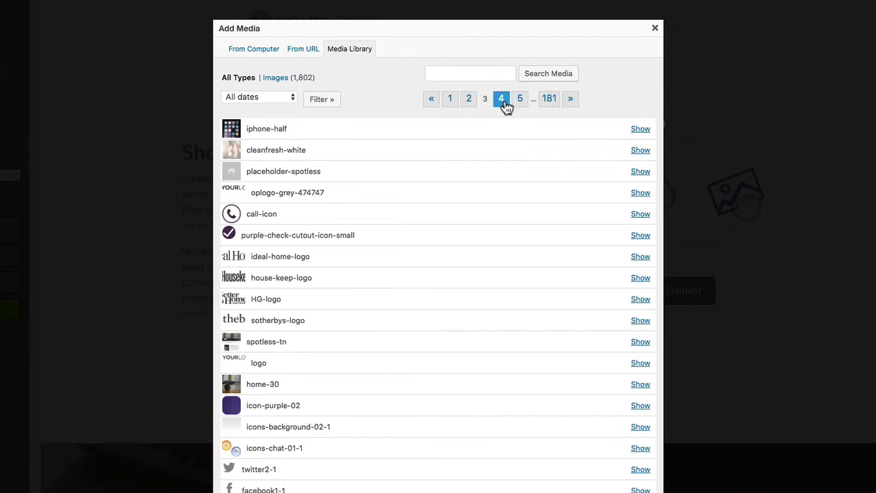
pyautogui.click(503, 103)
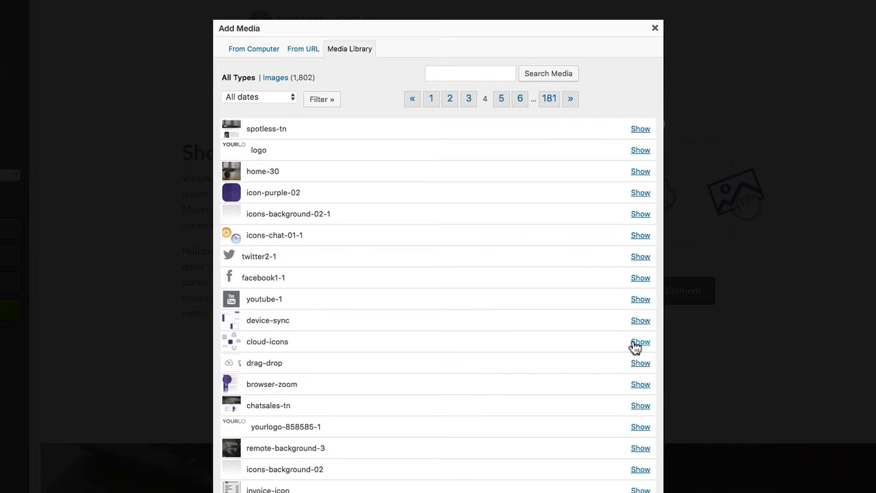
pyautogui.click(635, 347)
pyautogui.click(410, 385)
pyautogui.scroll(-5, 385, 281)
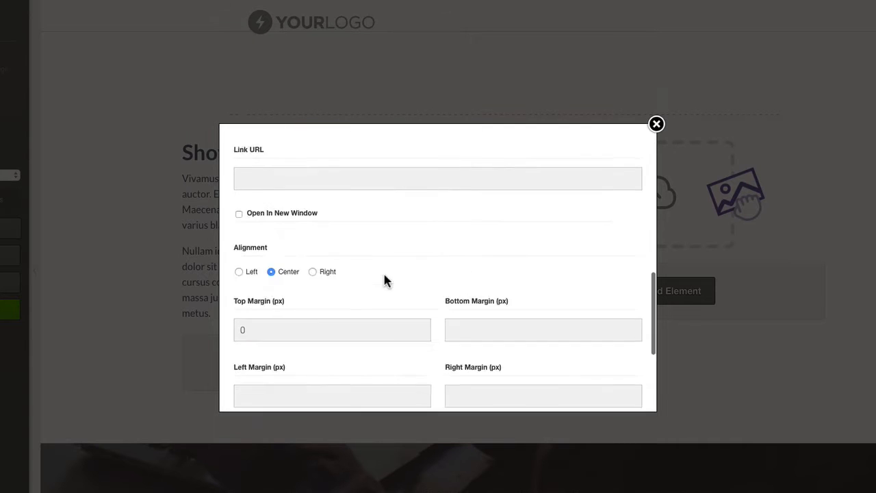
pyautogui.scroll(-3, 385, 282)
pyautogui.click(618, 382)
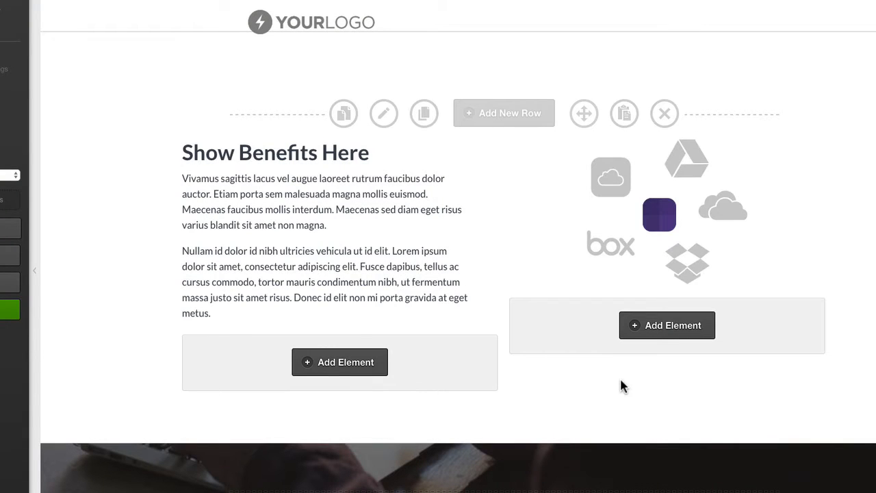
# - Change the duplicated row's text to the placeholder paragraphs starting "Sed posuere consectetur", and save and close the page
pyautogui.click(417, 182)
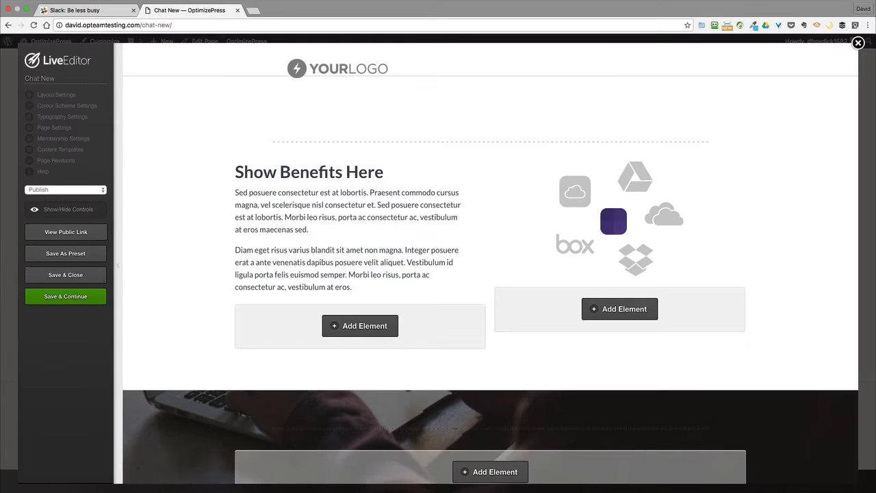
pyautogui.scroll(4, 441, 252)
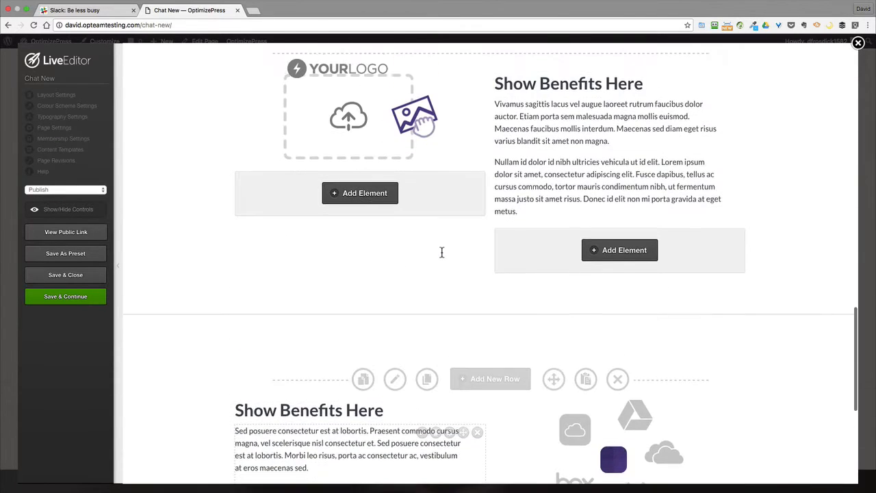
pyautogui.click(66, 275)
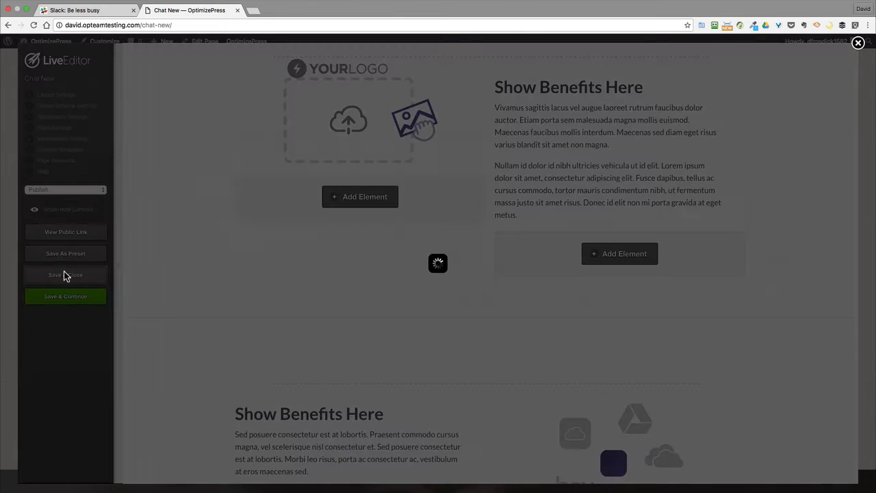
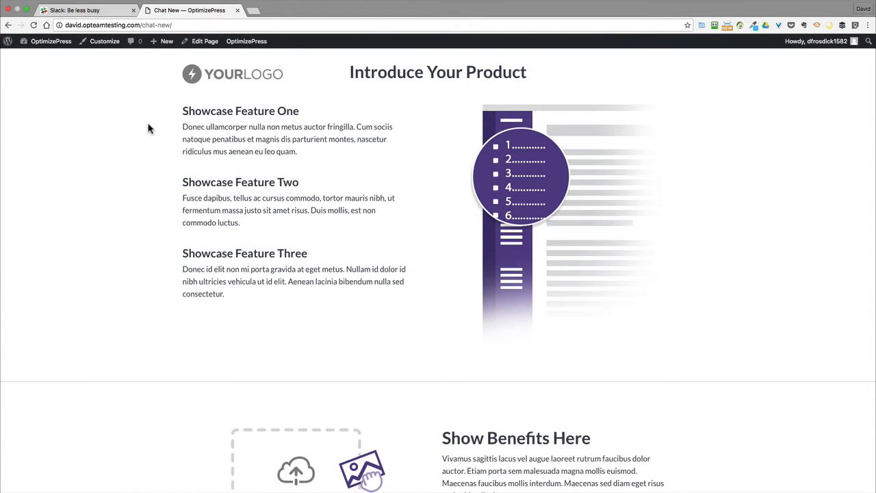
# - Review the alternating image and text feature rows on the saved Chat New page
pyautogui.scroll(-5, 148, 128)
pyautogui.scroll(2, 137, 229)
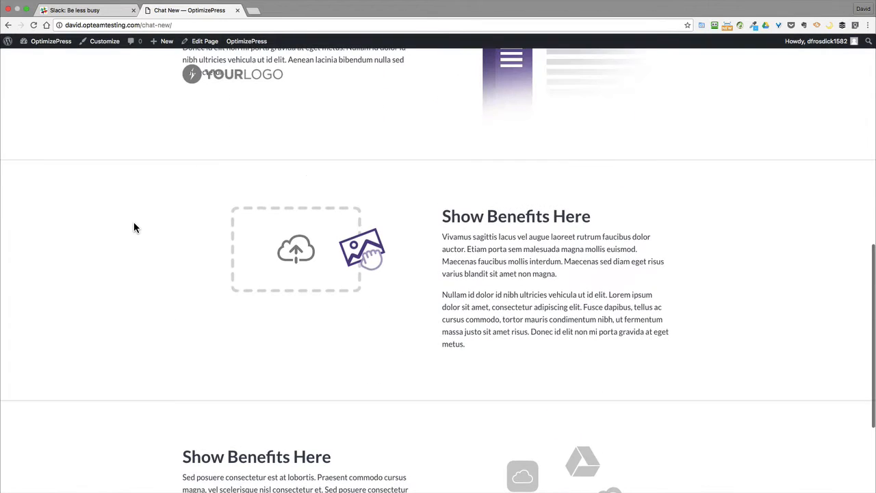
pyautogui.scroll(-3, 134, 227)
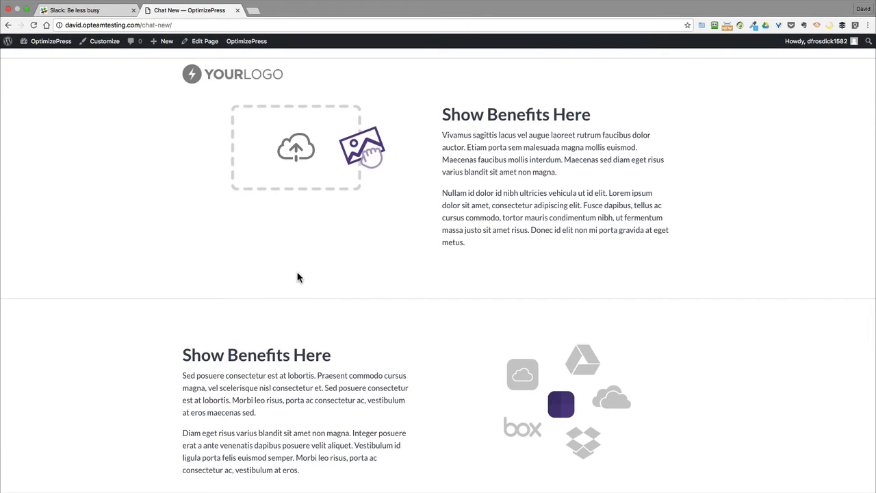
pyautogui.scroll(-2, 295, 272)
pyautogui.scroll(4, 295, 272)
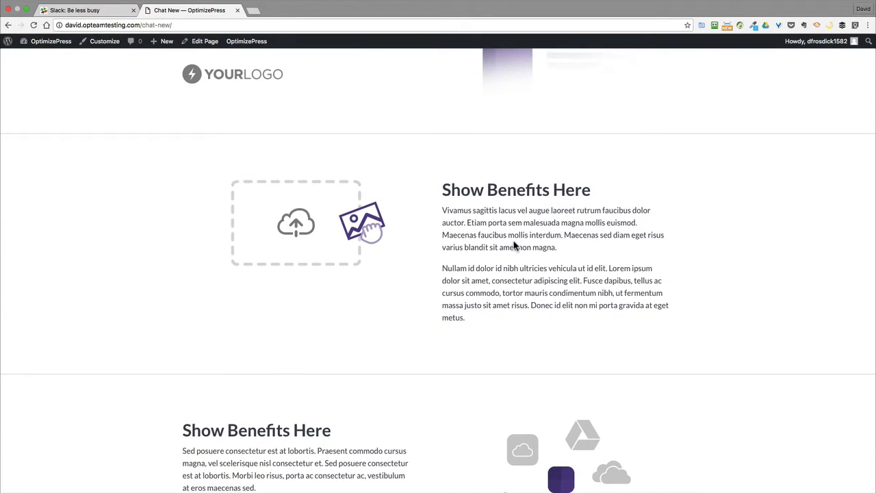
pyautogui.scroll(-4, 515, 247)
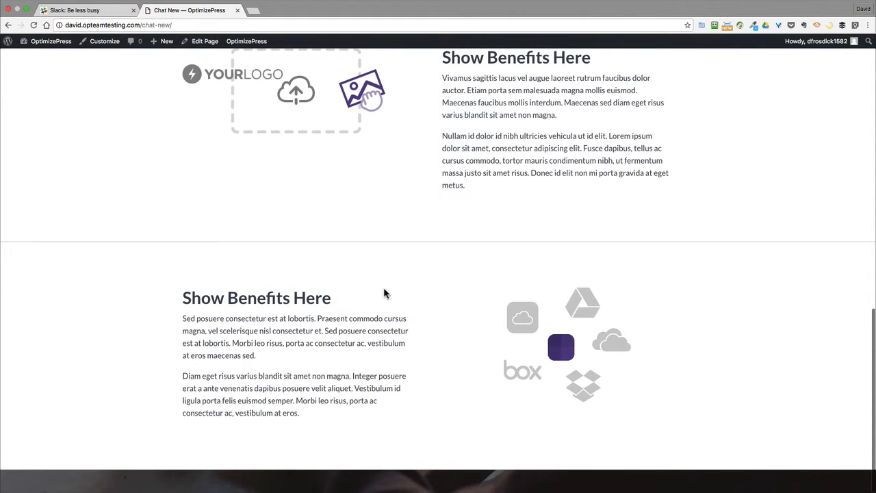
# - Switch to the Slack reference page and examine its feature rows and the "Everywhere you go." section layout
pyautogui.click(78, 24)
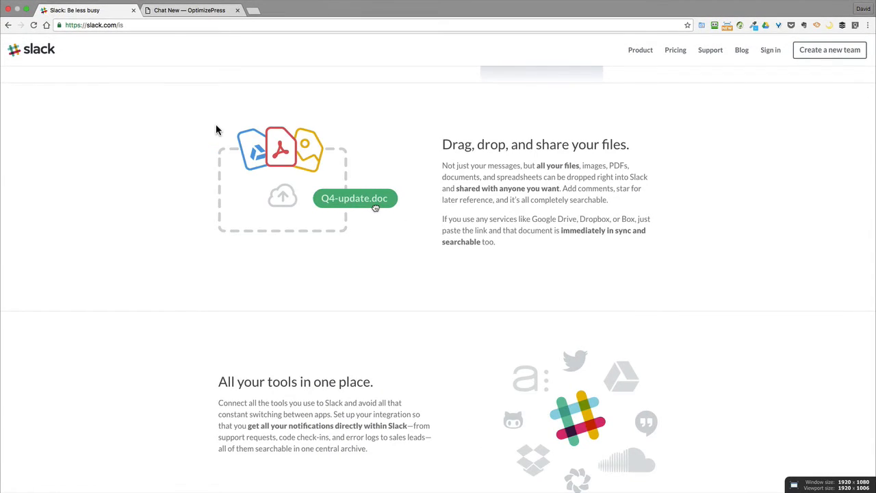
pyautogui.scroll(-15, 216, 129)
pyautogui.scroll(2, 134, 142)
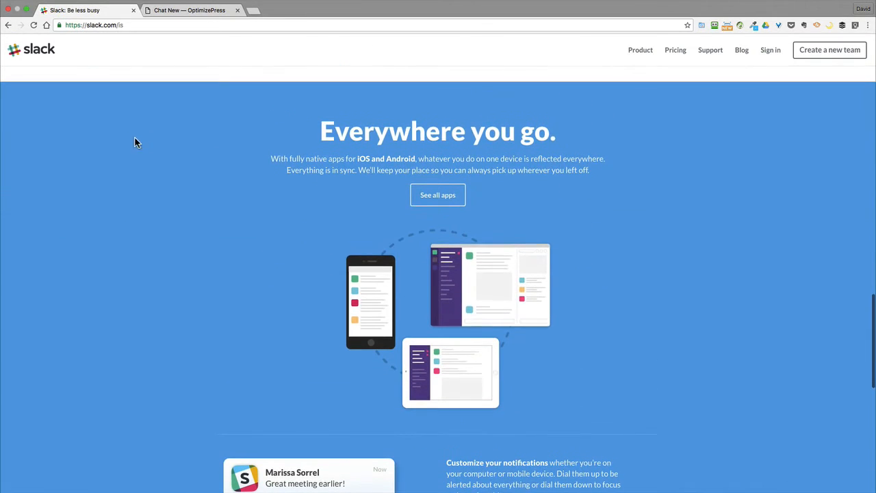
pyautogui.scroll(-1, 404, 131)
pyautogui.scroll(1, 404, 130)
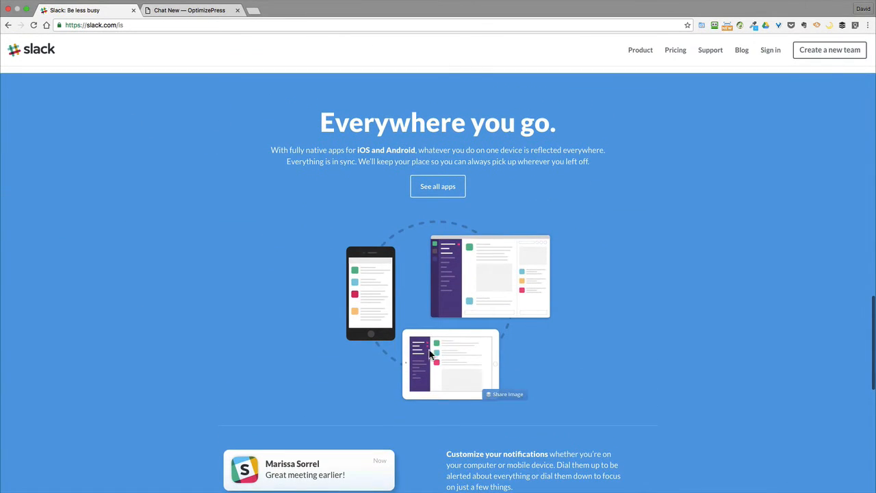
pyautogui.scroll(10, 241, 351)
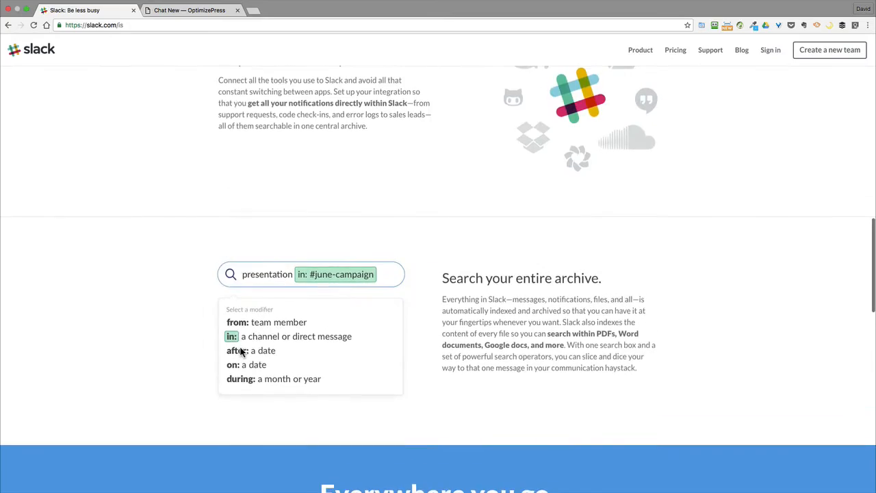
pyautogui.scroll(5, 291, 274)
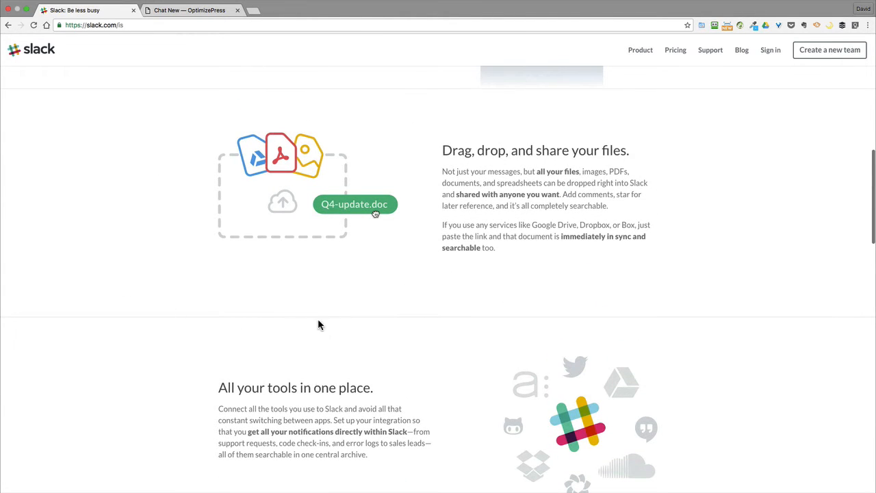
pyautogui.scroll(-10, 390, 330)
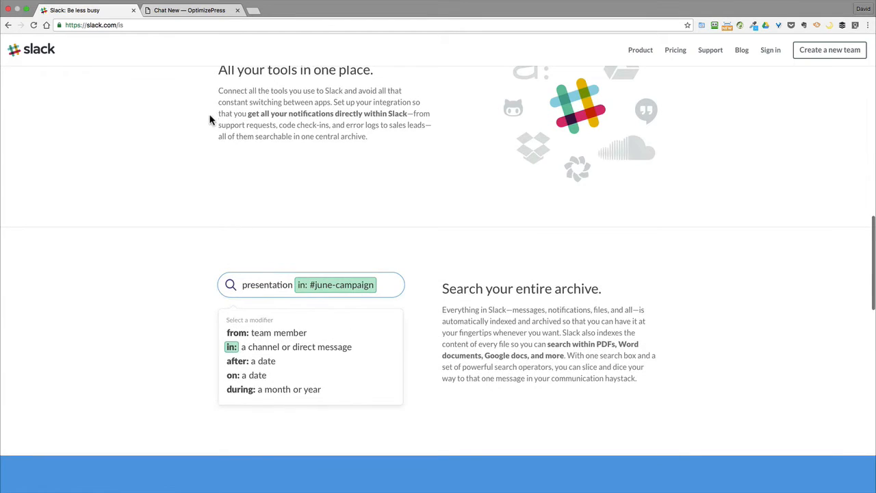
pyautogui.scroll(-8, 206, 126)
# - Return to the Chat New page, reopen it in the Live Editor and add a one-column row below the dark laptop-photo row
pyautogui.click(185, 11)
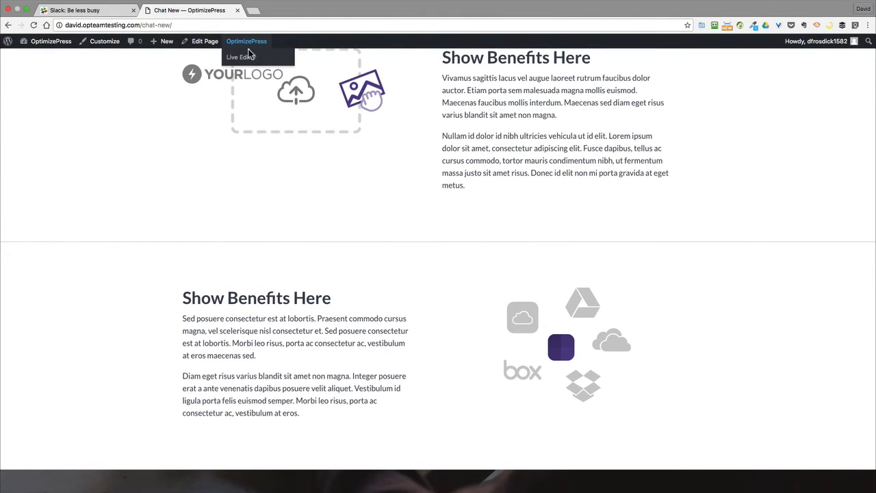
pyautogui.click(248, 55)
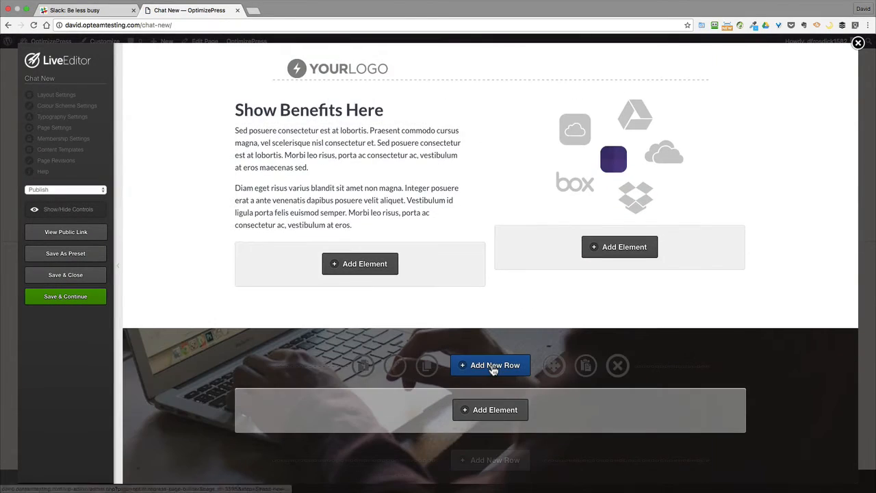
pyautogui.click(493, 366)
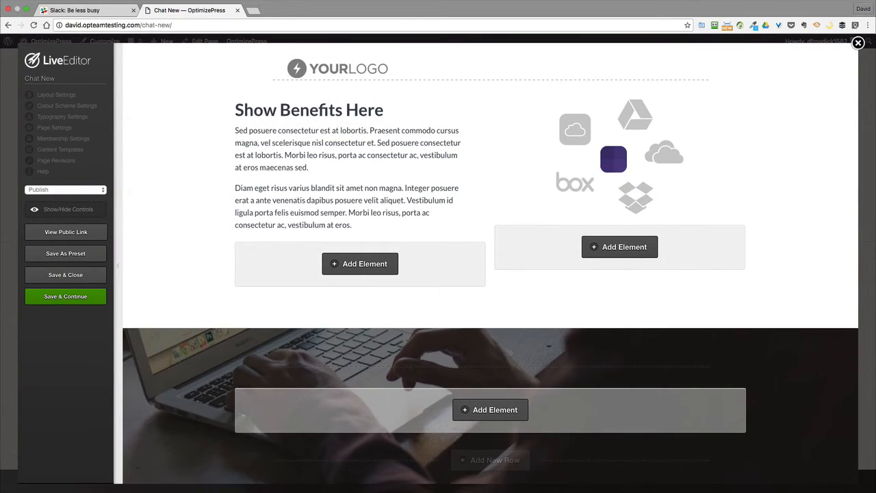
pyautogui.click(494, 366)
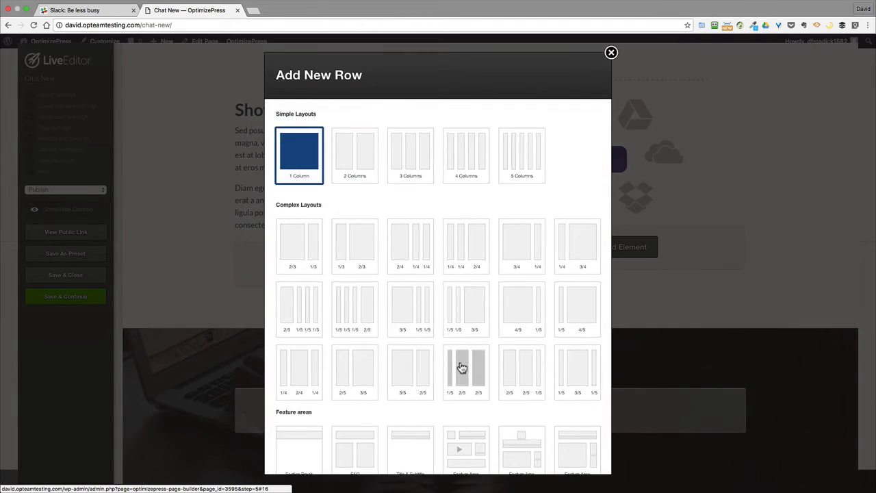
pyautogui.scroll(-5, 462, 368)
pyautogui.click(554, 452)
# - Duplicate the "Show Benefits Here" headline and move the copy into the new one-column row
pyautogui.click(436, 166)
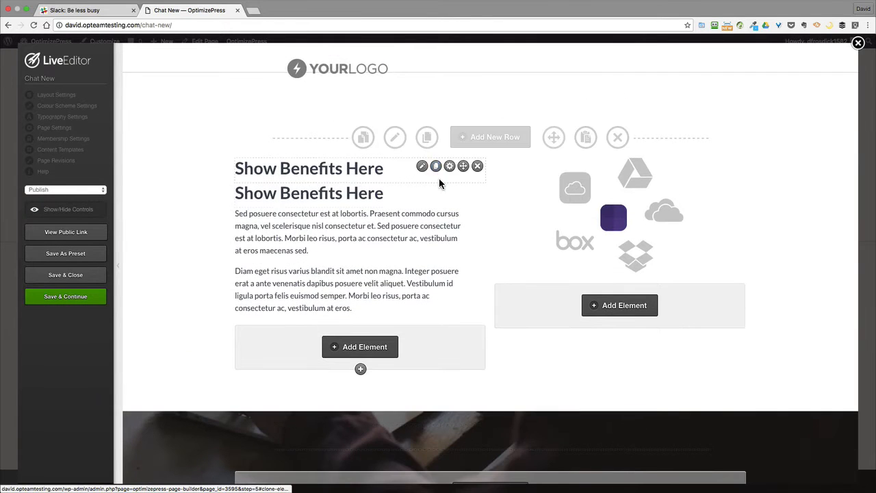
pyautogui.moveTo(464, 166); pyautogui.dragTo(567, 297)
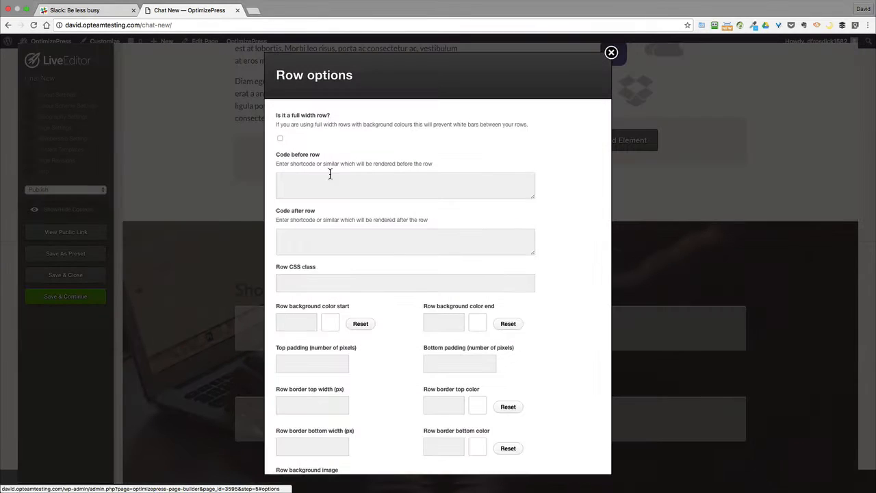
# - Make the new row full width with 100 px top padding, 50 px bottom padding and a green #45a576 background
pyautogui.click(280, 140)
pyautogui.scroll(-2, 301, 322)
pyautogui.scroll(2, 301, 322)
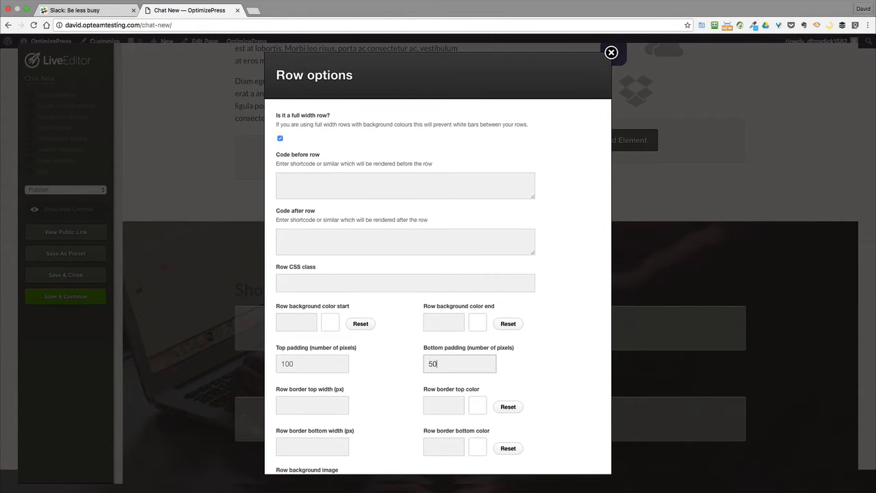
pyautogui.scroll(-3, 438, 273)
pyautogui.click(294, 207)
pyautogui.write('#45a576')
pyautogui.click(573, 450)
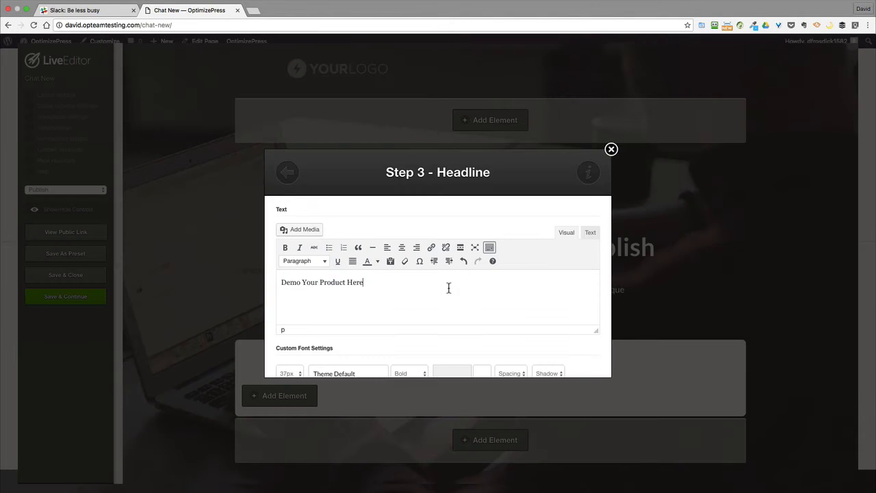
# - Change the copied headline to "Demo Your Product Here" in #ffffff, center it, and insert it
pyautogui.scroll(-2, 448, 288)
pyautogui.click(475, 315)
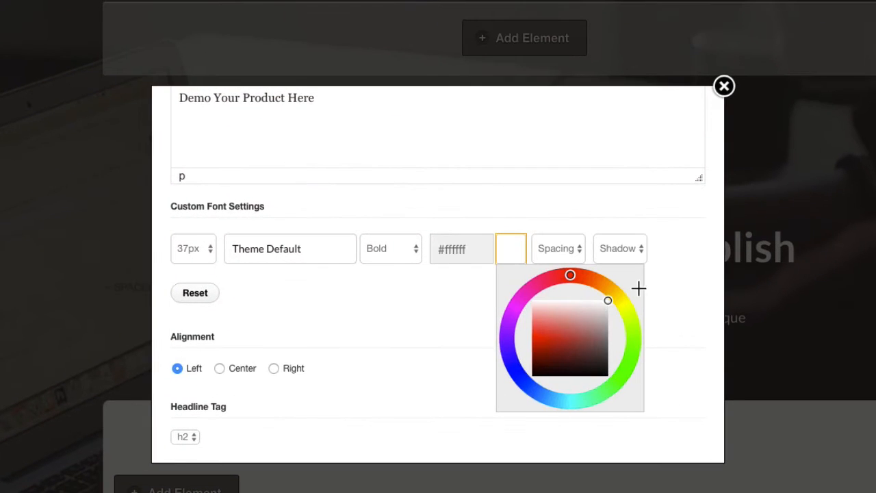
pyautogui.click(653, 334)
pyautogui.scroll(-5, 654, 334)
pyautogui.scroll(5, 215, 333)
pyautogui.scroll(-5, 549, 400)
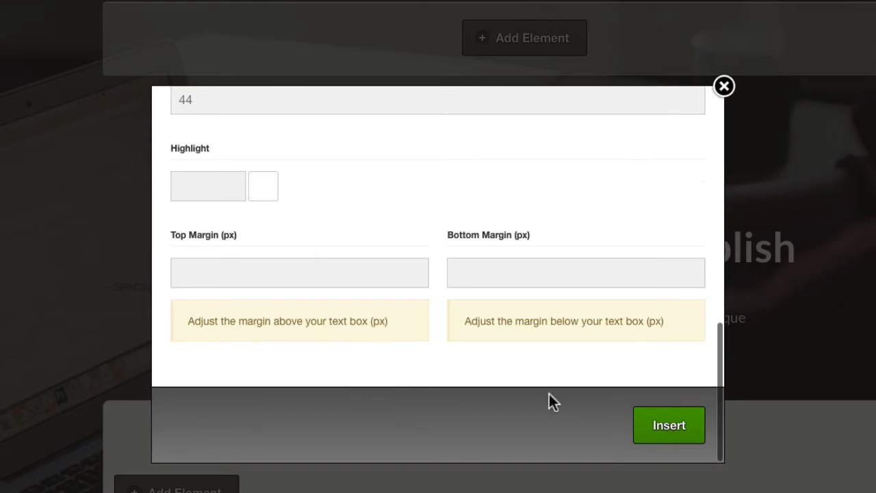
pyautogui.click(666, 414)
# - Duplicate the "Sed posuere consectetur" text block and move the copy below the "Demo Your Product Here" headline in the green row
pyautogui.scroll(-10, 665, 410)
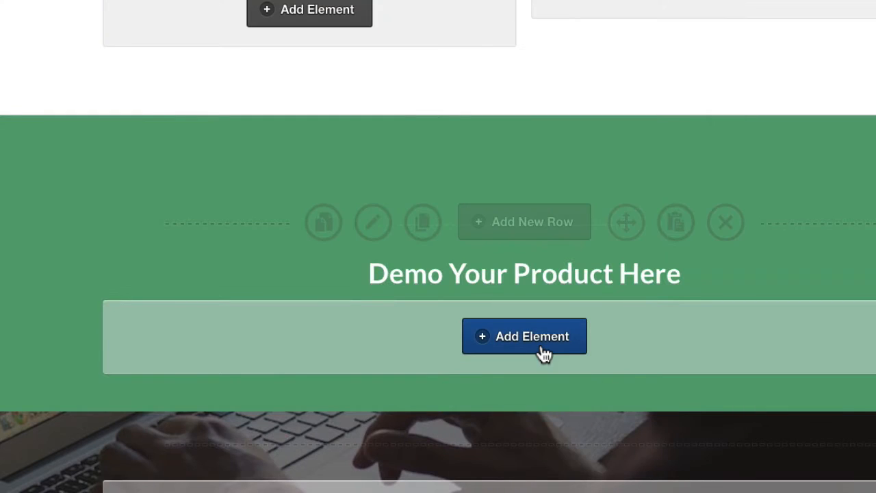
pyautogui.scroll(5, 554, 354)
pyautogui.click(433, 132)
pyautogui.scroll(-4, 420, 301)
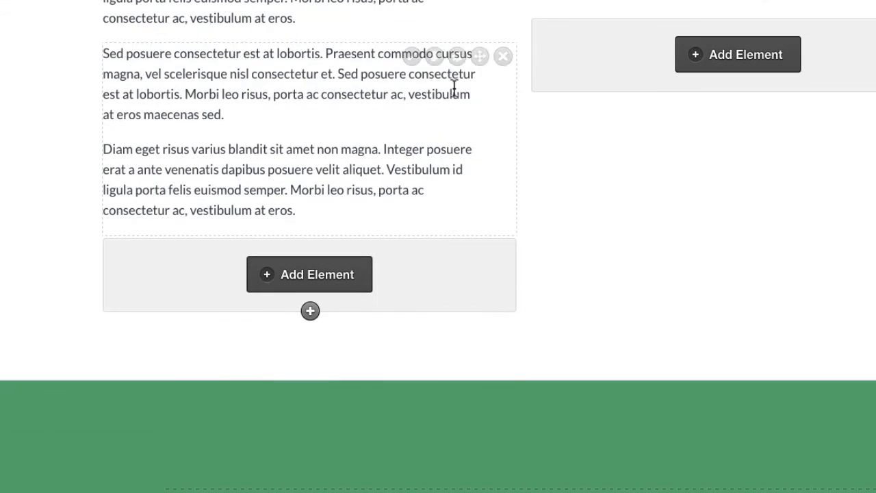
pyautogui.moveTo(480, 56); pyautogui.dragTo(632, 290)
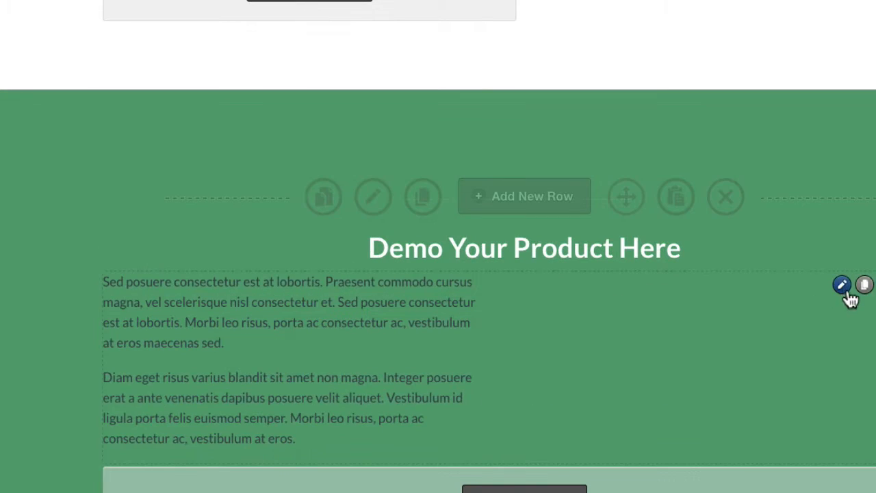
# - Change the copied text block to the "Cras justo odio" paragraph in #ffffff with 20 px top padding, and adjust its bottom padding and width
pyautogui.click(842, 286)
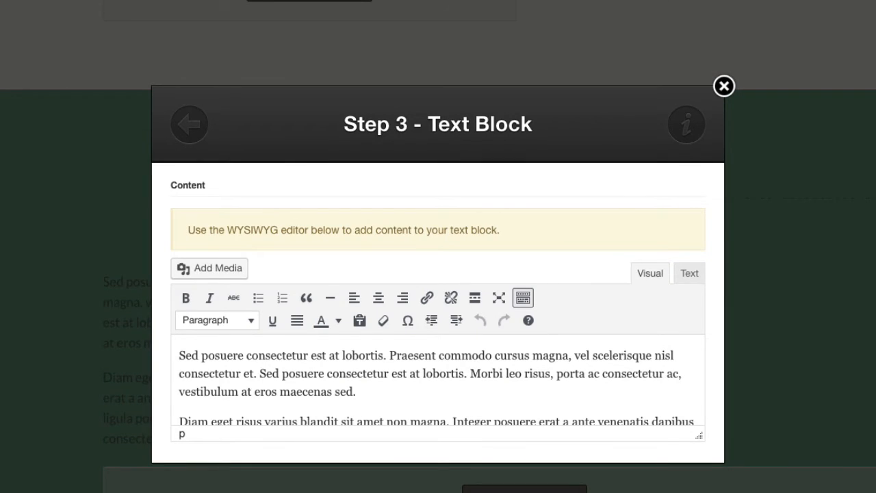
pyautogui.scroll(-5, 549, 362)
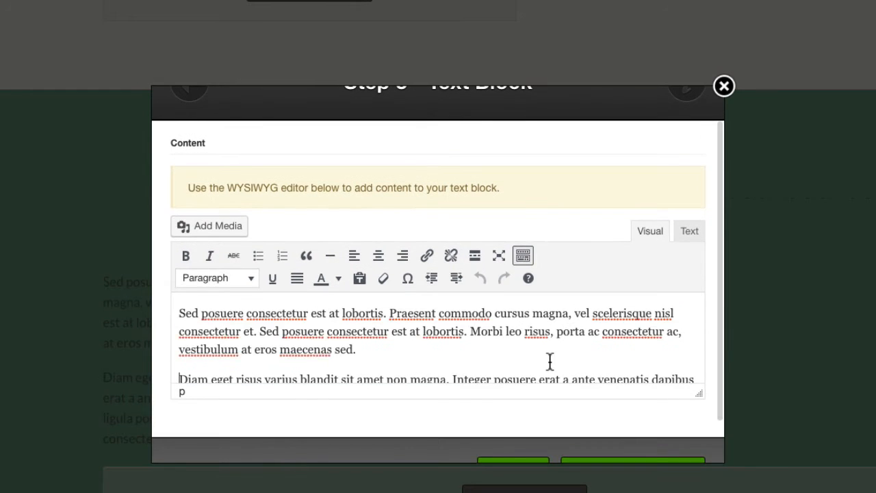
pyautogui.click(616, 425)
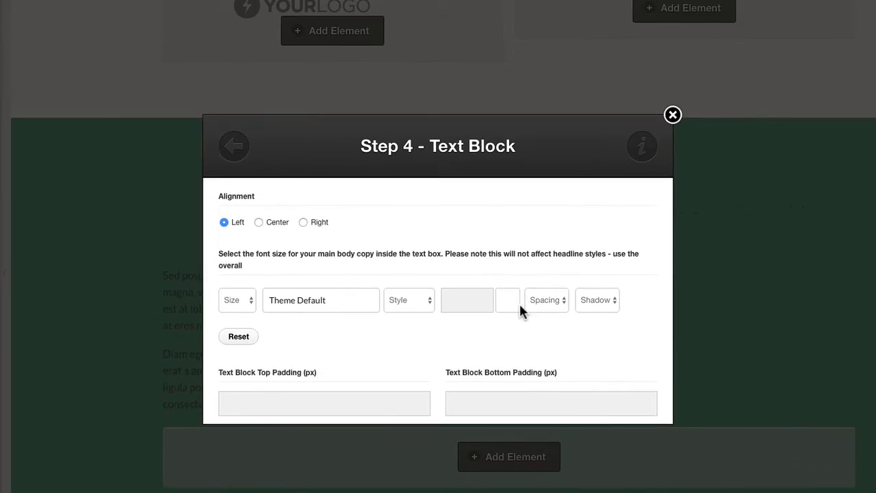
pyautogui.click(519, 310)
pyautogui.click(318, 425)
pyautogui.write('20')
pyautogui.click(551, 404)
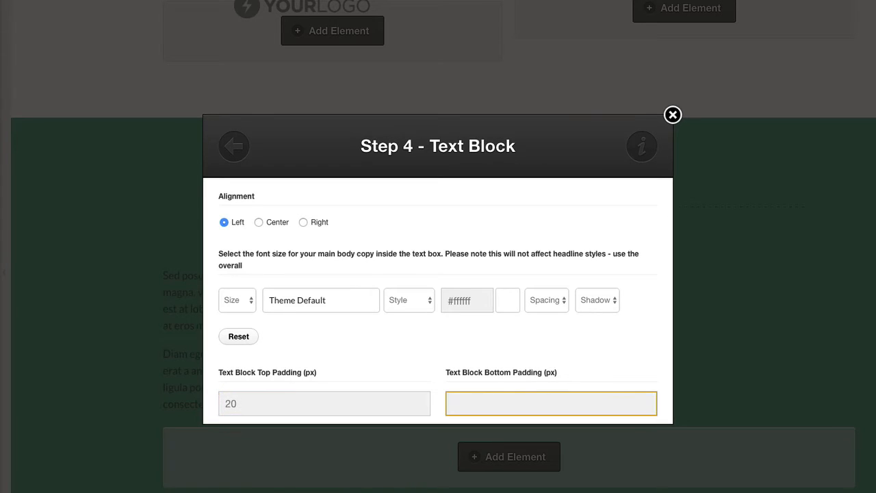
pyautogui.scroll(-5, 336, 227)
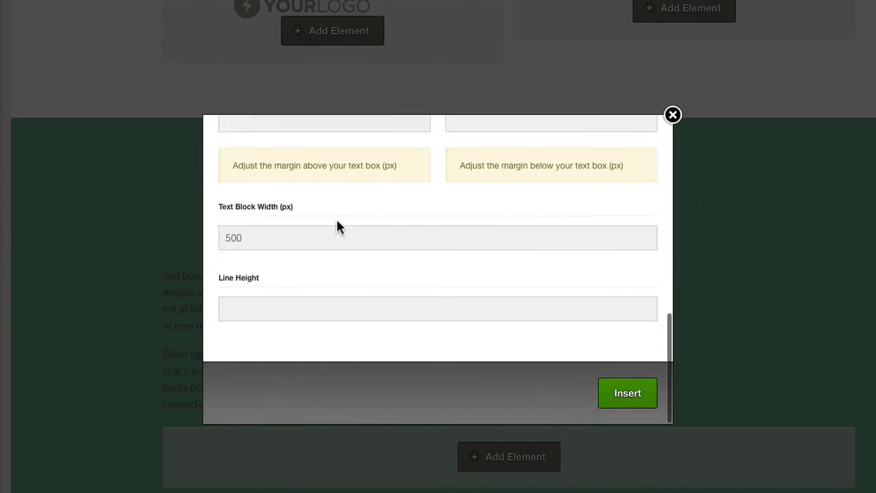
pyautogui.doubleClick(280, 238)
pyautogui.click(627, 394)
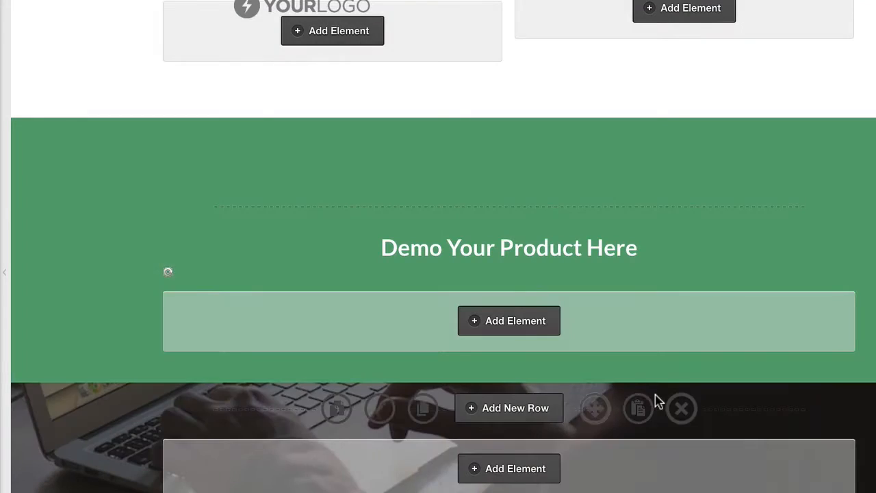
# - Center the "Cras justo odio" text block in the green row through its advanced options
pyautogui.click(769, 277)
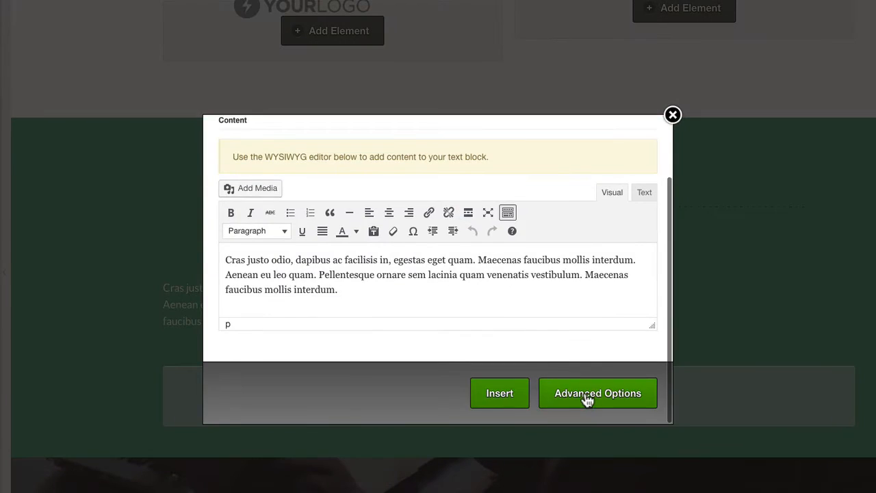
pyautogui.click(582, 397)
pyautogui.scroll(-10, 424, 295)
pyautogui.click(644, 400)
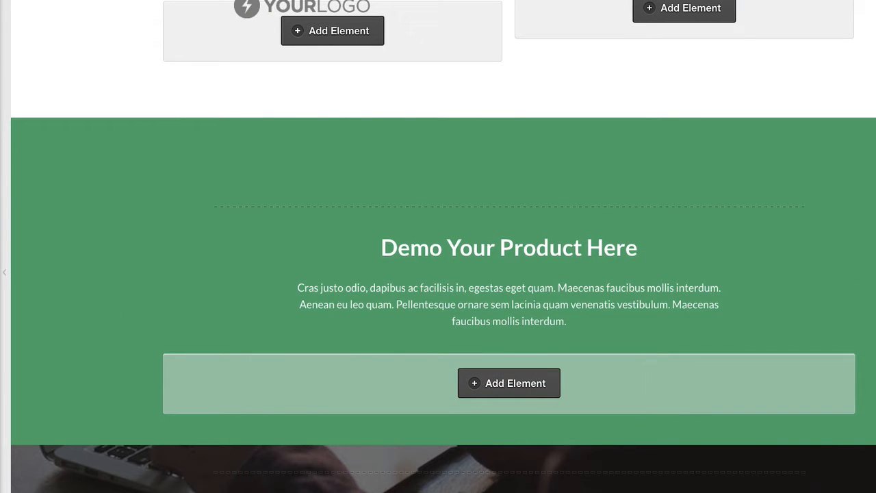
# - Start adding an image element below the green row's paragraph and open its media selection
pyautogui.scroll(-2, 504, 274)
pyautogui.click(508, 322)
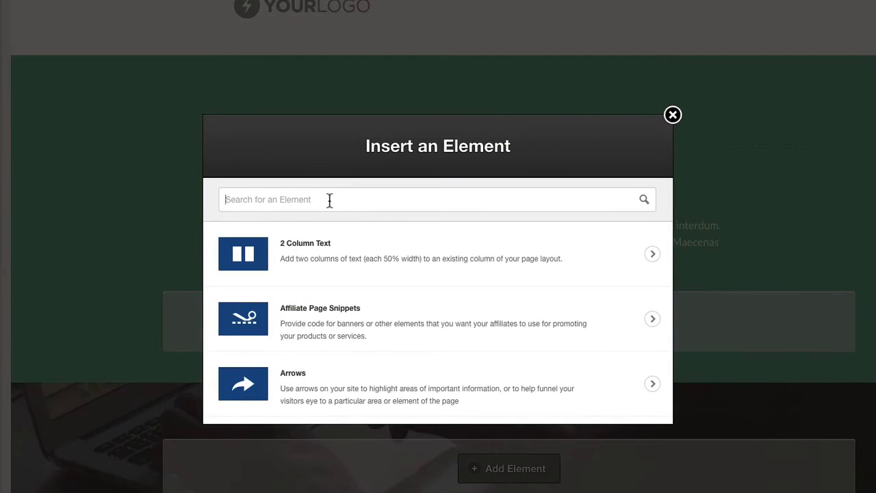
pyautogui.write('ima')
pyautogui.click(327, 373)
pyautogui.click(336, 317)
pyautogui.click(249, 224)
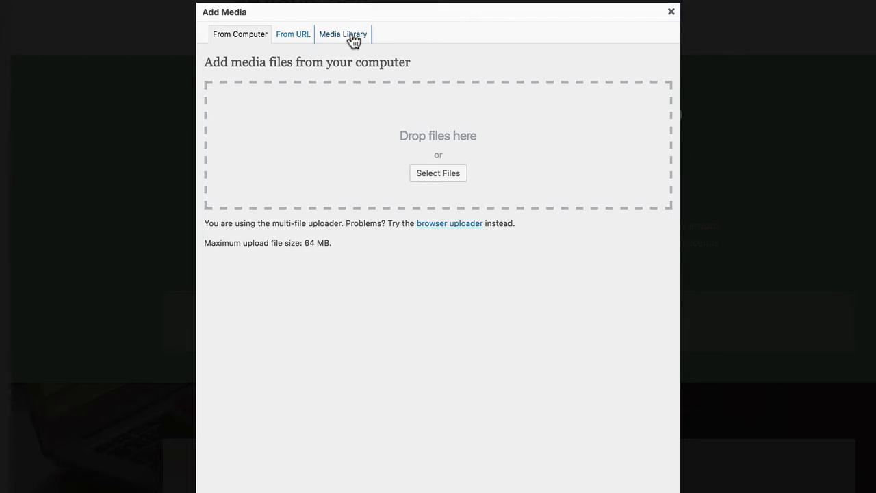
# - Choose the full-size device-sync image from the media library and insert it into the green row
pyautogui.click(352, 37)
pyautogui.click(528, 87)
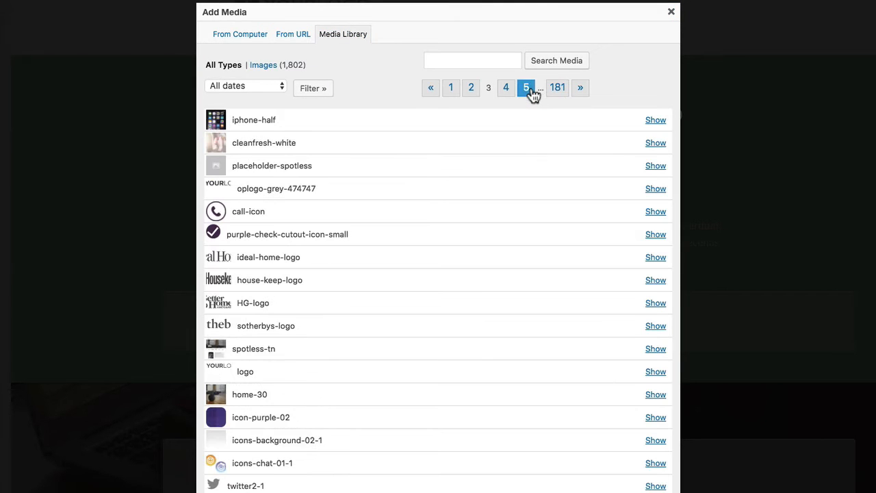
pyautogui.click(506, 87)
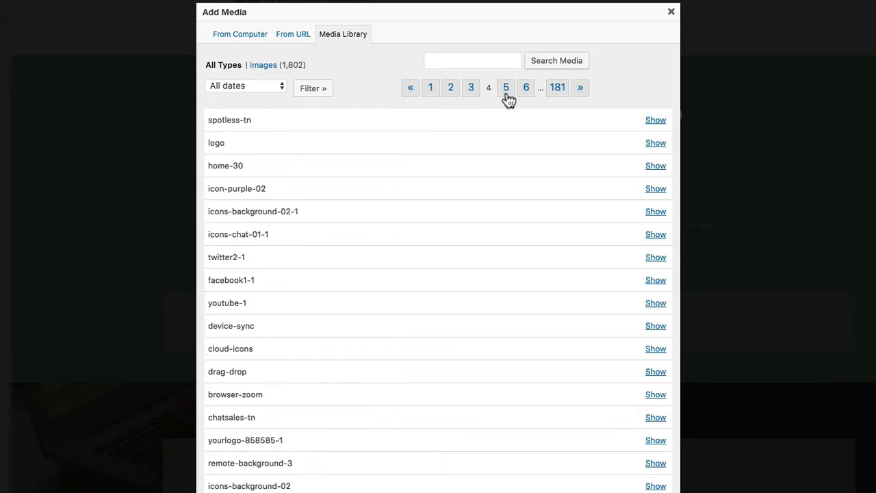
pyautogui.click(655, 326)
pyautogui.scroll(-3, 342, 381)
pyautogui.scroll(-5, 342, 381)
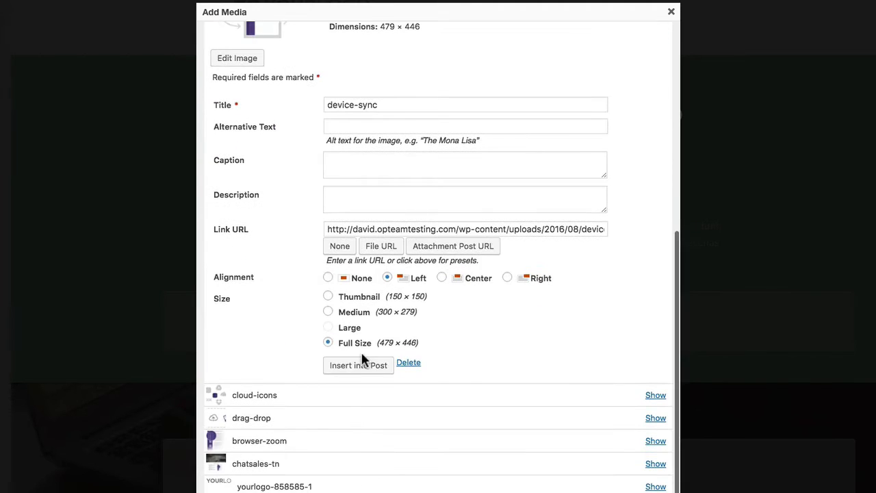
pyautogui.click(356, 361)
pyautogui.scroll(-5, 358, 370)
pyautogui.scroll(-3, 384, 375)
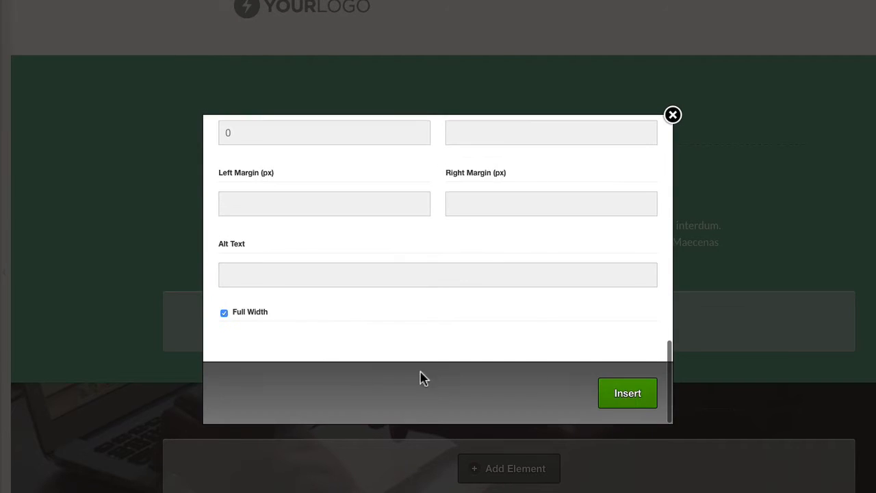
pyautogui.click(627, 393)
# - Duplicate the box holding the "See It In Action" button in the dark laptop-photo section
pyautogui.scroll(-4, 627, 394)
pyautogui.scroll(-10, 628, 395)
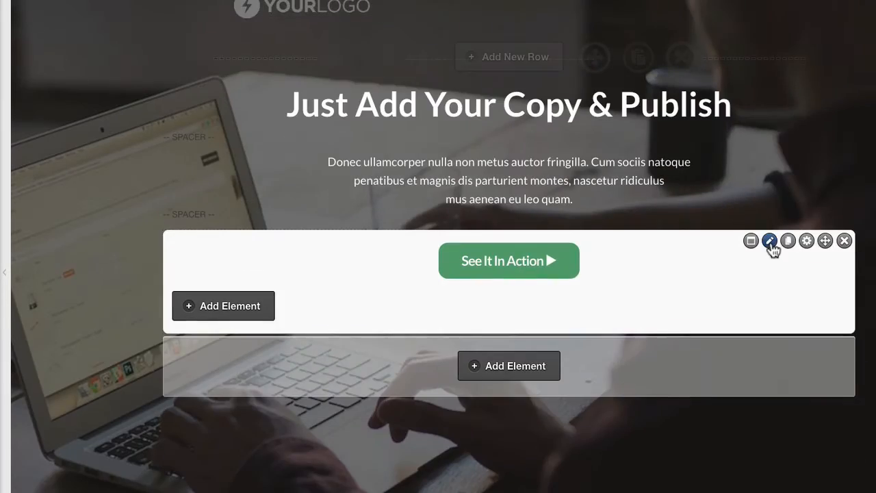
pyautogui.click(788, 240)
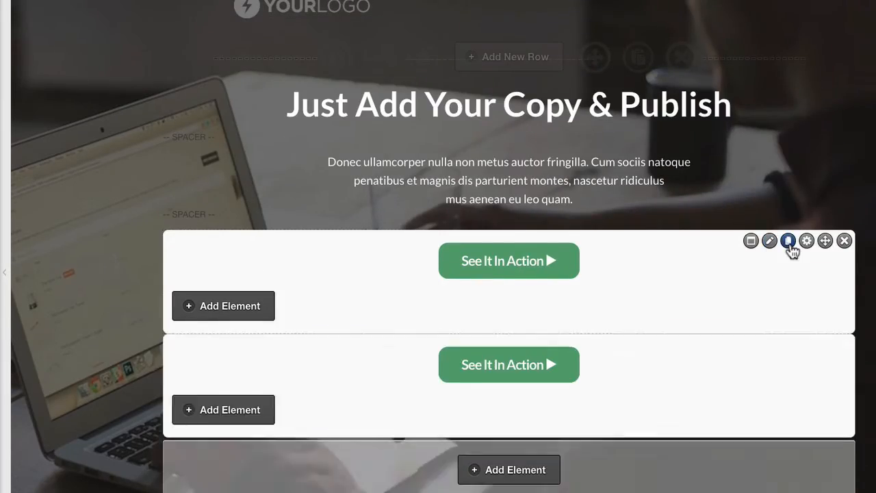
# - Move the duplicated "See It In Action" button element into the green section, below the device illustration
pyautogui.scroll(-2, 784, 219)
pyautogui.scroll(8, 814, 241)
pyautogui.scroll(-10, 757, 297)
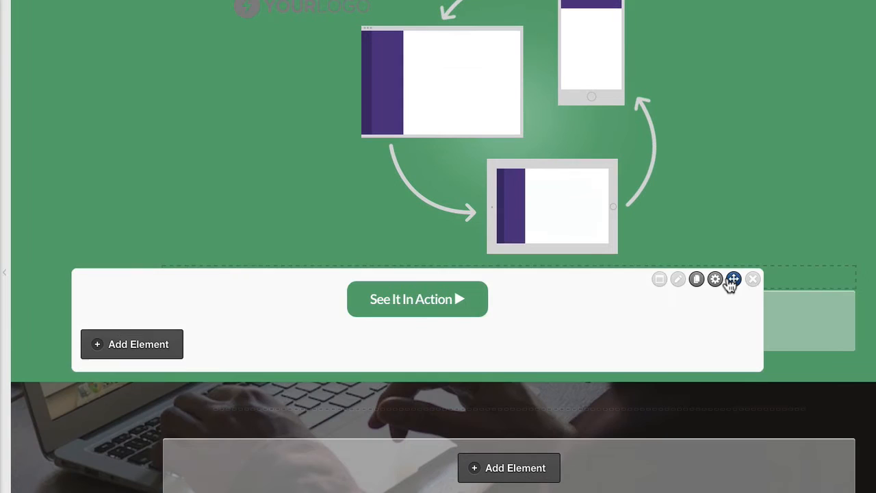
pyautogui.moveTo(731, 284); pyautogui.dragTo(737, 286)
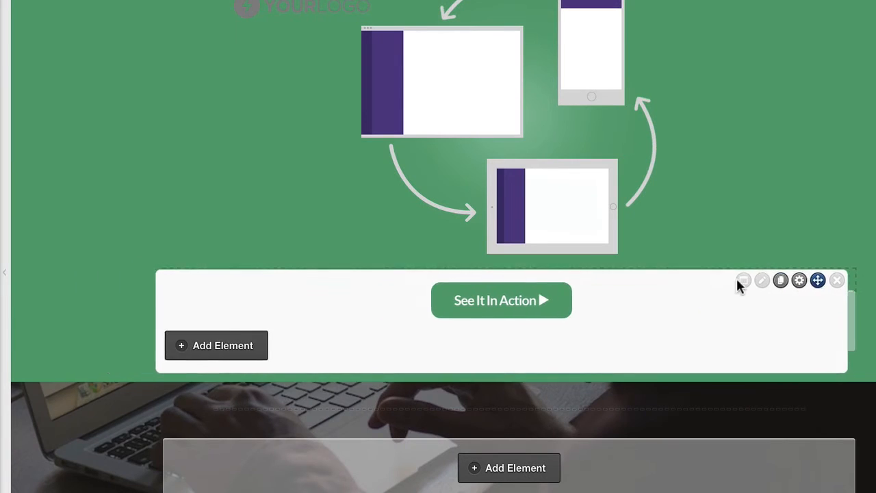
# - Insert a 10 px Vertical Spacing element in the green section, between the device illustration and the button
pyautogui.click(528, 410)
pyautogui.write('ima')
pyautogui.write('spac')
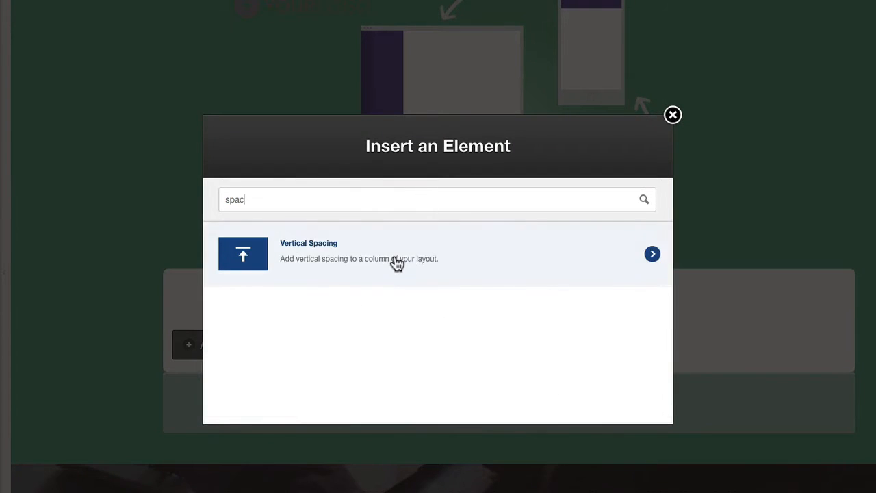
pyautogui.click(397, 263)
pyautogui.click(371, 228)
pyautogui.write('10')
pyautogui.scroll(-1, 600, 389)
pyautogui.click(602, 391)
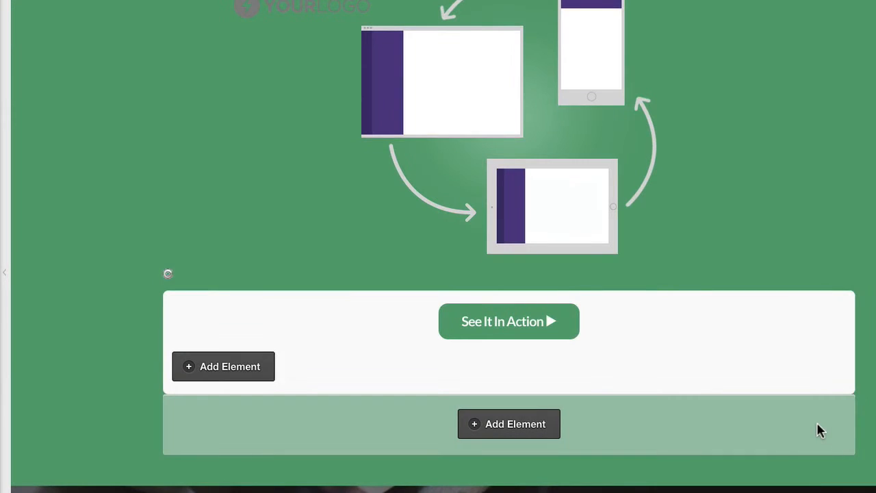
# - Edit the button in the green section so its text reads "Live Demo Here ▶"
pyautogui.click(750, 276)
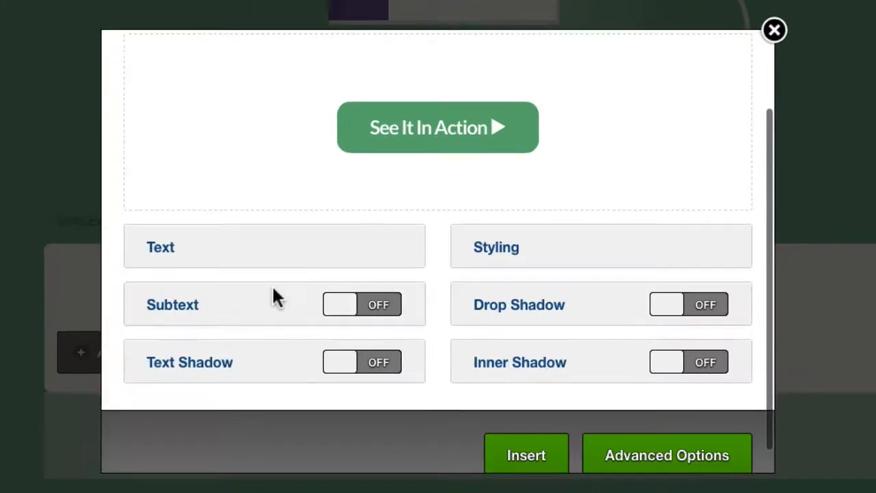
pyautogui.click(161, 248)
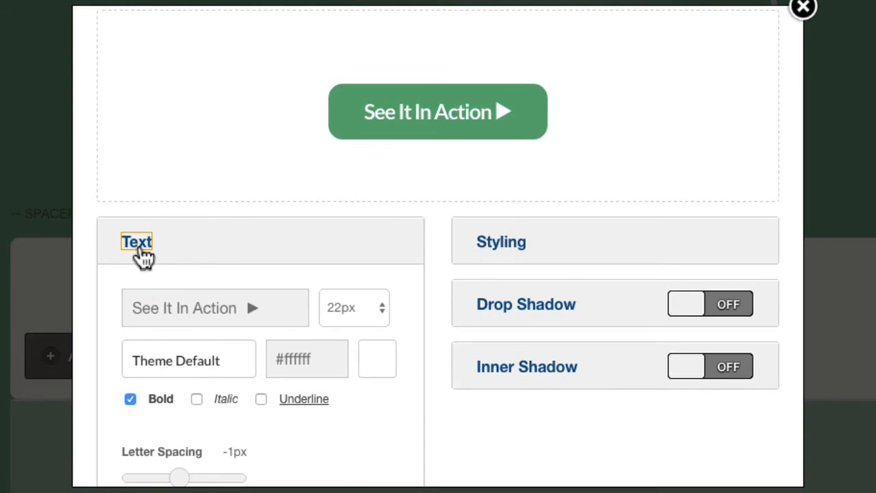
pyautogui.tripleClick(179, 304)
pyautogui.write('Live Demo Here')
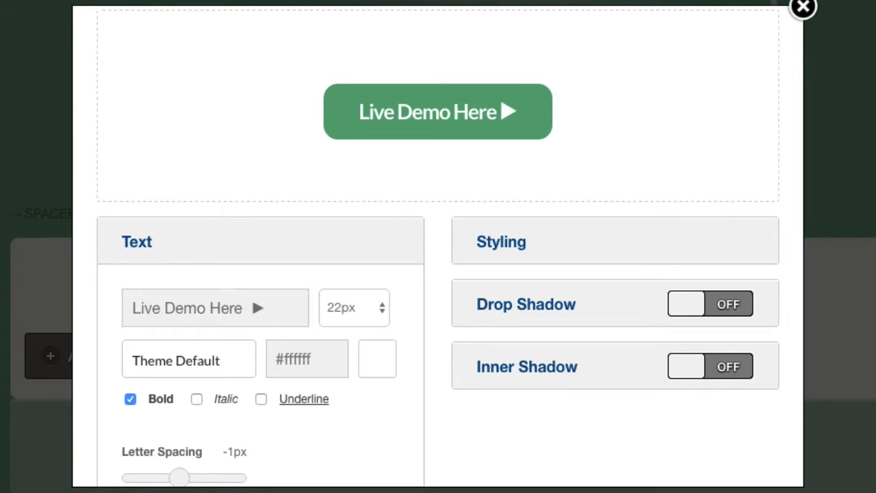
pyautogui.click(492, 432)
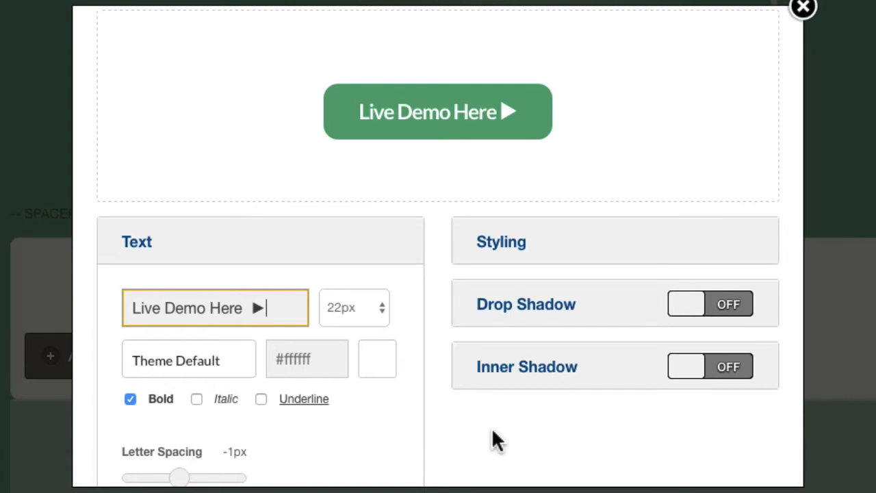
# - Expand the button's styling options and set its text size to 18px
pyautogui.click(488, 252)
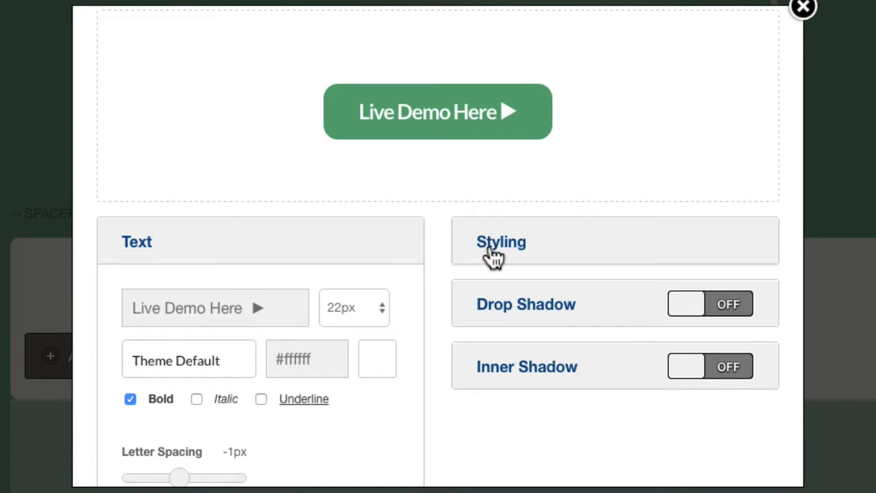
pyautogui.click(385, 314)
pyautogui.click(367, 236)
pyautogui.scroll(-1, 438, 309)
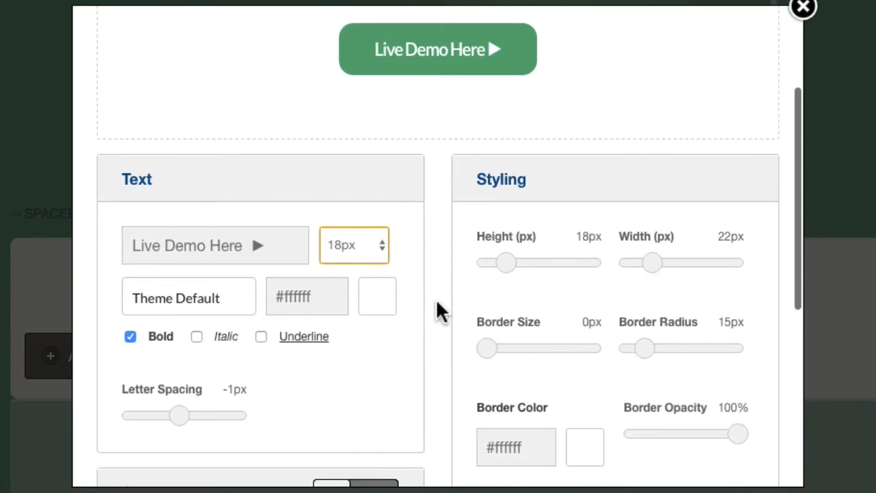
pyautogui.scroll(1, 438, 309)
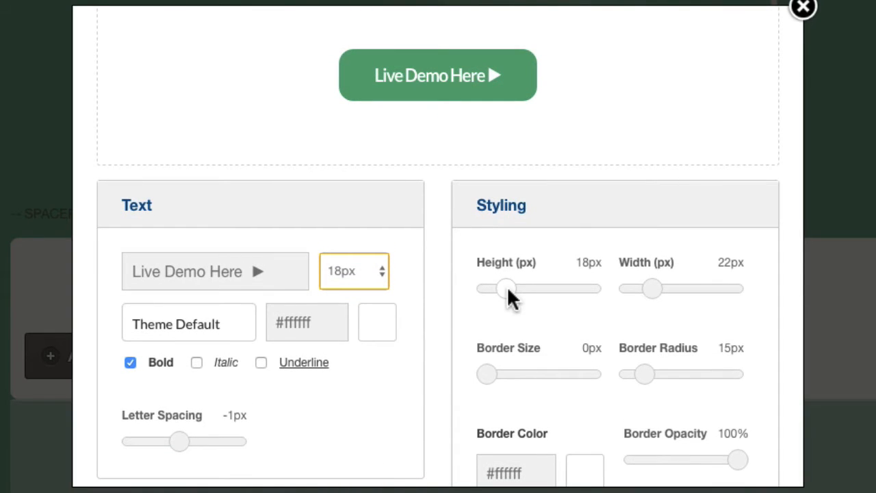
# - Clear the button's background colour and apply the button changes to the page
pyautogui.scroll(-3, 527, 322)
pyautogui.click(528, 375)
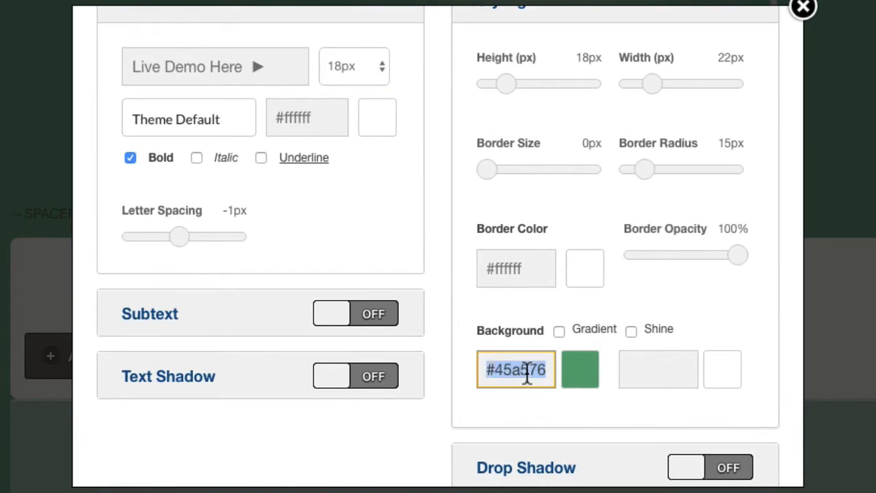
pyautogui.press('BackSpace')
pyautogui.scroll(-2, 582, 434)
pyautogui.click(539, 442)
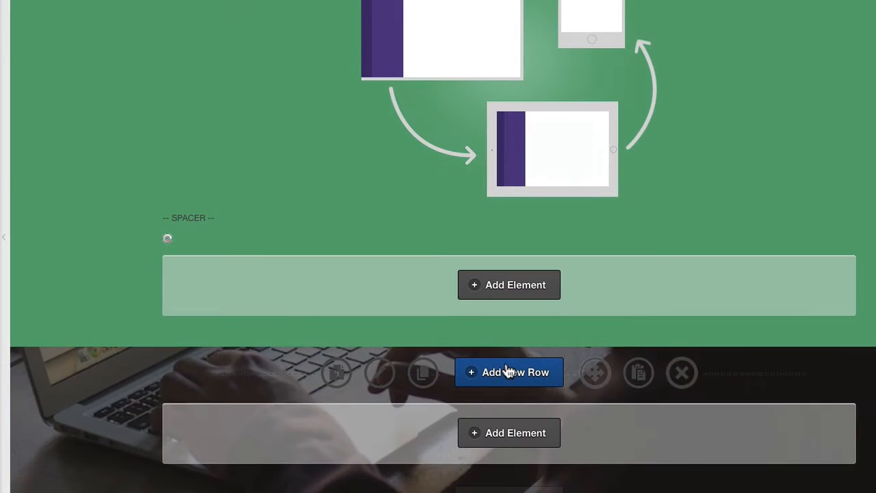
# - Save the page
pyautogui.press('super+s')
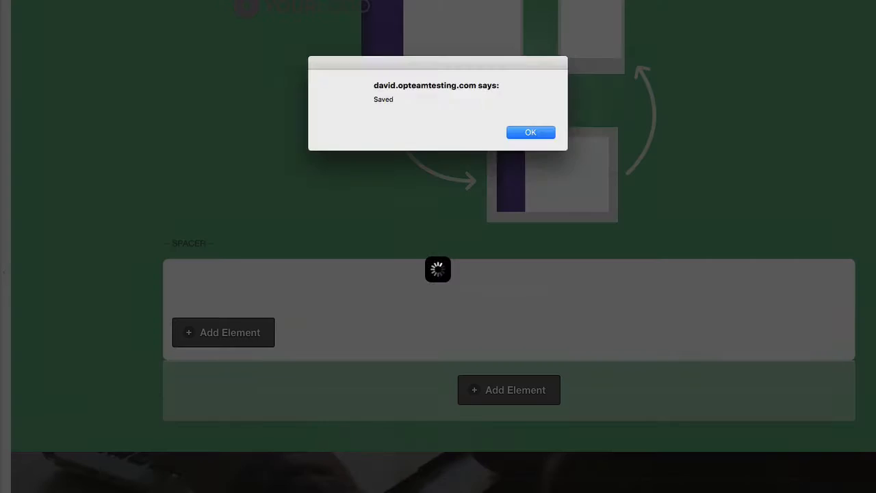
pyautogui.press('Return')
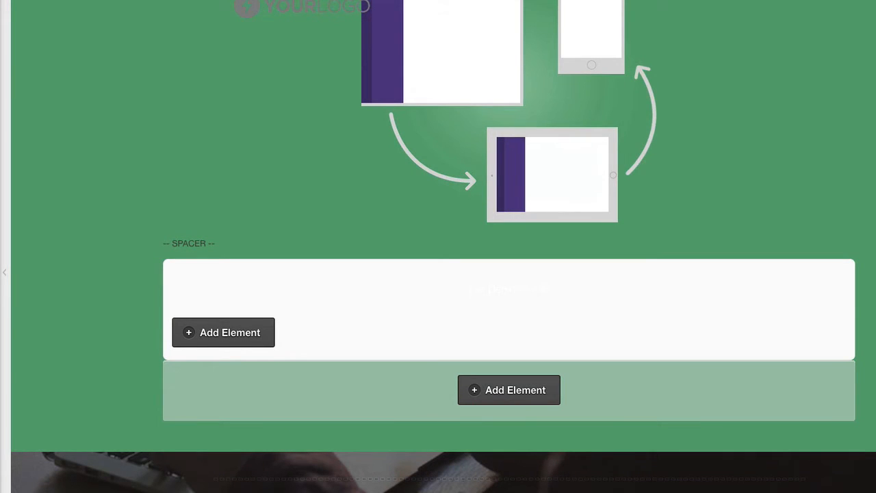
pyautogui.press('super+s')
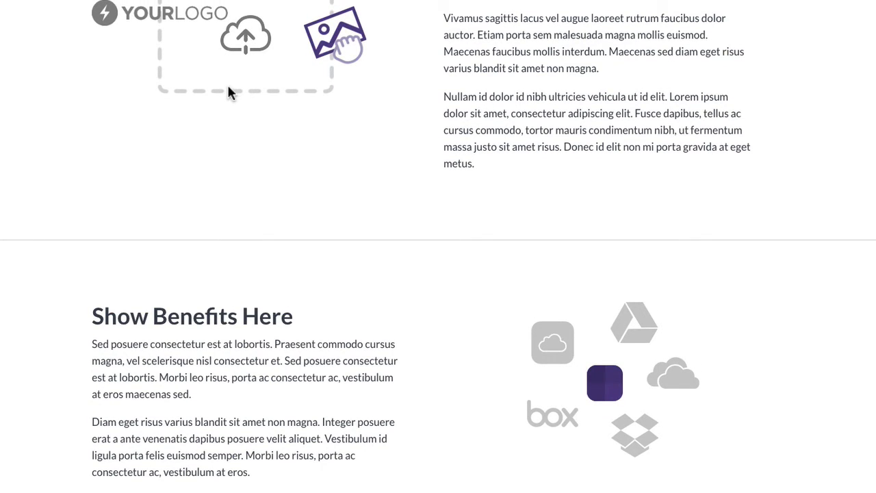
# - Preview the green demo section on the live page and test the "Live Demo Here" button's video popup
pyautogui.scroll(-8, 237, 86)
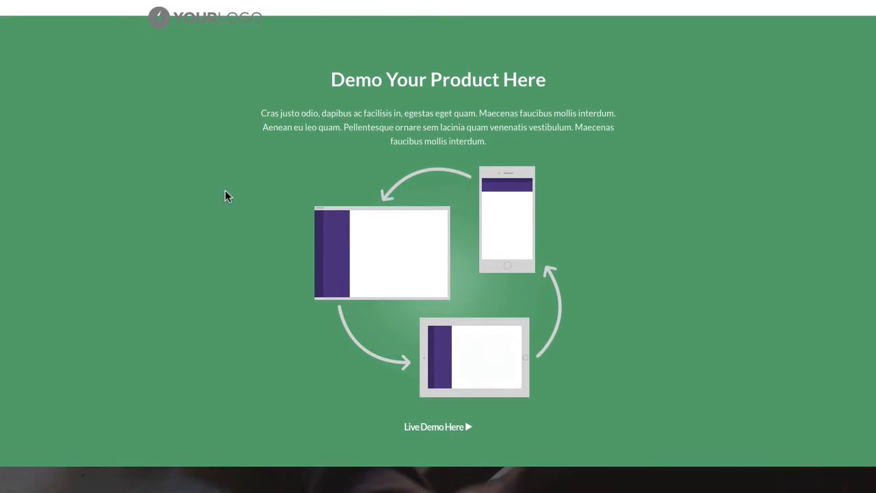
pyautogui.click(420, 427)
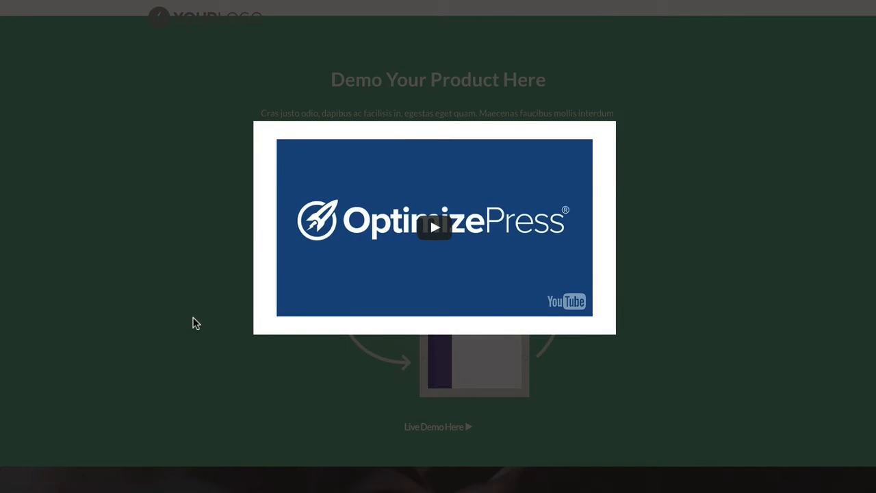
pyautogui.click(194, 323)
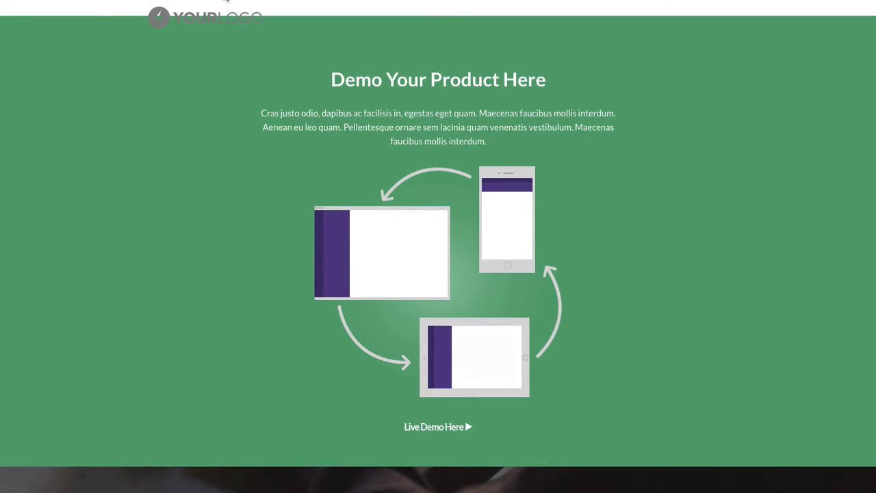
# - Reopen the page in the Live Editor and insert a 100 px Vertical Spacing element in the laptop photo row
pyautogui.click(225, 2)
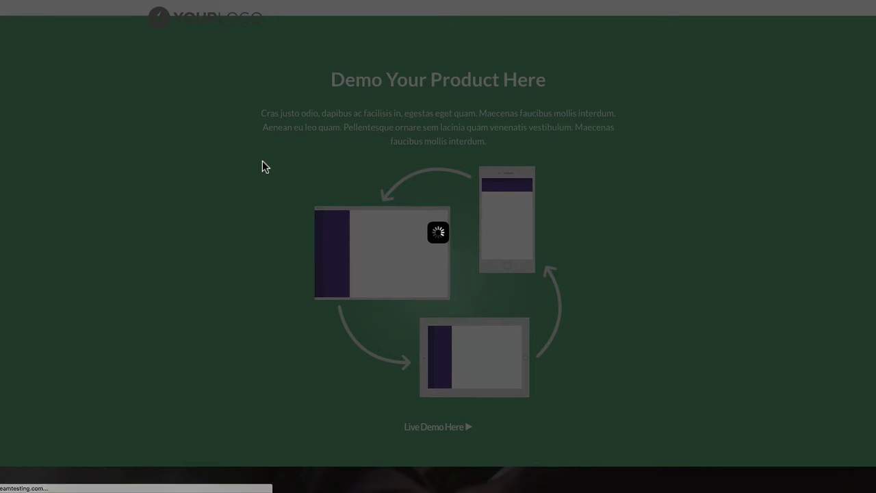
pyautogui.scroll(-10, 262, 160)
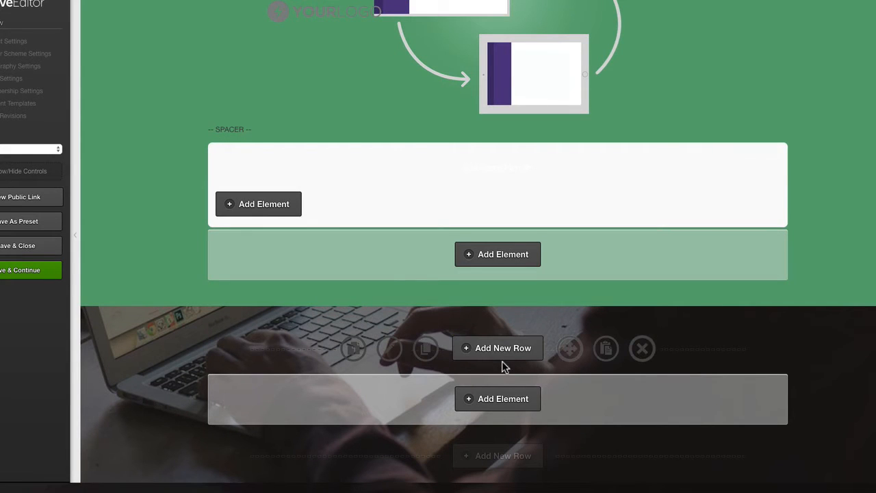
pyautogui.click(484, 400)
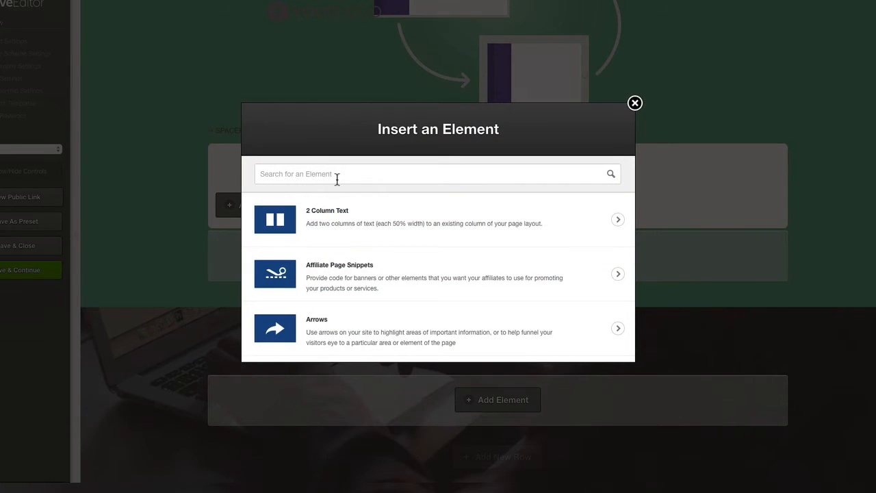
pyautogui.write('space')
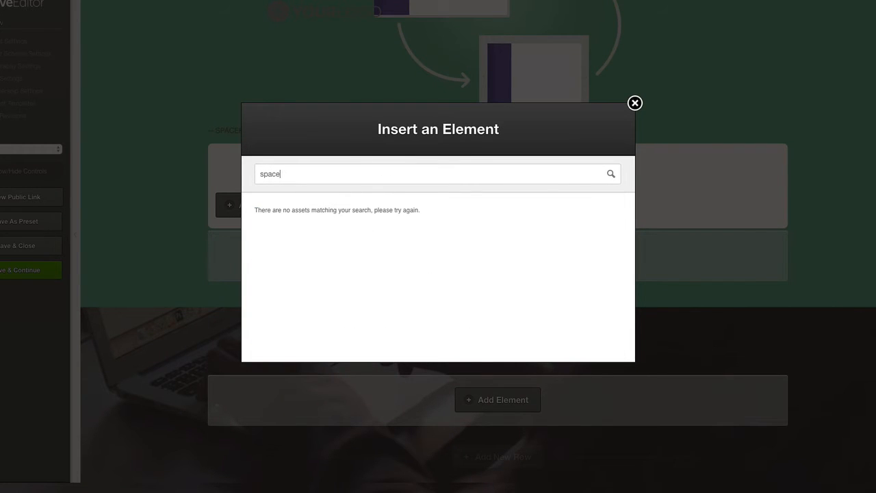
pyautogui.write('r')
pyautogui.press('BackSpace')
pyautogui.press('BackSpace')
pyautogui.press('BackSpace')
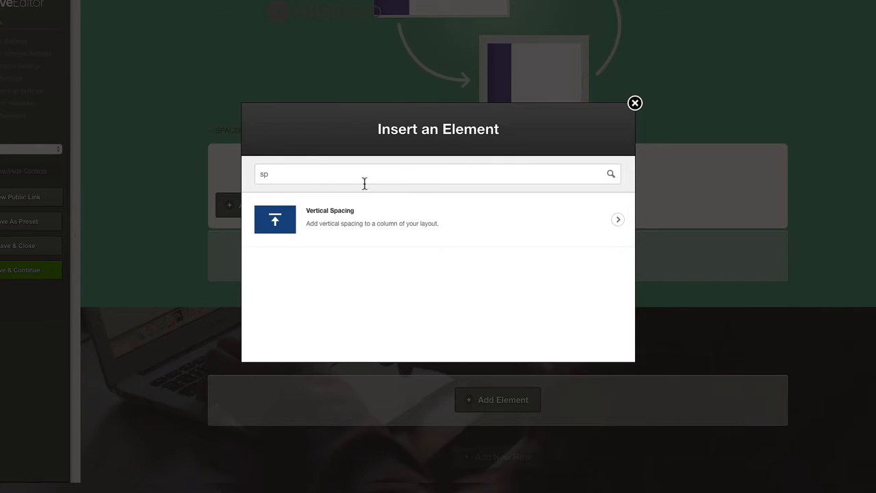
pyautogui.click(376, 221)
pyautogui.write('10')
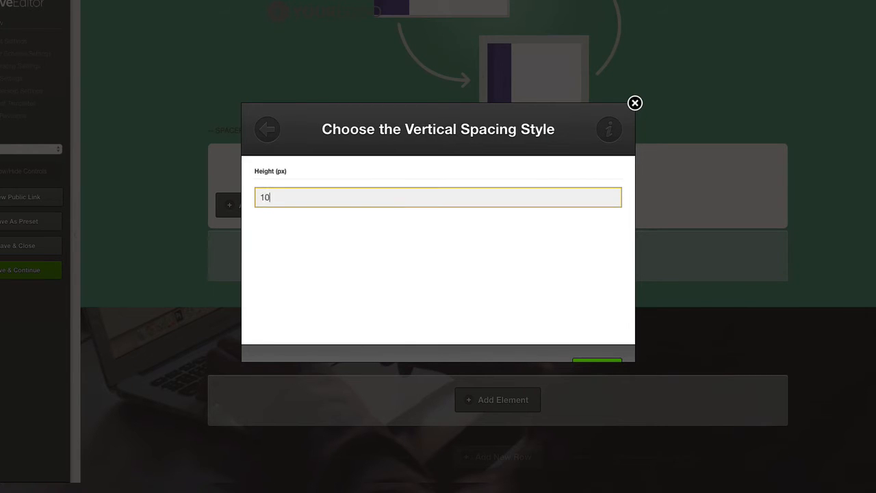
pyautogui.write('0')
pyautogui.click(596, 331)
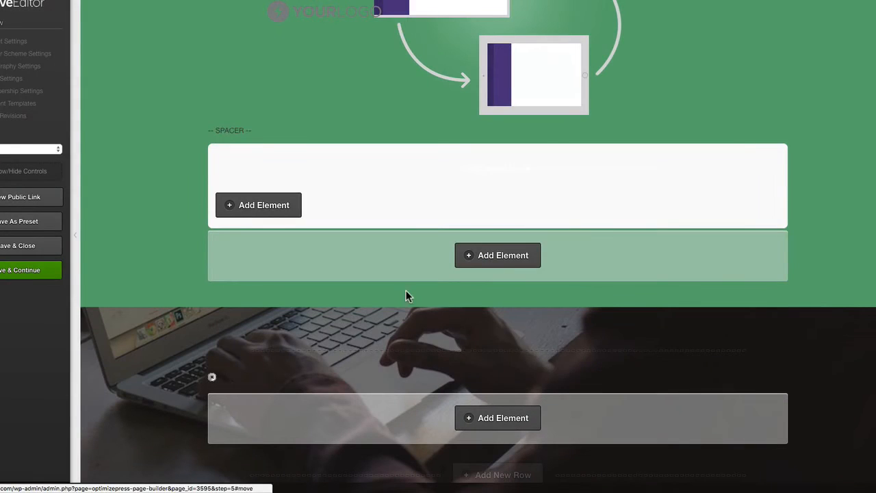
# - Review the photo row's spacing, and switch to the Slack reference page to examine its blue apps section and what follows
pyautogui.scroll(-2, 335, 356)
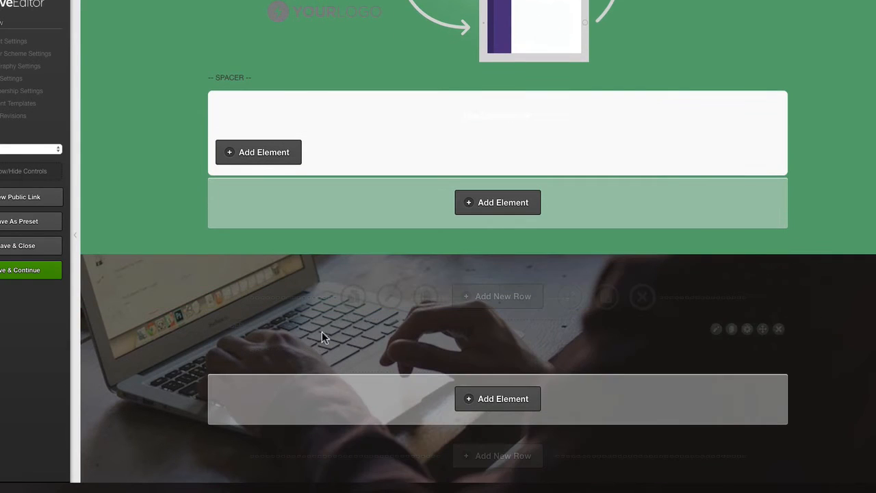
pyautogui.scroll(2, 323, 318)
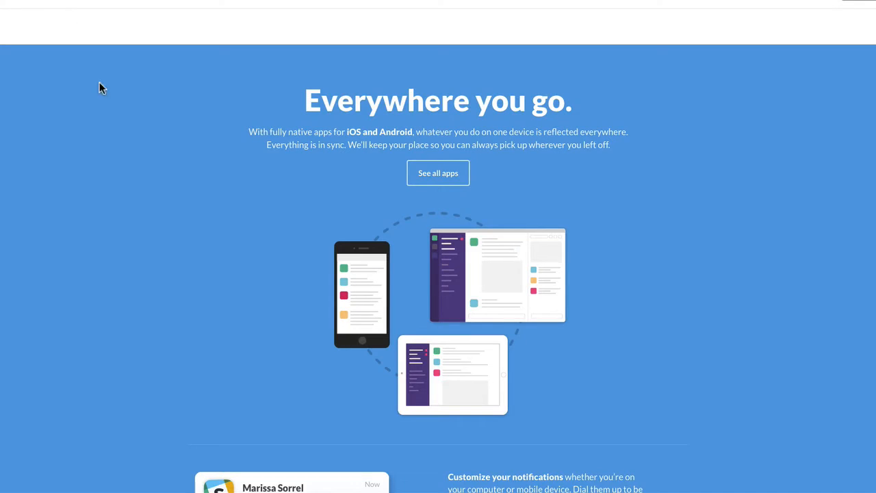
pyautogui.scroll(-3, 157, 151)
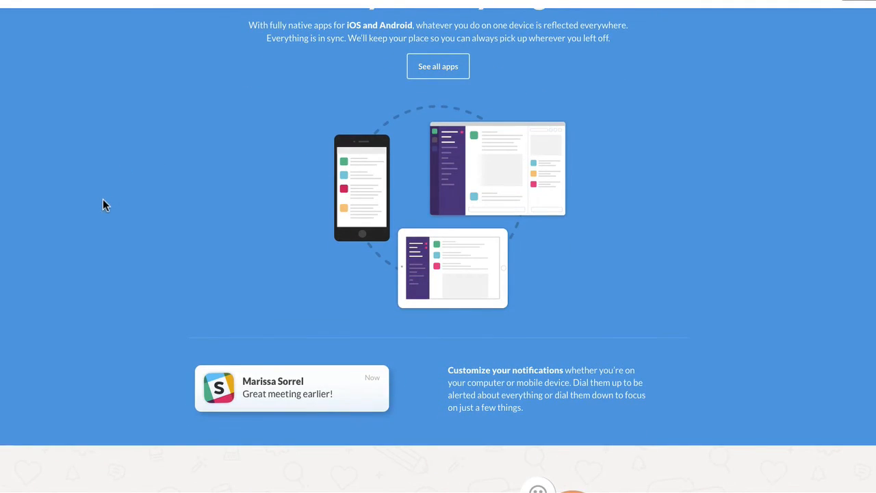
pyautogui.scroll(-5, 140, 197)
pyautogui.scroll(2, 182, 253)
pyautogui.scroll(-3, 182, 255)
pyautogui.scroll(1, 182, 258)
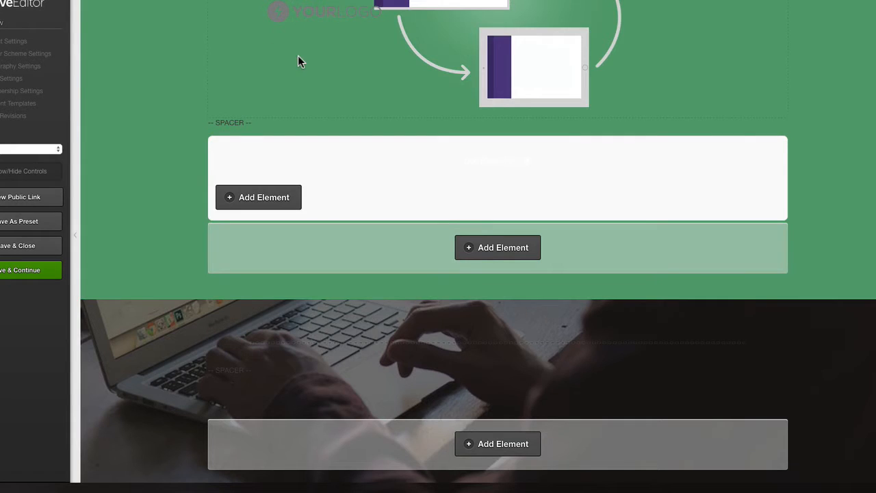
# - Return to the Live Editor and insert a plain line Divider element below the button in the green section
pyautogui.scroll(-1, 342, 151)
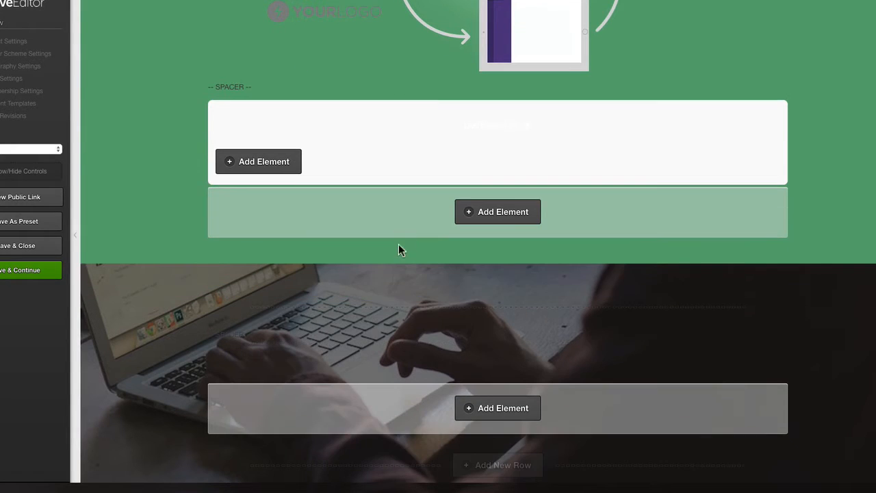
pyautogui.click(505, 208)
pyautogui.write('div')
pyautogui.click(340, 222)
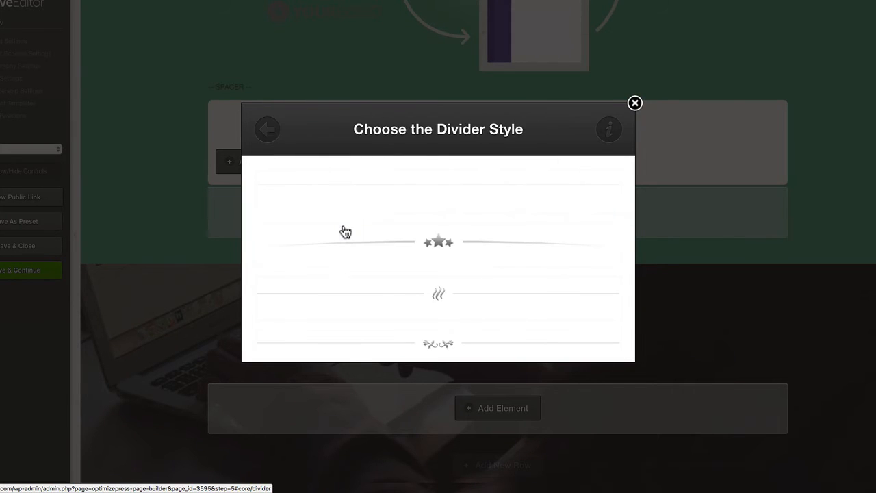
pyautogui.click(391, 195)
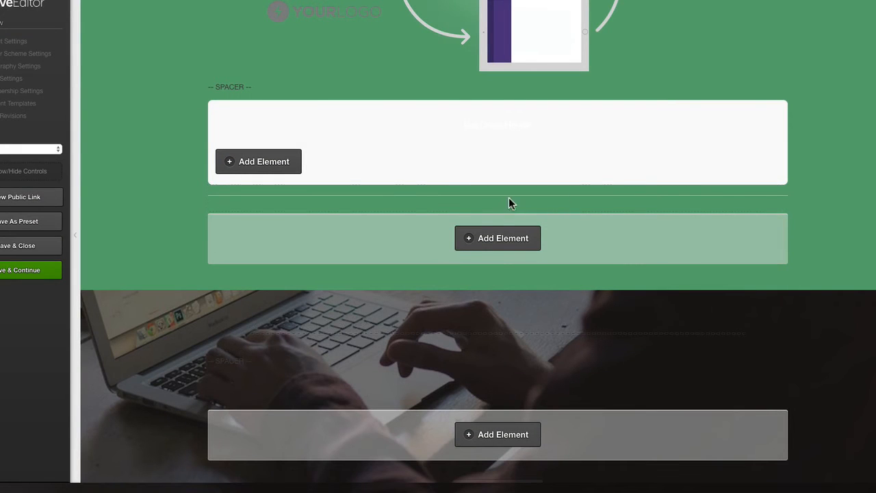
# - Edit the green section's divider to use a different plain line style
pyautogui.click(715, 194)
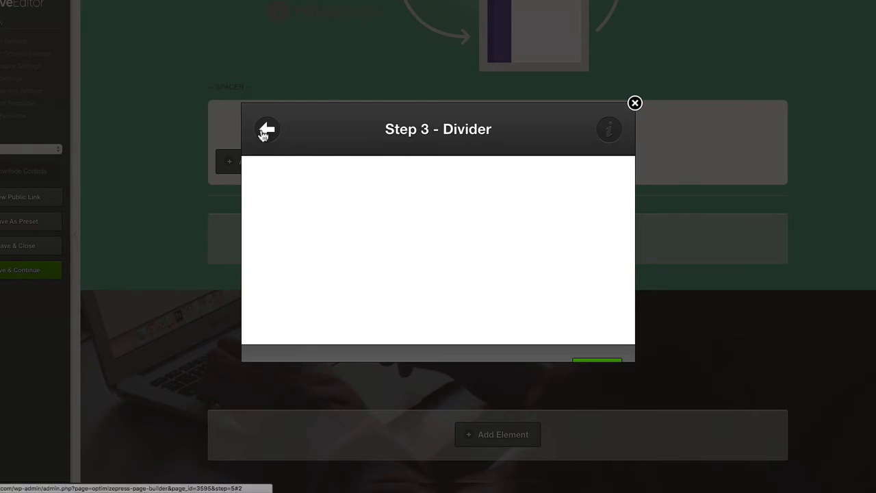
pyautogui.scroll(-3, 370, 220)
pyautogui.click(410, 194)
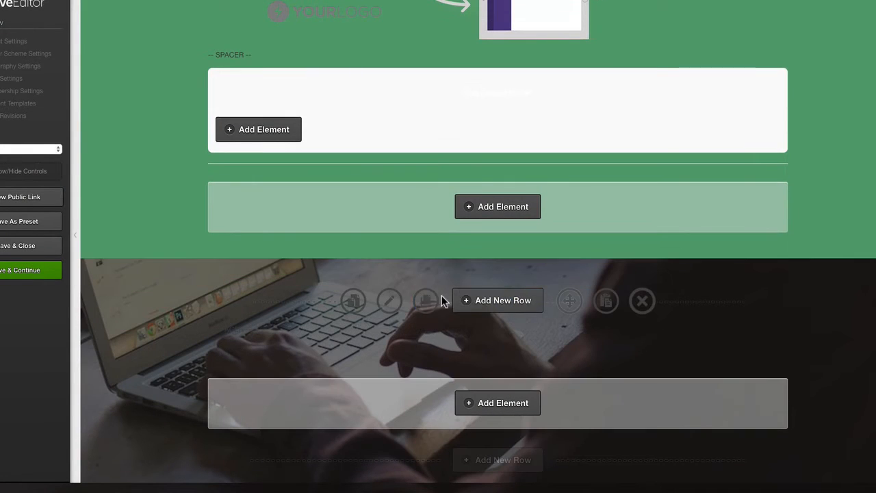
# - Add a two-column row between the green section and the laptop photo row
pyautogui.click(475, 300)
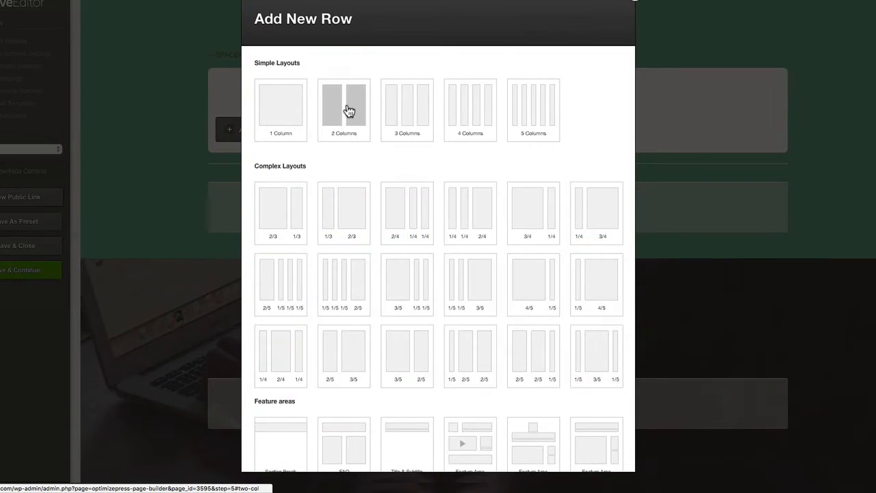
pyautogui.click(349, 112)
pyautogui.scroll(-3, 438, 240)
pyautogui.click(577, 451)
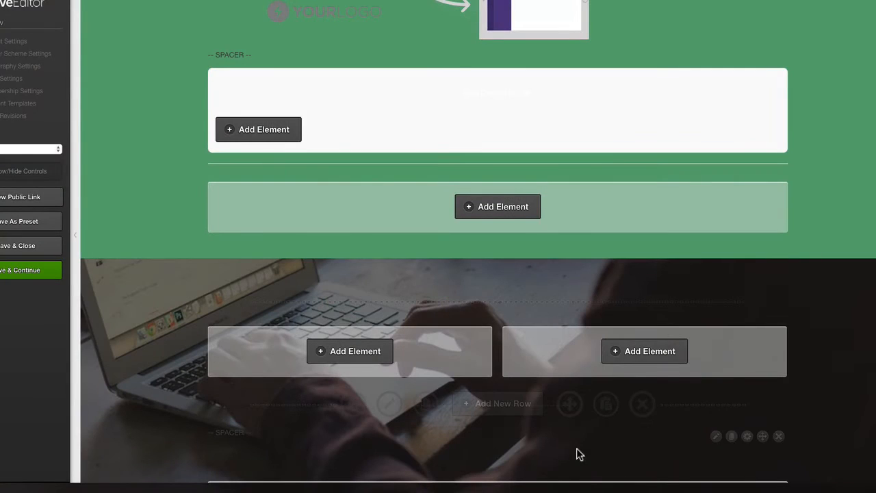
# - Make the new two-column row full width with a #45a576 background start color
pyautogui.click(395, 301)
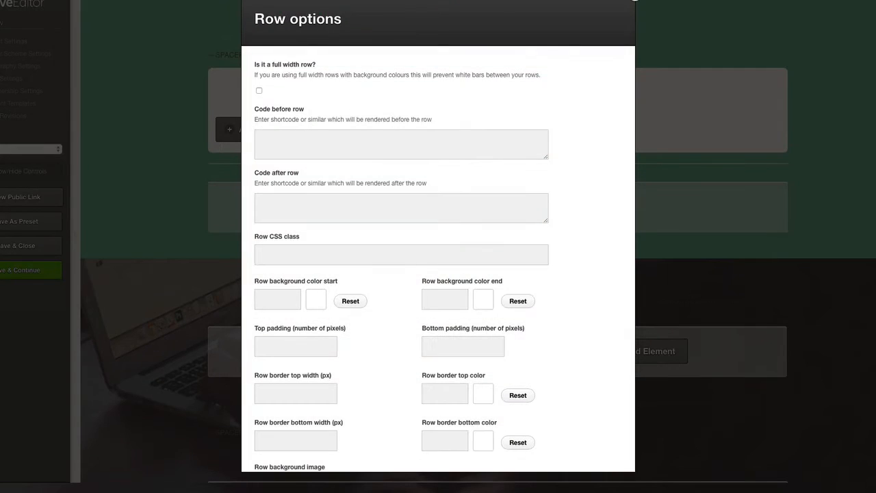
pyautogui.click(274, 299)
pyautogui.write('#45a576')
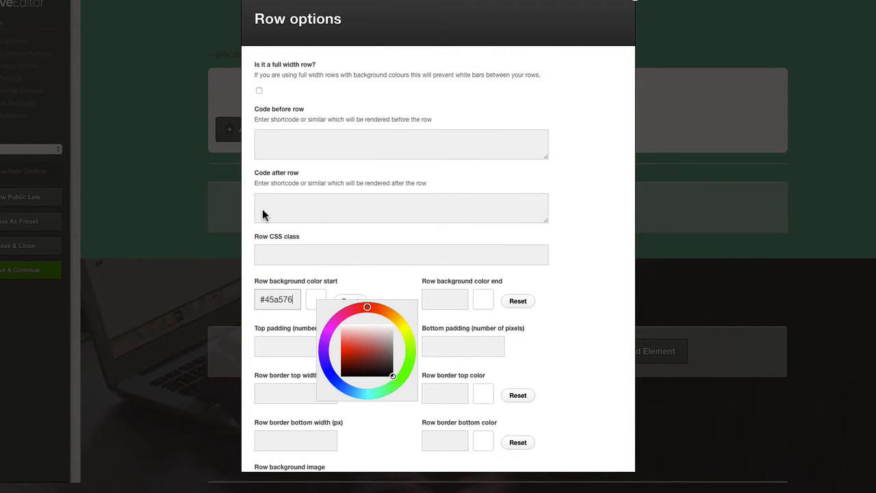
pyautogui.click(262, 95)
pyautogui.click(259, 91)
# - Set the two-column row's top padding to 30 px and bottom padding to 80 px, and apply the row options
pyautogui.click(312, 351)
pyautogui.write('3')
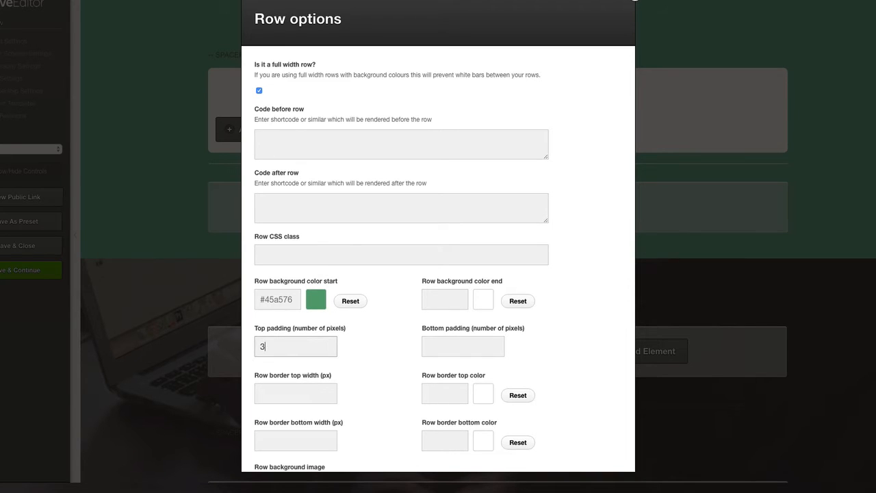
pyautogui.write('0')
pyautogui.click(460, 348)
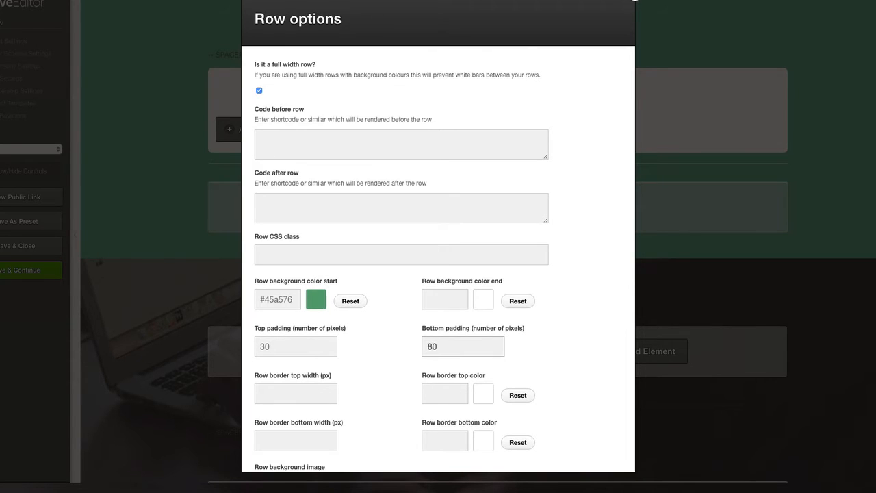
pyautogui.write('90')
pyautogui.scroll(-3, 612, 451)
pyautogui.click(609, 448)
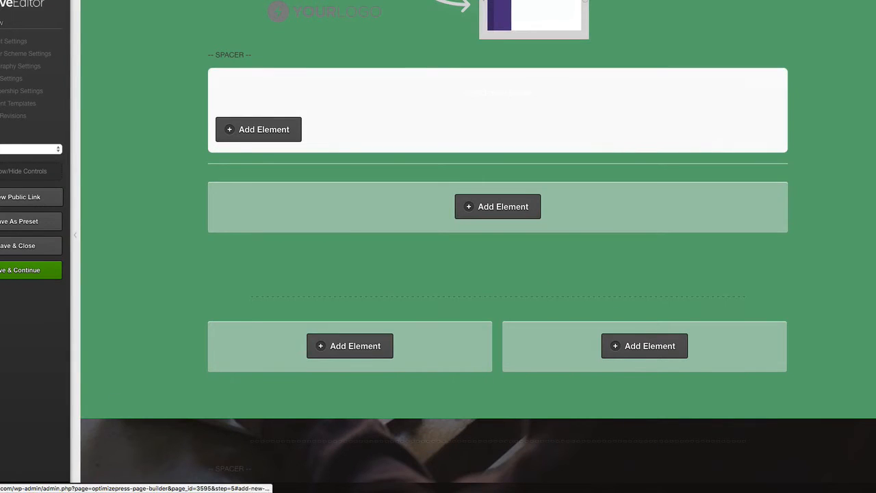
# - Duplicate the paragraph under "Demo Your Product Here", delete the surplus copy and move the remaining copy into the two-column row's right column
pyautogui.scroll(7, 507, 345)
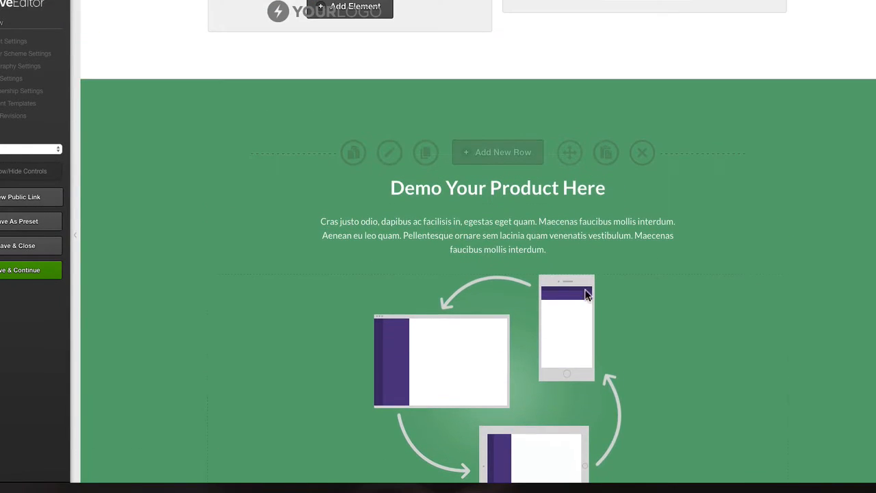
pyautogui.click(731, 213)
pyautogui.click(731, 213)
pyautogui.click(634, 102)
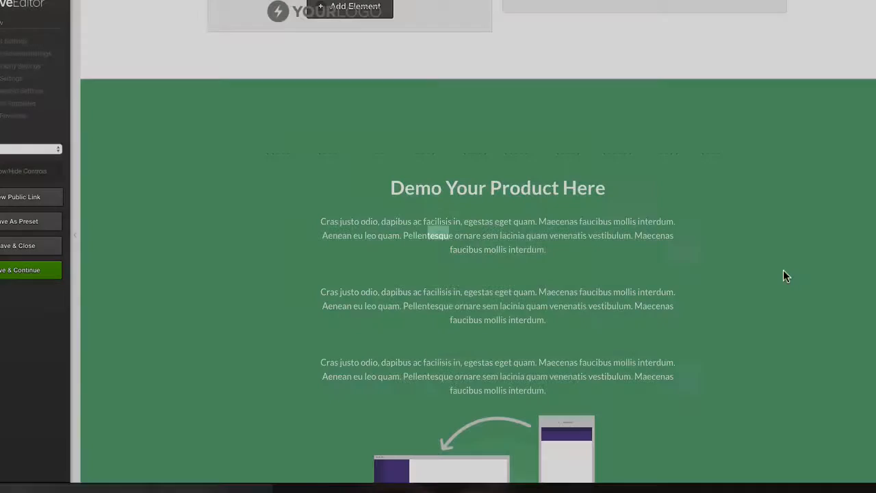
pyautogui.click(779, 283)
pyautogui.press('Return')
pyautogui.scroll(-4, 780, 287)
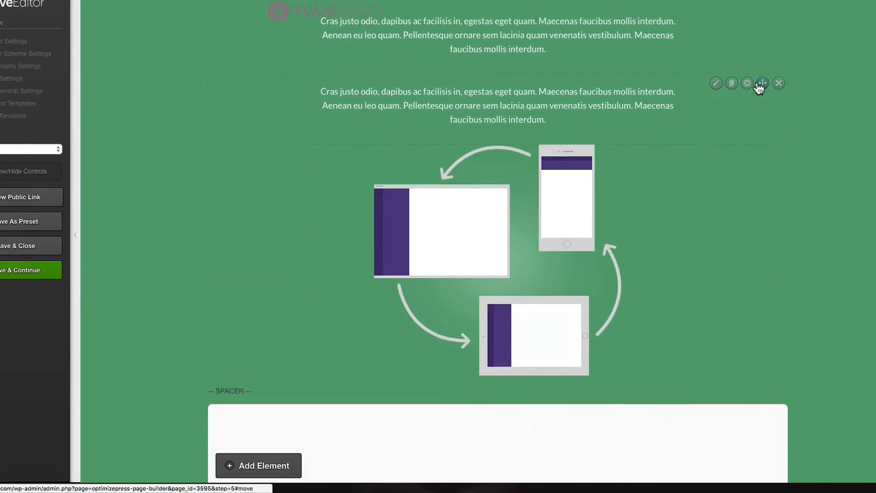
pyautogui.scroll(-5, 688, 164)
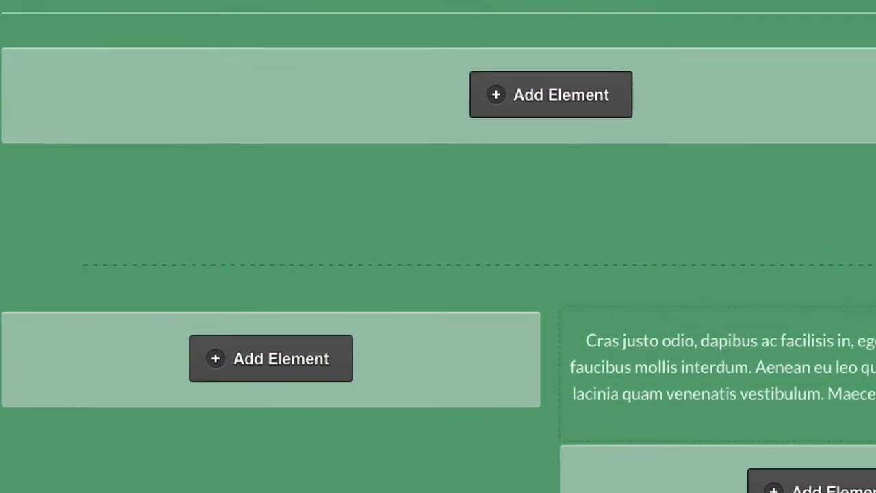
# - Left-align the copied text block, with 5 px top padding, no bottom padding value and 50 px left padding
pyautogui.click(685, 370)
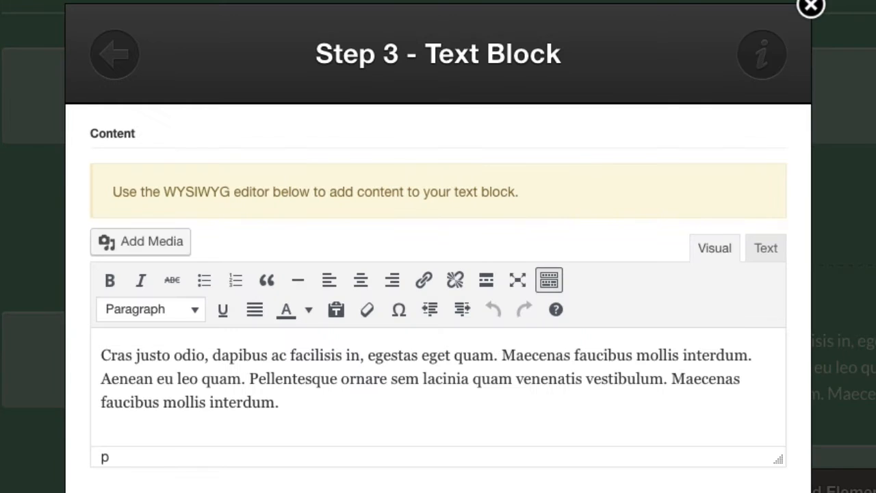
pyautogui.scroll(-2, 325, 247)
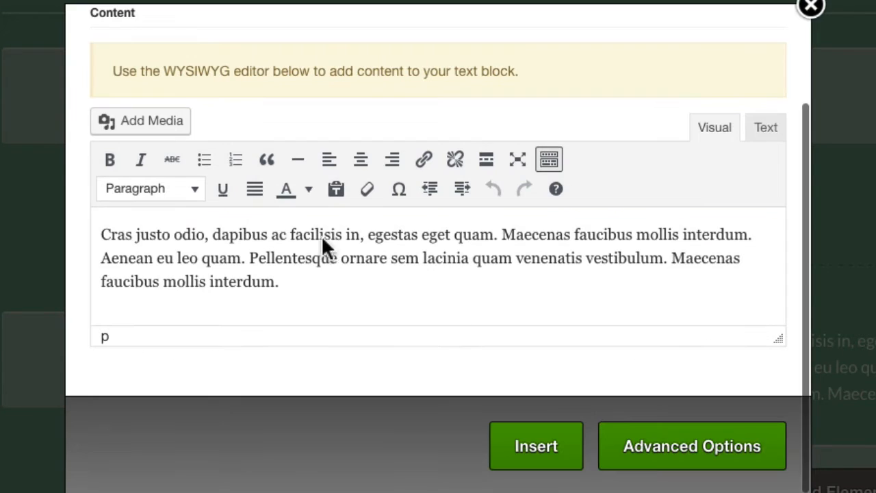
pyautogui.click(633, 460)
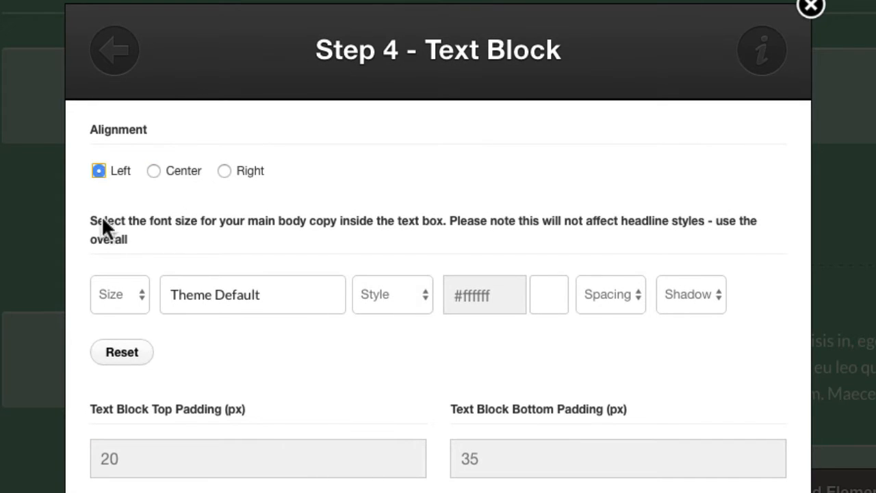
pyautogui.scroll(-3, 103, 226)
pyautogui.click(153, 228)
pyautogui.write('5')
pyautogui.click(546, 241)
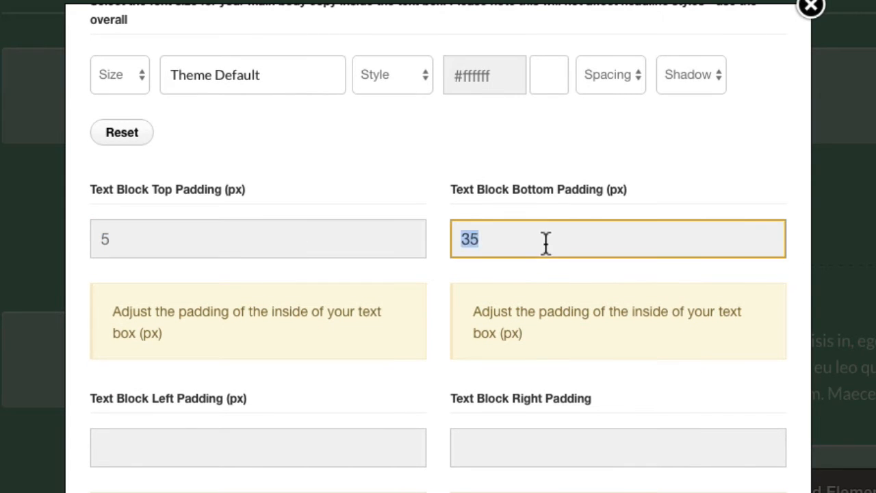
pyautogui.press('BackSpace')
pyautogui.click(181, 452)
pyautogui.write('5')
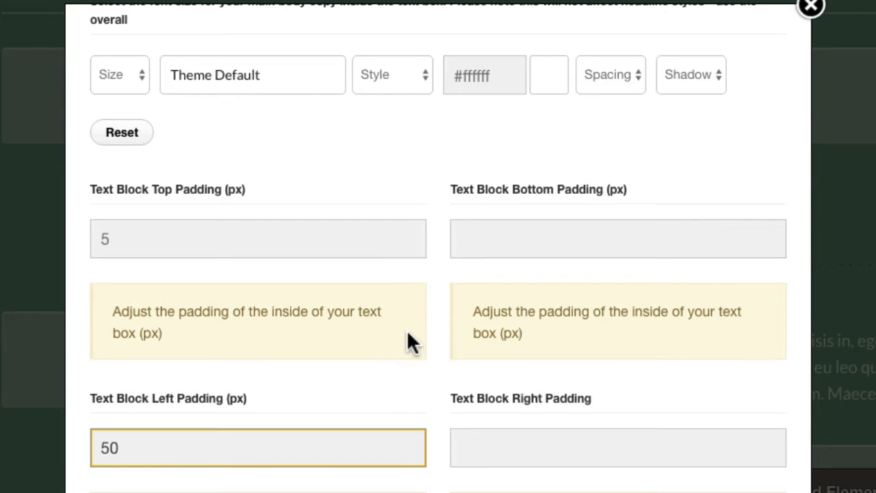
pyautogui.write('0')
# - Set the copied text block's width to 400 px and apply its changes
pyautogui.scroll(-7, 190, 182)
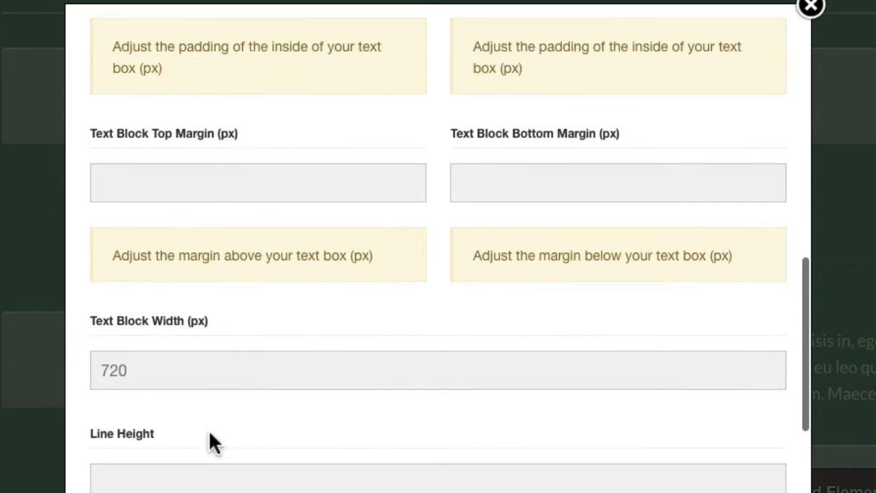
pyautogui.doubleClick(203, 369)
pyautogui.write('400')
pyautogui.scroll(-3, 738, 411)
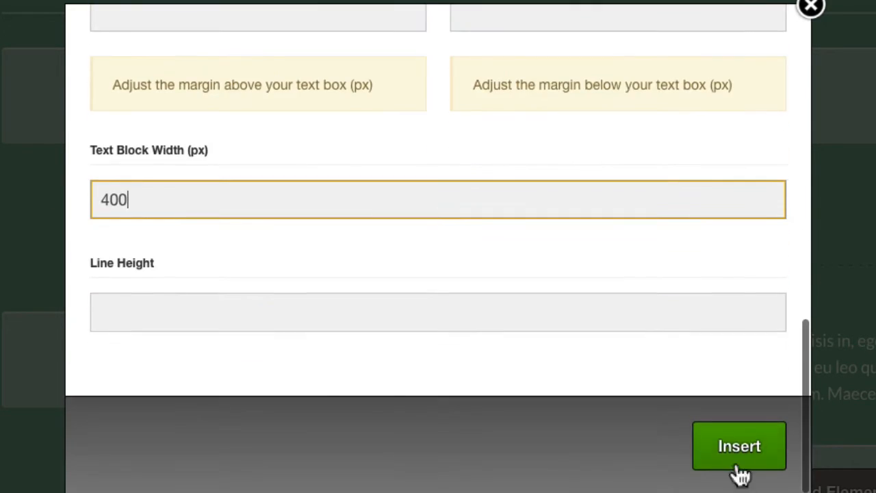
pyautogui.click(738, 448)
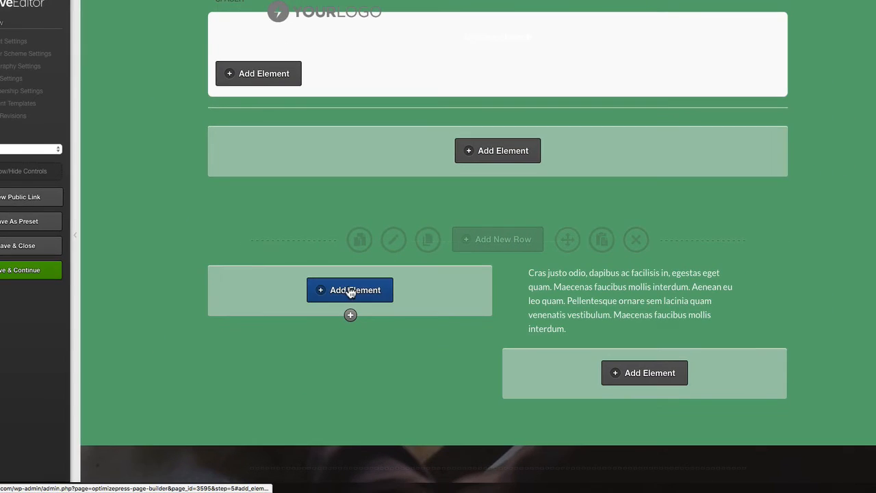
# - Start a Feature Box in the two-column row's left column, using a style without a title and leaving the content empty
pyautogui.click(347, 292)
pyautogui.write('teat')
pyautogui.click(363, 275)
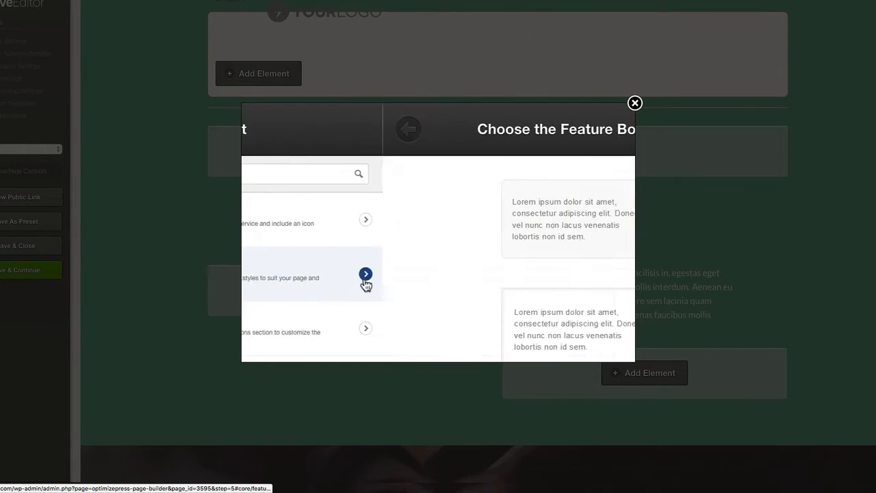
pyautogui.scroll(-10, 327, 185)
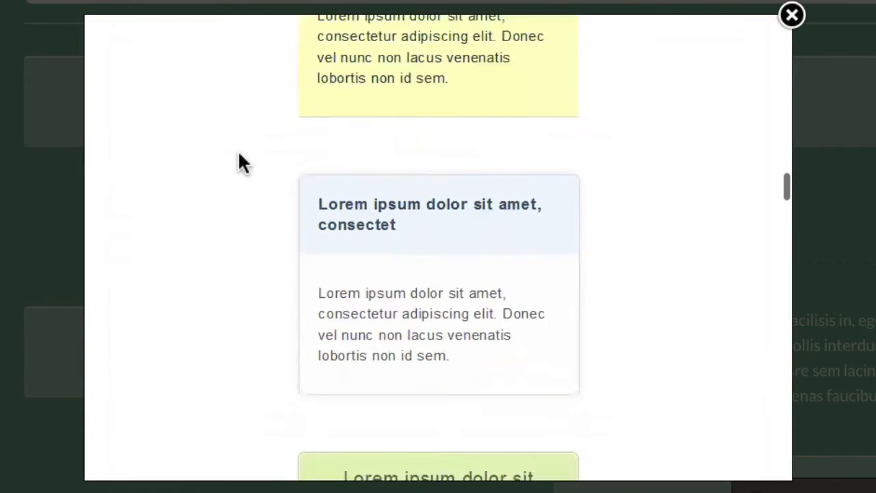
pyautogui.scroll(-12, 240, 163)
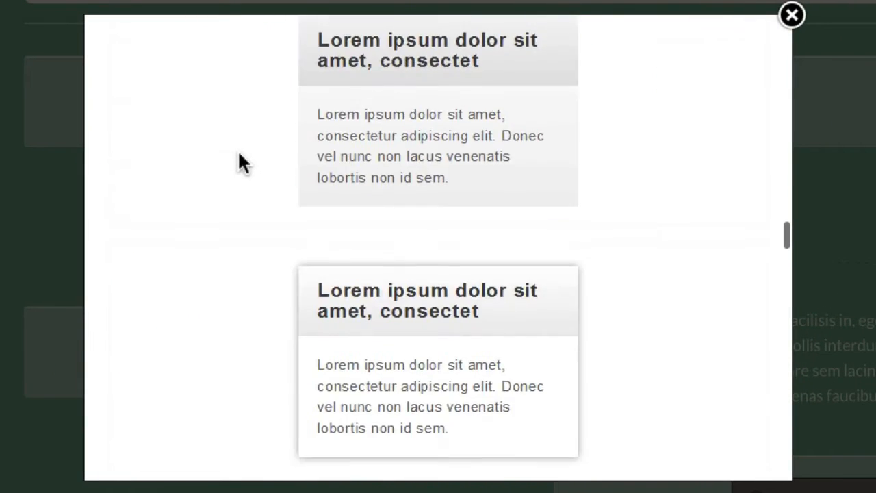
pyautogui.click(475, 197)
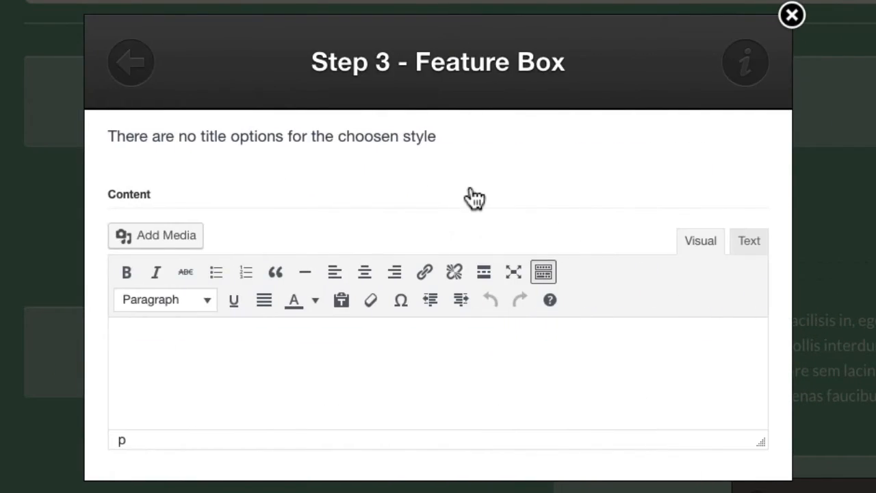
pyautogui.scroll(-3, 469, 196)
pyautogui.click(658, 445)
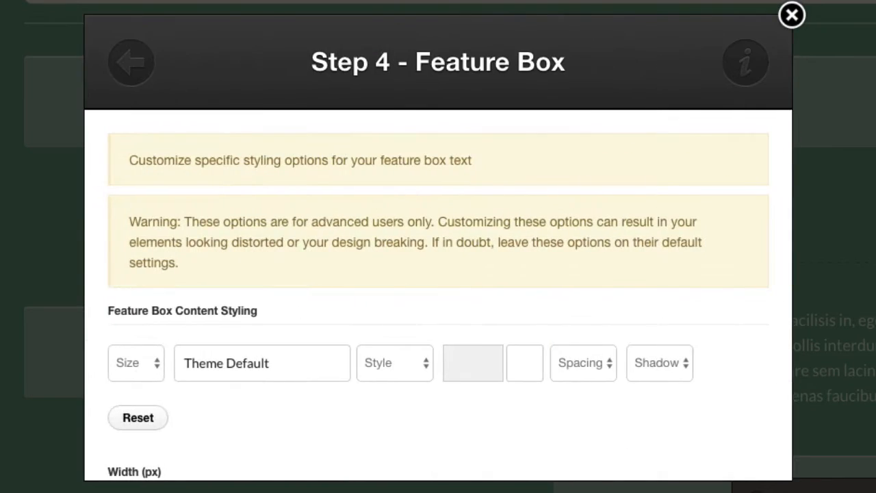
# - Set the feature box's font size to 17px, width to 460 px, and top and bottom margins to 0
pyautogui.scroll(-4, 310, 198)
pyautogui.click(131, 85)
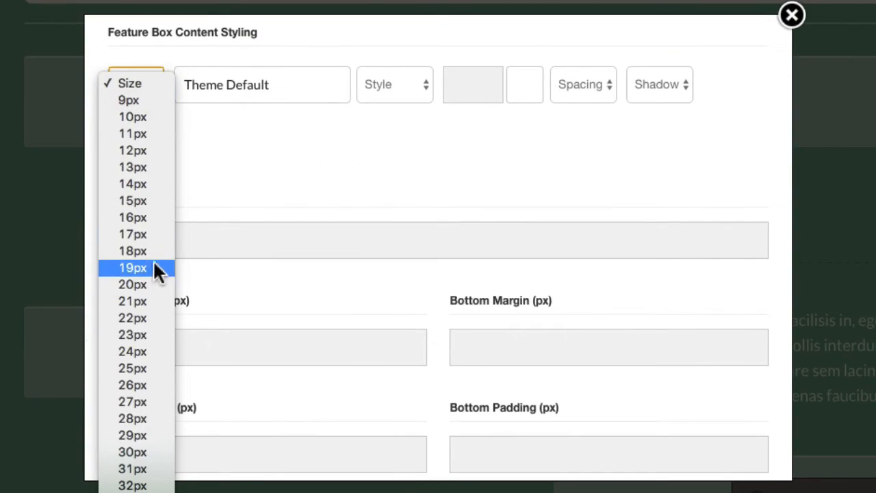
pyautogui.press('Escape')
pyautogui.doubleClick(149, 236)
pyautogui.write('460')
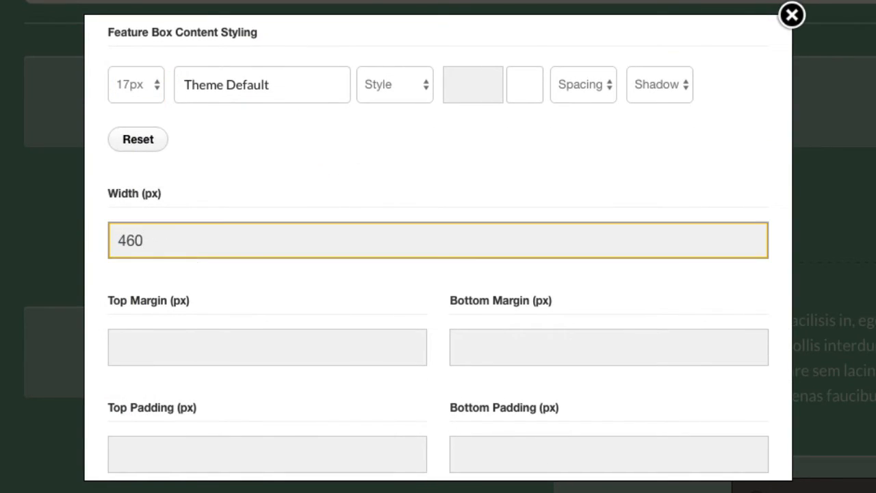
pyautogui.click(207, 342)
pyautogui.write('0')
pyautogui.click(489, 343)
pyautogui.write('0')
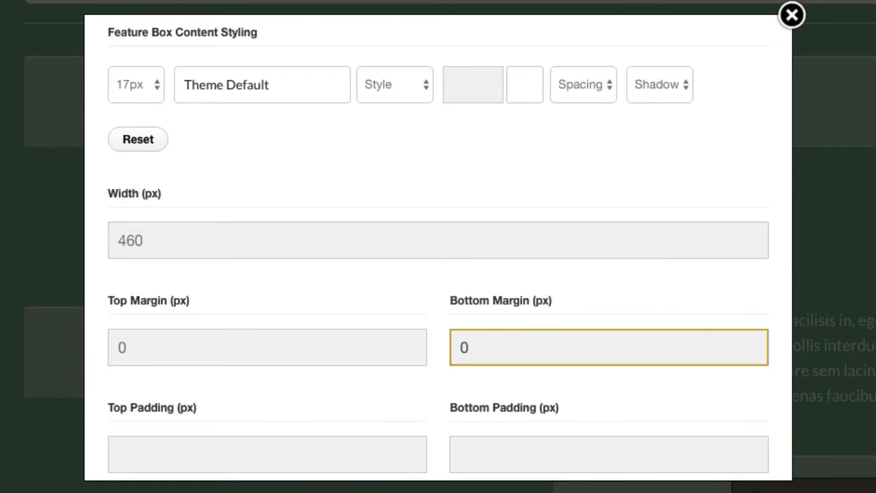
# - Set the feature box's font style to Thin and choose its spacing and shadow options
pyautogui.click(394, 96)
pyautogui.click(397, 106)
pyautogui.click(589, 93)
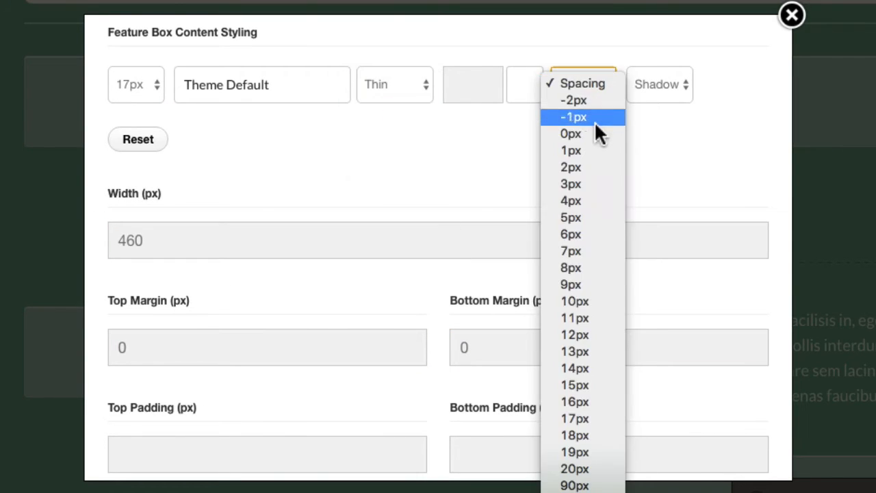
pyautogui.press('Escape')
pyautogui.click(657, 84)
pyautogui.click(647, 101)
# - Set the feature box's top padding to 20 px and bottom padding to 0, and insert the box
pyautogui.scroll(-5, 645, 106)
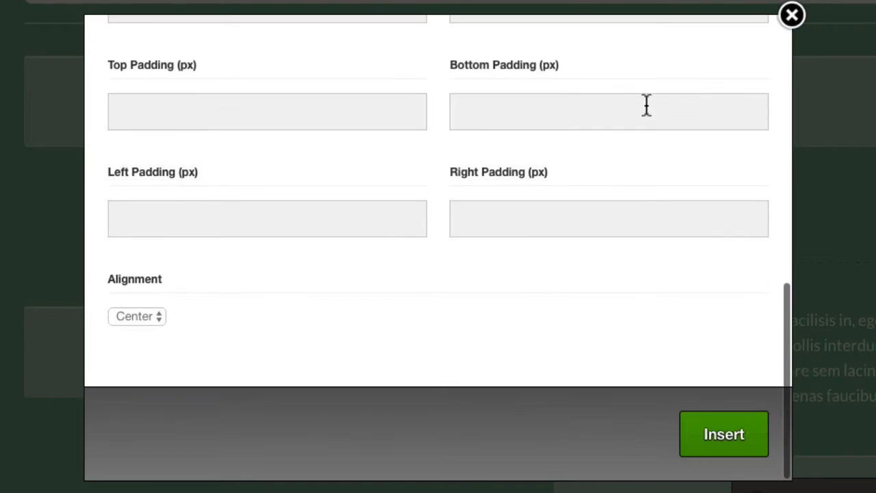
pyautogui.click(238, 96)
pyautogui.write('20')
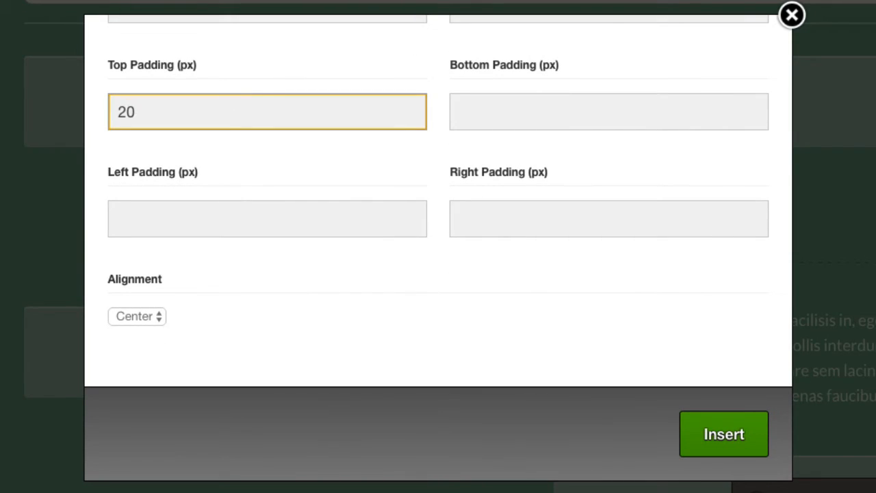
pyautogui.click(462, 110)
pyautogui.write('0')
pyautogui.click(736, 448)
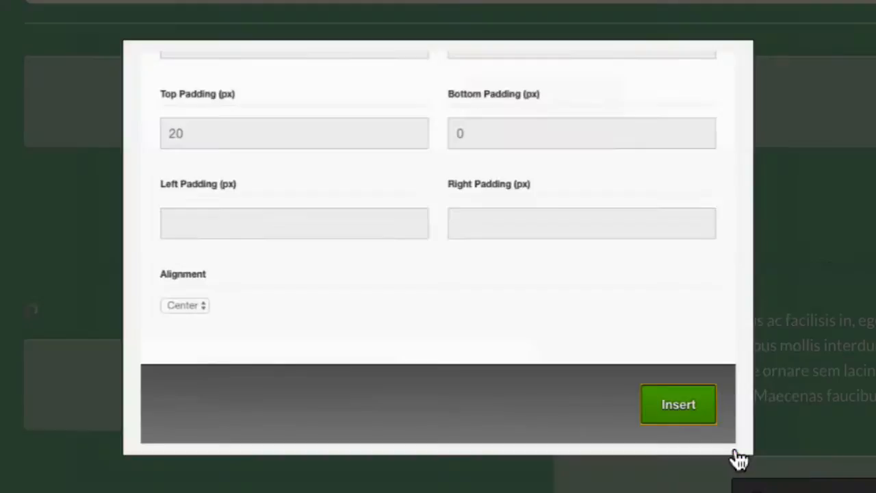
# - Add an Image with Text Aside element inside the feature box, using the style with the smaller image
pyautogui.click(211, 343)
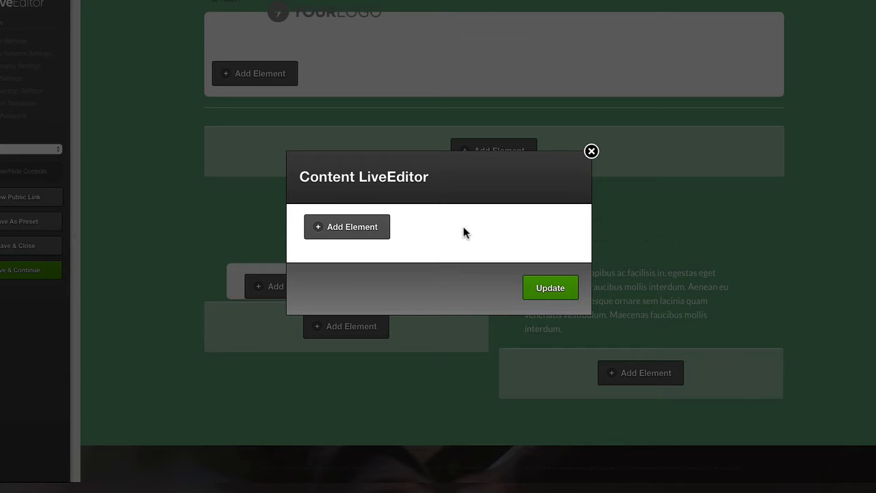
pyautogui.click(364, 234)
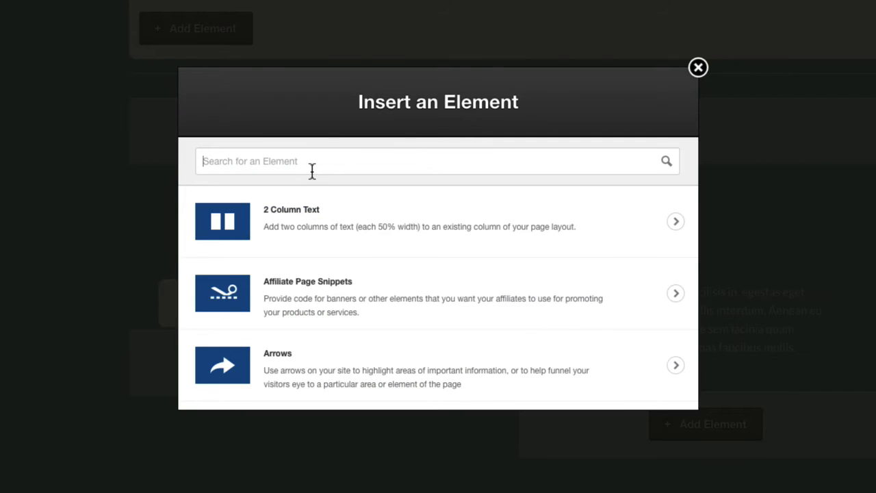
pyautogui.click(312, 171)
pyautogui.write('ima')
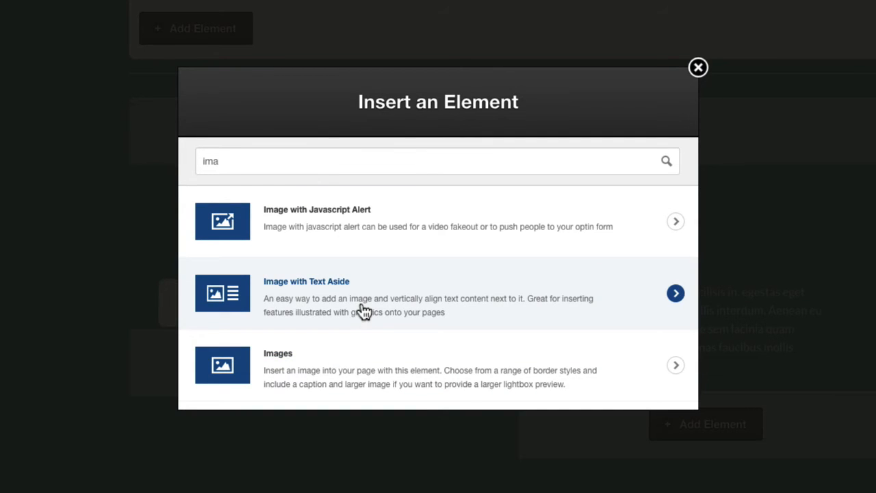
pyautogui.click(363, 312)
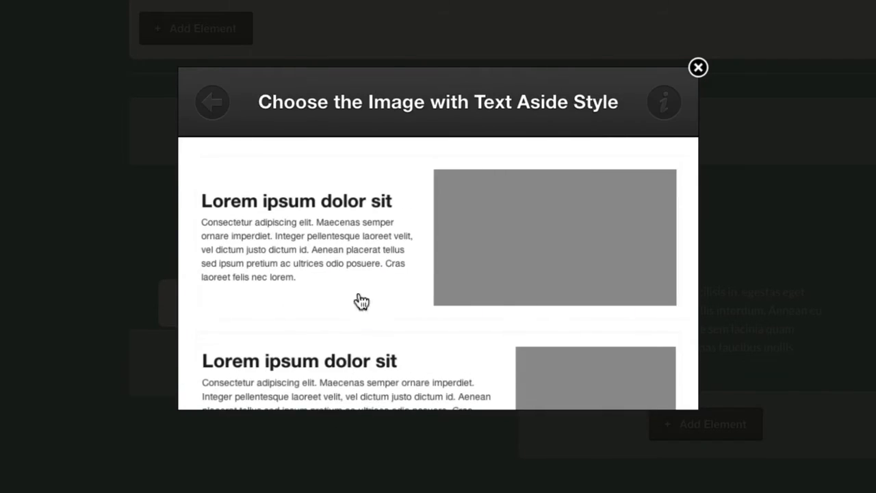
pyautogui.scroll(-2, 383, 294)
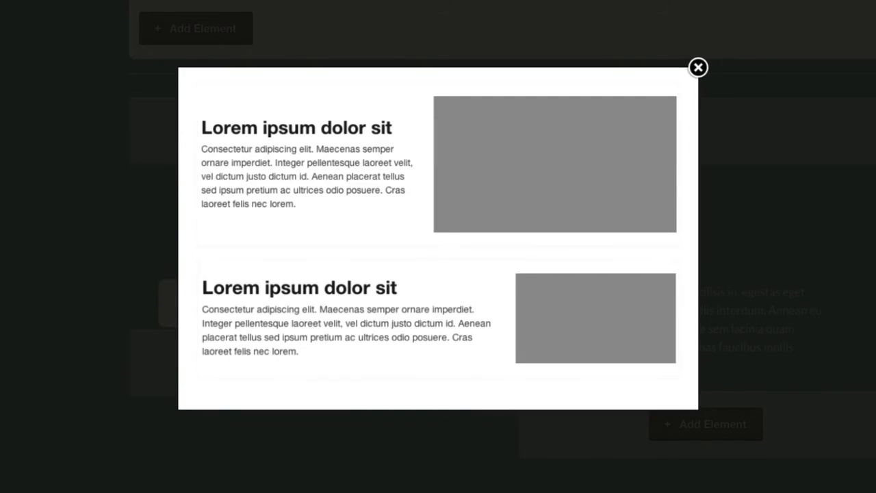
pyautogui.click(411, 361)
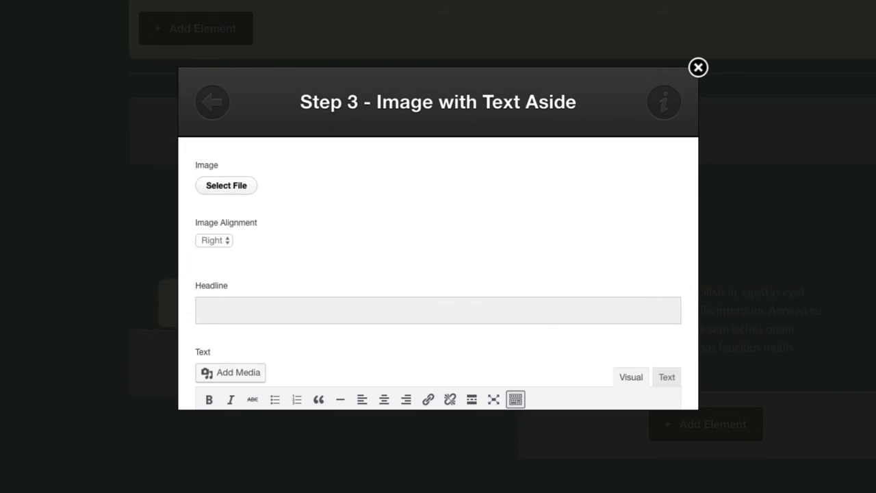
# - Set the element's headline to "Curab bland temp" and its image alignment to Left
pyautogui.click(363, 309)
pyautogui.write('Curab bland temp')
pyautogui.press('Tab')
pyautogui.scroll(-3, 426, 226)
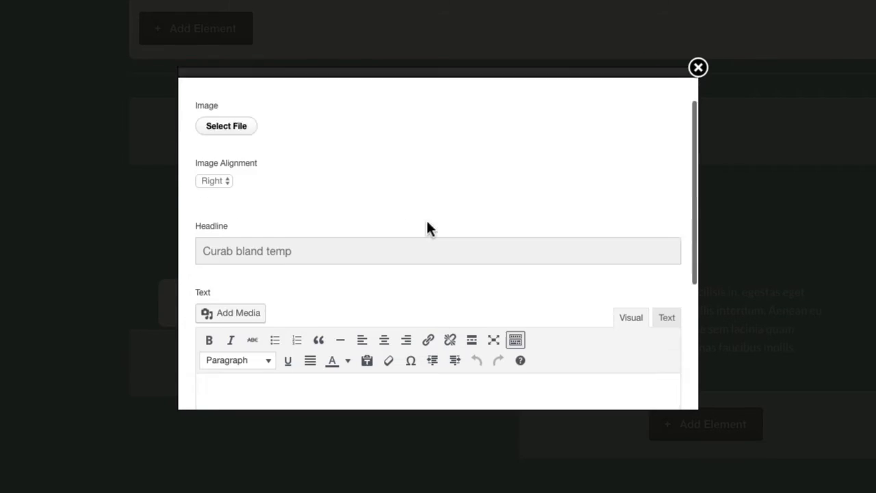
pyautogui.scroll(3, 397, 317)
pyautogui.click(216, 239)
pyautogui.click(217, 227)
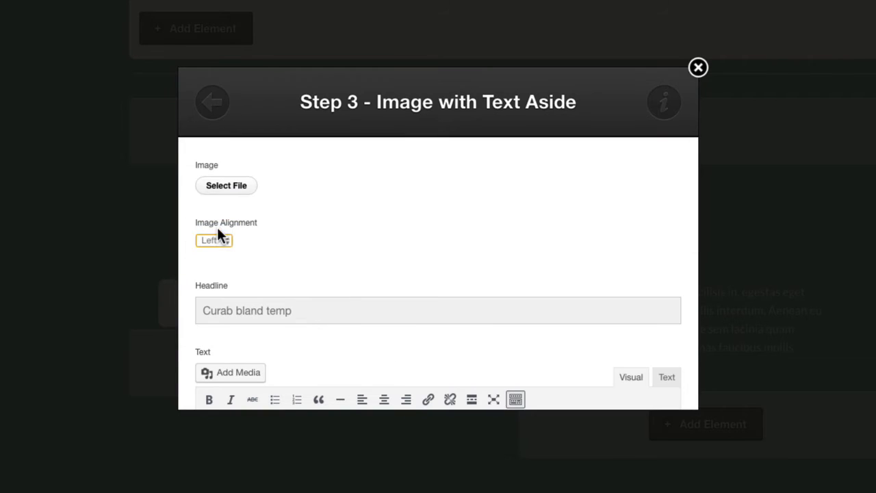
# - Use icon-purple-02 at full size as the image, enter "Etiam porta sem malesuada magna mollis euismod." as the text, and insert the element
pyautogui.click(240, 188)
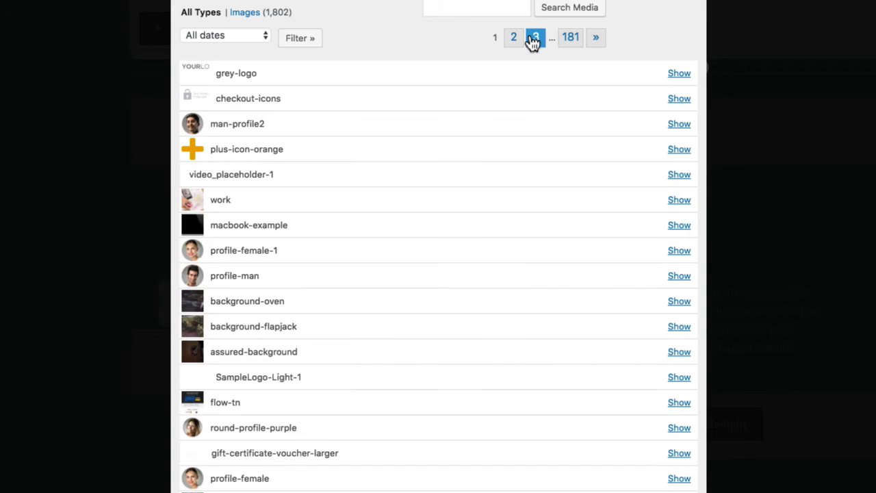
pyautogui.click(534, 39)
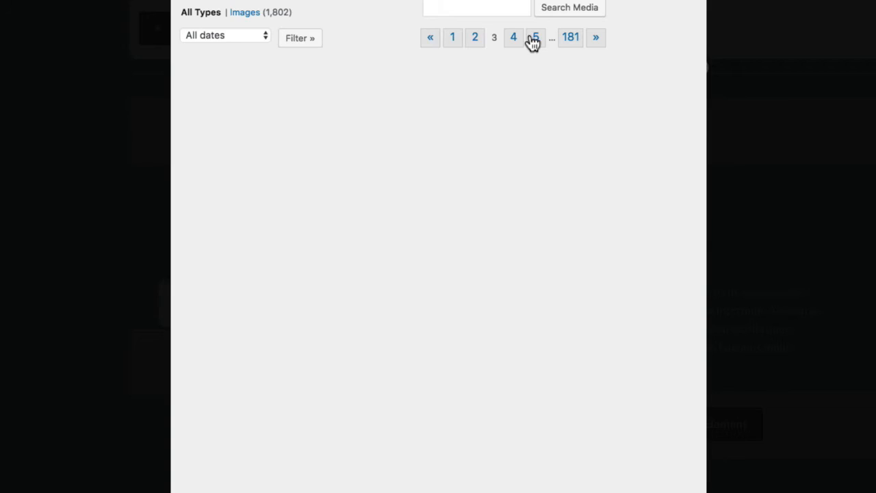
pyautogui.click(678, 400)
pyautogui.scroll(-1, 479, 390)
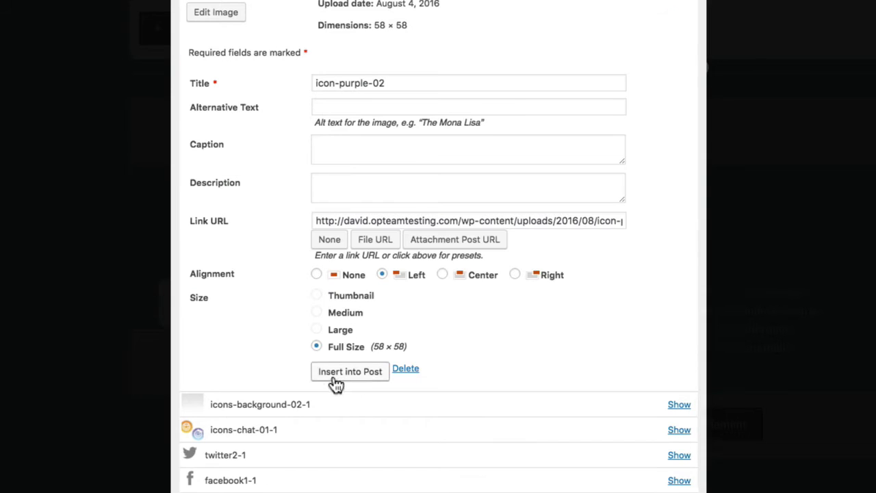
pyautogui.click(336, 376)
pyautogui.scroll(-5, 533, 352)
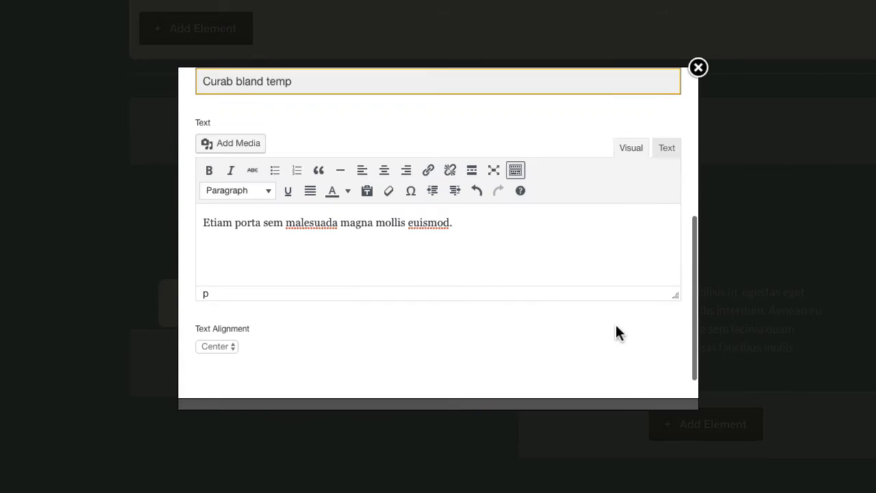
pyautogui.click(650, 394)
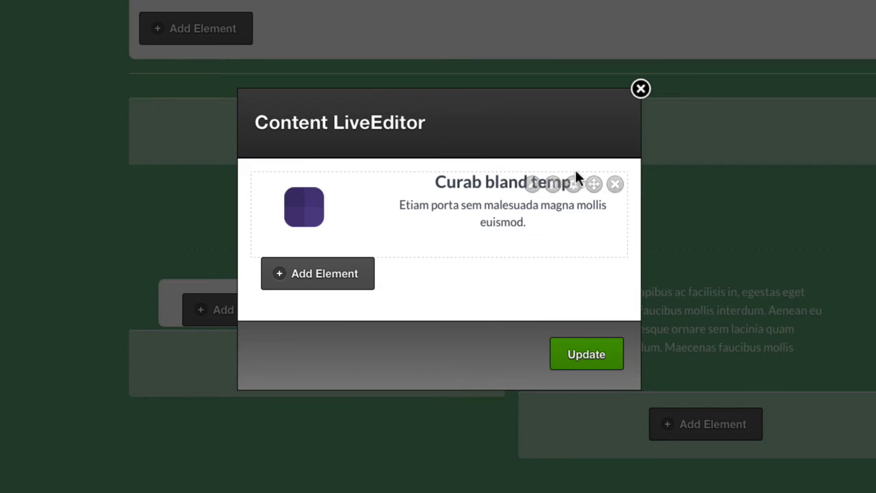
# - Change the Image with Text Aside element's text alignment to Left and update the feature box content
pyautogui.click(532, 183)
pyautogui.scroll(-5, 183, 284)
pyautogui.click(218, 289)
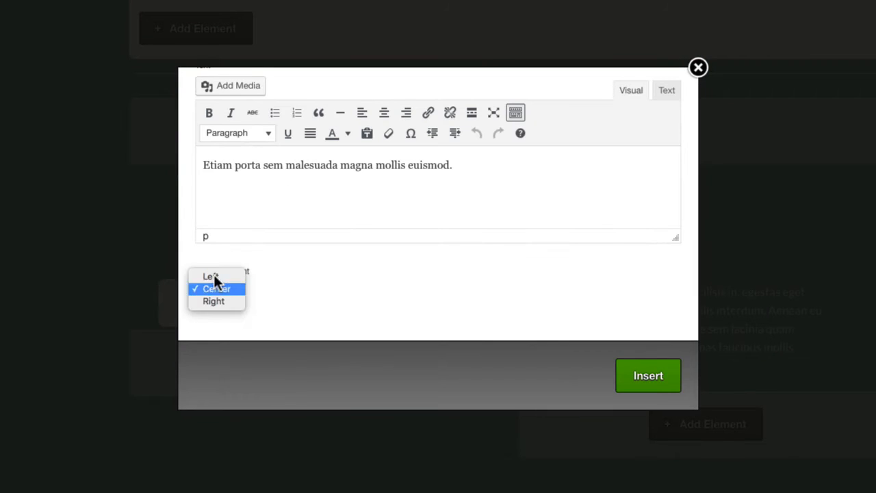
pyautogui.click(214, 276)
pyautogui.click(648, 374)
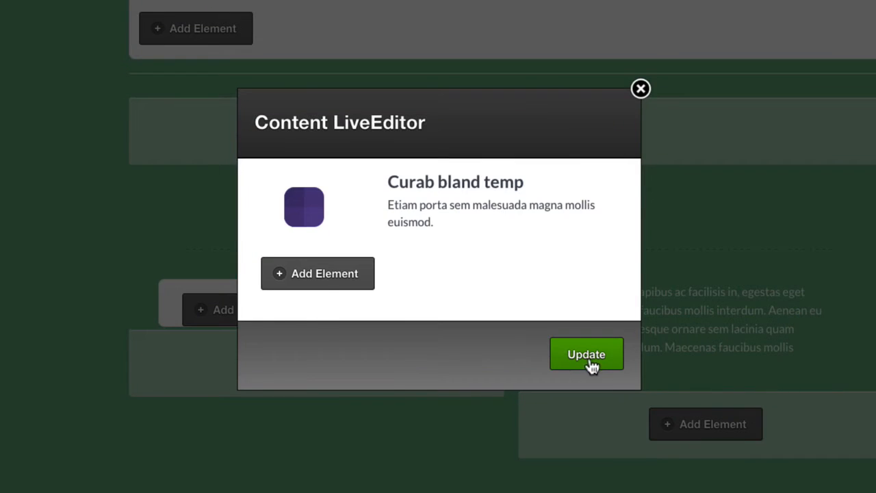
pyautogui.click(589, 360)
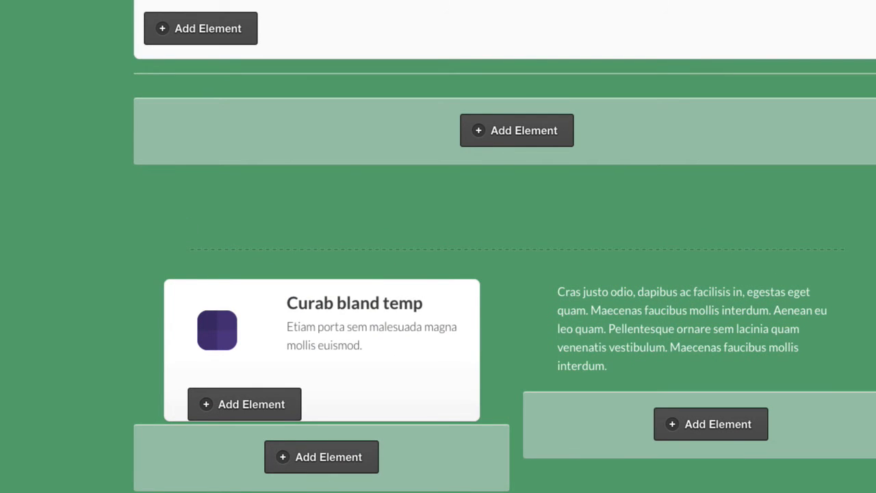
# - Save the page and check the new feature row and the Live Demo Here video popup on the live page
pyautogui.click(61, 249)
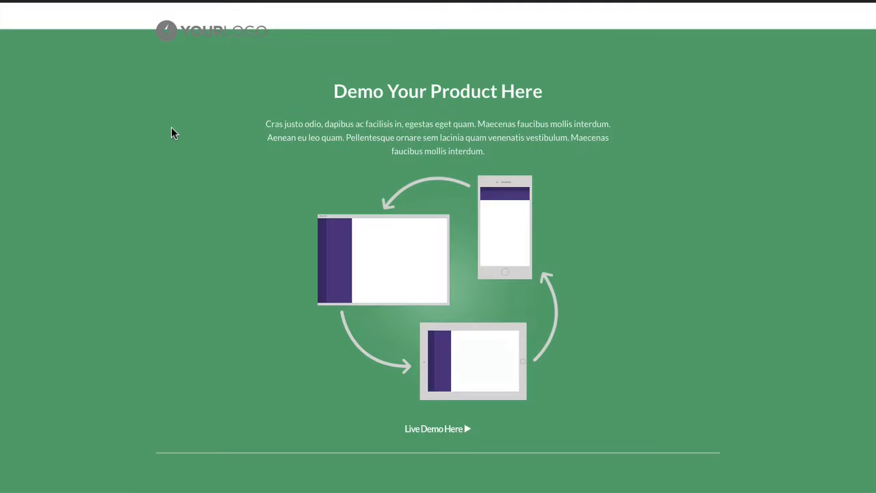
pyautogui.scroll(-5, 172, 133)
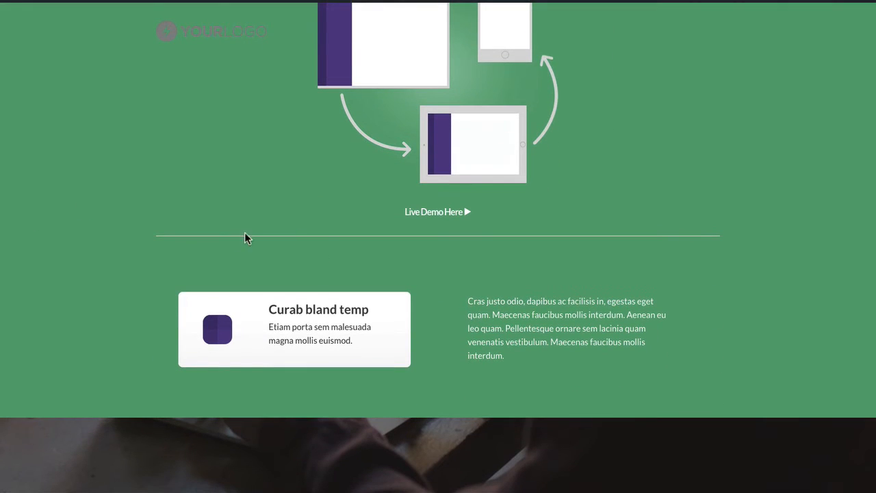
pyautogui.click(453, 217)
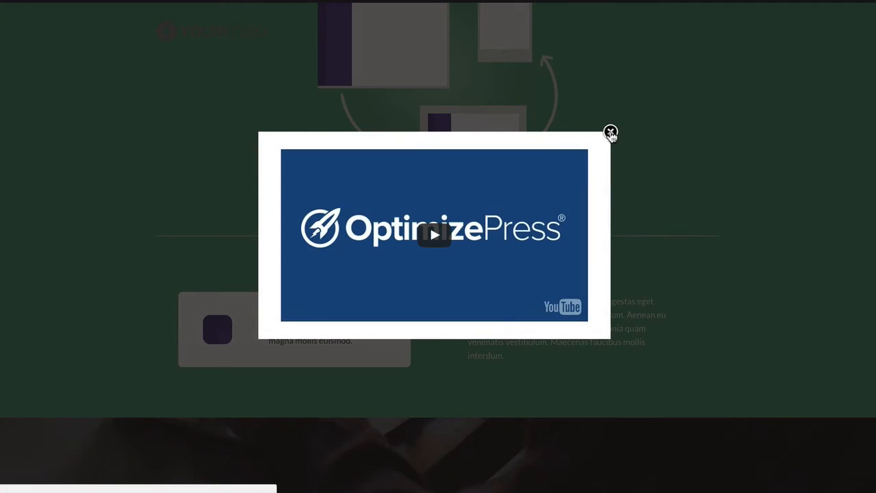
pyautogui.click(610, 132)
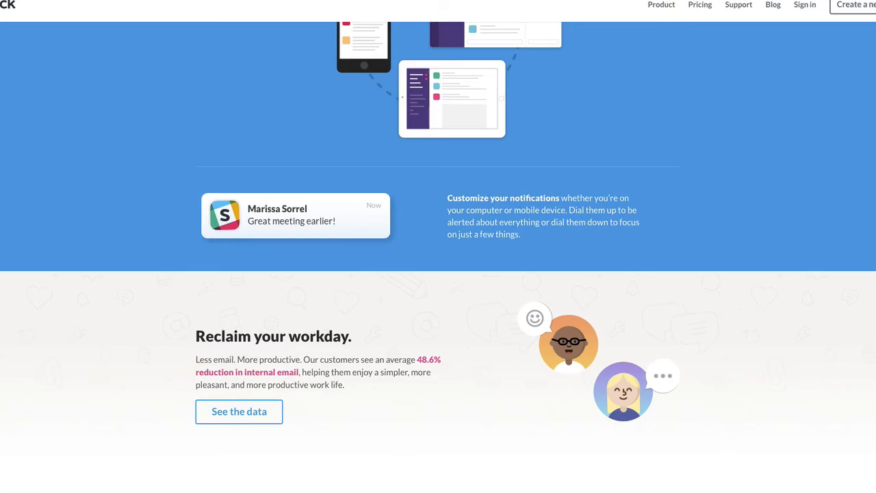
# - Compare the page's benefit and demo sections with Slack's reference page, including its "Reclaim your workday" section below the demo
pyautogui.scroll(-5, 104, 154)
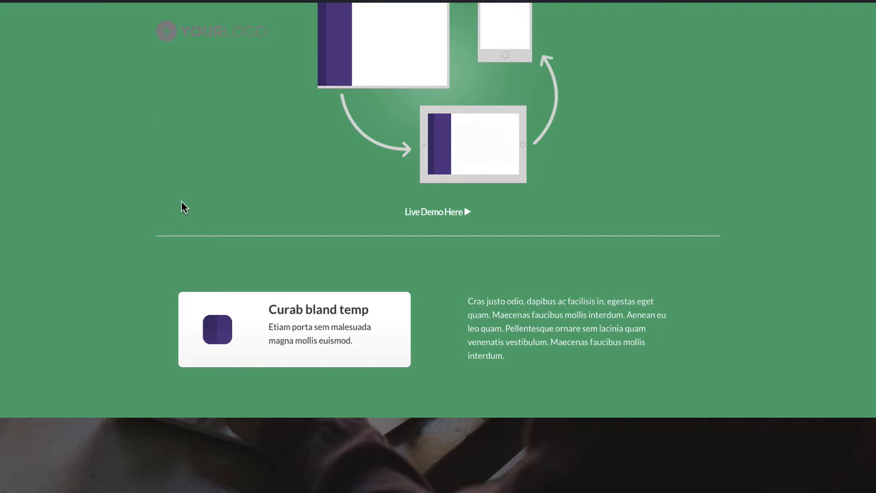
pyautogui.scroll(8, 182, 204)
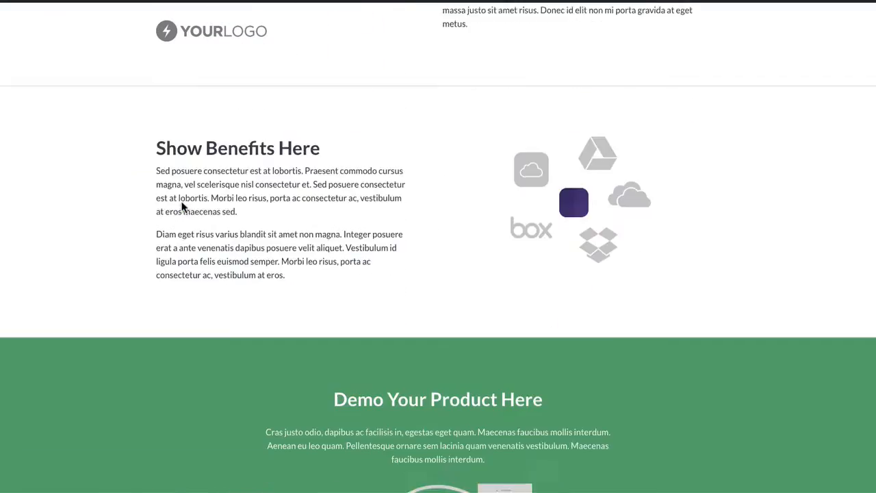
pyautogui.scroll(-8, 183, 204)
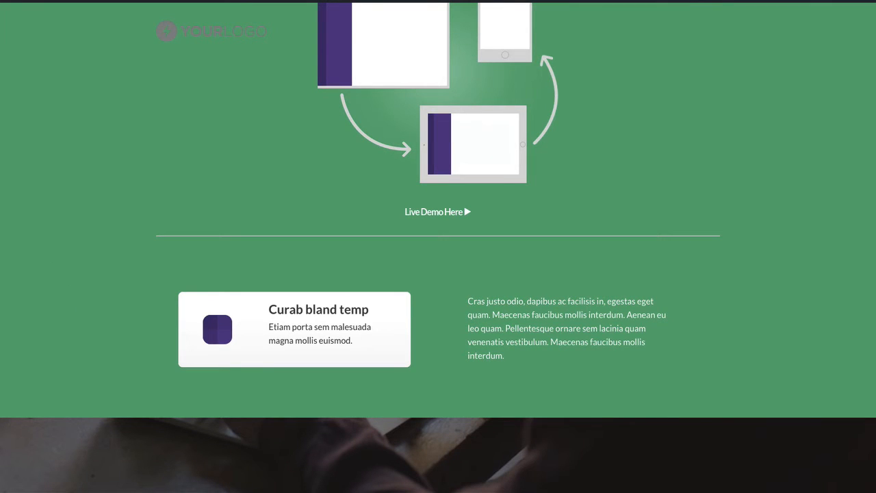
pyautogui.click(601, 1)
pyautogui.click(159, 153)
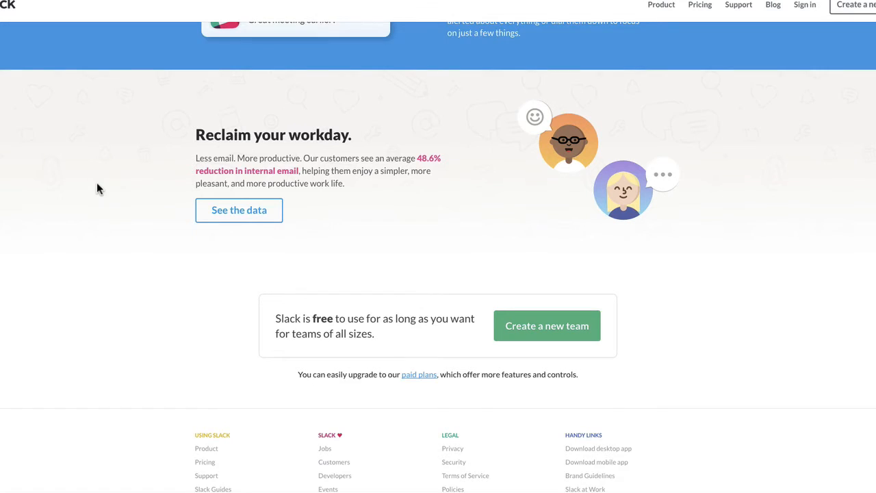
pyautogui.scroll(-1, 263, 188)
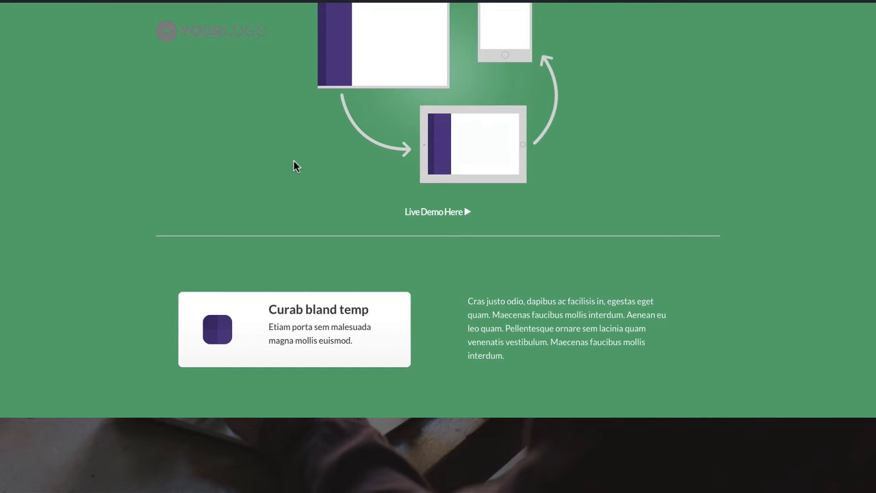
pyautogui.scroll(10, 293, 166)
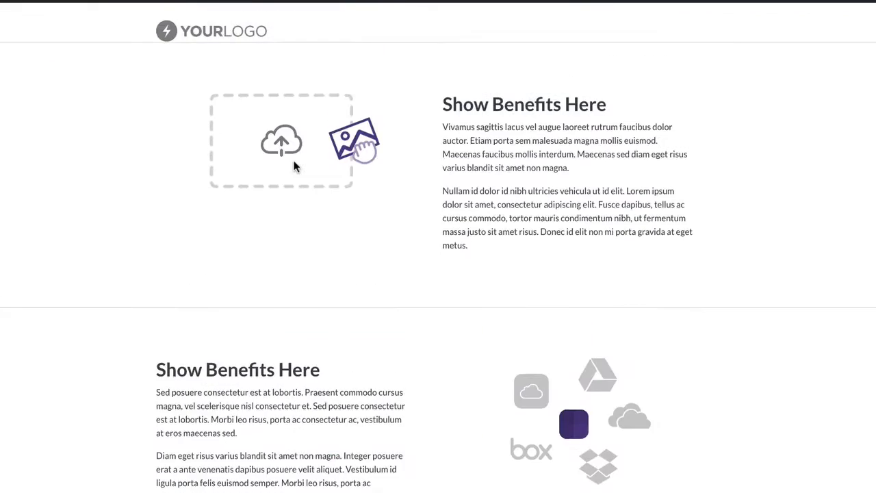
pyautogui.scroll(-3, 297, 166)
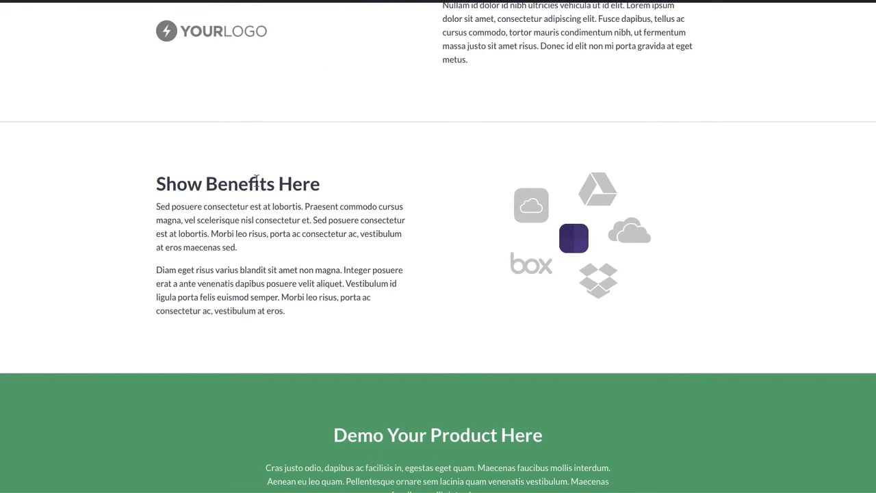
pyautogui.scroll(-8, 254, 279)
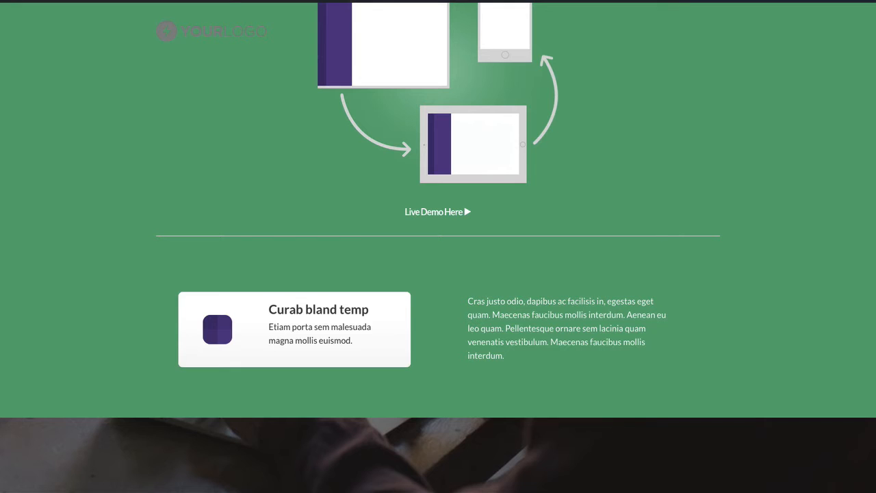
# - Reopen the page in the Live Editor, clone the Show Benefits Here row with the cloud-service icons, and move the clone below the green section
pyautogui.moveTo(226, 3)
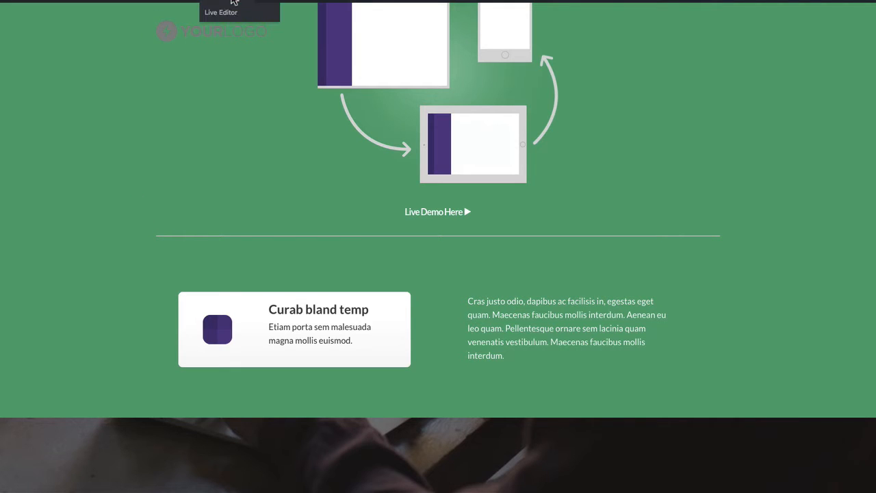
pyautogui.click(226, 13)
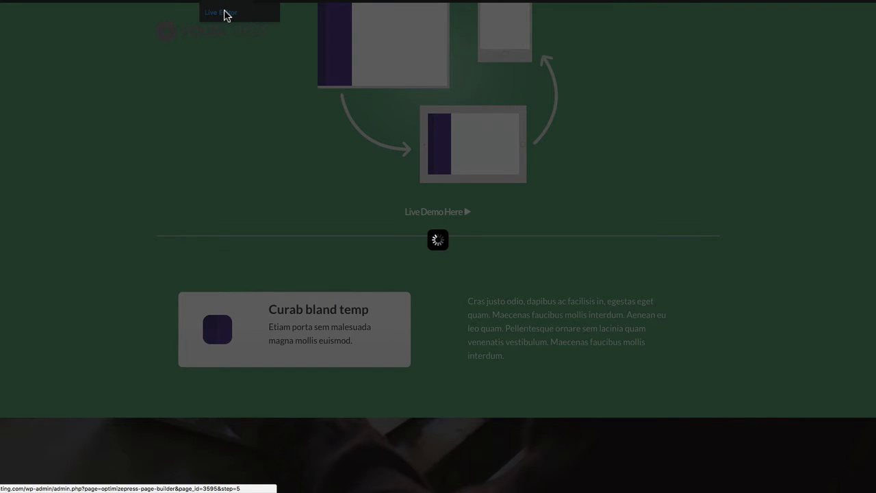
pyautogui.scroll(-20, 290, 211)
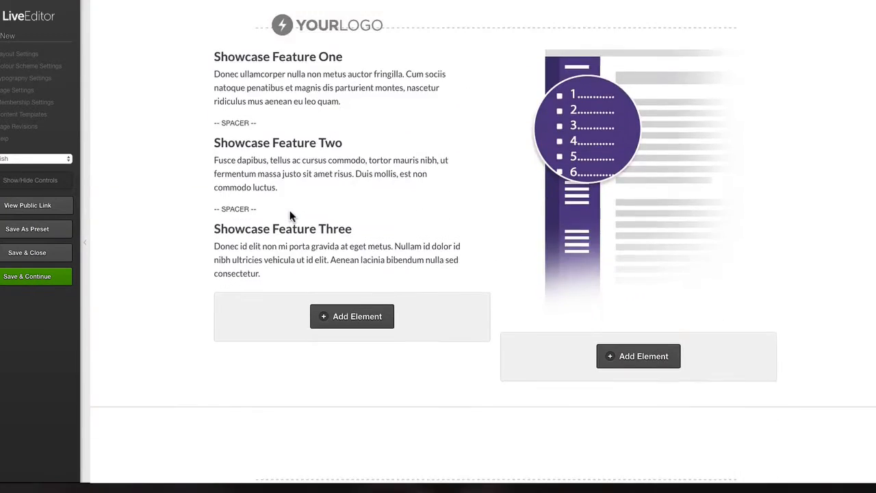
pyautogui.scroll(3, 289, 216)
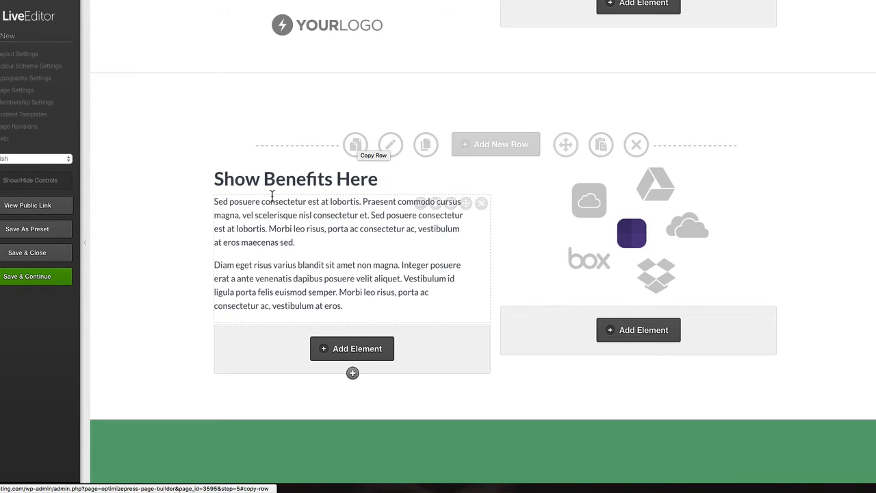
pyautogui.scroll(-2, 274, 197)
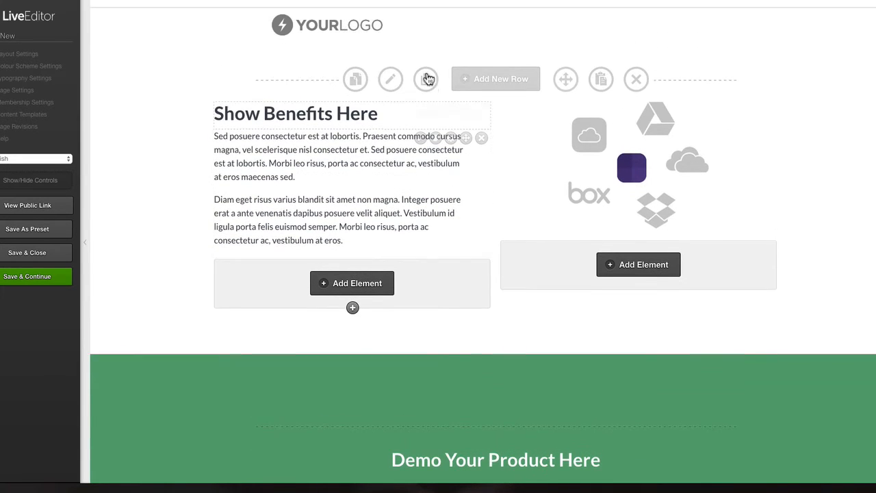
pyautogui.click(426, 80)
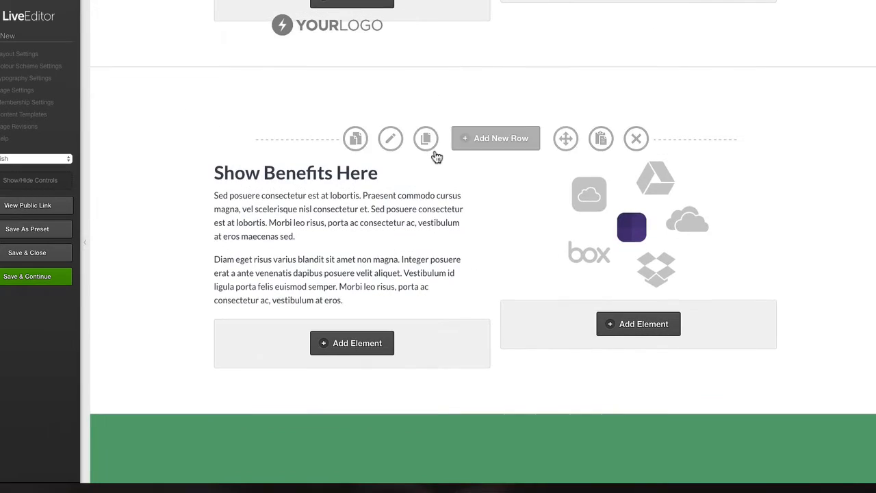
pyautogui.moveTo(565, 139); pyautogui.dragTo(578, 169)
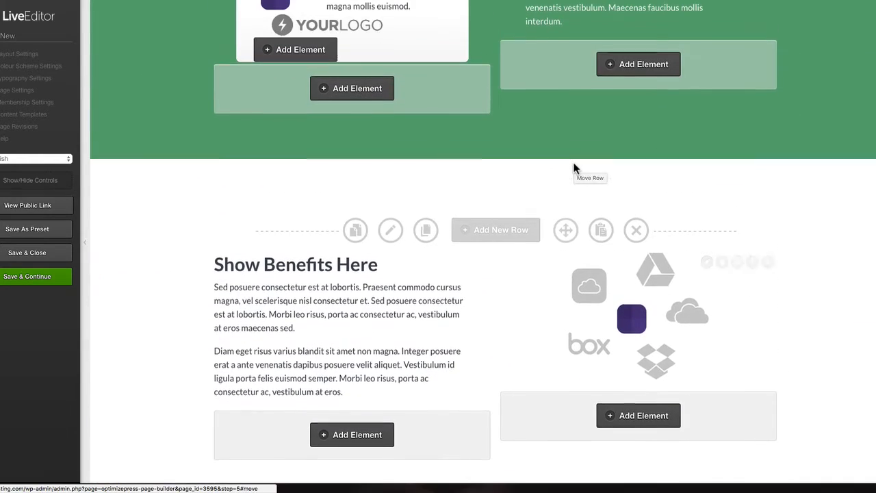
# - Review the row options of the Showcase Benefit Here row, including its CSS class, background colours and tiled background image
pyautogui.click(392, 232)
pyautogui.click(239, 185)
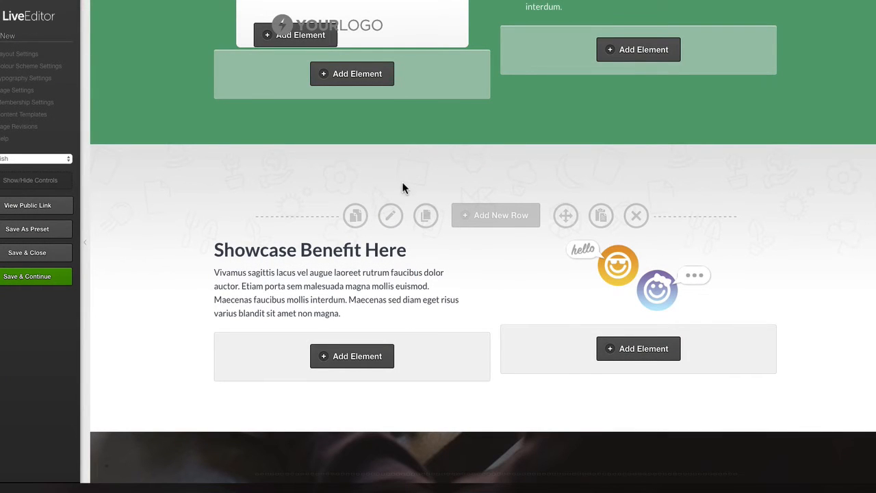
pyautogui.click(390, 217)
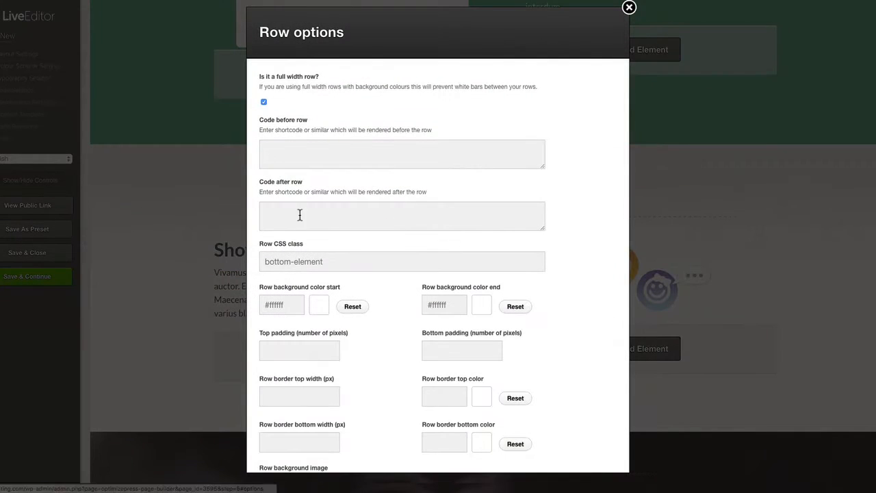
pyautogui.tripleClick(317, 263)
pyautogui.scroll(-3, 380, 301)
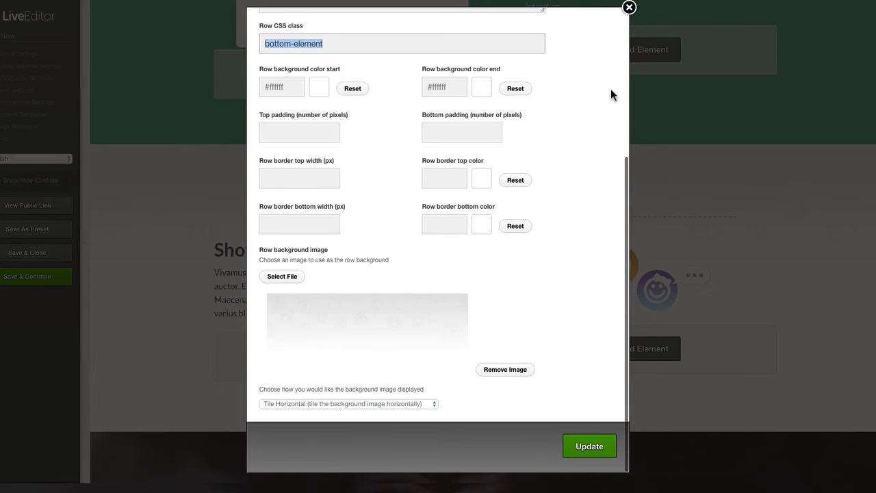
pyautogui.scroll(3, 610, 88)
pyautogui.click(629, 7)
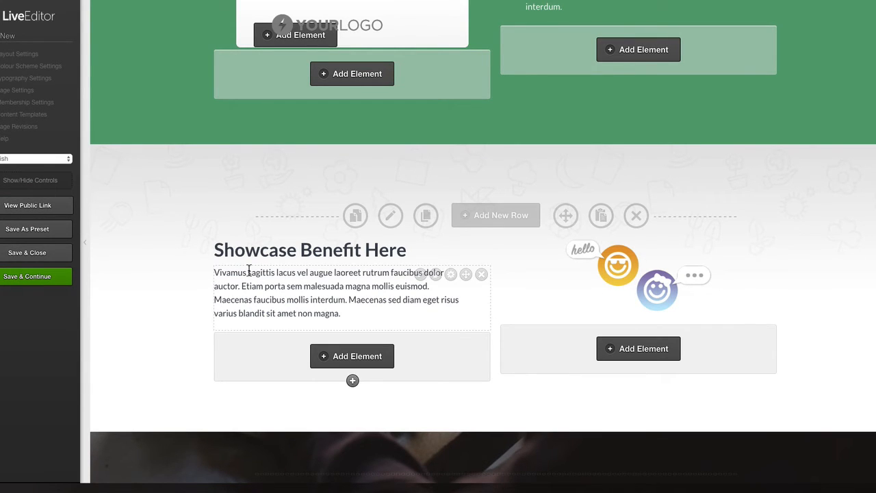
# - Insert a new one-column row directly below the Showcase Benefit Here row
pyautogui.scroll(-3, 249, 270)
pyautogui.scroll(1, 249, 273)
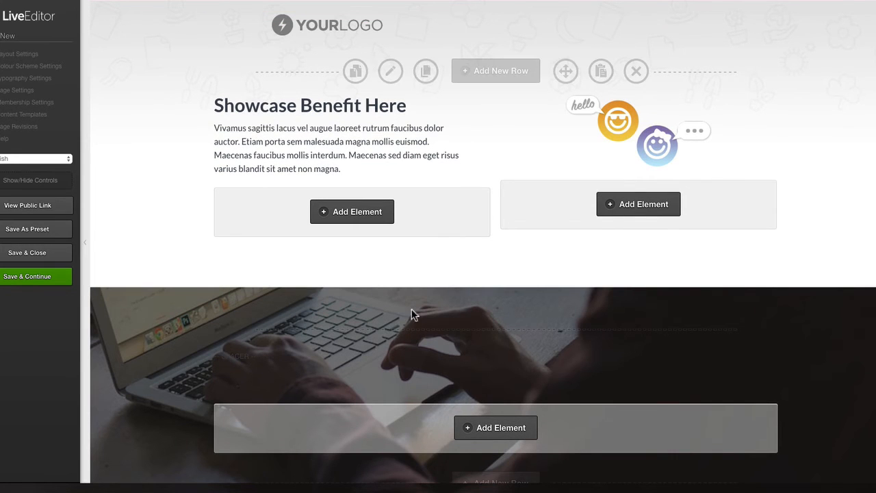
pyautogui.click(474, 327)
pyautogui.click(293, 124)
pyautogui.scroll(-5, 478, 289)
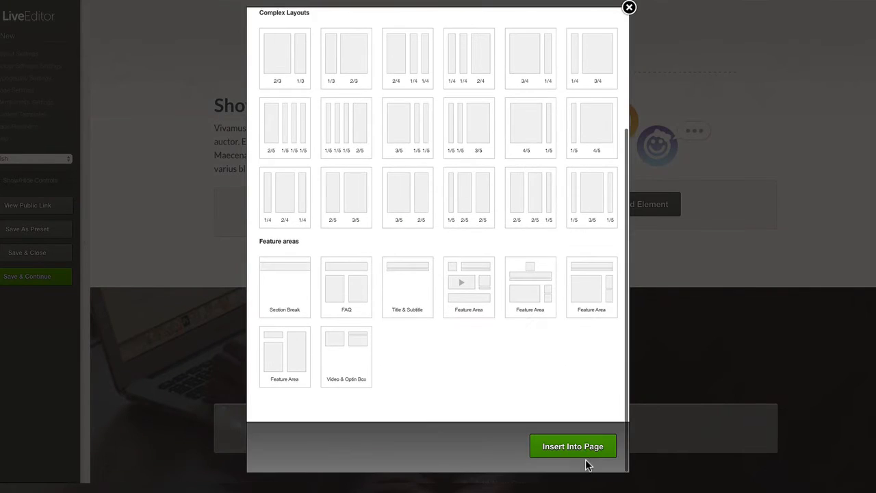
pyautogui.click(586, 452)
# - Make the new row full width with a white background and update its options
pyautogui.click(394, 329)
pyautogui.click(263, 101)
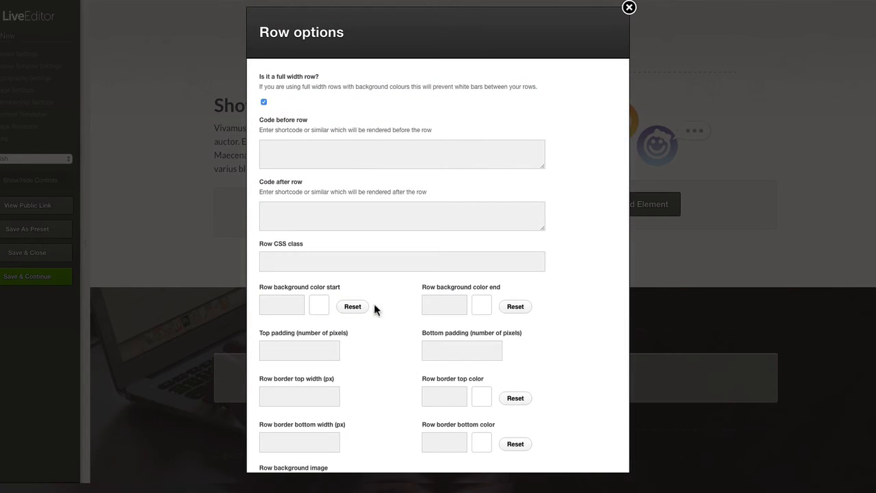
pyautogui.click(319, 305)
pyautogui.click(546, 306)
pyautogui.scroll(-3, 546, 306)
pyautogui.click(593, 454)
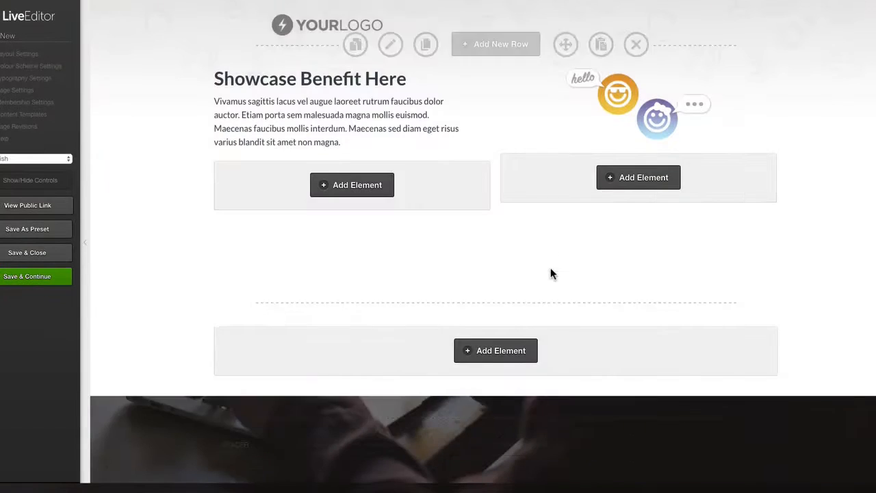
# - Switch the Curab bland temp feature box in the new row to the plain style with a thin grey border
pyautogui.scroll(-5, 550, 271)
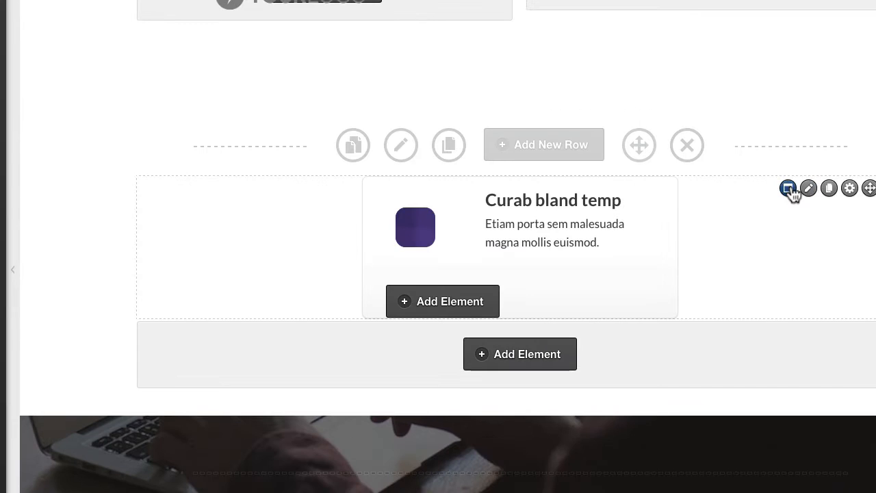
pyautogui.click(791, 188)
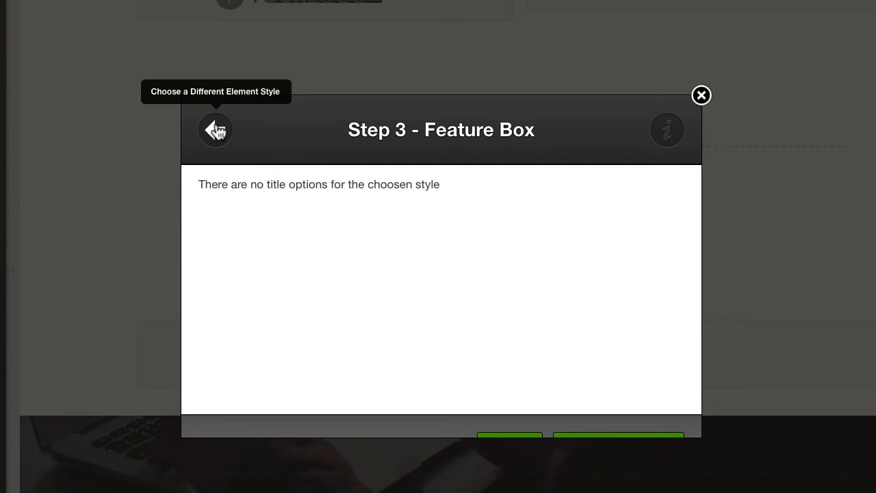
pyautogui.click(217, 130)
pyautogui.scroll(-10, 235, 353)
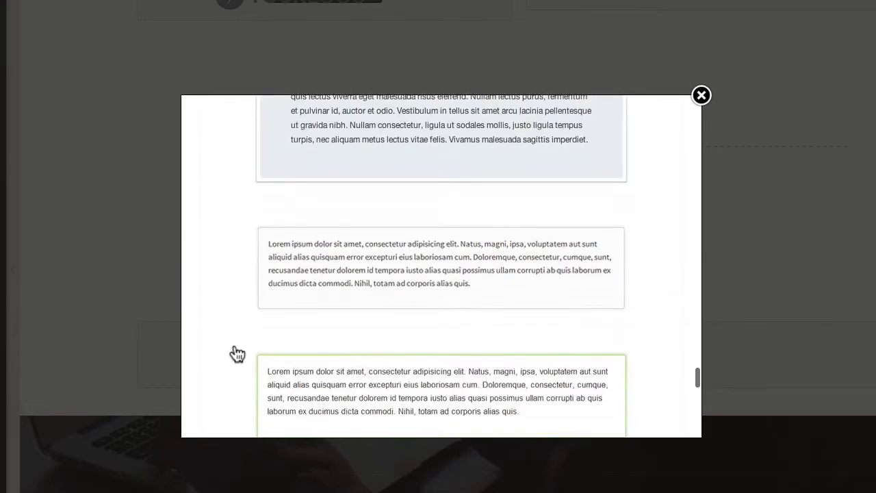
pyautogui.click(349, 294)
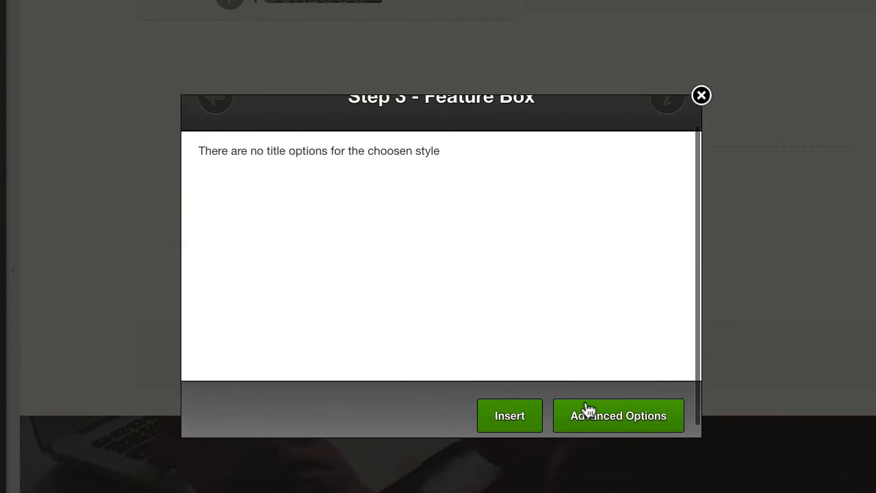
# - In the feature box's advanced options, reset the content font to the unset Size and Style options
pyautogui.click(587, 413)
pyautogui.scroll(-5, 597, 212)
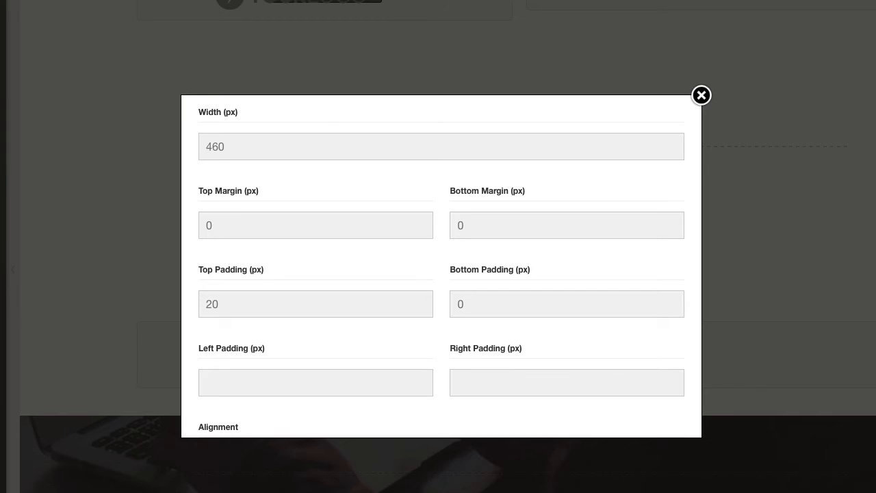
pyautogui.scroll(3, 353, 261)
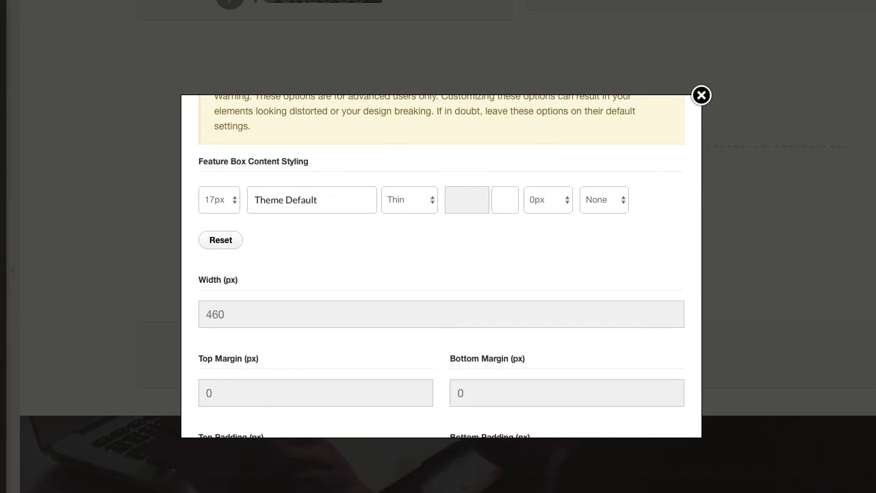
pyautogui.scroll(1, 324, 229)
pyautogui.scroll(-2, 324, 228)
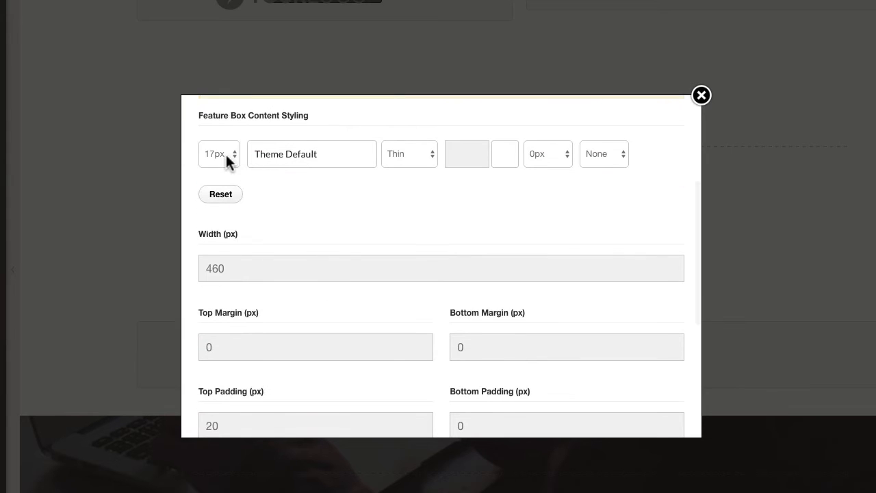
pyautogui.click(219, 153)
pyautogui.click(217, 38)
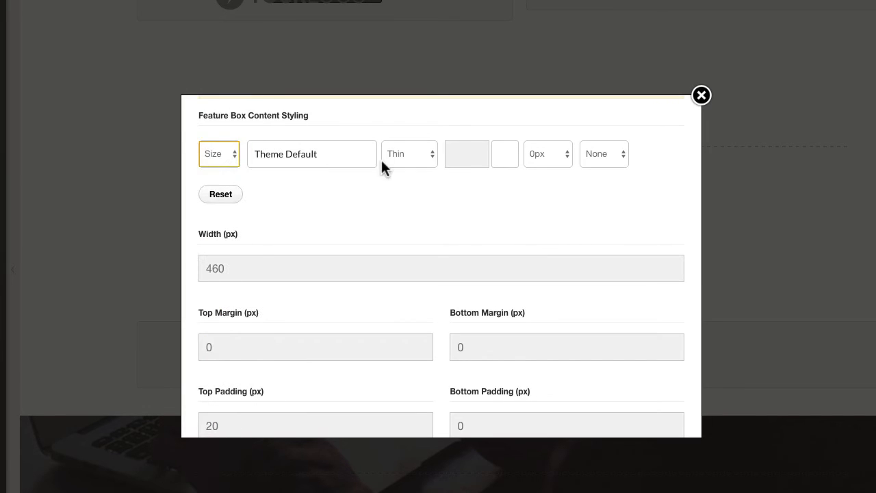
pyautogui.click(383, 158)
pyautogui.click(411, 140)
# - Clear the feature box's width, top and bottom margins, and top and bottom padding, and apply the changes
pyautogui.click(336, 262)
pyautogui.press('BackSpace')
pyautogui.press('BackSpace')
pyautogui.press('BackSpace')
pyautogui.click(310, 348)
pyautogui.press('BackSpace')
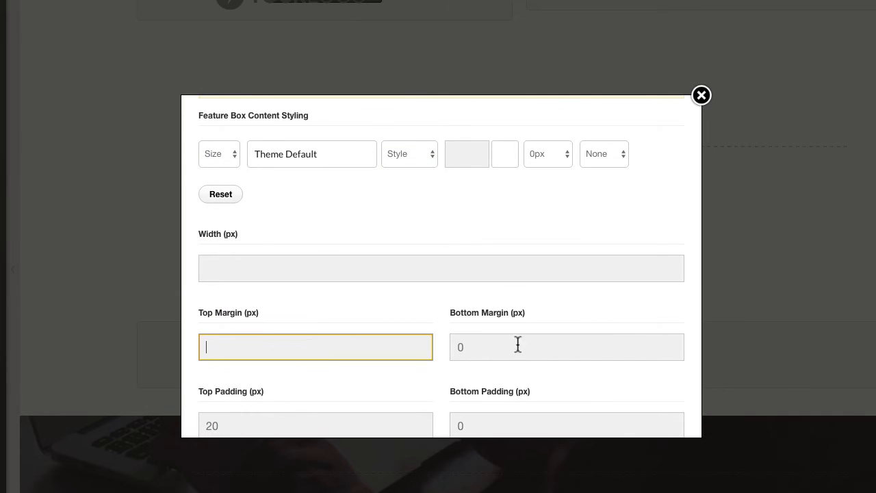
pyautogui.click(519, 344)
pyautogui.press('BackSpace')
pyautogui.scroll(-2, 518, 344)
pyautogui.click(509, 299)
pyautogui.press('BackSpace')
pyautogui.doubleClick(310, 295)
pyautogui.press('BackSpace')
pyautogui.scroll(-2, 310, 294)
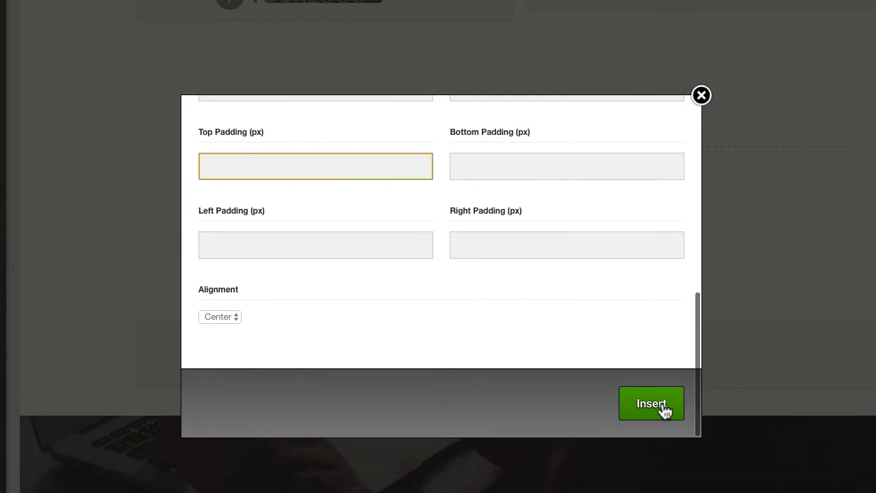
pyautogui.click(661, 405)
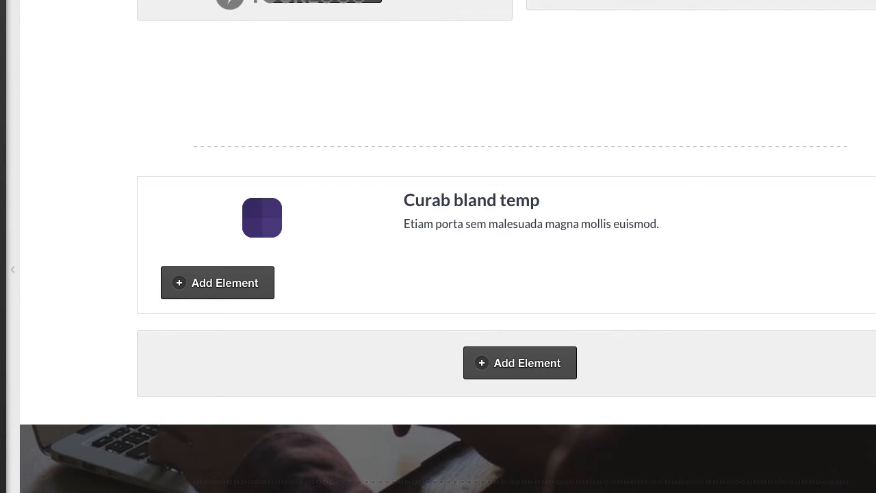
# - Open the widened feature box's content for editing and delete its Curab bland temp image-with-text element
pyautogui.scroll(-6, 451, 132)
pyautogui.scroll(-20, 570, 377)
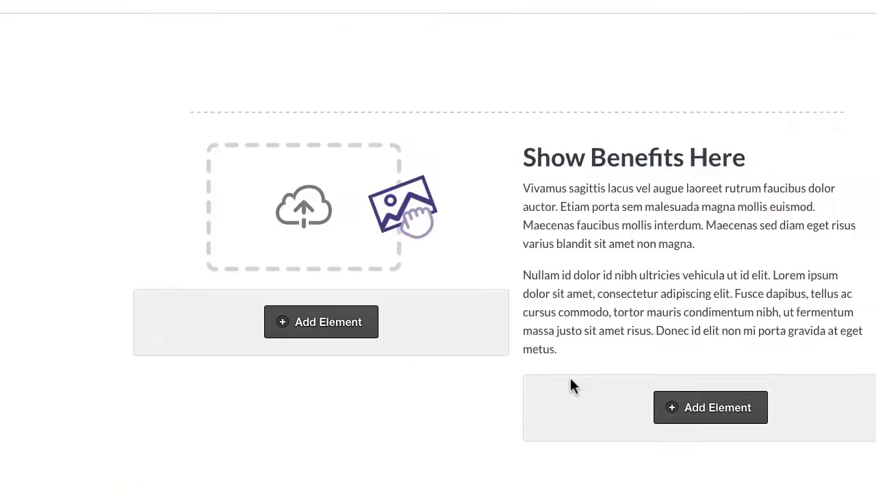
pyautogui.scroll(-8, 570, 378)
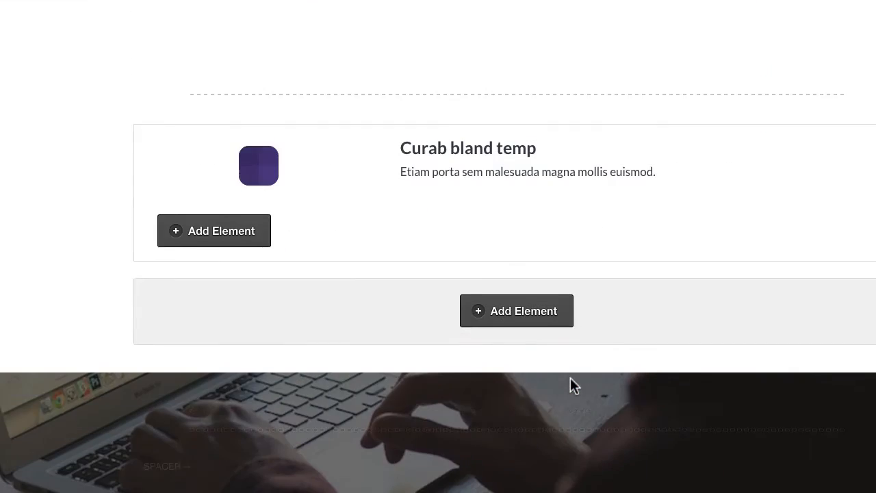
pyautogui.scroll(2, 570, 378)
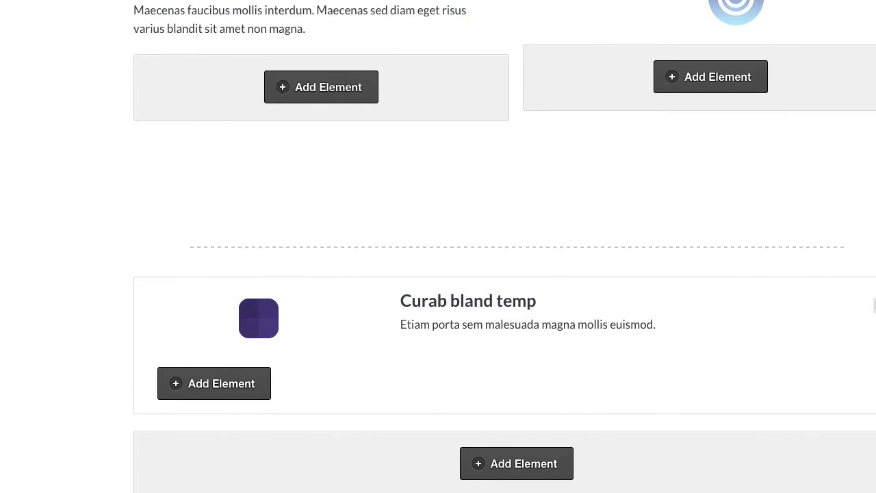
pyautogui.moveTo(873, 305)
pyautogui.moveTo(861, 232)
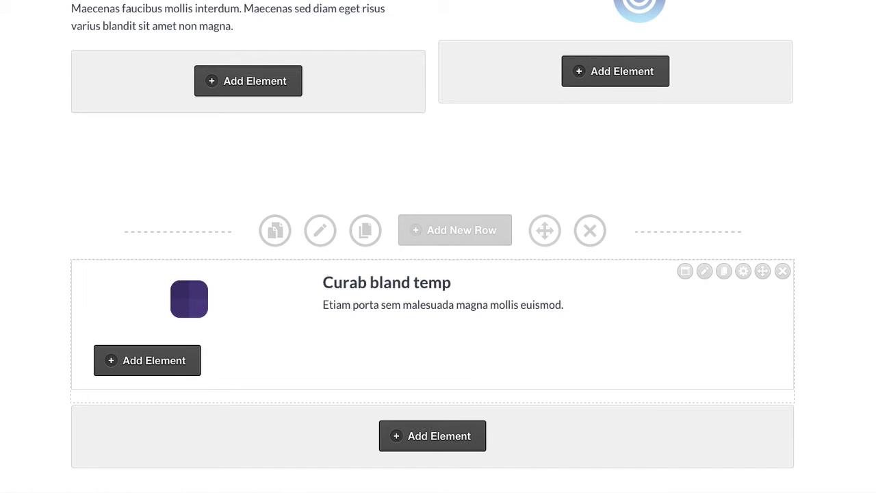
pyautogui.click(705, 273)
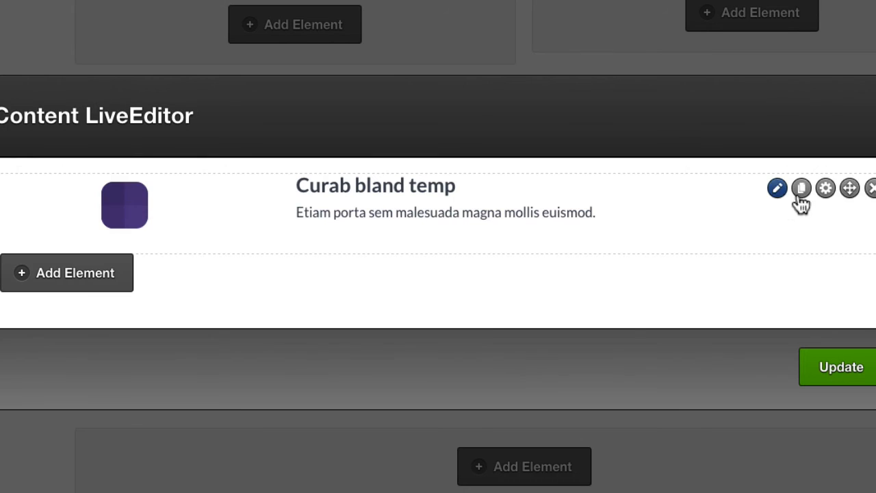
pyautogui.click(870, 188)
pyautogui.press('Return')
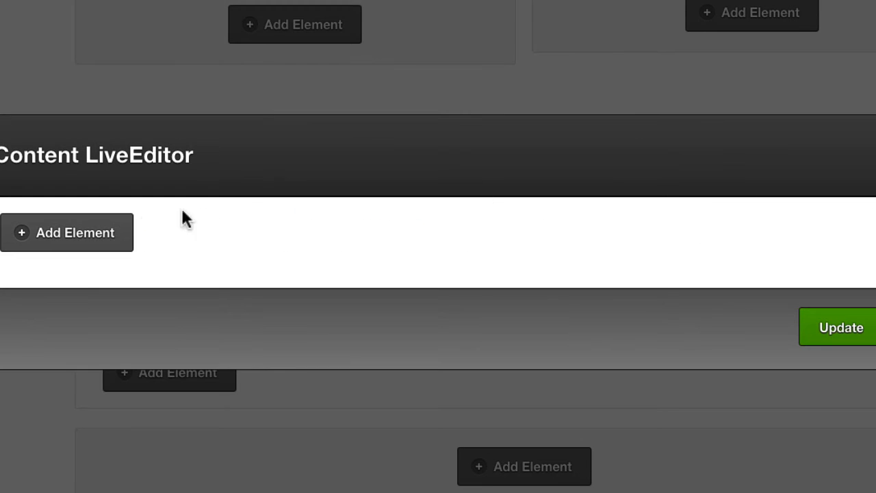
# - Add a 2 Column Text element to the feature box and fill the first column with the "Curabitur blandit tempus porttitor" placeholder paragraph
pyautogui.click(124, 232)
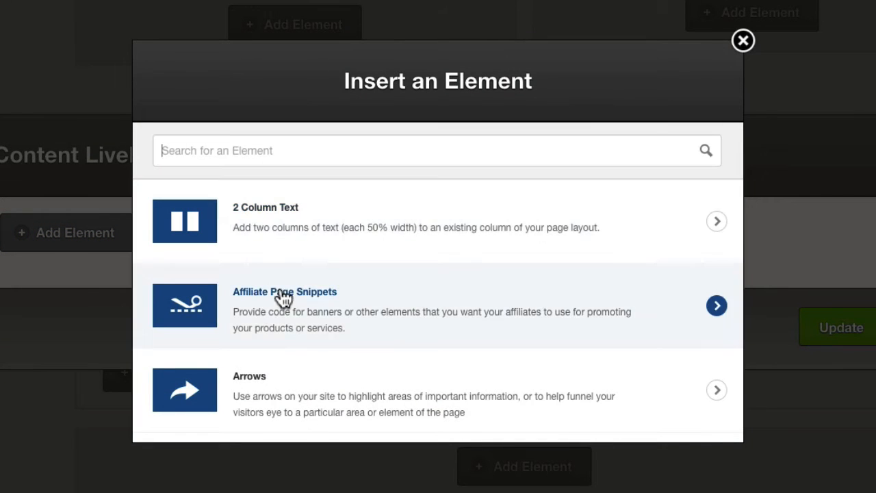
pyautogui.click(276, 159)
pyautogui.write('text')
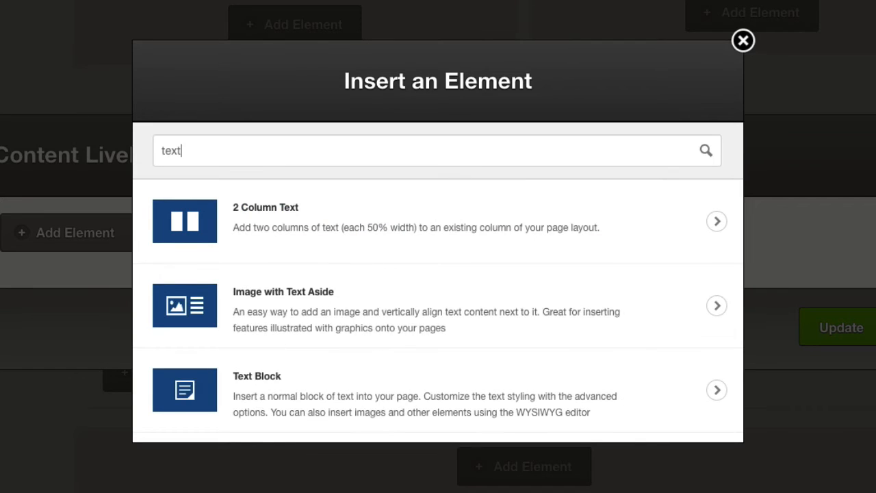
pyautogui.click(287, 220)
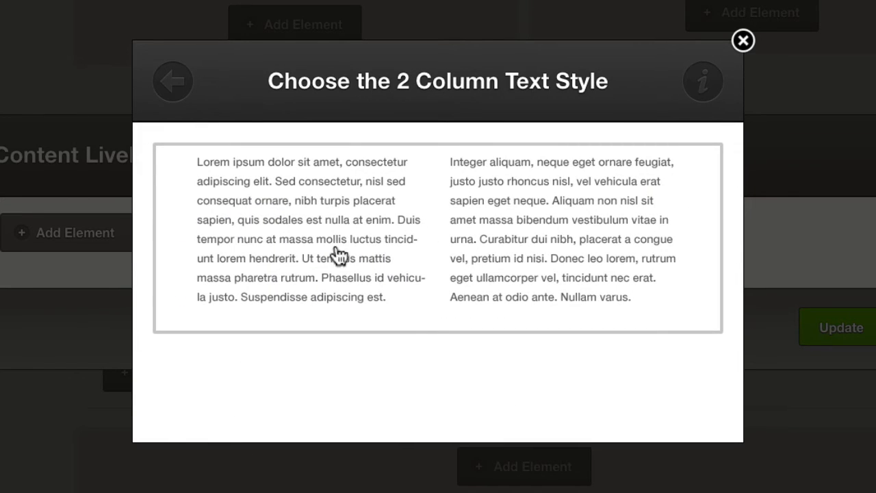
pyautogui.click(308, 251)
pyautogui.click(262, 284)
pyautogui.write('Curabitur blandit tempus porttitor. Maecenas faucibus mollis interdum. Duis mollis, est non commodo luctus, nisi erat porttitor ligula, eget lacinia odio sem nec elit.')
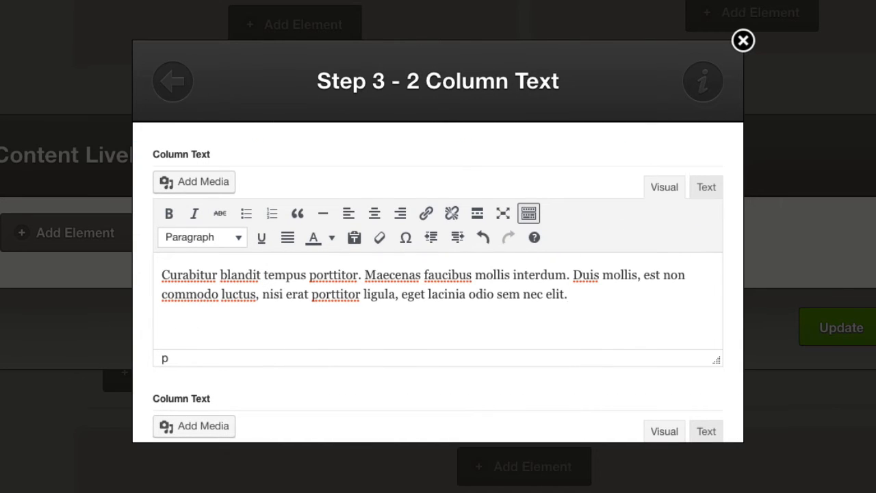
# - Fill the second column with the "Morbi leo risus, porta ac consectetur ac" placeholder paragraph and insert the element
pyautogui.scroll(-3, 342, 383)
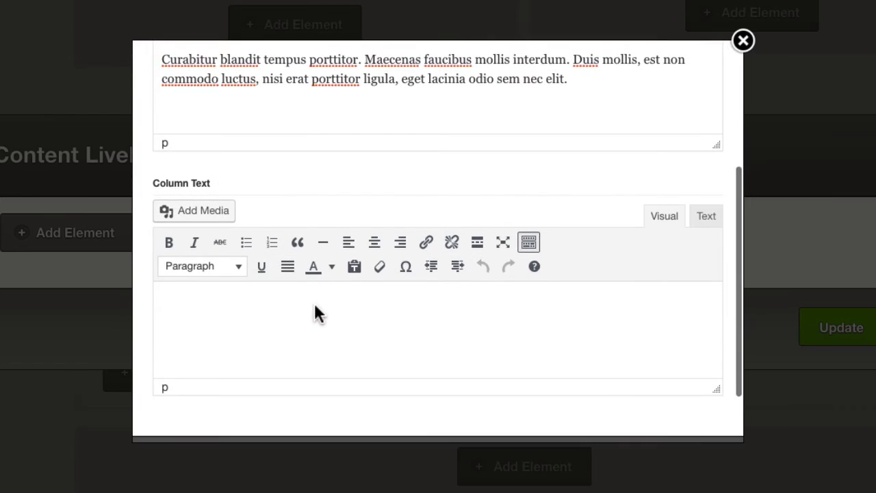
pyautogui.click(316, 308)
pyautogui.write('Morbi leo risus, porta ac consectetur ac, vestibulum at eros. Cras mattis consectetur purus sit amet fermentum. Vivamus sagittis lacus augue laoreet rutrum faucibus.')
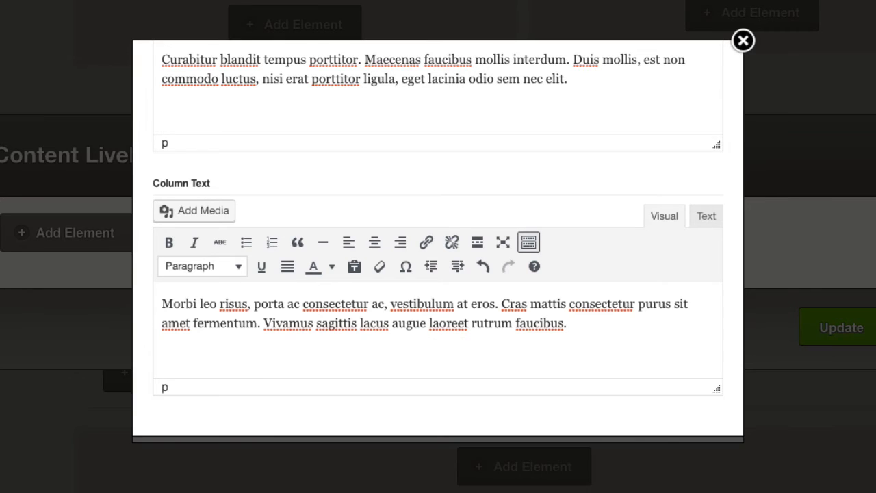
pyautogui.scroll(-2, 352, 260)
pyautogui.click(699, 410)
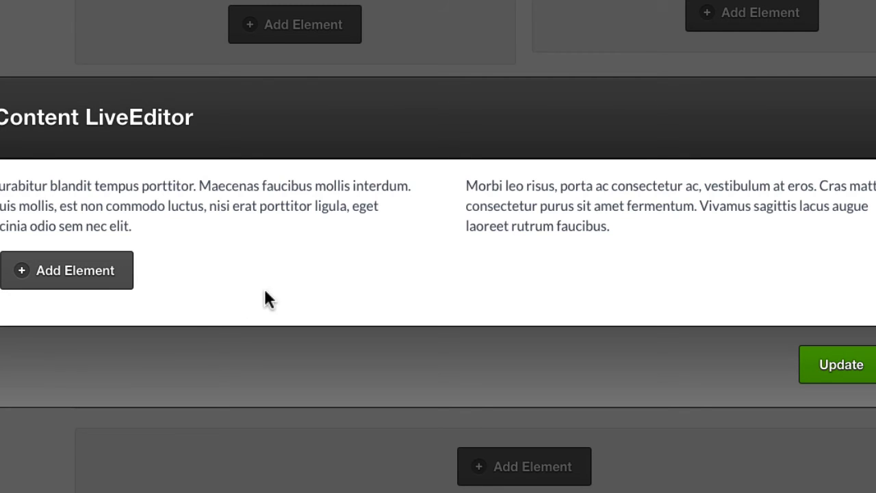
# - Add a Headline element with no additional styling to the feature box and set its text to "Ipsum Porta Etiam Dapibus."
pyautogui.click(115, 271)
pyautogui.write('hea')
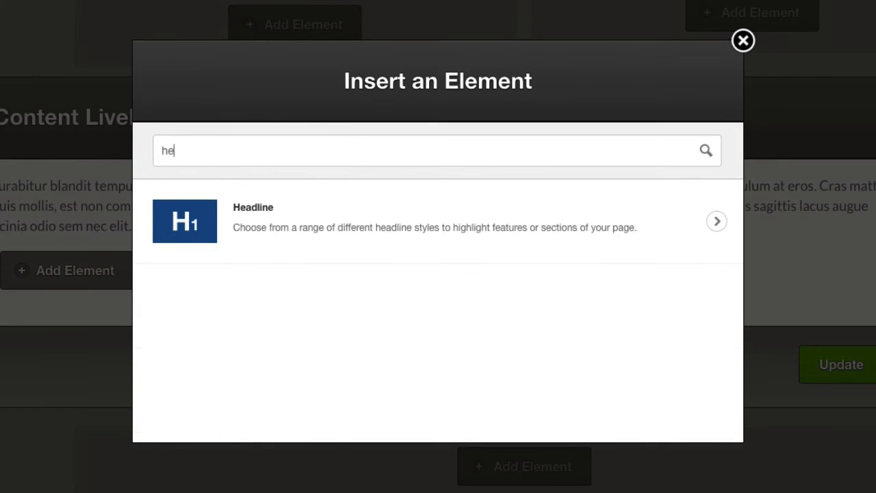
pyautogui.click(332, 215)
pyautogui.click(340, 207)
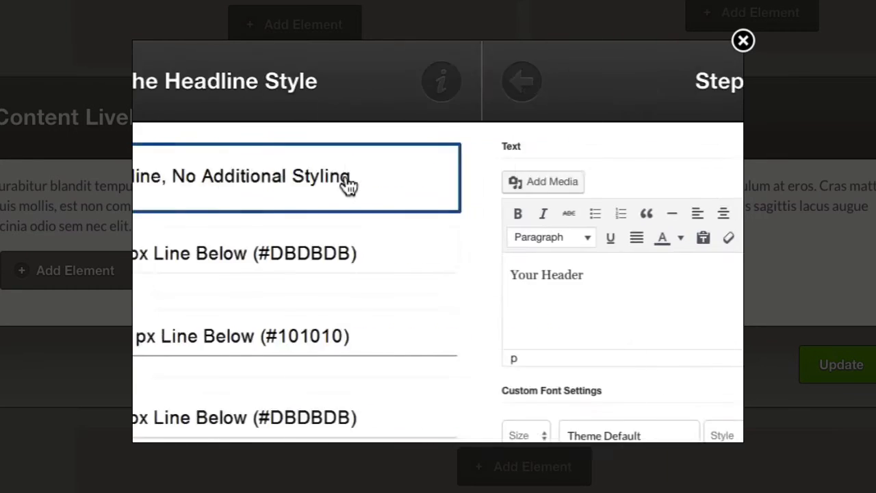
pyautogui.tripleClick(260, 274)
pyautogui.write('Ipsum Porta Etiam Dapibus.')
# - Format the headline as 25px, bold and left-aligned, insert it and move it above the two-column text
pyautogui.scroll(-3, 263, 291)
pyautogui.scroll(-5, 262, 274)
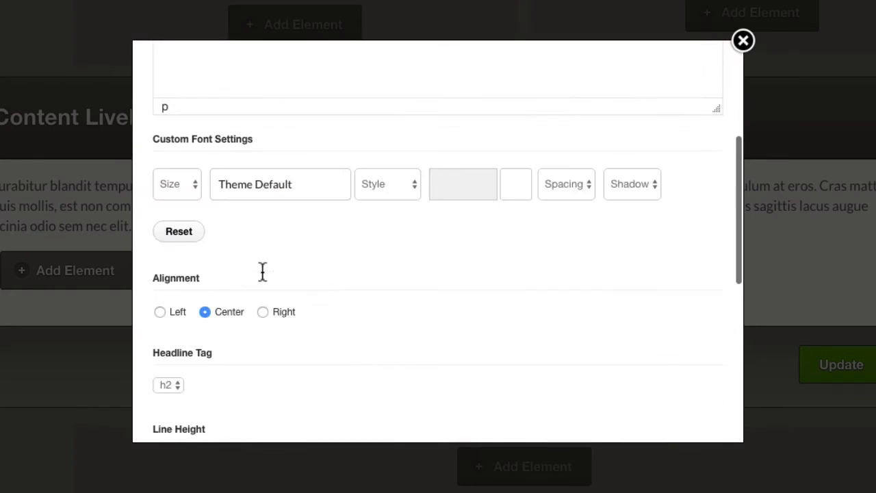
pyautogui.click(177, 88)
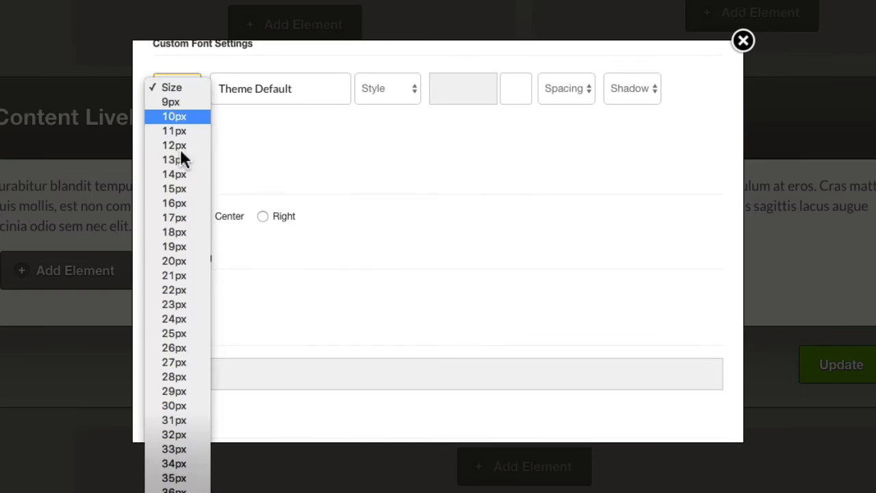
pyautogui.click(185, 335)
pyautogui.click(402, 87)
pyautogui.click(399, 147)
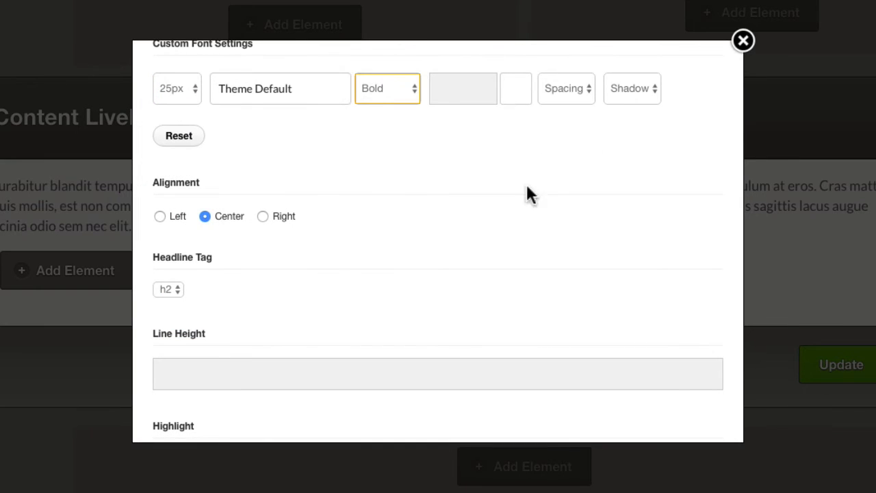
pyautogui.click(159, 216)
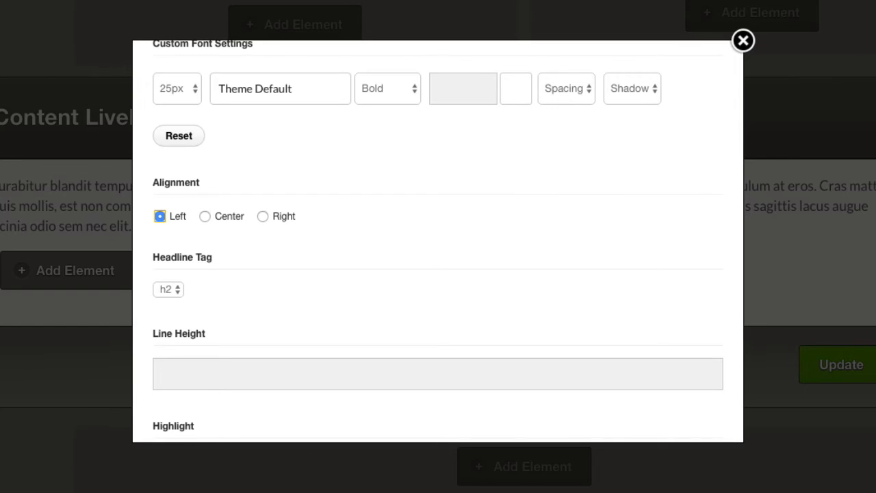
pyautogui.scroll(-5, 259, 195)
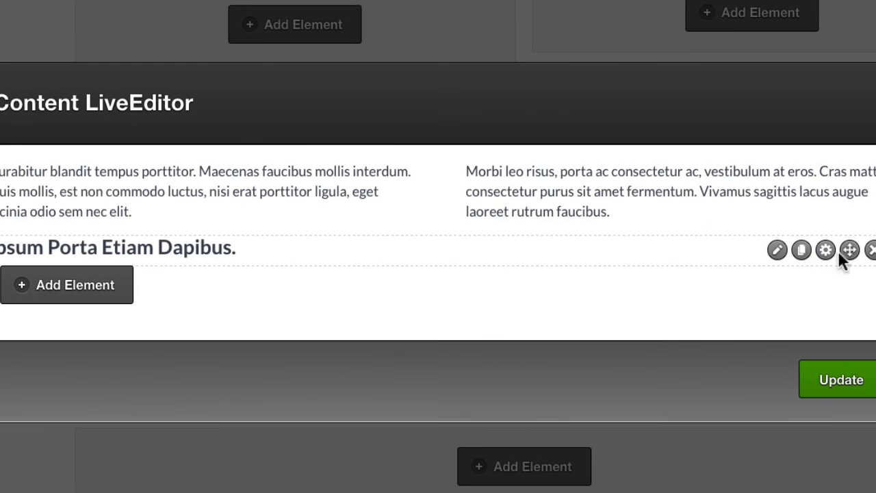
pyautogui.moveTo(841, 258); pyautogui.dragTo(777, 201)
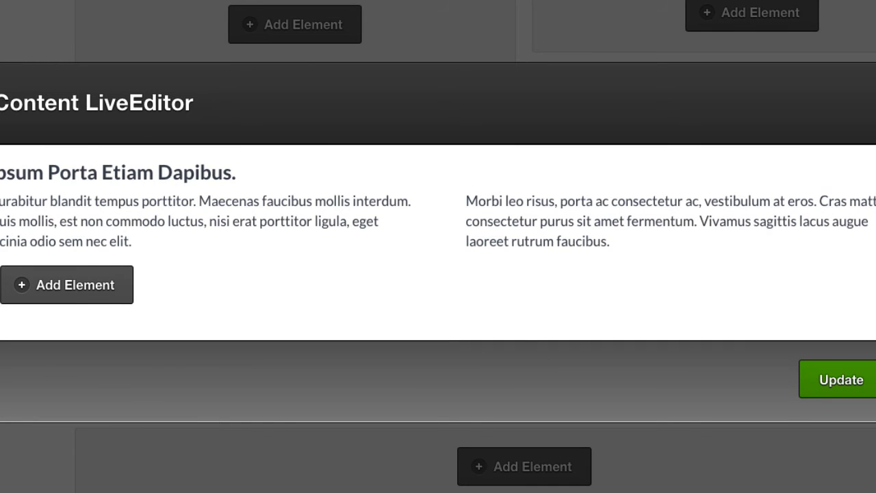
# - Insert a Vertical Spacing element below the two-column text and duplicate it
pyautogui.click(94, 293)
pyautogui.write('spa')
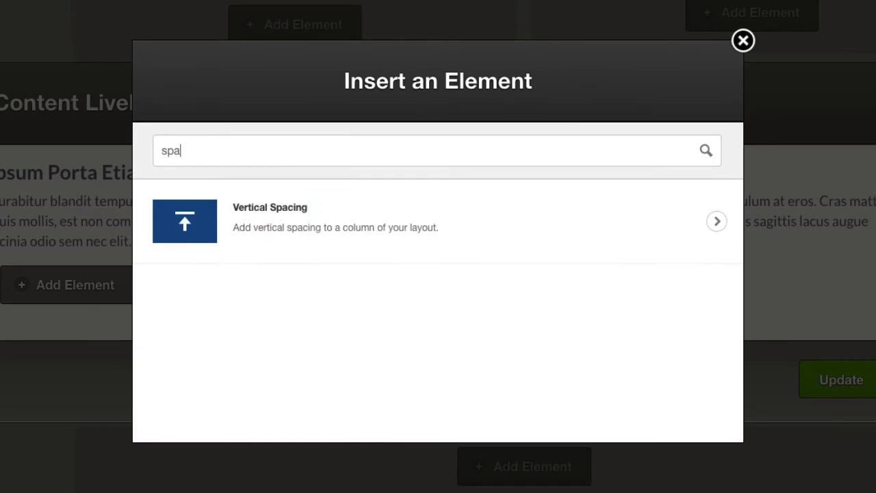
pyautogui.click(225, 211)
pyautogui.click(348, 185)
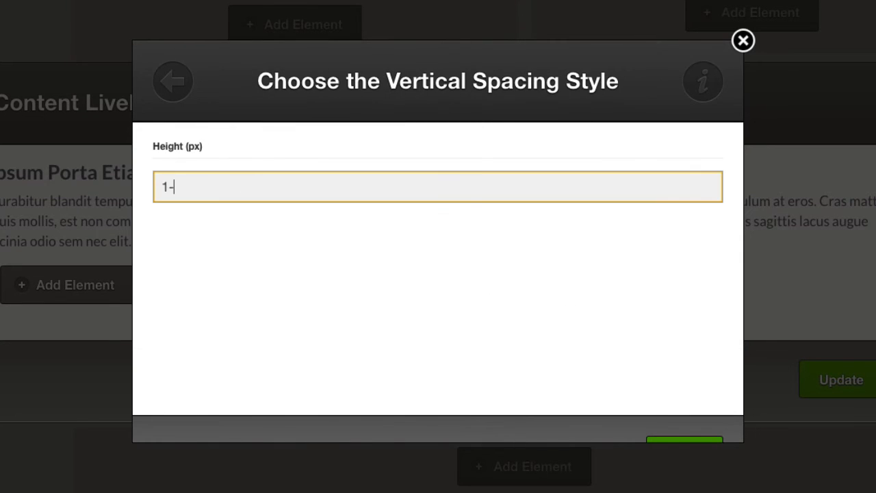
pyautogui.press('BackSpace')
pyautogui.scroll(-2, 677, 411)
pyautogui.click(680, 412)
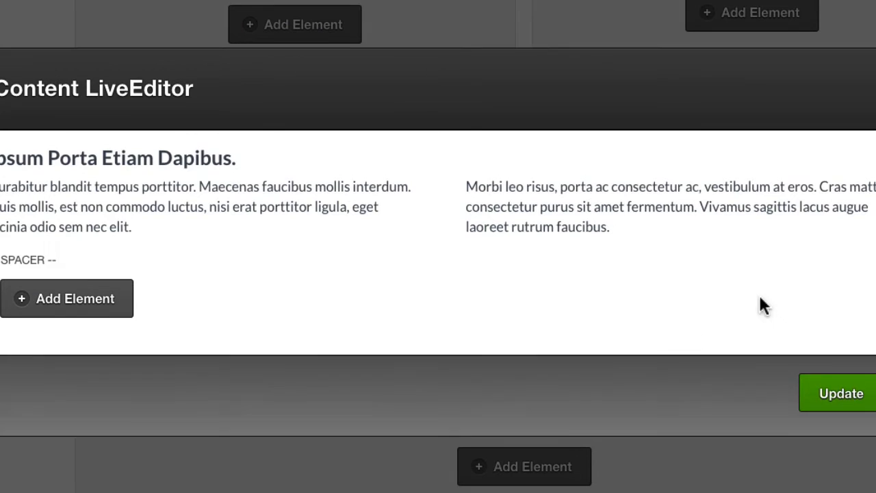
# - Add a Button element below the spacers using the Button Designer style
pyautogui.click(109, 330)
pyautogui.write('but')
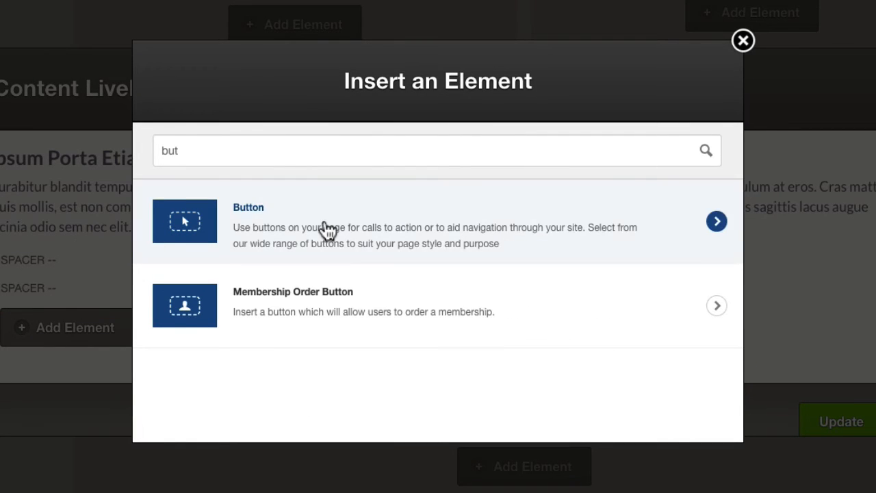
pyautogui.click(328, 229)
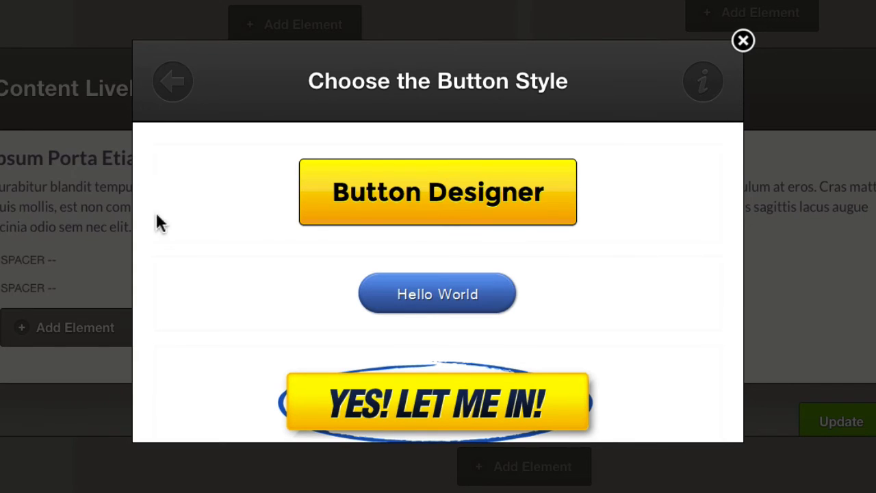
pyautogui.click(372, 215)
# - Set the button text to 23px in white (#ffffff) and turn off the drop shadow and inner shadow
pyautogui.click(188, 337)
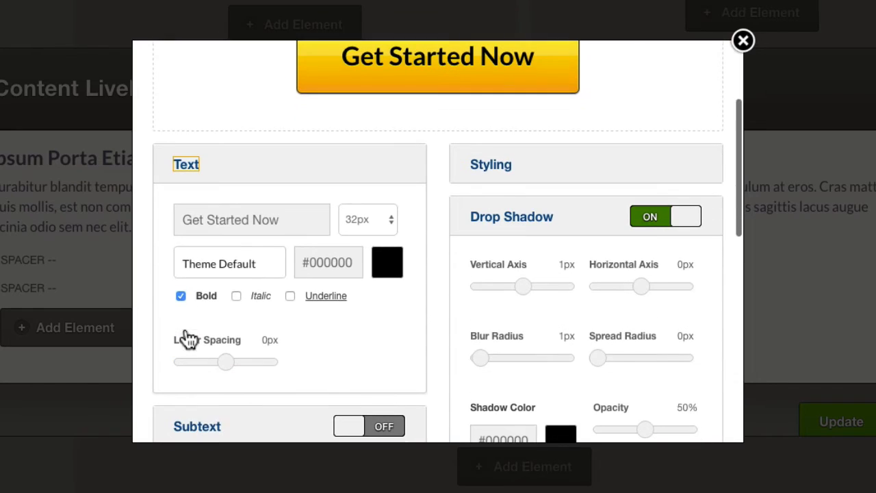
pyautogui.click(381, 226)
pyautogui.click(369, 88)
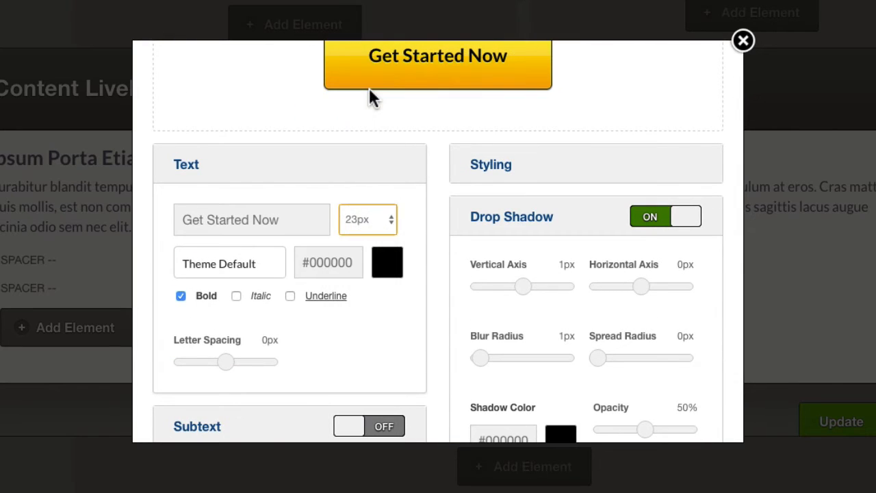
pyautogui.click(387, 262)
pyautogui.moveTo(447, 372); pyautogui.dragTo(444, 223)
pyautogui.click(649, 218)
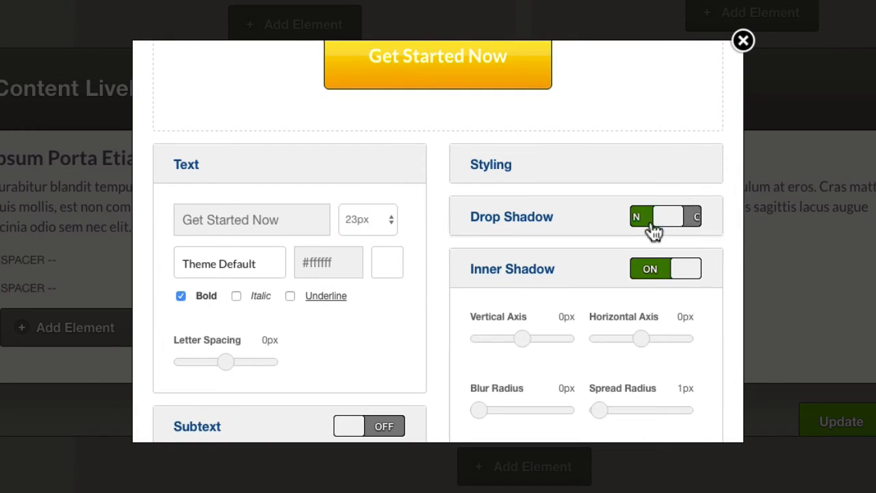
pyautogui.click(649, 271)
# - Style the button with border color #ffffff, height 25px, width 100%, border radius 5px and border size 0px
pyautogui.click(493, 168)
pyautogui.click(560, 389)
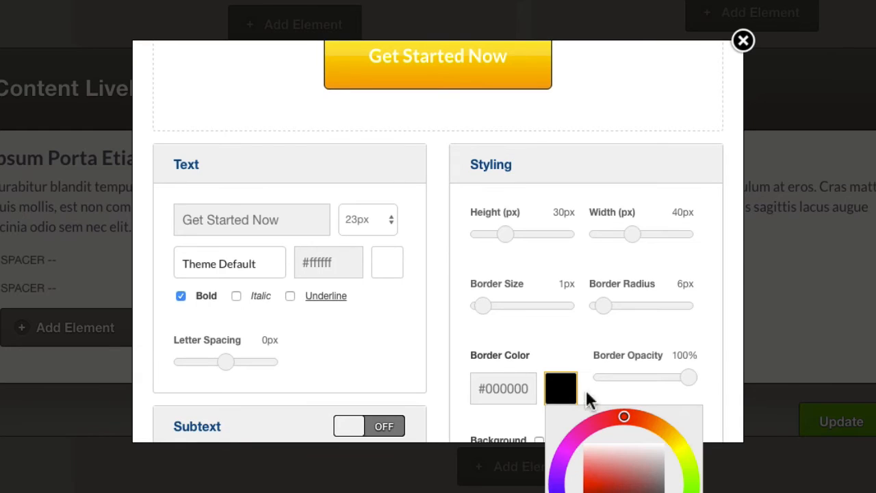
pyautogui.click(663, 443)
pyautogui.moveTo(503, 239); pyautogui.dragTo(497, 234)
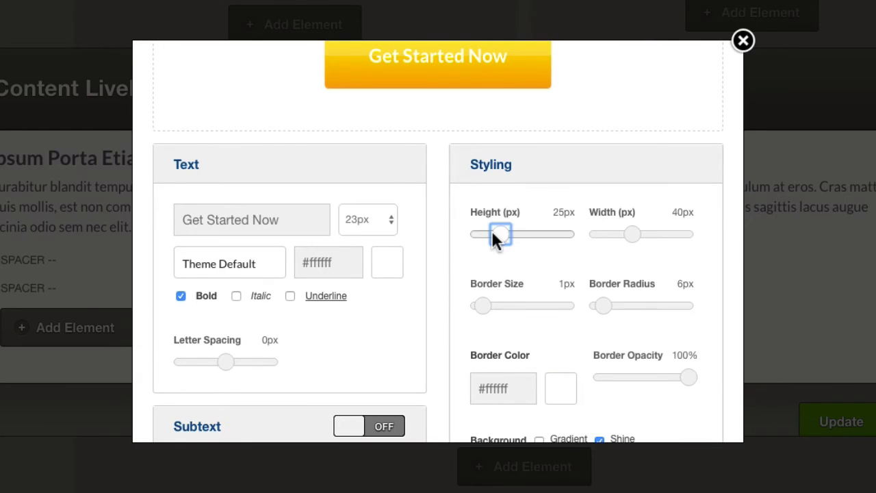
pyautogui.moveTo(631, 234); pyautogui.dragTo(739, 241)
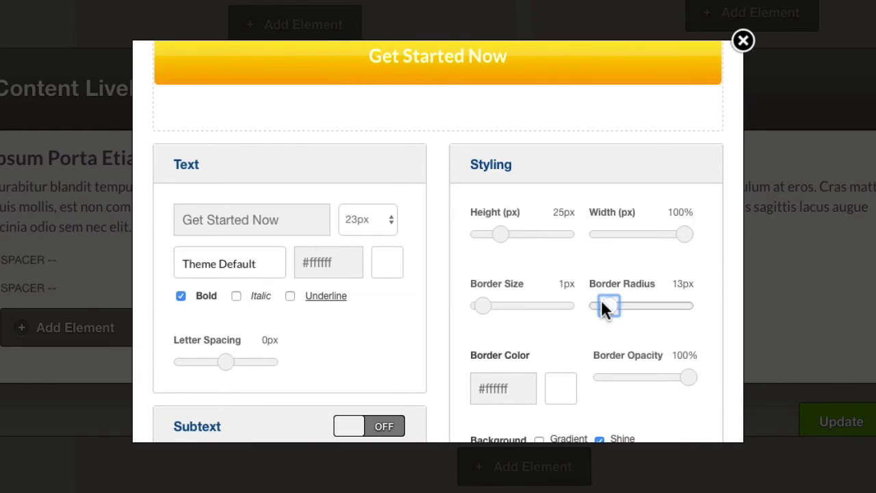
pyautogui.moveTo(605, 307); pyautogui.dragTo(590, 308)
pyautogui.moveTo(484, 308); pyautogui.dragTo(473, 308)
# - Clear the button's second background color, set the first to #45a576, turn off the text shadow and insert the button
pyautogui.scroll(-3, 448, 242)
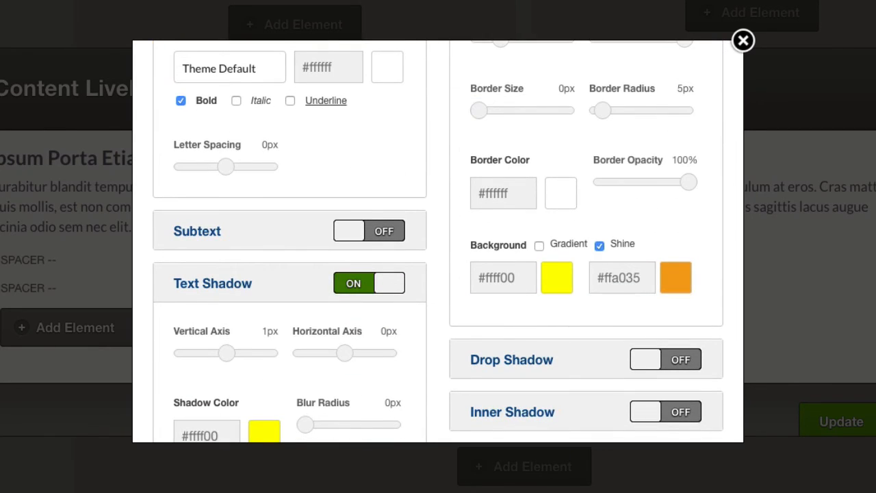
pyautogui.moveTo(641, 279); pyautogui.dragTo(591, 278)
pyautogui.press('BackSpace')
pyautogui.click(602, 245)
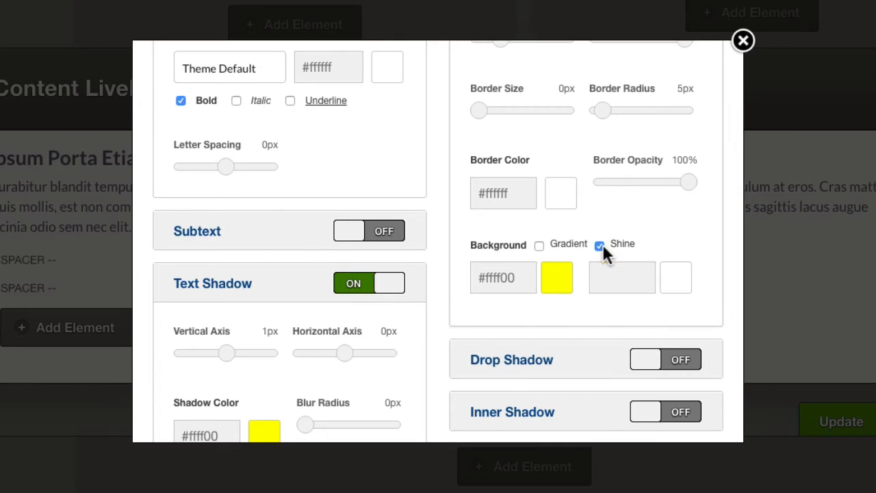
pyautogui.moveTo(523, 278); pyautogui.dragTo(466, 277)
pyautogui.write('#45a576')
pyautogui.click(367, 284)
pyautogui.scroll(-5, 565, 381)
pyautogui.click(544, 404)
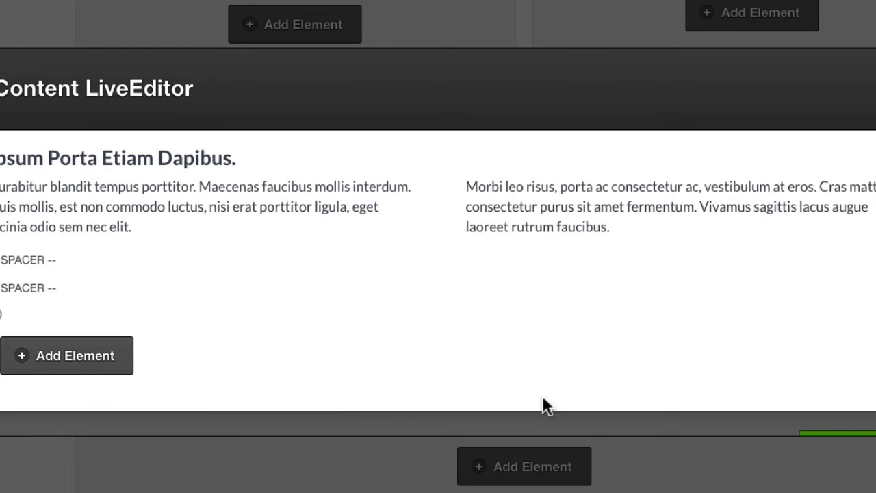
# - Edit the Get Started Now button to remove its shine, and update the feature box's content
pyautogui.click(778, 280)
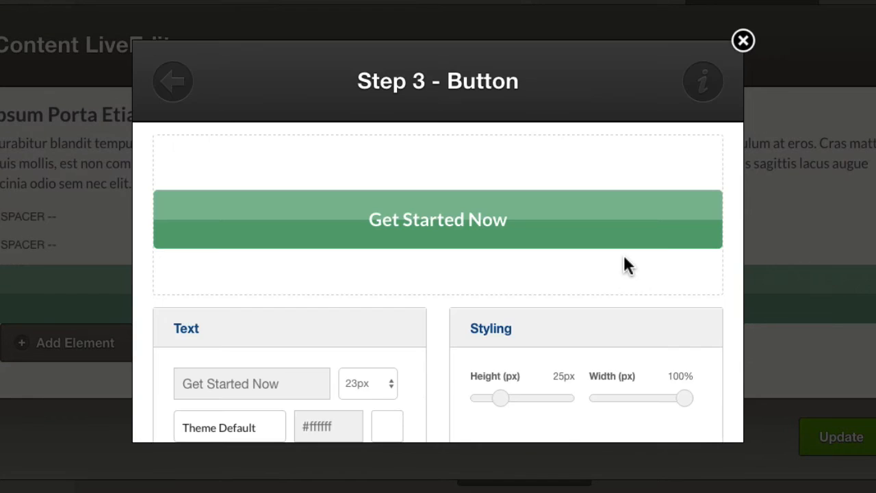
pyautogui.scroll(-10, 603, 256)
pyautogui.click(508, 402)
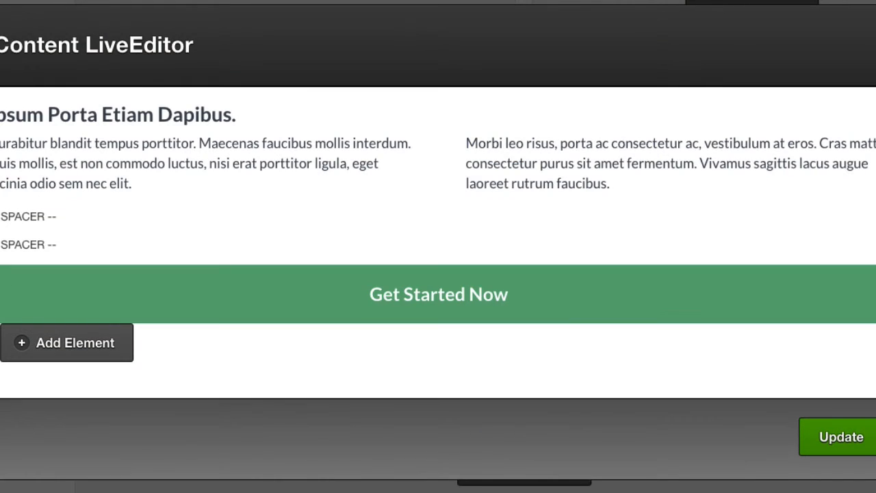
pyautogui.click(842, 441)
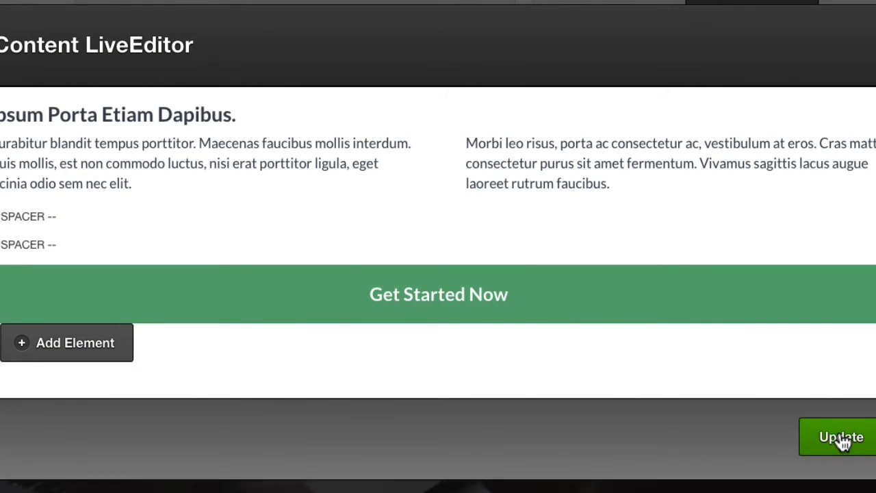
# - Reopen the feature box's content, move the Get Started Now button between the two spacers and update it
pyautogui.scroll(-2, 7, 188)
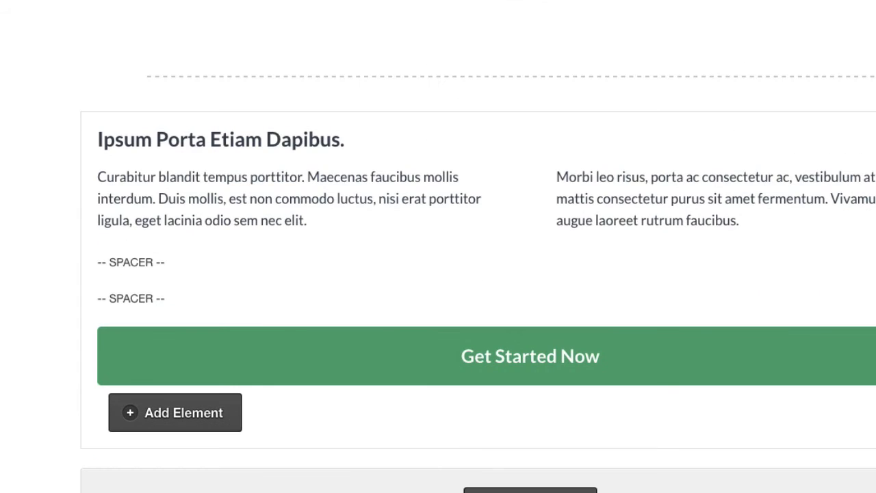
pyautogui.click(866, 130)
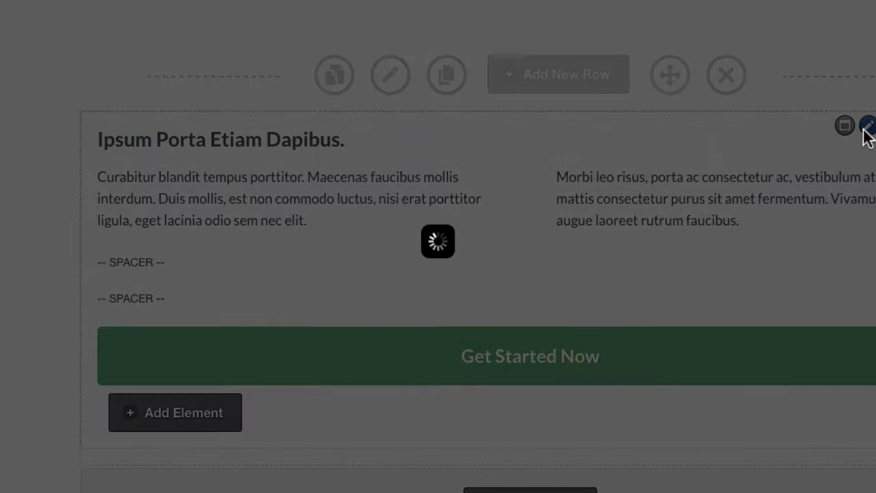
pyautogui.moveTo(851, 285); pyautogui.dragTo(852, 254)
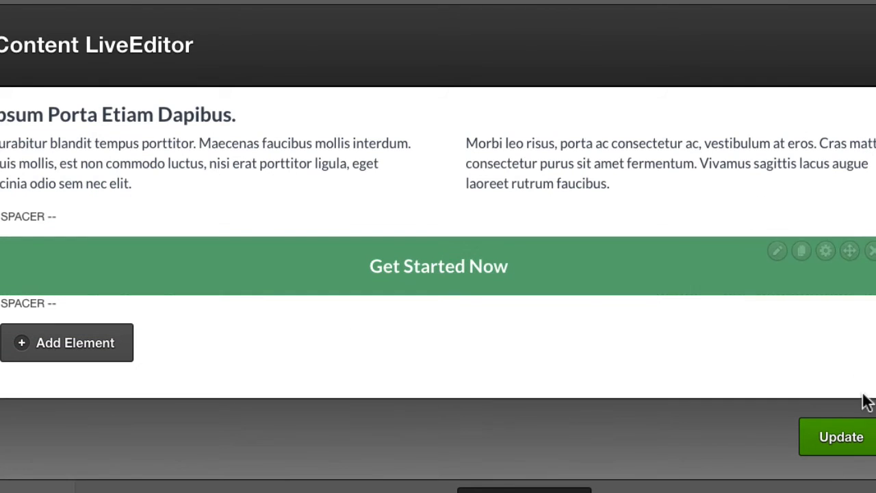
pyautogui.click(841, 438)
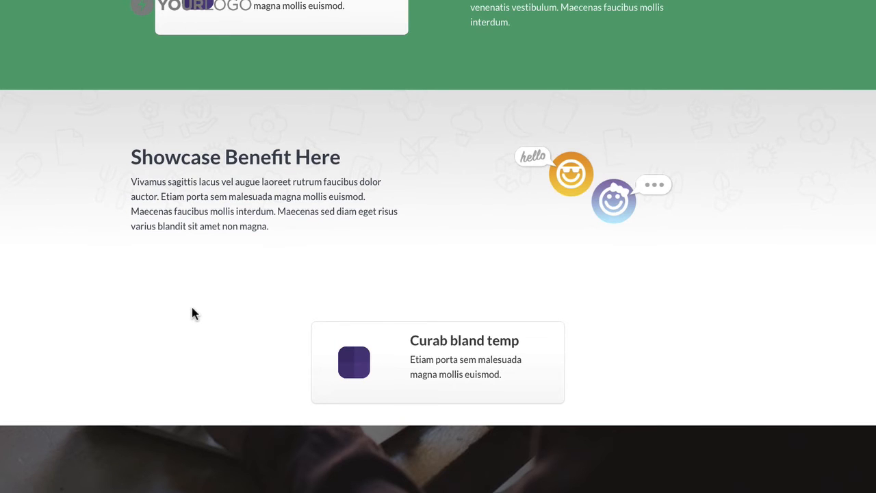
# - Examine the closing call-to-action box, four-column link footer and bottom bar on the Slack reference page
pyautogui.scroll(-1, 56, 274)
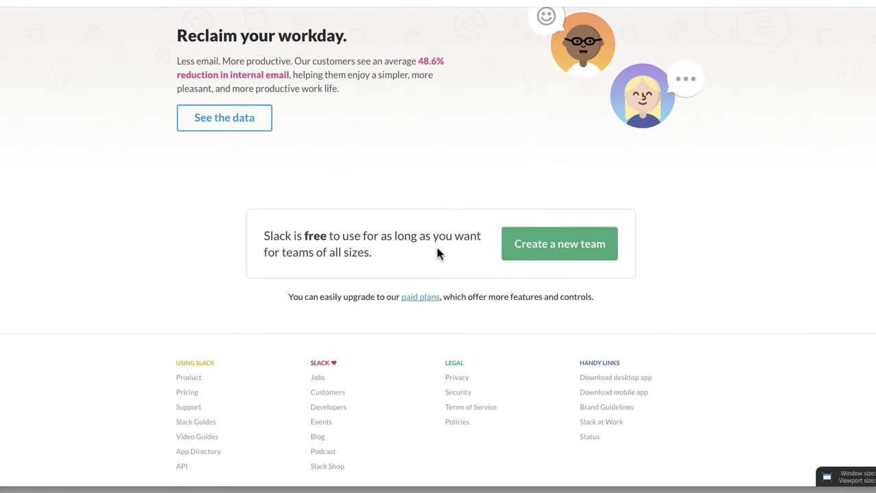
pyautogui.moveTo(397, 487); pyautogui.dragTo(387, 438)
pyautogui.scroll(-2, 298, 124)
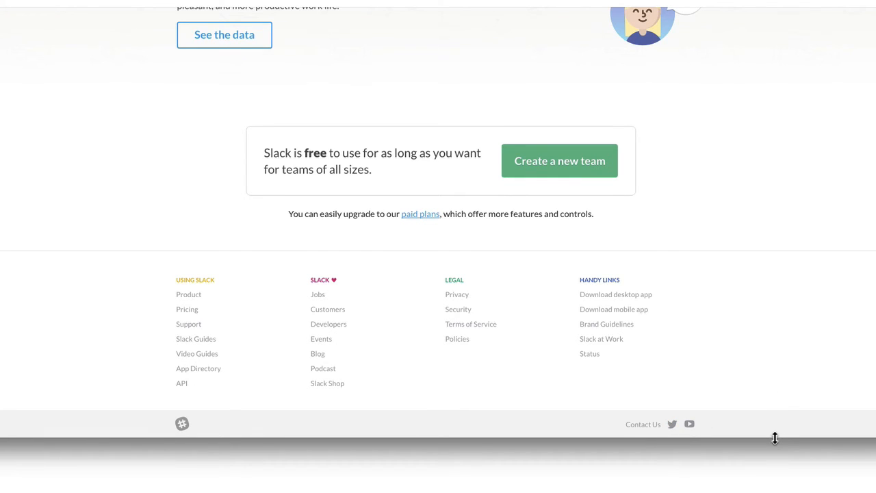
pyautogui.moveTo(775, 438); pyautogui.dragTo(777, 486)
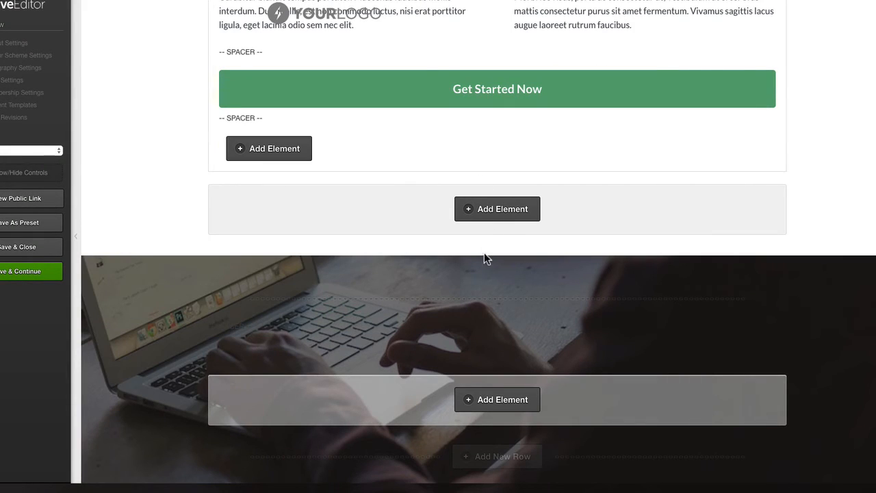
# - Add a five-column row below the call-to-action box's row and delete the duplicate five-column row beneath it
pyautogui.moveTo(508, 300)
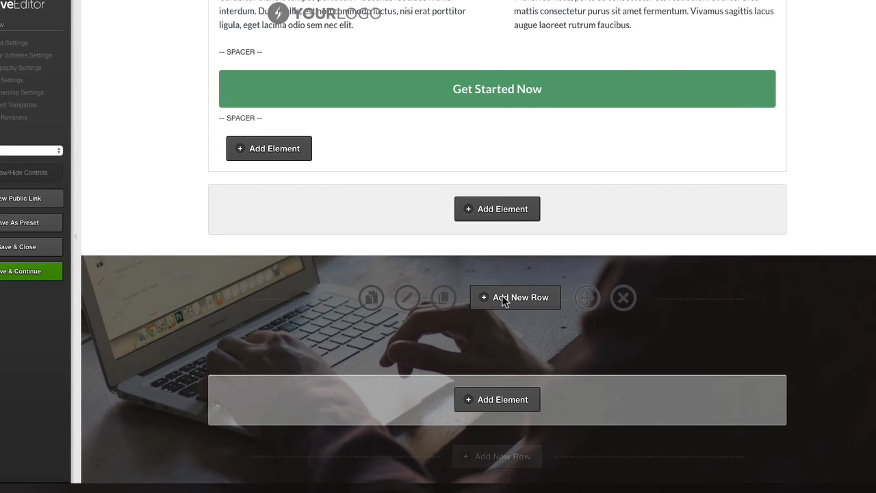
pyautogui.click(516, 305)
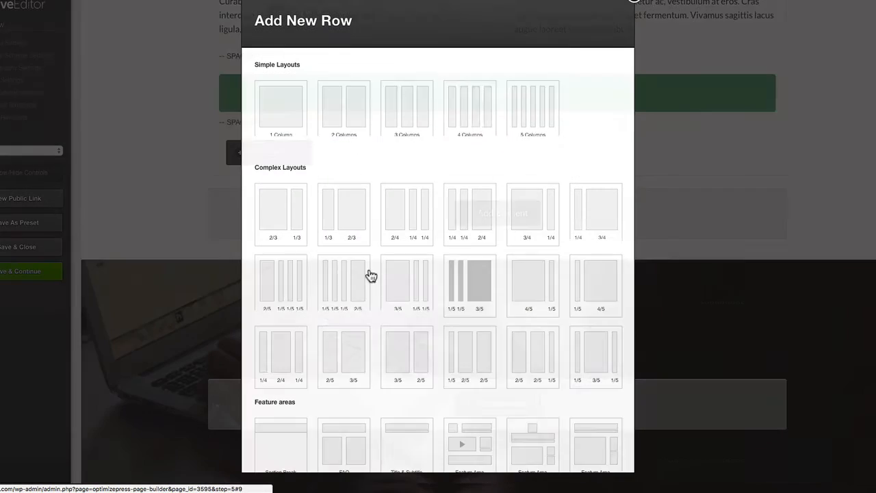
pyautogui.click(531, 131)
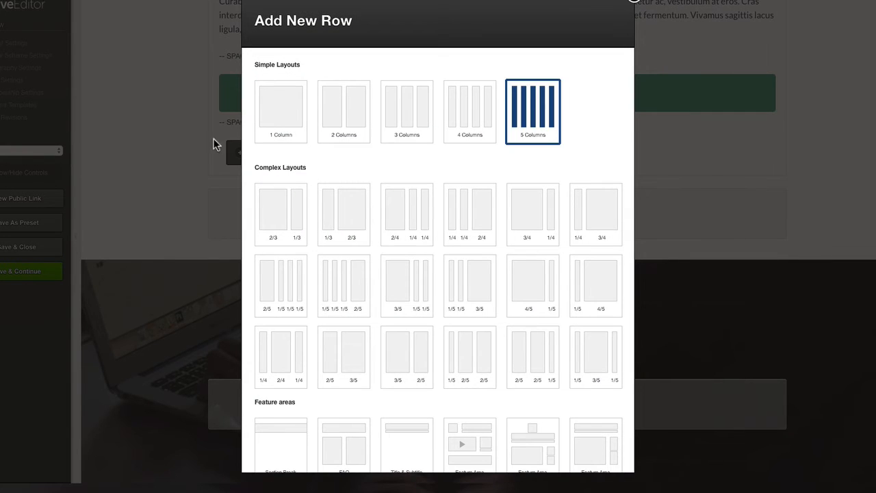
pyautogui.scroll(-3, 438, 274)
pyautogui.click(596, 447)
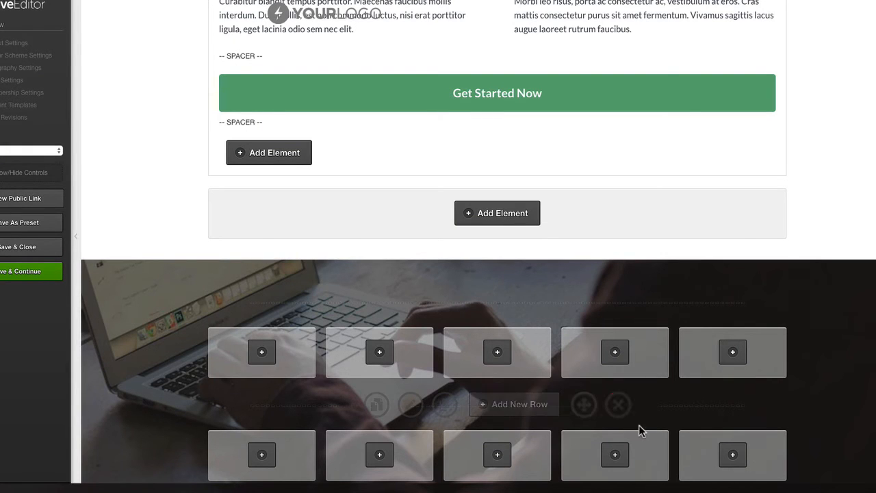
pyautogui.click(618, 405)
pyautogui.press('Return')
# - Give the five-column row a light grey background color in its row options and update it
pyautogui.click(409, 302)
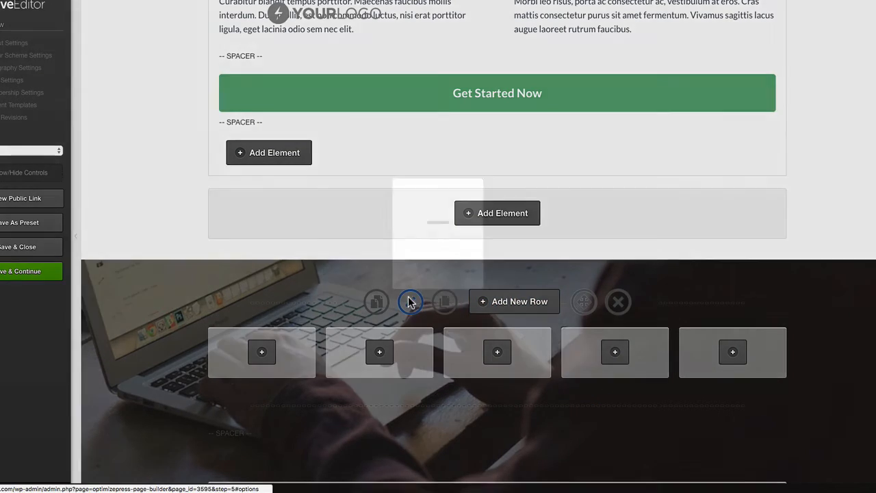
pyautogui.click(284, 298)
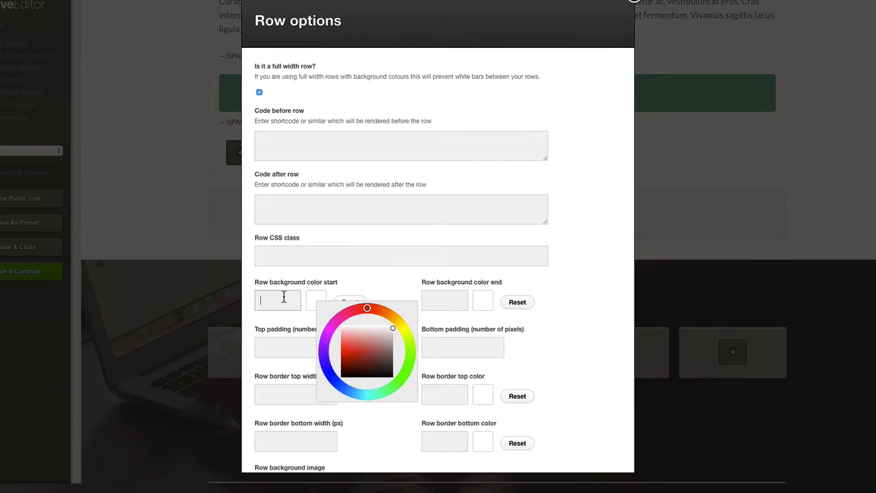
pyautogui.click(429, 301)
pyautogui.scroll(-3, 513, 362)
pyautogui.click(594, 438)
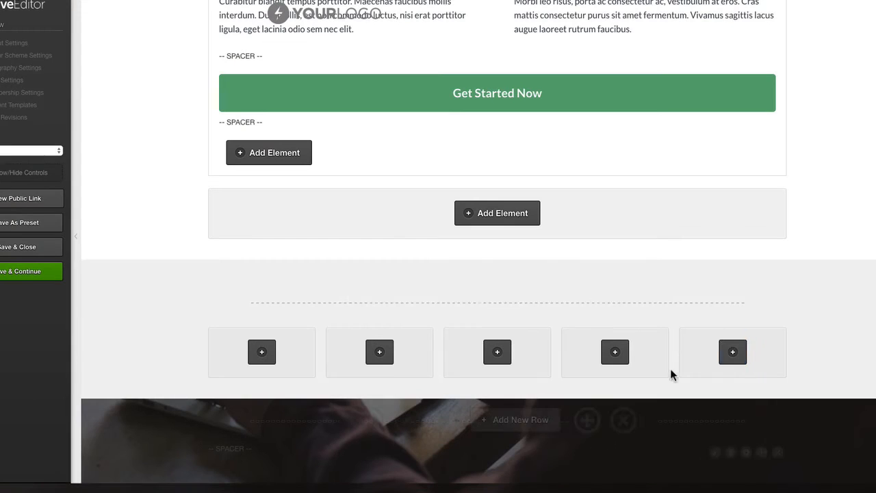
pyautogui.click(733, 351)
pyautogui.click(370, 177)
pyautogui.write('ima')
pyautogui.click(325, 327)
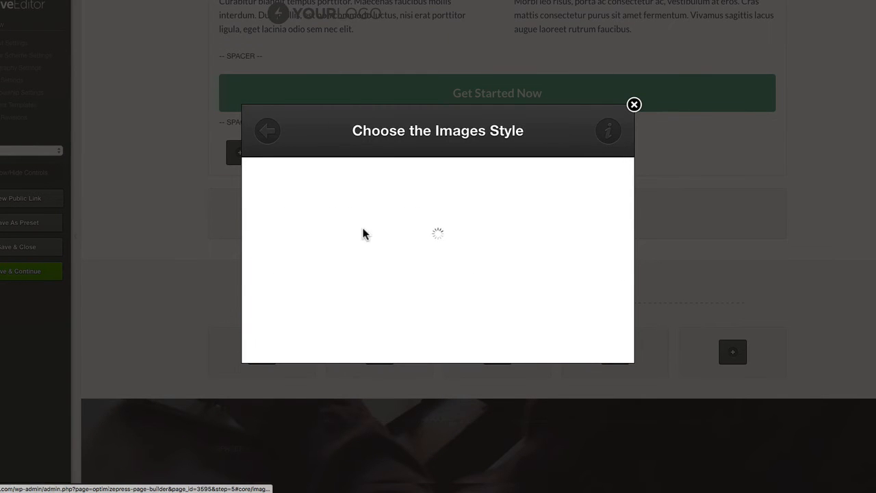
pyautogui.click(391, 229)
pyautogui.click(293, 198)
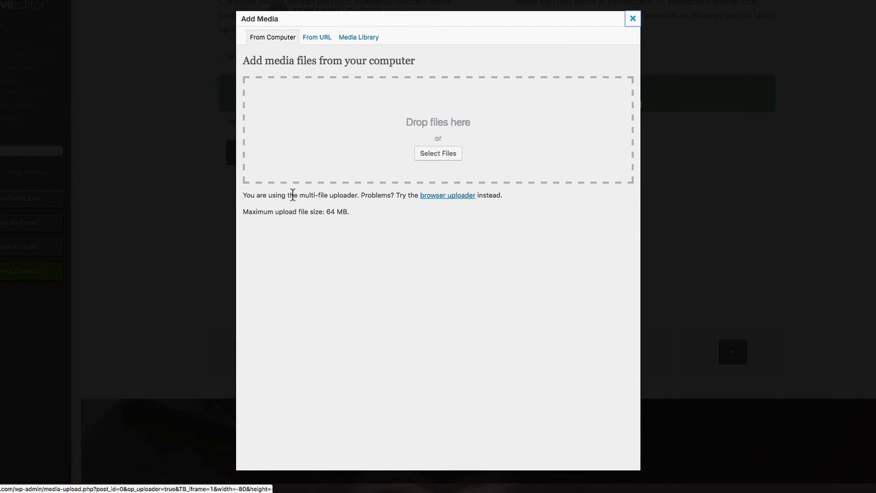
pyautogui.click(370, 41)
pyautogui.click(517, 81)
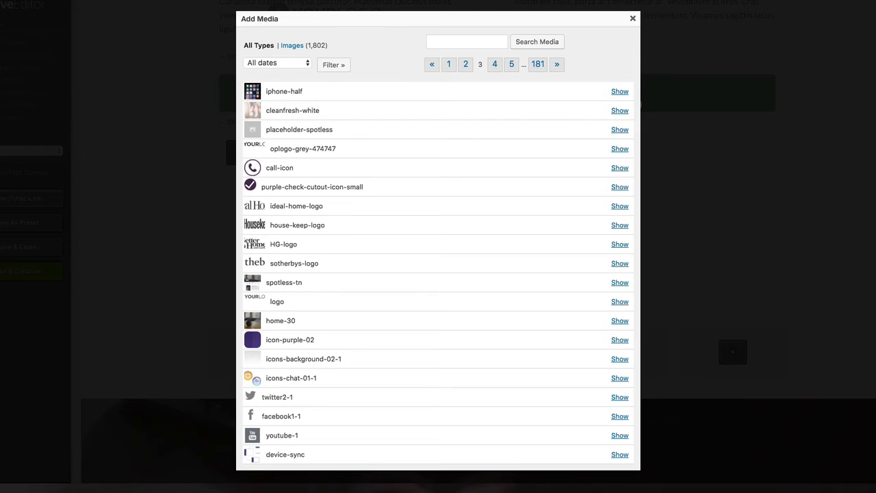
pyautogui.click(629, 23)
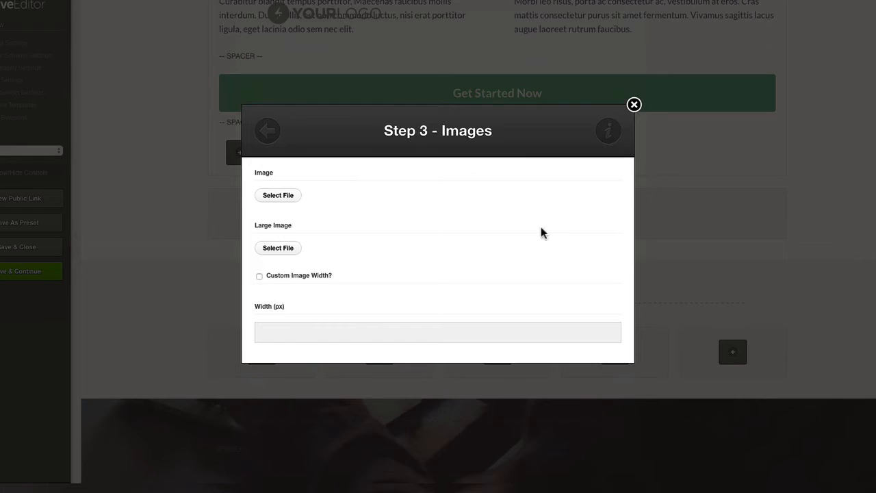
pyautogui.click(633, 105)
# - Add a Text Block element in the default style to the row's fifth column
pyautogui.click(733, 348)
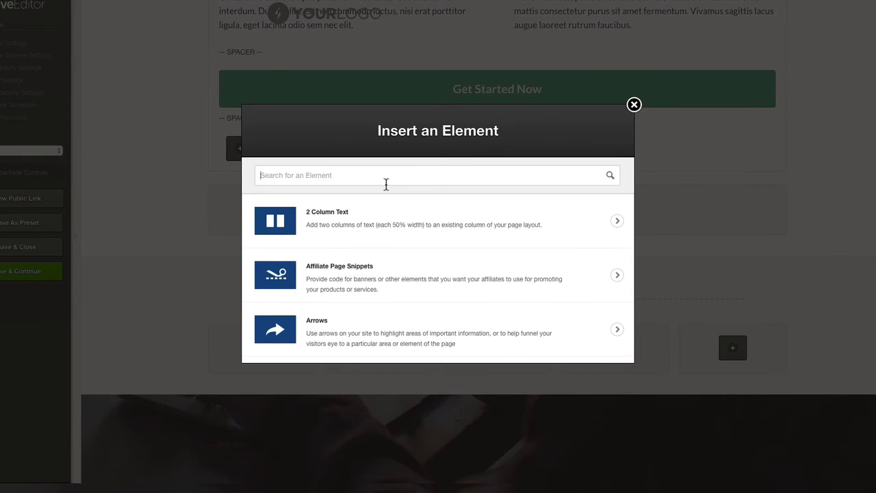
pyautogui.click(385, 180)
pyautogui.write('text')
pyautogui.click(617, 329)
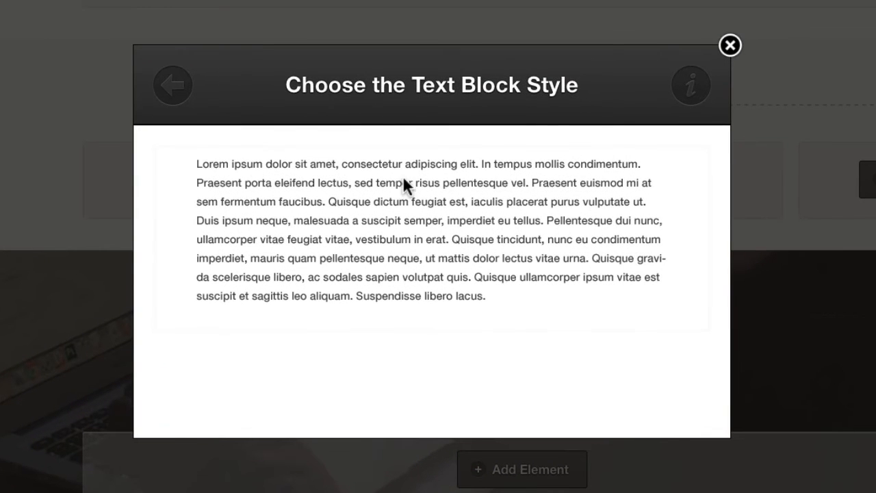
pyautogui.click(470, 193)
# - Insert the grey Twitter icon from the media library into the text block
pyautogui.click(220, 233)
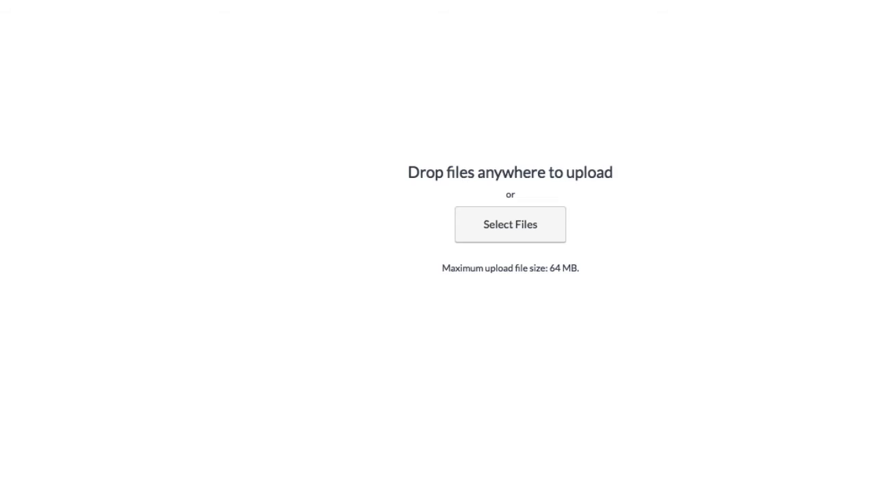
pyautogui.click(169, 34)
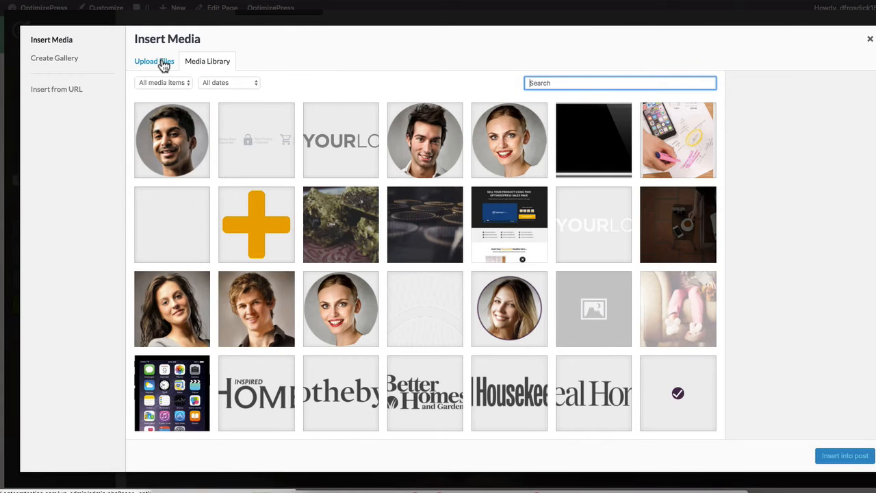
pyautogui.scroll(-5, 420, 198)
pyautogui.scroll(-3, 420, 198)
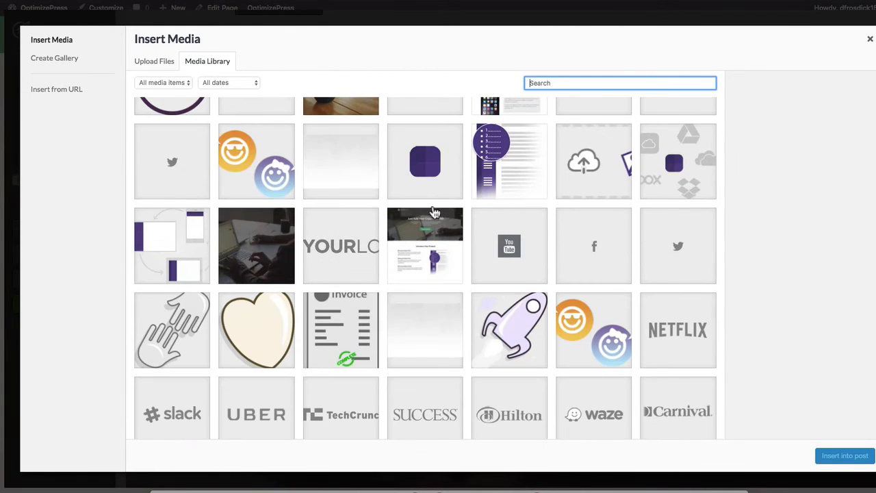
pyautogui.click(675, 257)
pyautogui.click(846, 456)
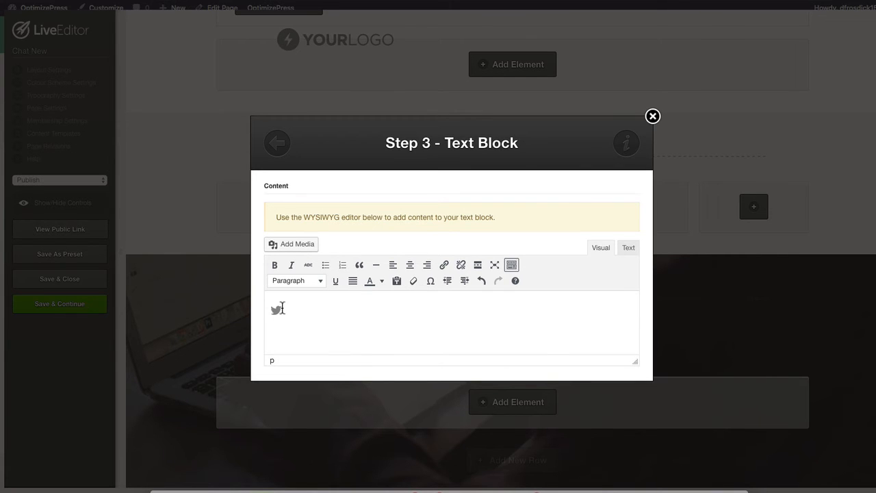
# - Insert the grey Facebook and YouTube icons from the media library alongside the Twitter icon
pyautogui.click(277, 309)
pyautogui.click(293, 245)
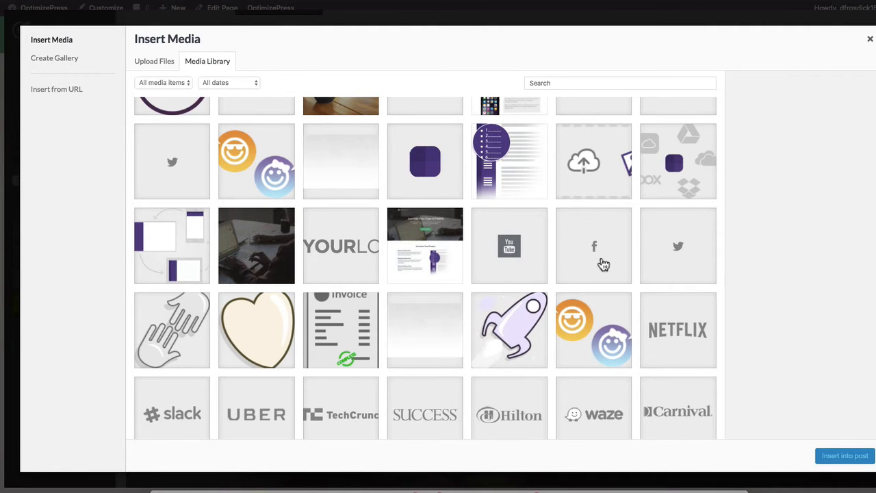
pyautogui.click(603, 264)
pyautogui.click(830, 455)
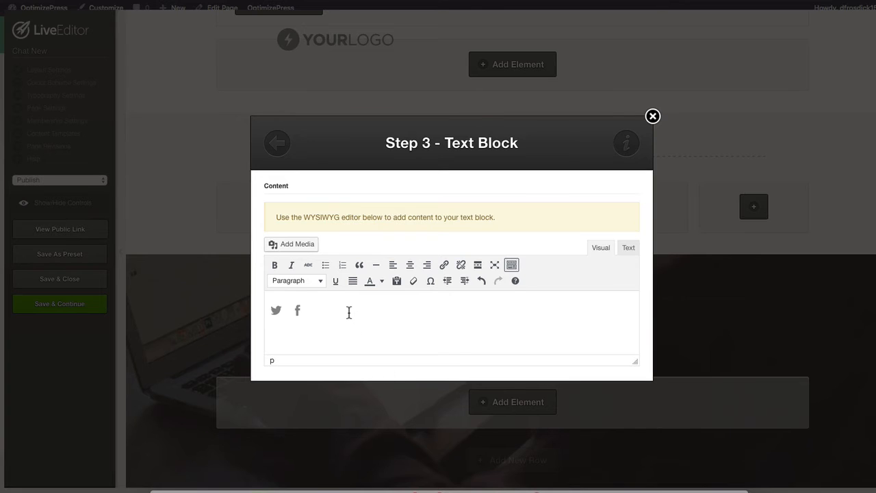
pyautogui.click(294, 243)
pyautogui.click(493, 270)
pyautogui.click(830, 456)
# - Shrink the YouTube icon with a custom size so it matches the Twitter and Facebook icons
pyautogui.click(282, 316)
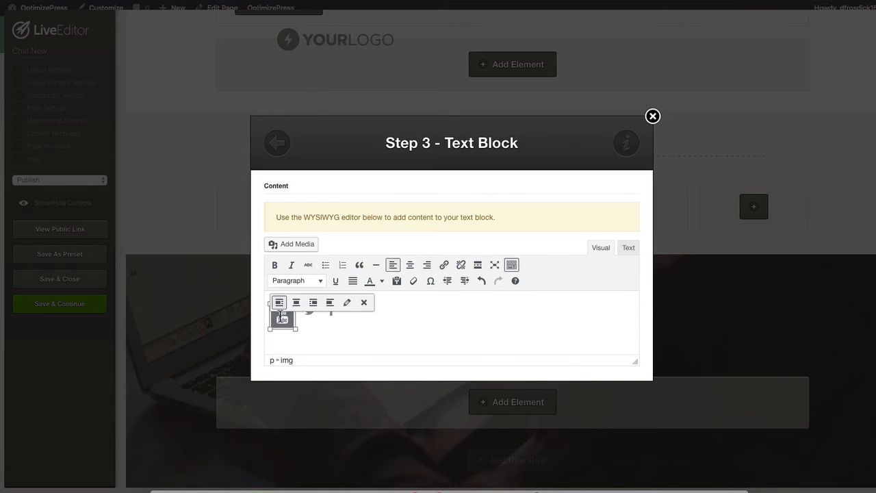
pyautogui.click(347, 302)
pyautogui.click(229, 181)
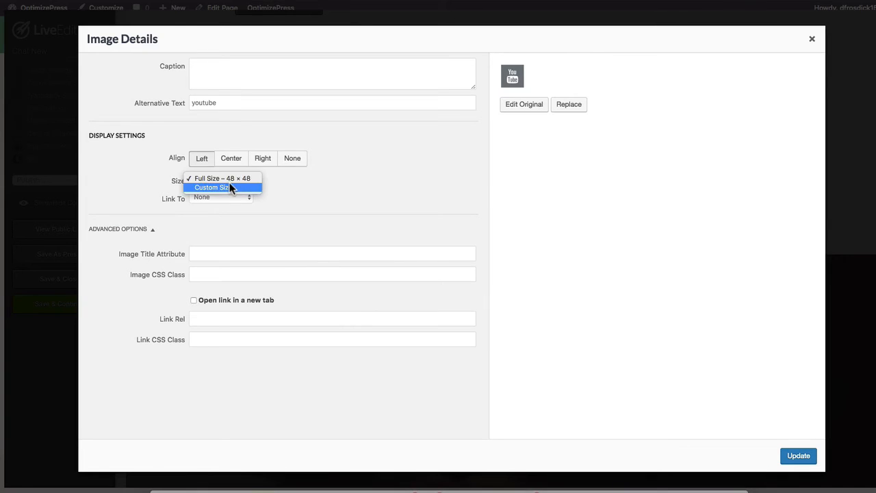
pyautogui.click(231, 188)
pyautogui.click(211, 203)
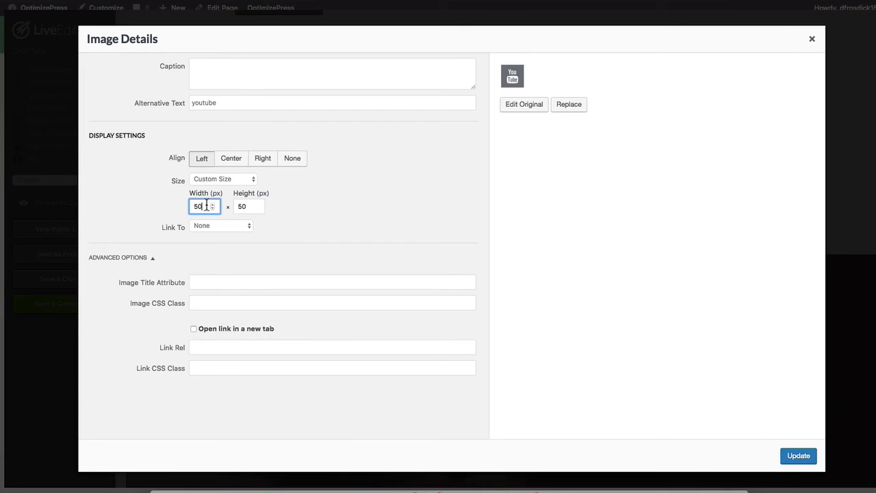
pyautogui.click(795, 456)
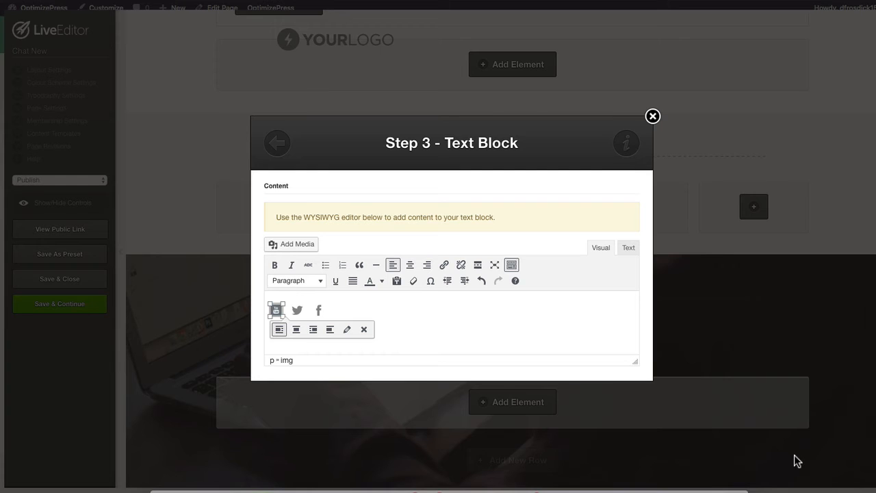
pyautogui.click(415, 304)
pyautogui.press('Up')
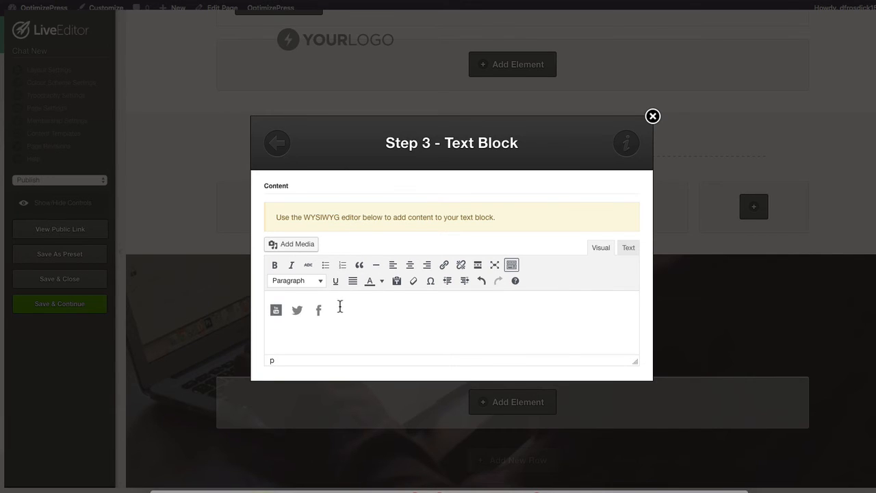
pyautogui.click(291, 244)
pyautogui.scroll(3, 533, 277)
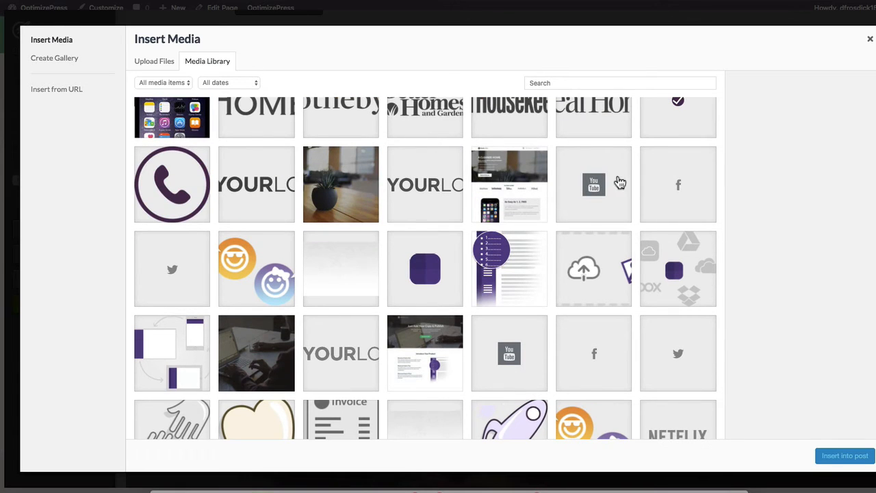
pyautogui.scroll(3, 520, 366)
pyautogui.scroll(-4, 521, 368)
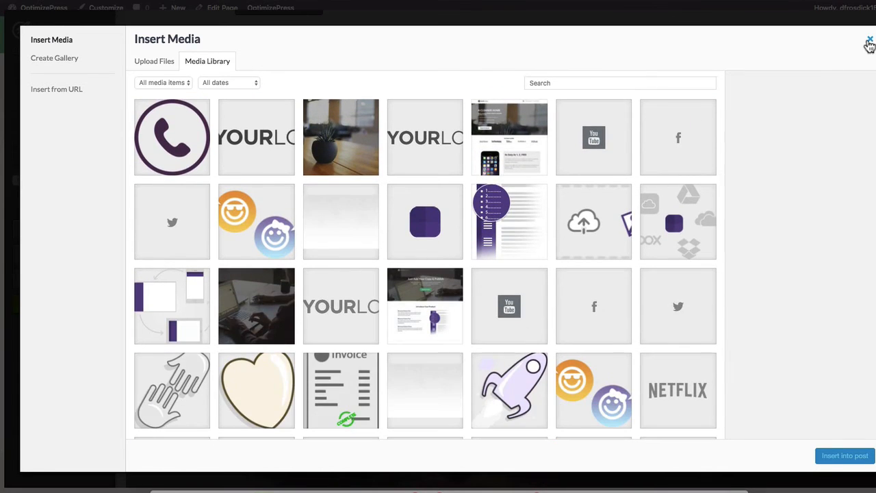
pyautogui.click(869, 39)
# - Insert the text block with the three social icons into the row's fifth column
pyautogui.scroll(-2, 585, 194)
pyautogui.click(510, 354)
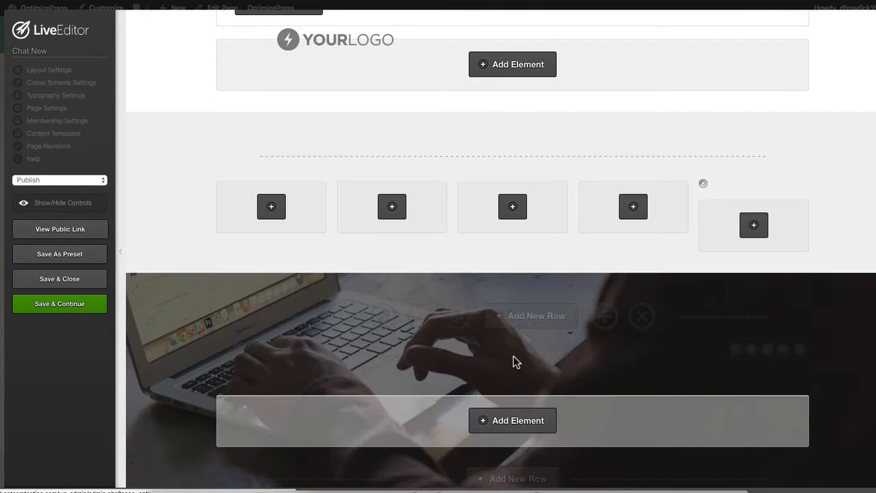
pyautogui.moveTo(739, 194)
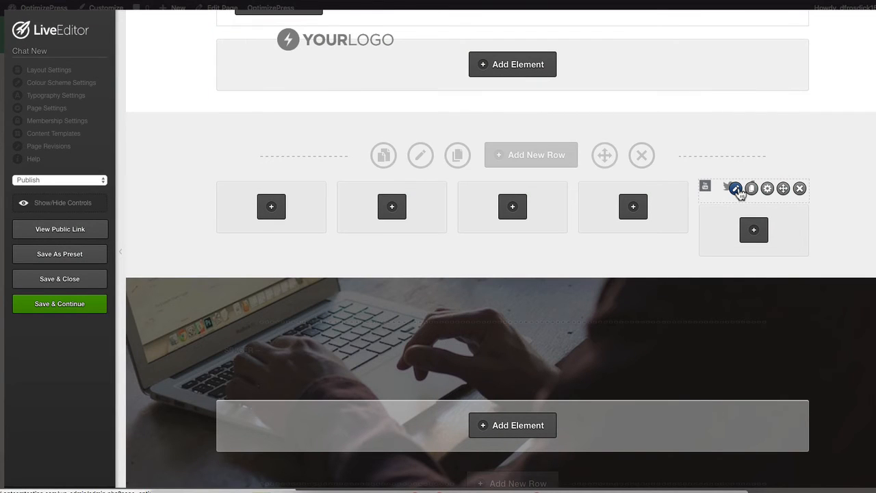
# - Add an Images element in the first captioned style to the row's first column
pyautogui.click(271, 206)
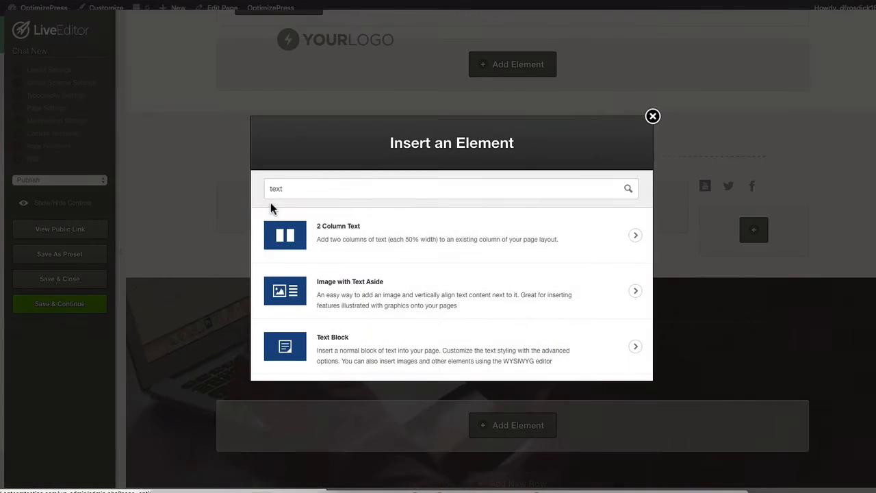
pyautogui.write('im')
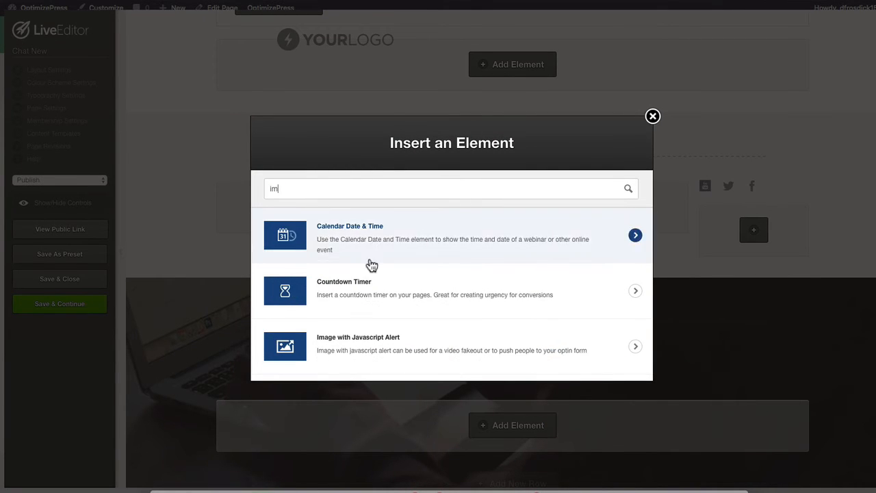
pyautogui.scroll(-3, 363, 313)
pyautogui.click(354, 320)
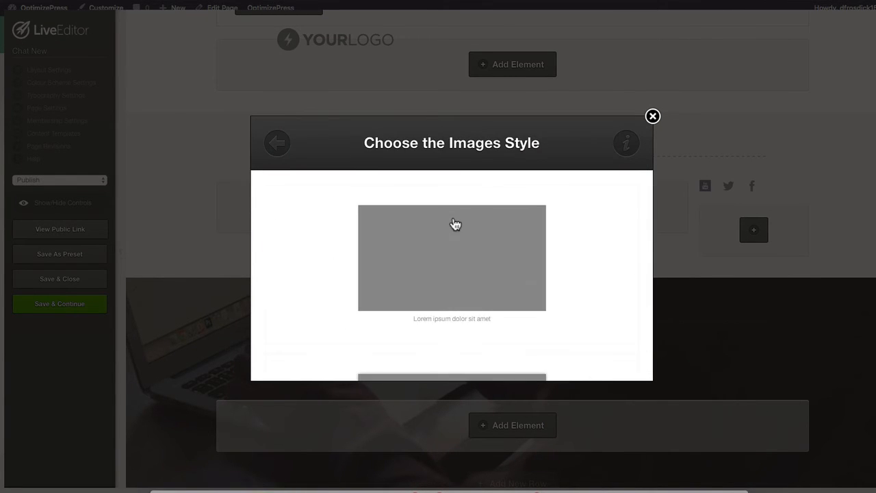
pyautogui.click(455, 224)
# - Use the full-size image titled logo, from the third page of the media library, as the Images element's picture
pyautogui.click(292, 210)
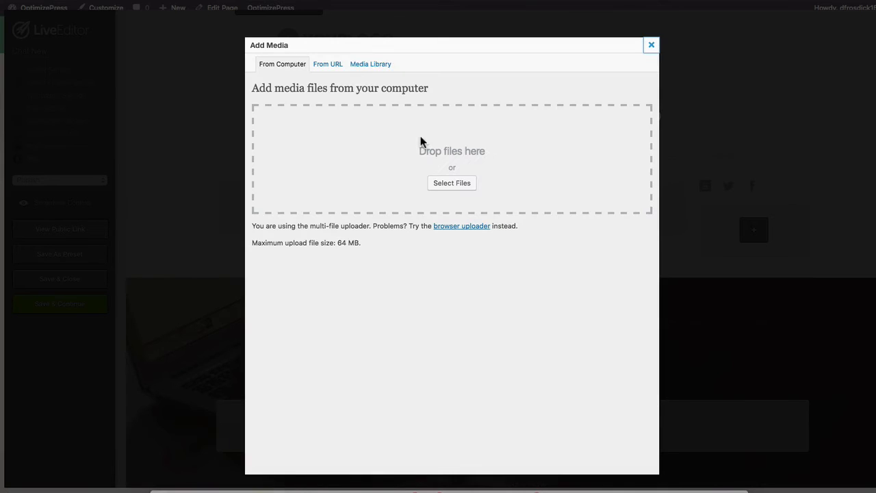
pyautogui.click(377, 64)
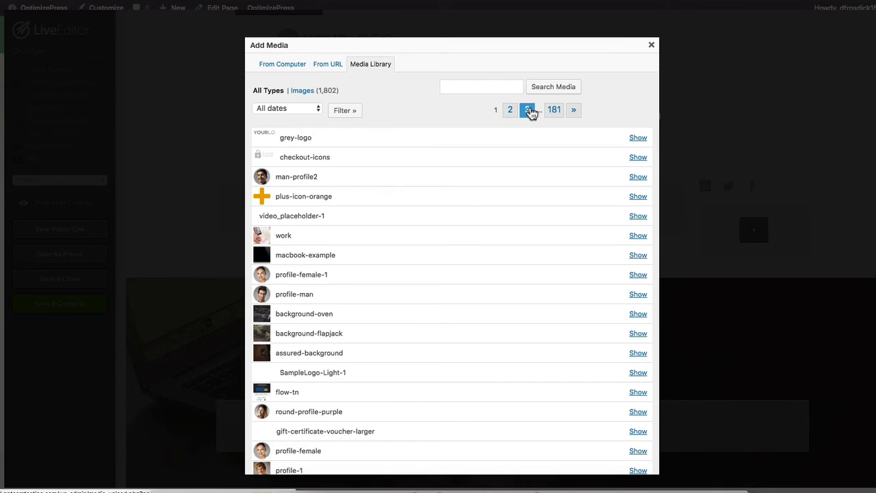
pyautogui.click(528, 110)
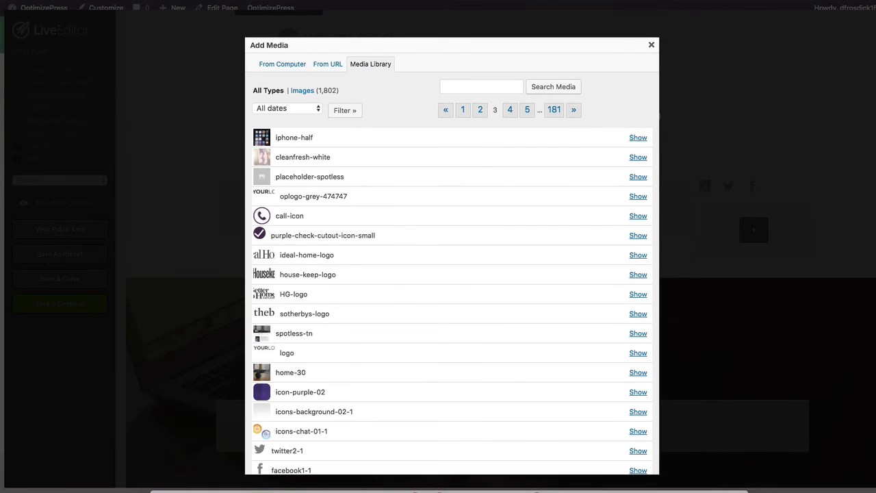
pyautogui.click(636, 353)
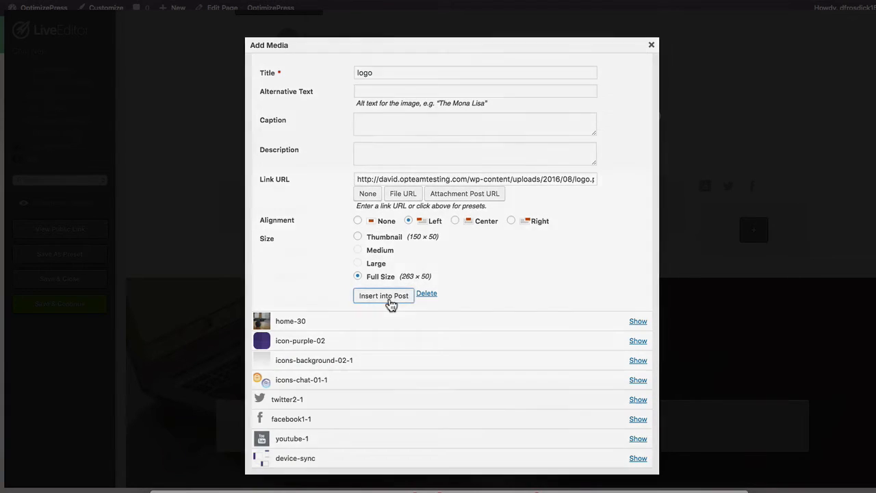
pyautogui.click(388, 296)
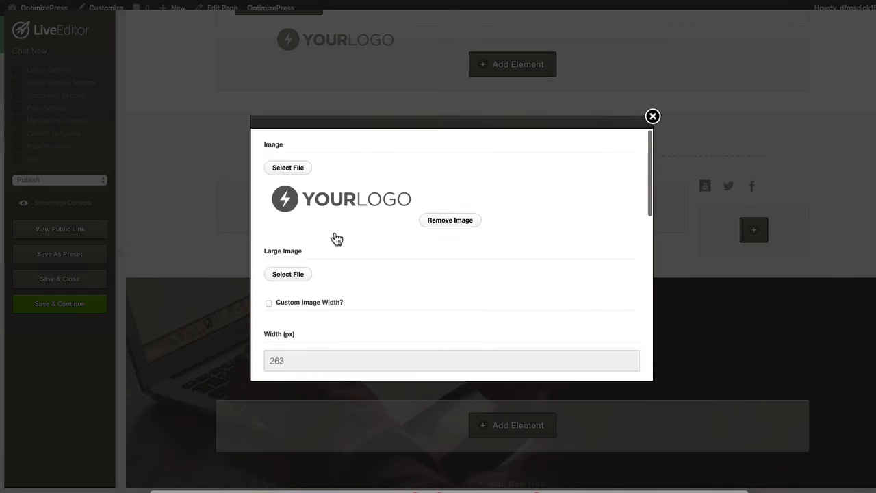
# - Insert the full-width logo image into the footer row's first column and save the page
pyautogui.scroll(-2, 333, 239)
pyautogui.click(309, 246)
pyautogui.click(313, 304)
pyautogui.scroll(-5, 566, 356)
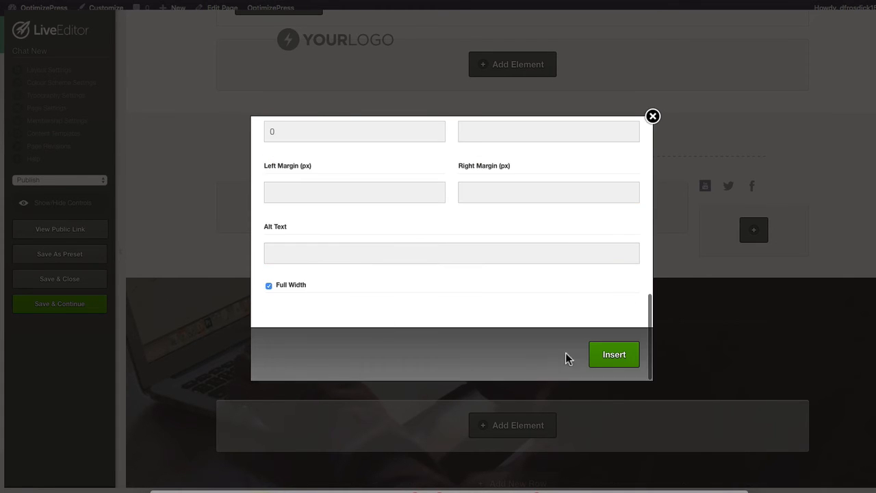
pyautogui.click(627, 356)
pyautogui.scroll(3, 626, 330)
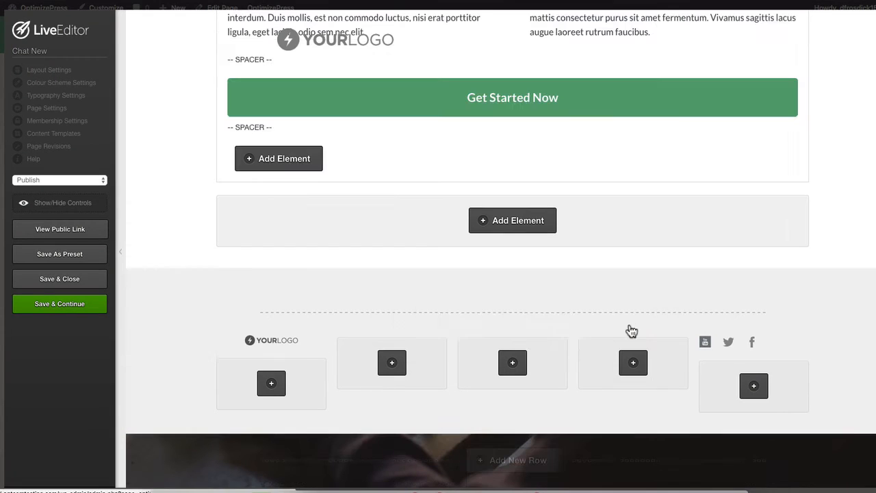
pyautogui.click(72, 281)
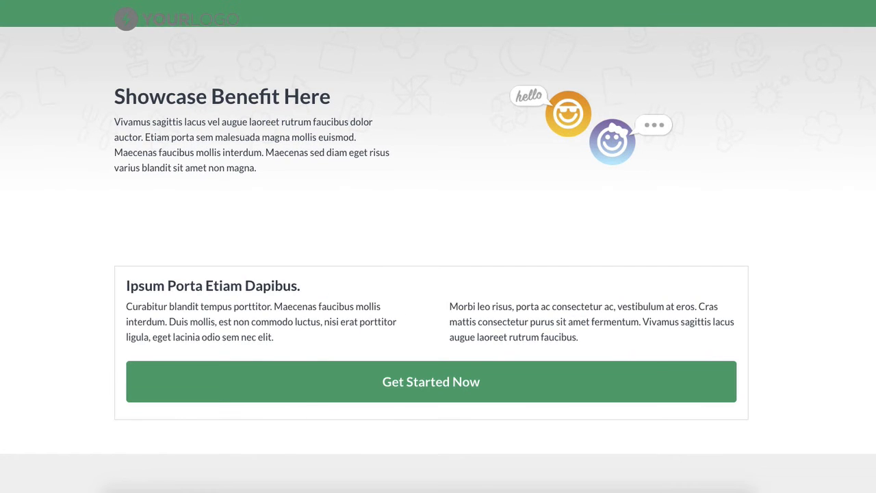
# - Review the live page's logo header, content sections and light grey footer with the logo and social icons
pyautogui.scroll(-2, 75, 201)
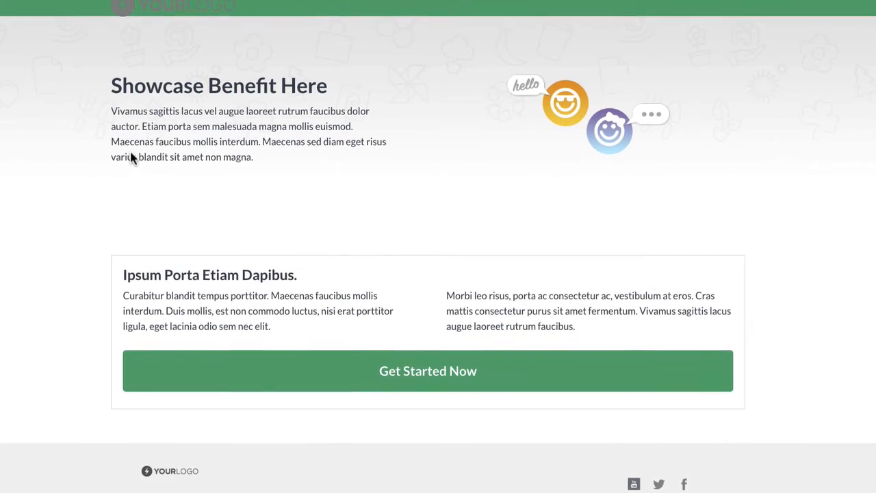
pyautogui.scroll(2, 32, 202)
pyautogui.scroll(-2, 32, 202)
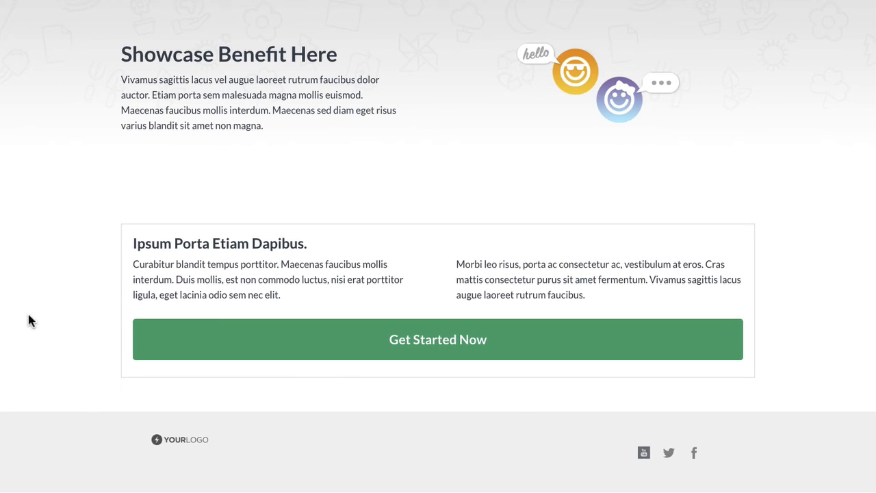
pyautogui.scroll(10, 57, 293)
pyautogui.scroll(-10, 146, 141)
pyautogui.scroll(5, 147, 141)
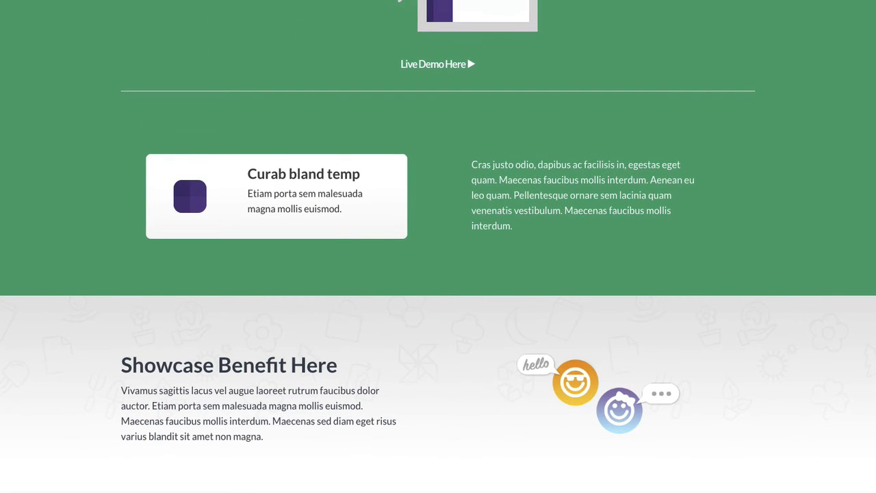
pyautogui.scroll(-5, 82, 122)
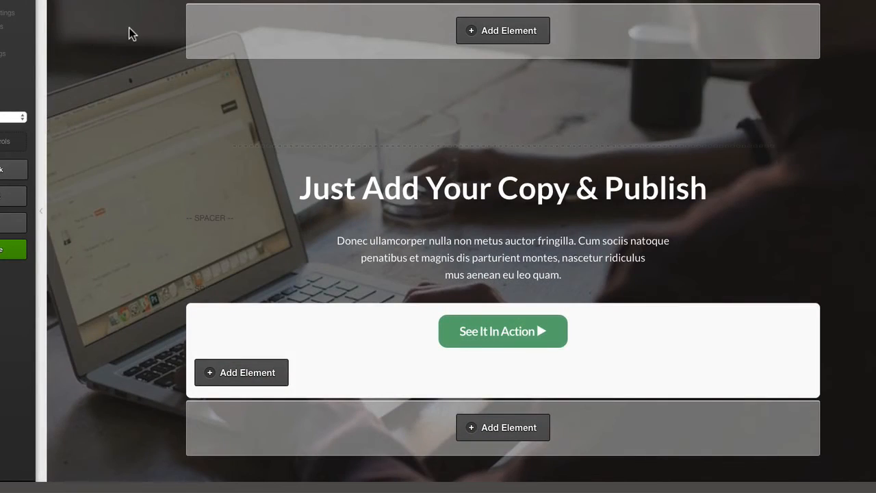
# - Paste the banner-scroll script into the empty Footer entry of the page's Other Scripts, update the settings and save the page
pyautogui.click(1, 66)
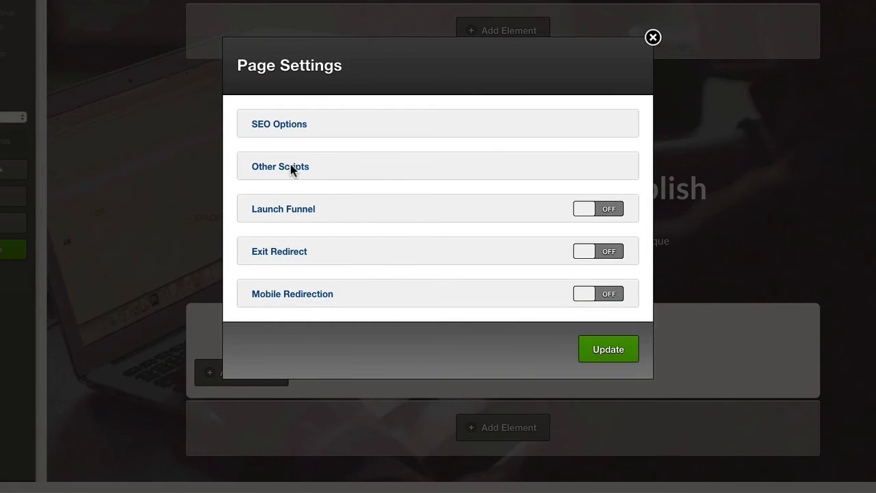
pyautogui.click(292, 167)
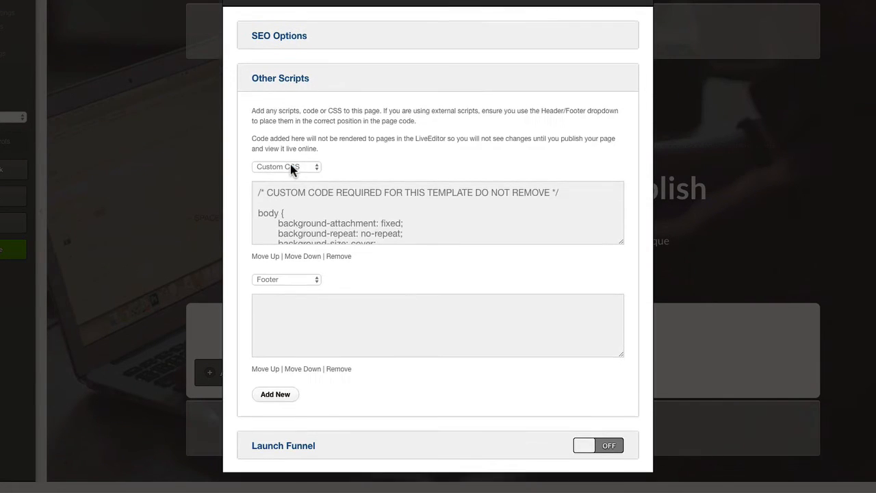
pyautogui.scroll(-3, 291, 212)
pyautogui.click(297, 297)
pyautogui.press('super+v')
pyautogui.scroll(-4, 614, 411)
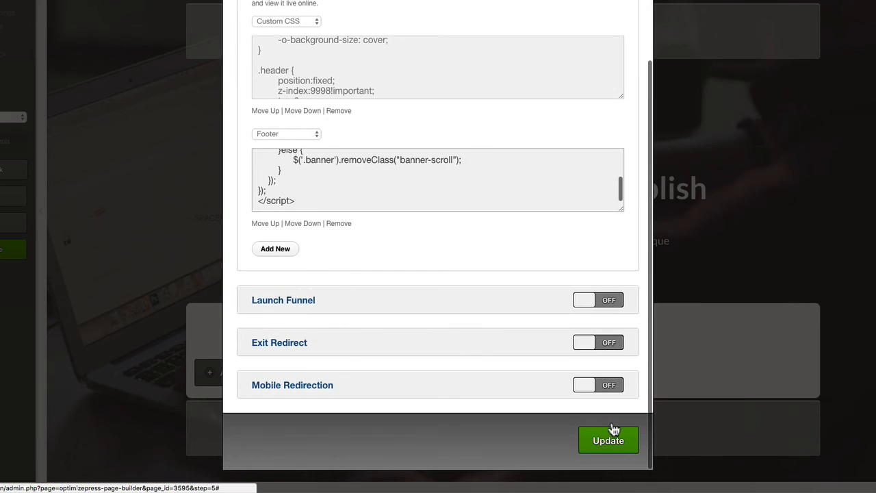
pyautogui.click(607, 441)
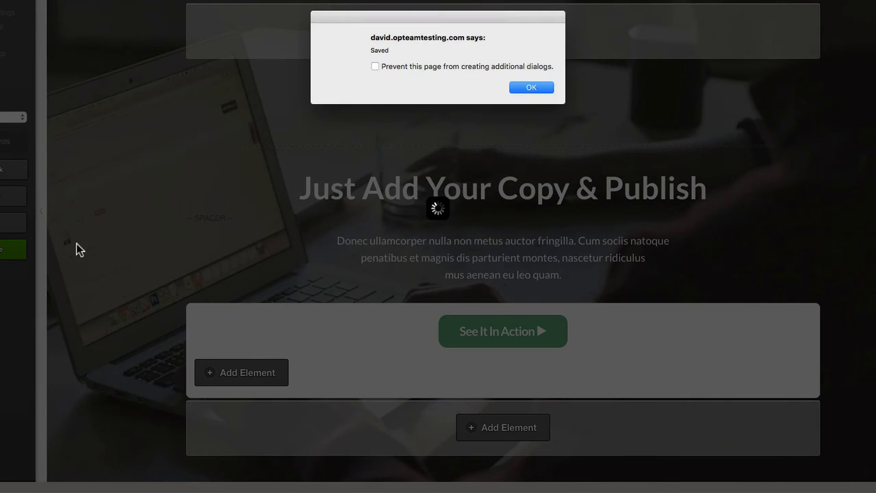
pyautogui.press('Return')
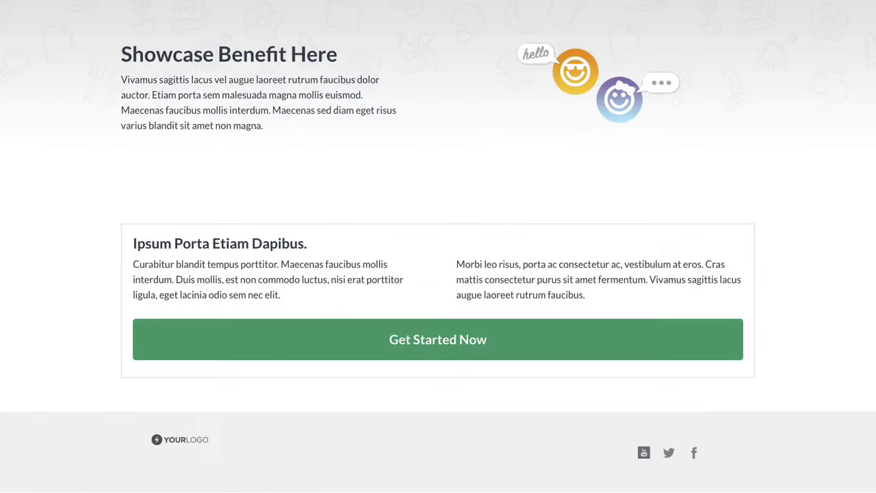
# - Examine how the logo header behaves along the refreshed live page, from the hero through the green demo section
pyautogui.scroll(1, 438, 240)
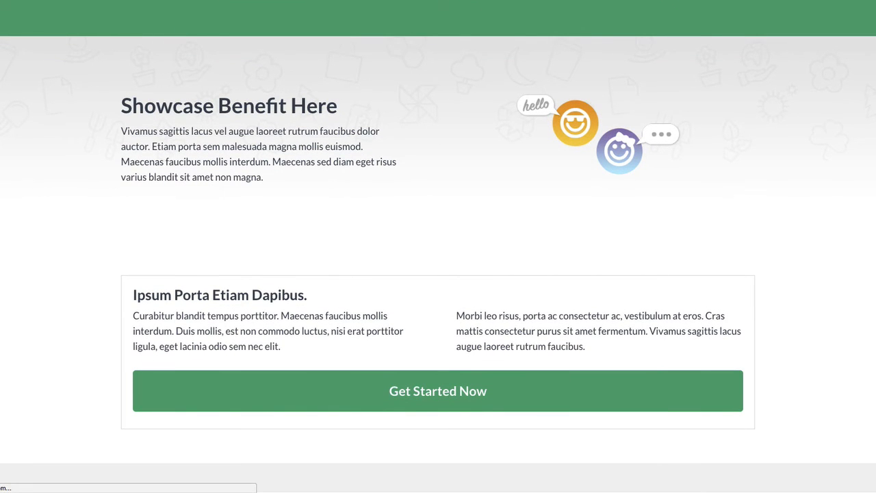
pyautogui.scroll(1, 208, 42)
pyautogui.scroll(10, 75, 198)
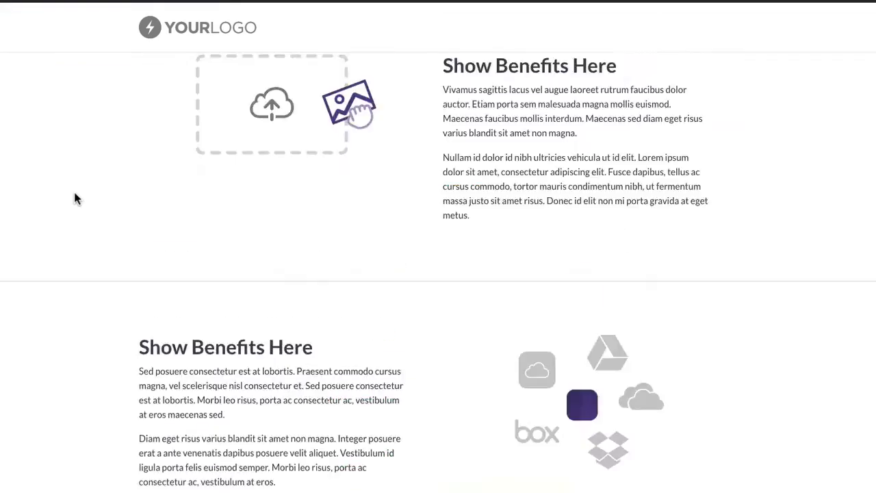
pyautogui.scroll(15, 75, 199)
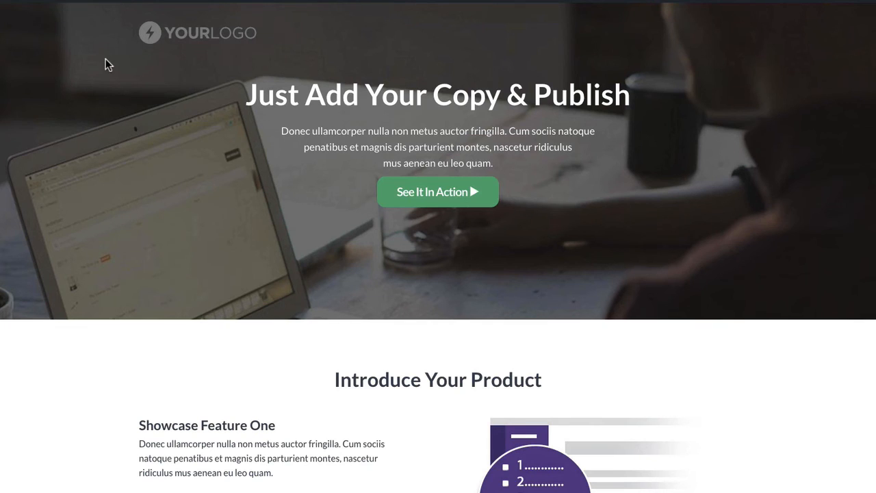
pyautogui.scroll(-1, 106, 65)
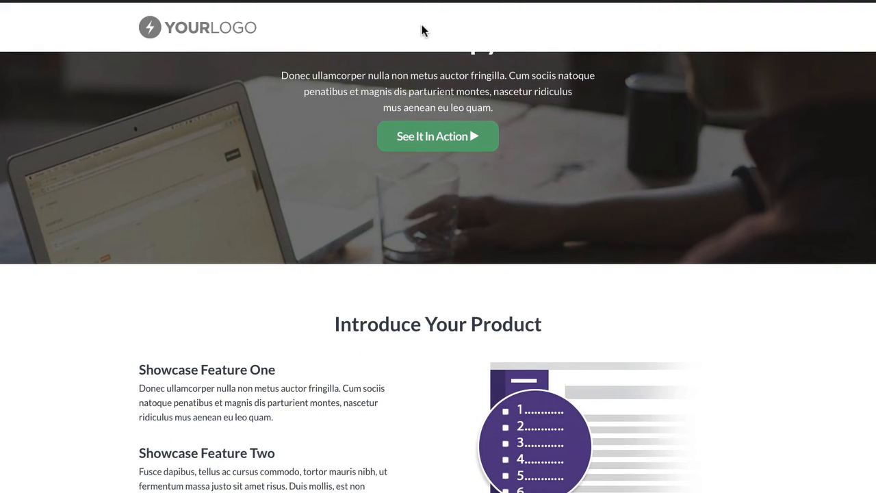
pyautogui.scroll(-7, 228, 197)
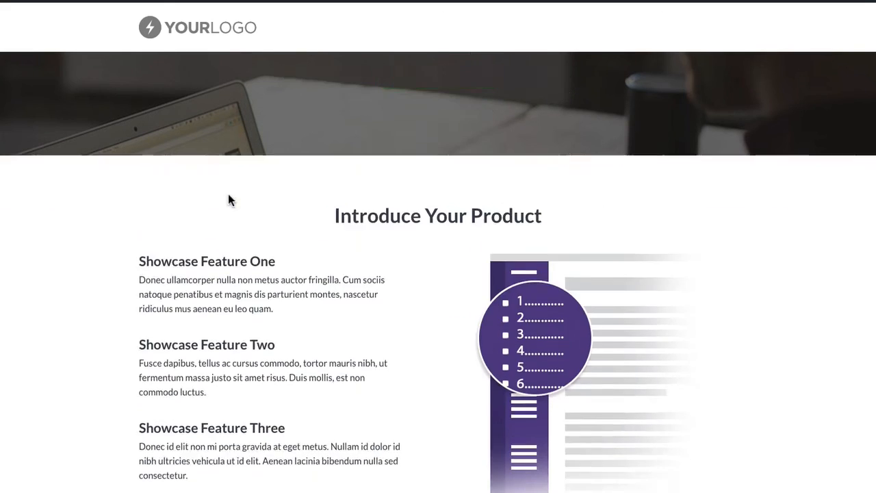
pyautogui.scroll(-9, 229, 195)
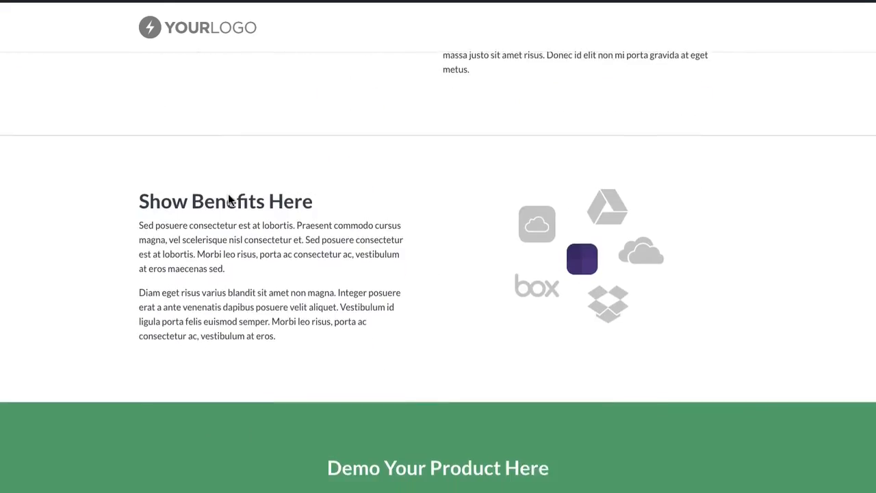
pyautogui.scroll(-5, 228, 195)
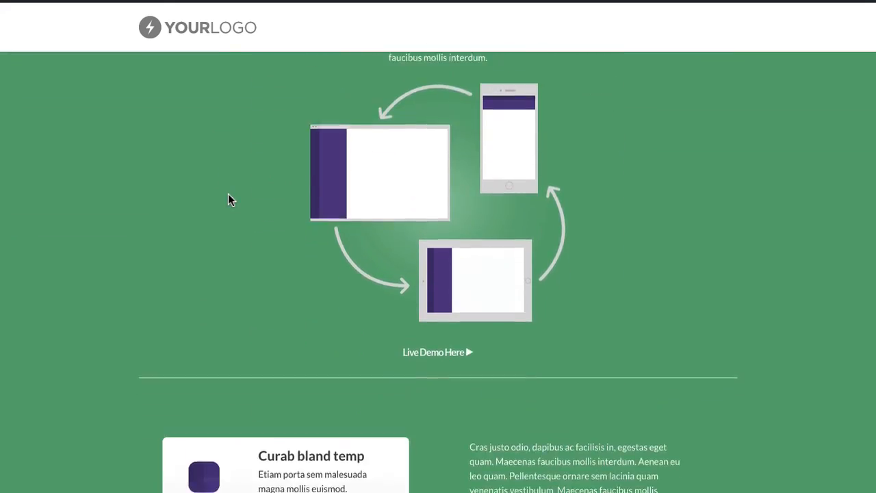
pyautogui.scroll(-2, 229, 199)
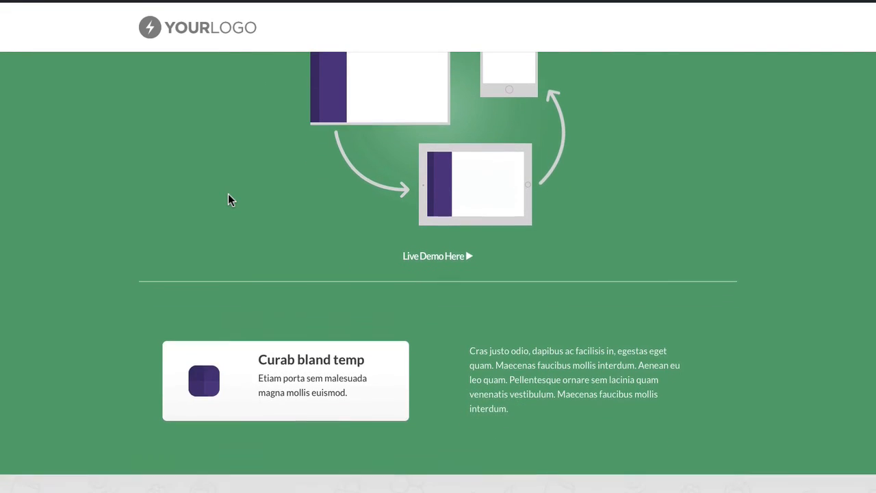
# - Compare the layout with the original Slack page, from its footer up through the Everywhere you go section
pyautogui.scroll(6, 93, 204)
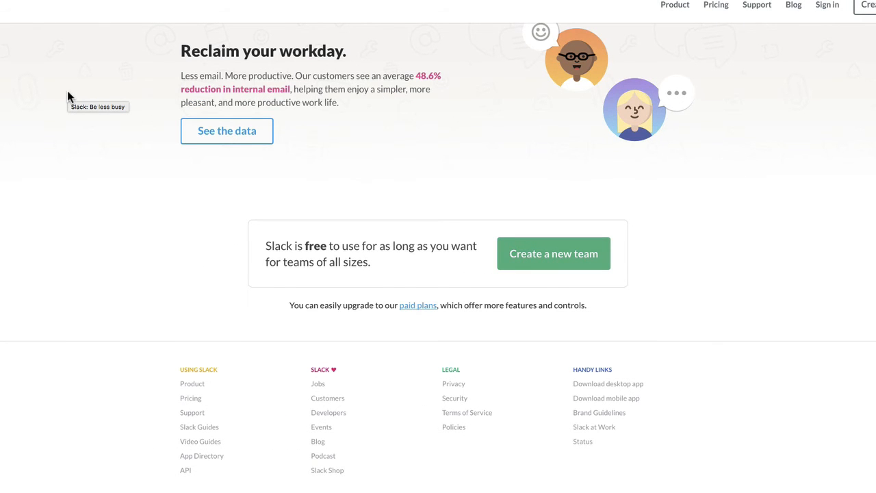
pyautogui.scroll(15, 87, 280)
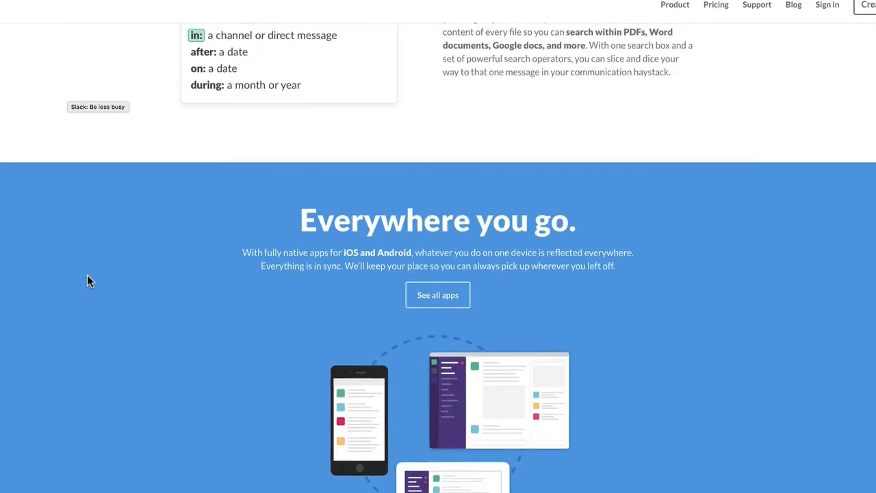
pyautogui.scroll(10, 87, 280)
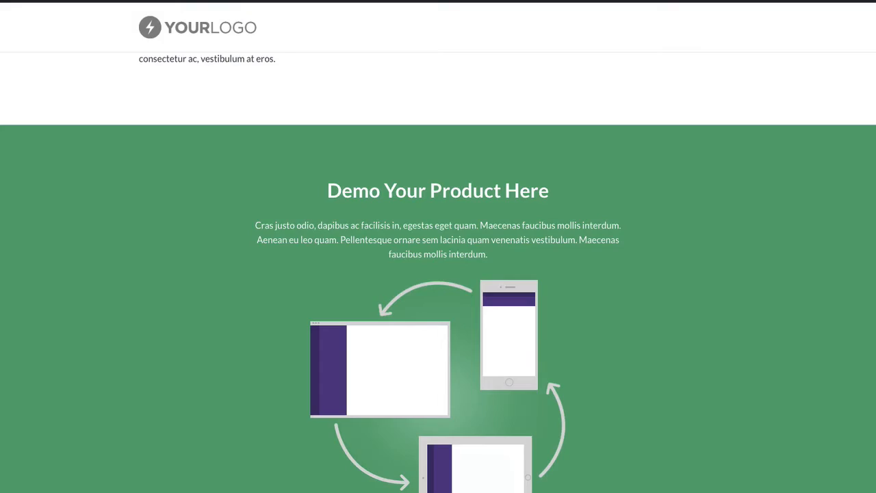
# - Look over the finished landing page again, covering the call-to-action box, demo, benefits, features and hero sections
pyautogui.scroll(-5, 126, 262)
pyautogui.scroll(-2, 125, 265)
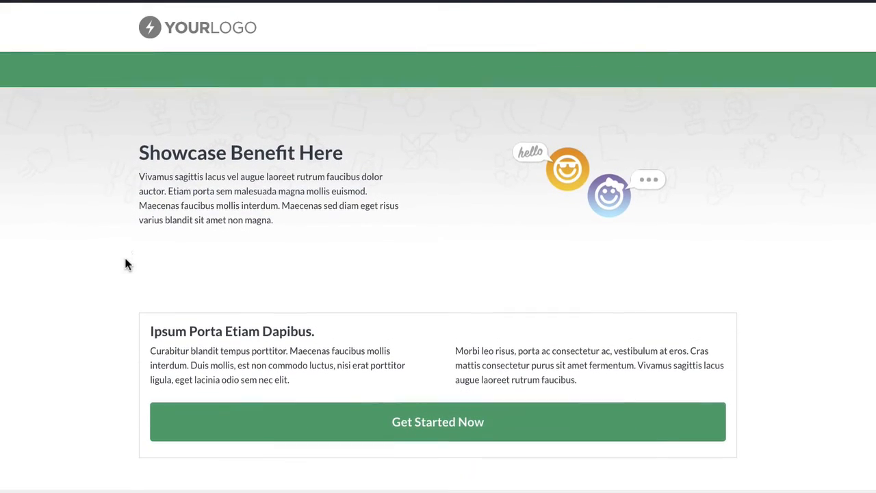
pyautogui.scroll(-5, 126, 264)
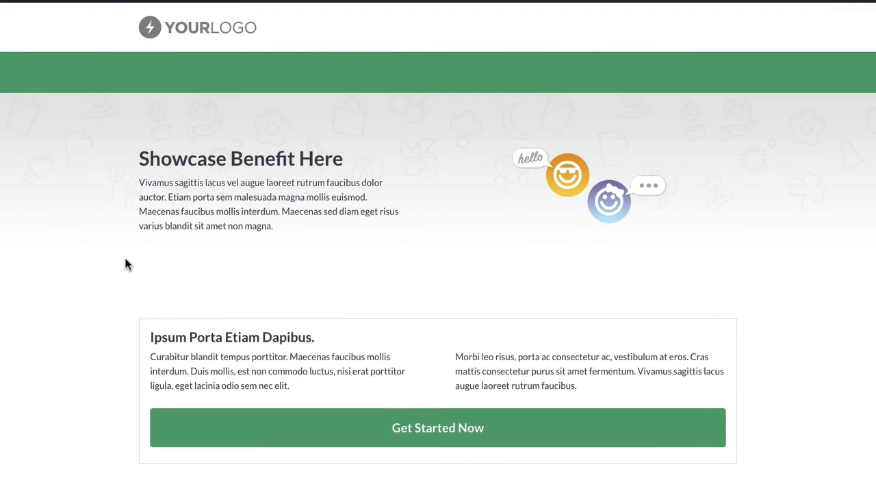
pyautogui.scroll(10, 125, 264)
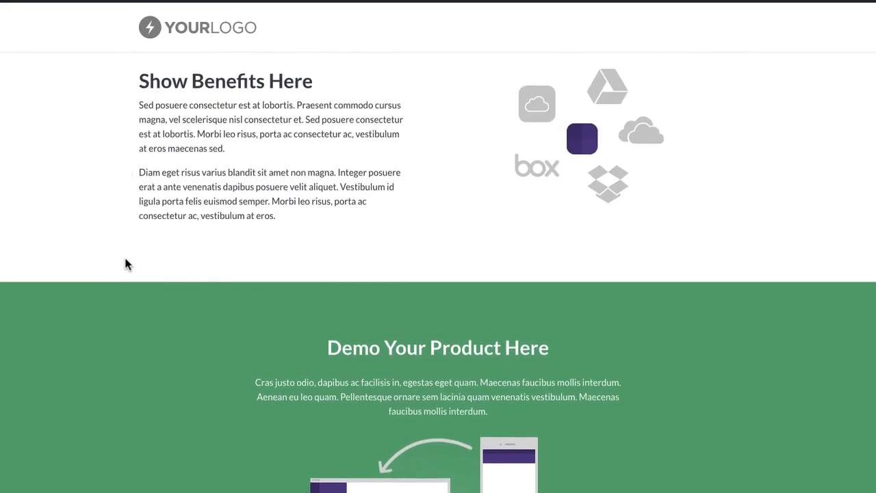
pyautogui.scroll(8, 125, 264)
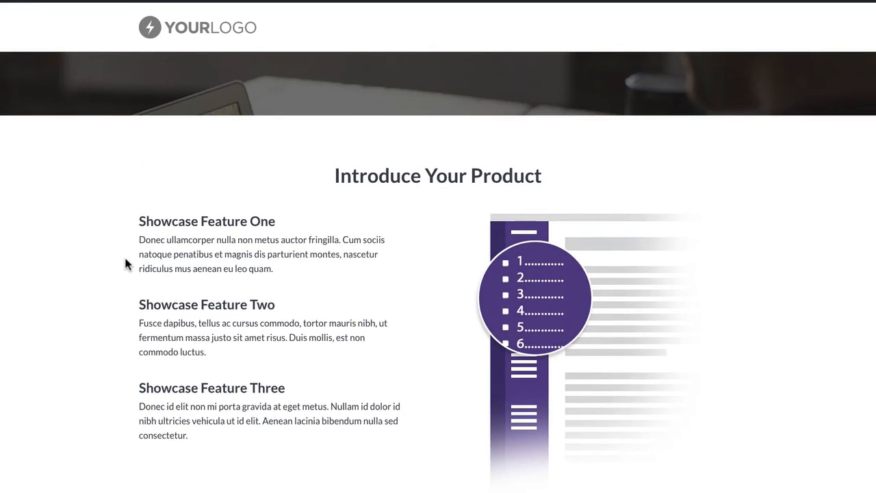
pyautogui.scroll(3, 126, 263)
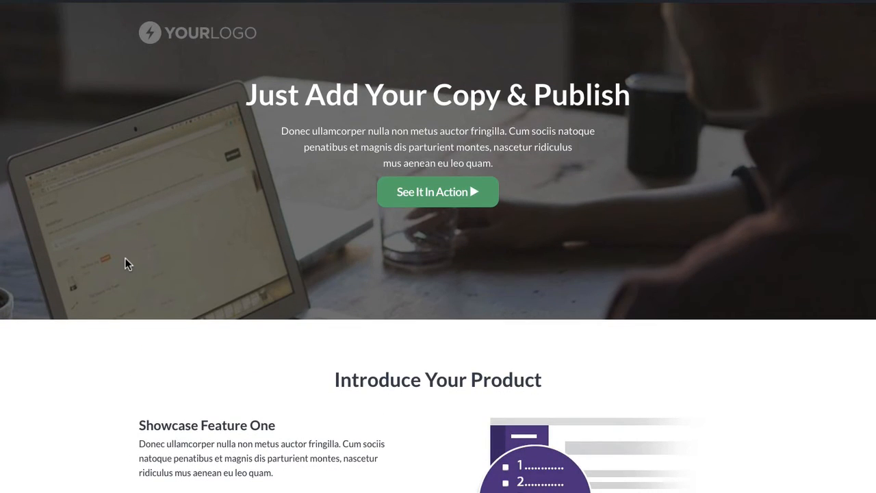
pyautogui.scroll(-3, 125, 264)
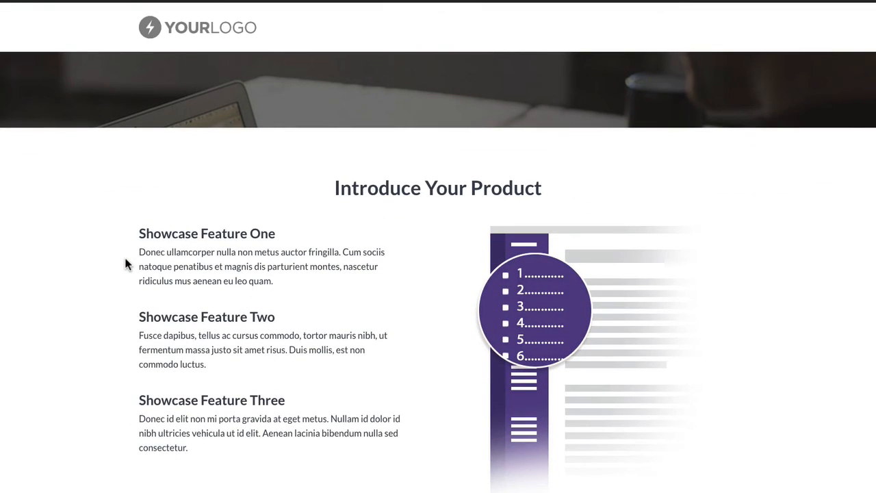
pyautogui.scroll(-3, 125, 264)
pyautogui.scroll(-8, 125, 264)
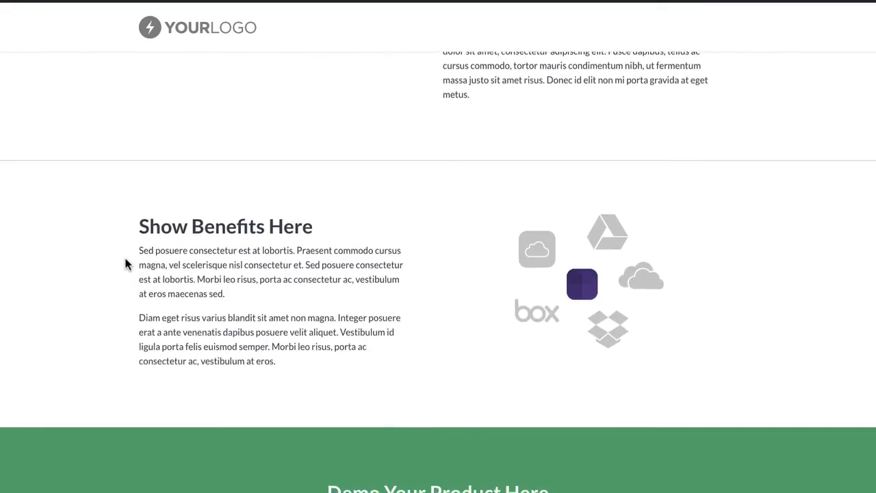
# - Check how the logo header changes between the hero and the Introduce Your Product section of the live page
pyautogui.scroll(12, 126, 265)
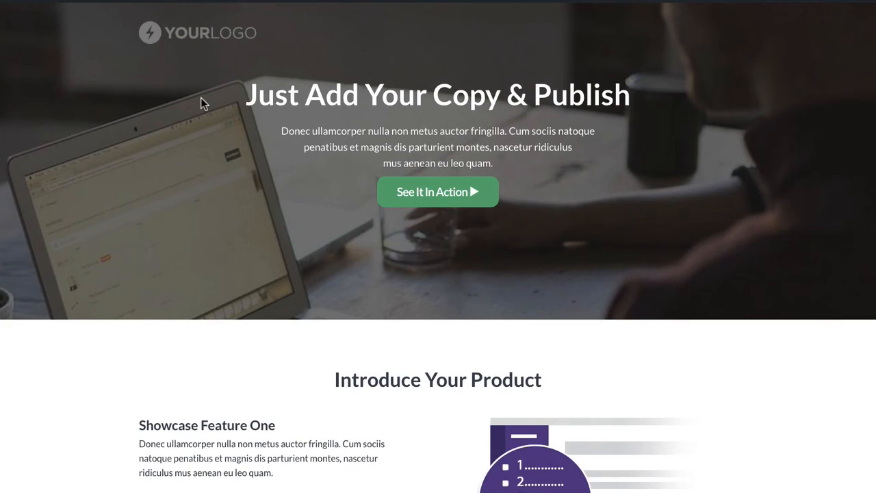
pyautogui.scroll(-3, 88, 180)
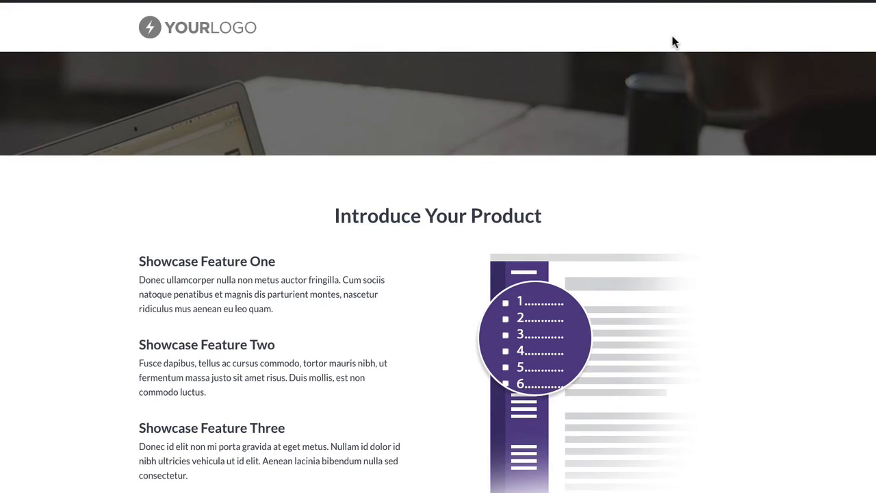
pyautogui.scroll(2, 156, 231)
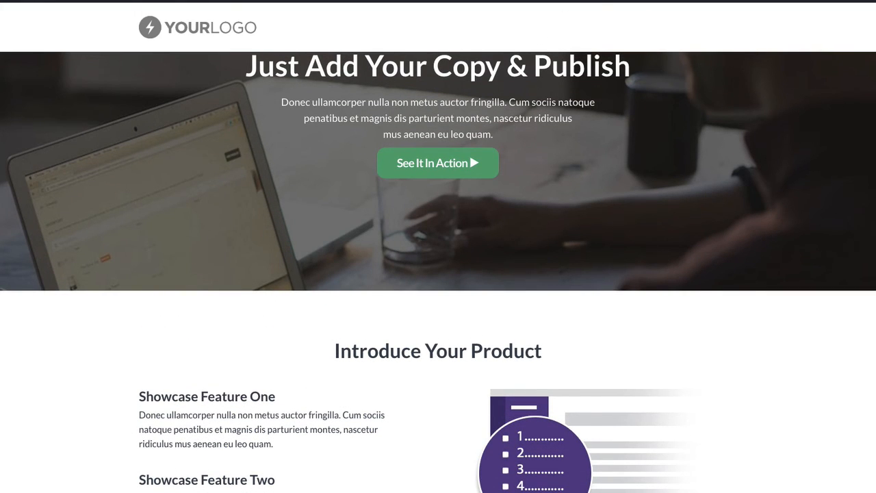
# - Open the live page in the Live Editor and expand the Header & Navigation section of its Layout Settings
pyautogui.moveTo(213, 2)
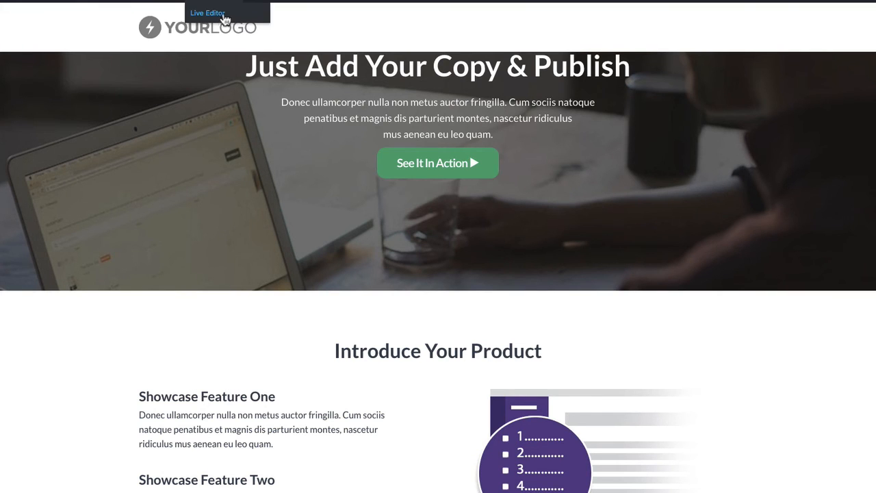
pyautogui.click(223, 17)
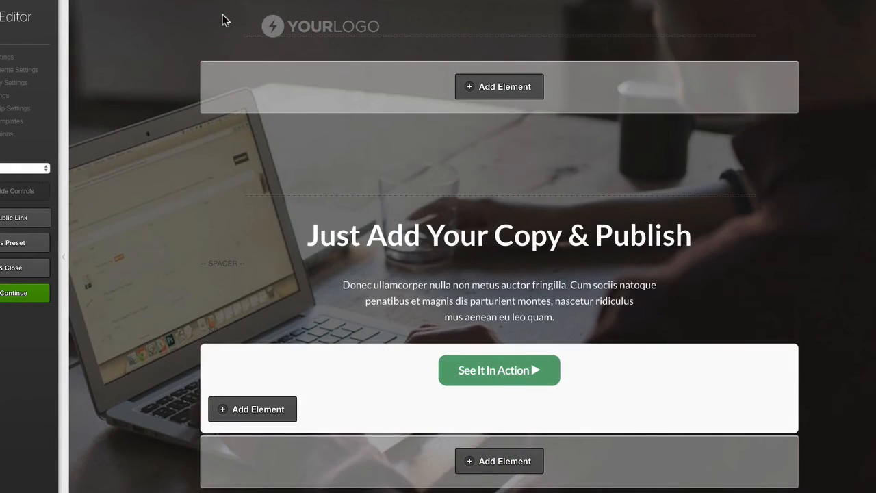
pyautogui.click(7, 58)
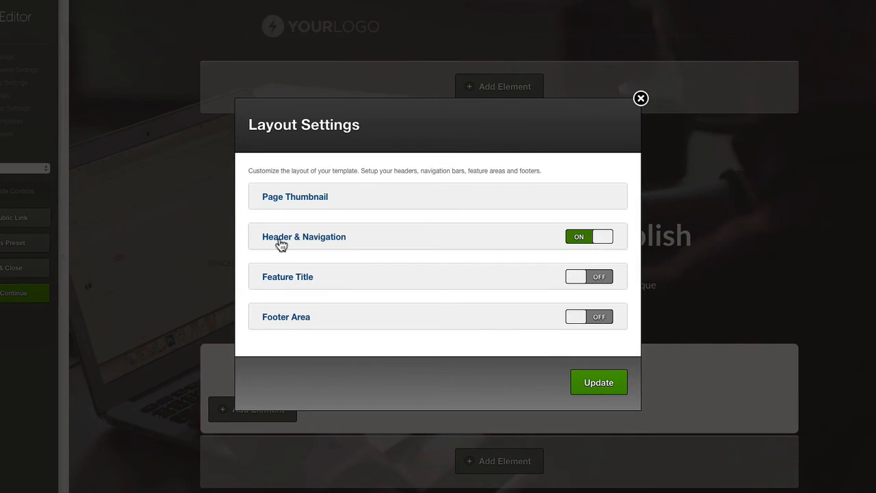
pyautogui.click(280, 241)
pyautogui.scroll(-10, 280, 245)
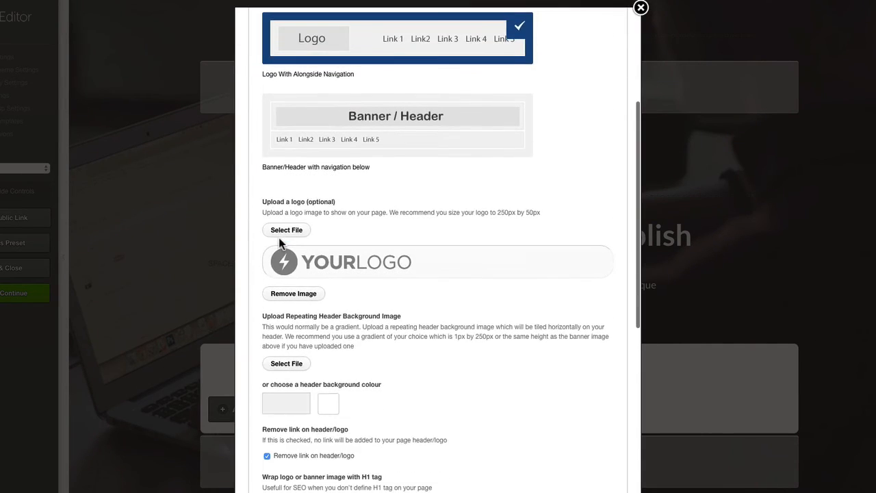
# - Assign the Home menu to the Navigation Bar Alongside Logo, update the layout settings, and save and close the page
pyautogui.click(350, 317)
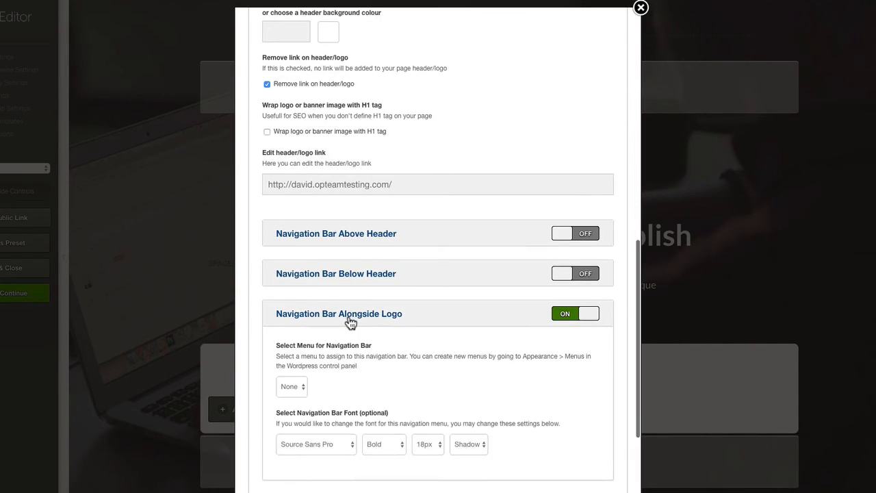
pyautogui.scroll(-3, 321, 287)
pyautogui.click(293, 235)
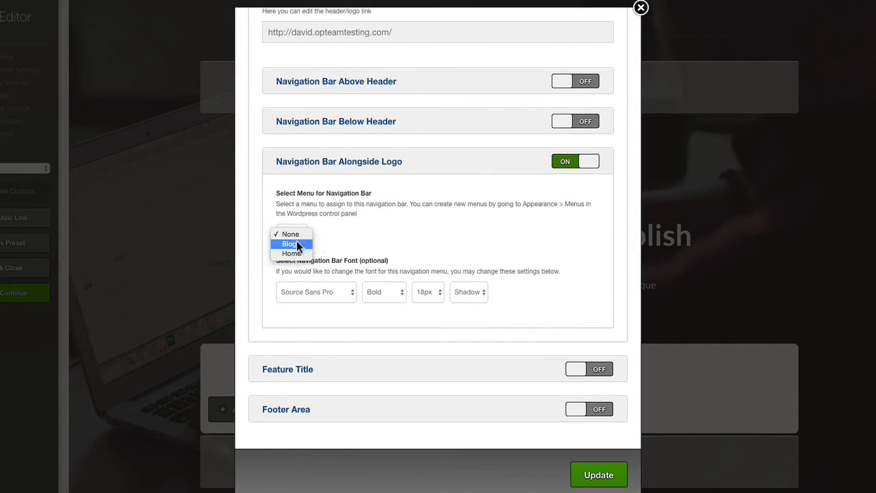
pyautogui.click(292, 254)
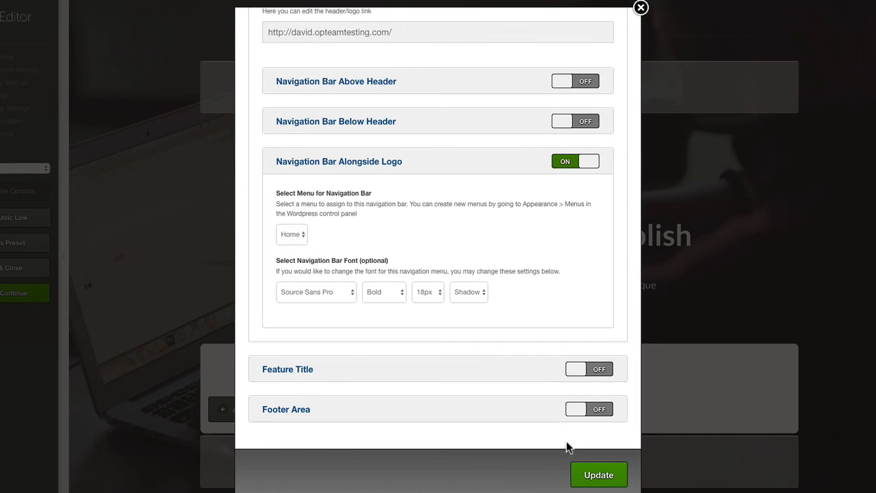
pyautogui.click(599, 475)
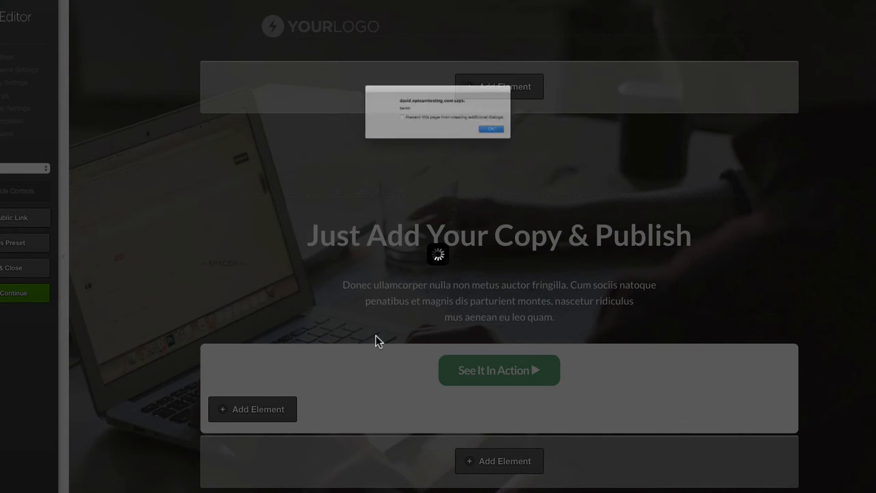
pyautogui.press('Return')
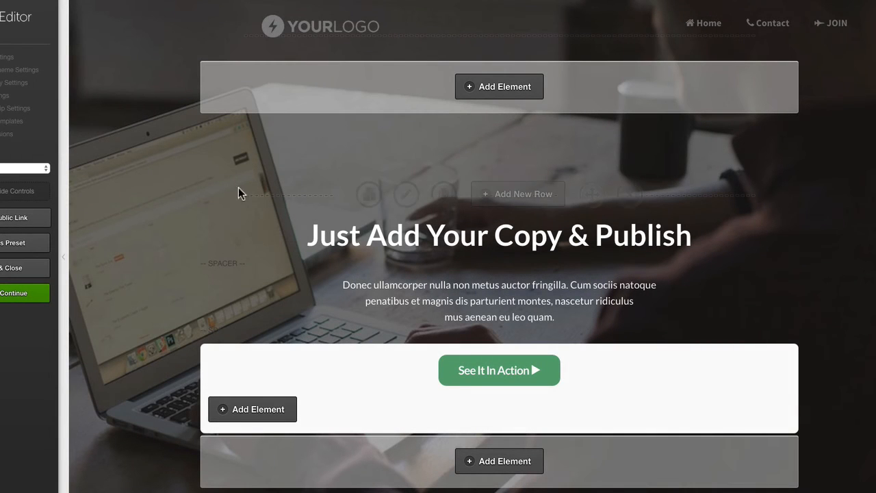
pyautogui.click(12, 268)
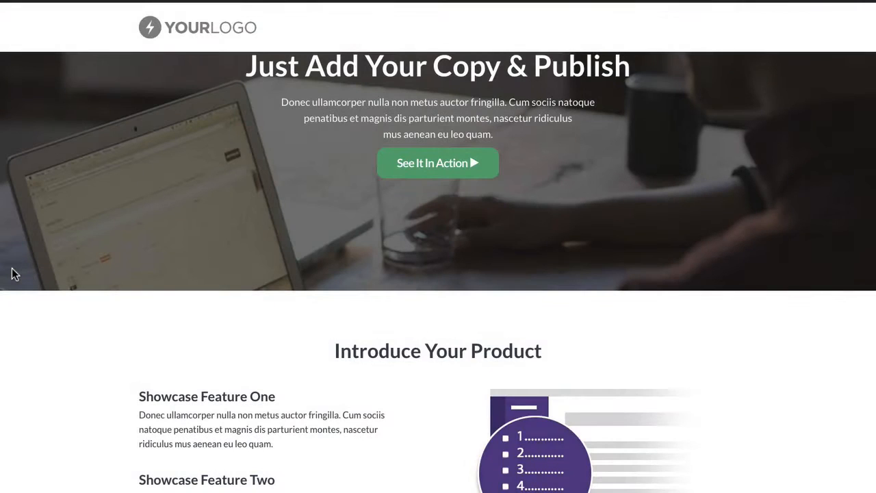
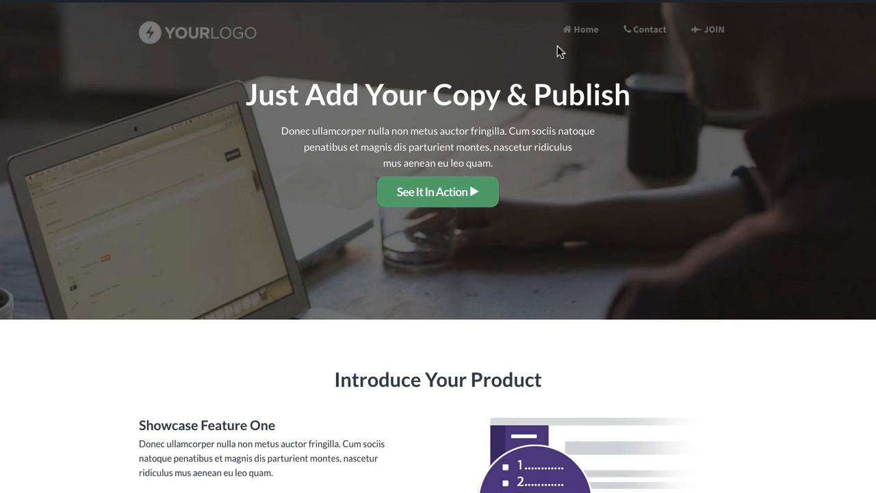
# - Examine how the header with its navigation links behaves along the live page, from the hero through the benefits sections
pyautogui.scroll(-5, 225, 102)
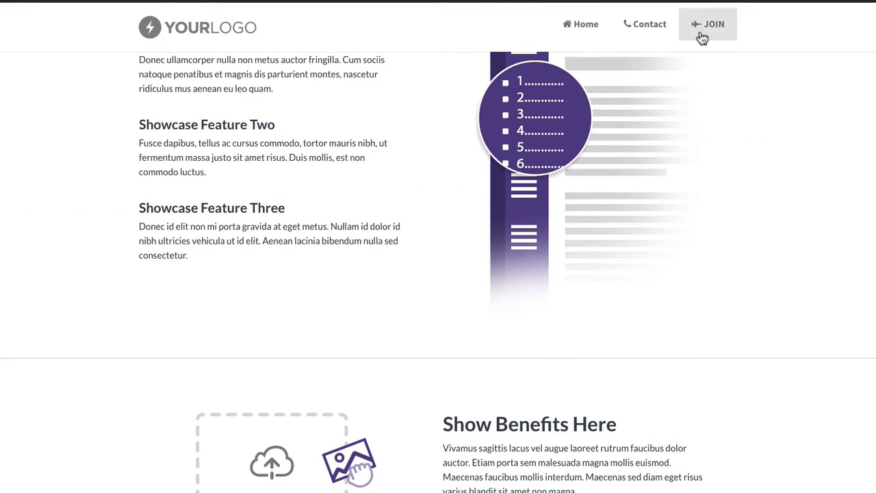
pyautogui.scroll(5, 157, 113)
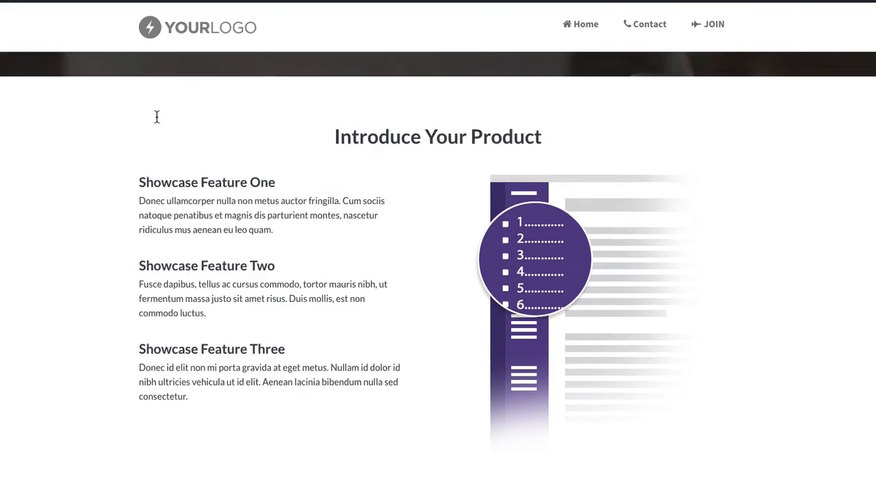
pyautogui.scroll(-2, 156, 116)
pyautogui.scroll(2, 156, 115)
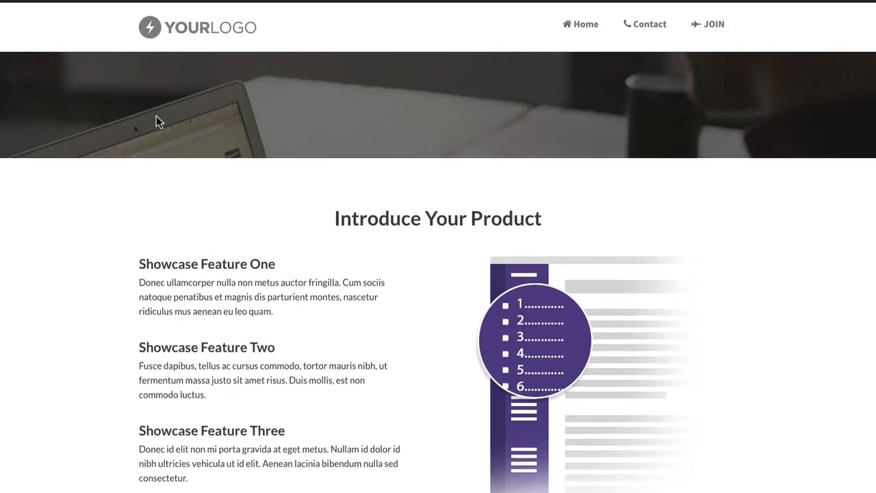
pyautogui.scroll(-9, 156, 115)
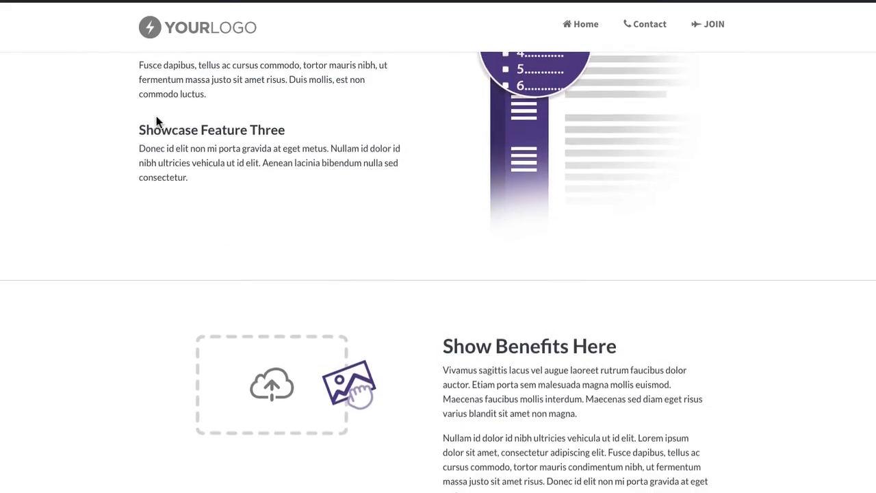
pyautogui.scroll(-4, 156, 118)
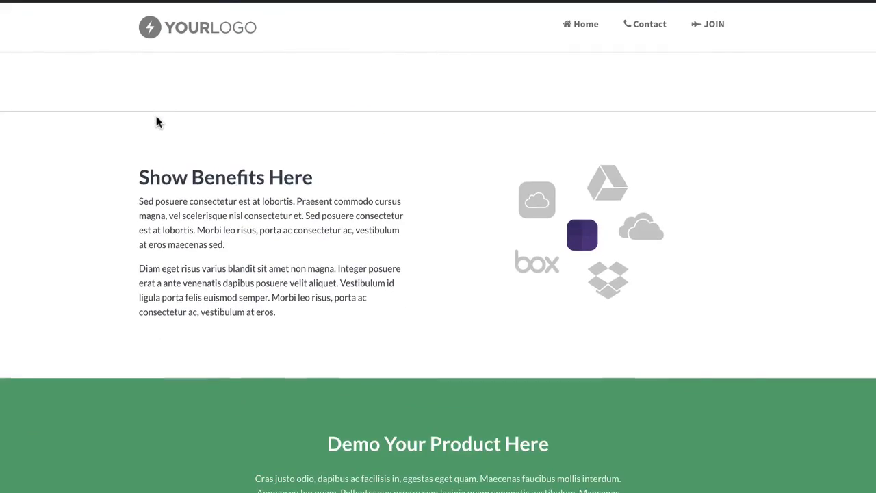
pyautogui.scroll(1, 156, 118)
pyautogui.scroll(11, 156, 122)
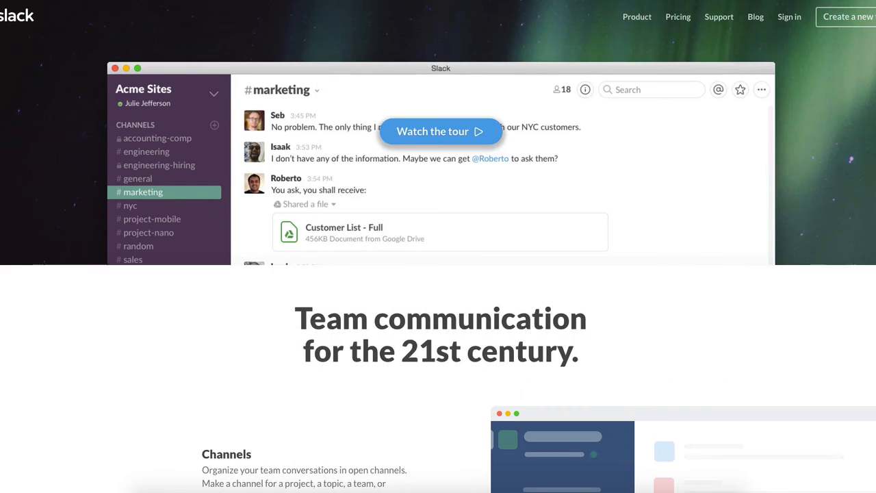
# - Place the Slack page and the new landing page side by side and compare their hero sections
pyautogui.moveTo(874, 4); pyautogui.dragTo(446, 31)
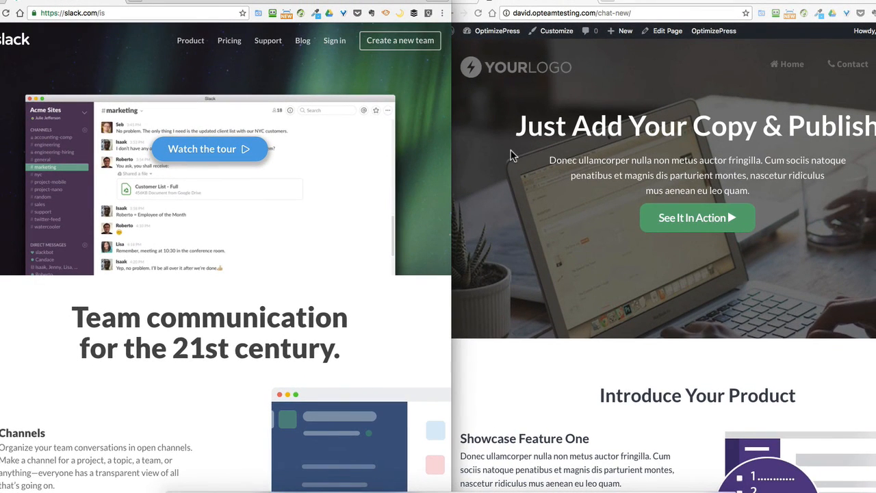
pyautogui.scroll(-1, 510, 151)
pyautogui.scroll(1, 510, 151)
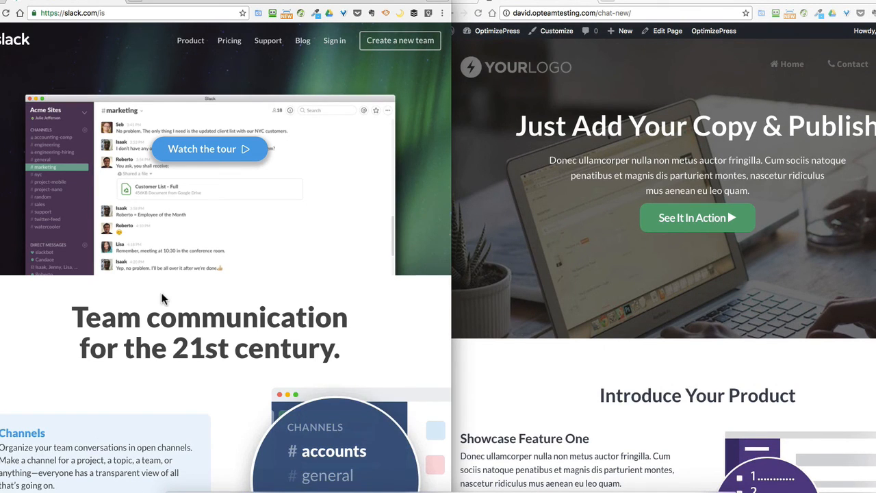
pyautogui.scroll(-3, 162, 297)
pyautogui.scroll(3, 161, 297)
pyautogui.scroll(-2, 160, 289)
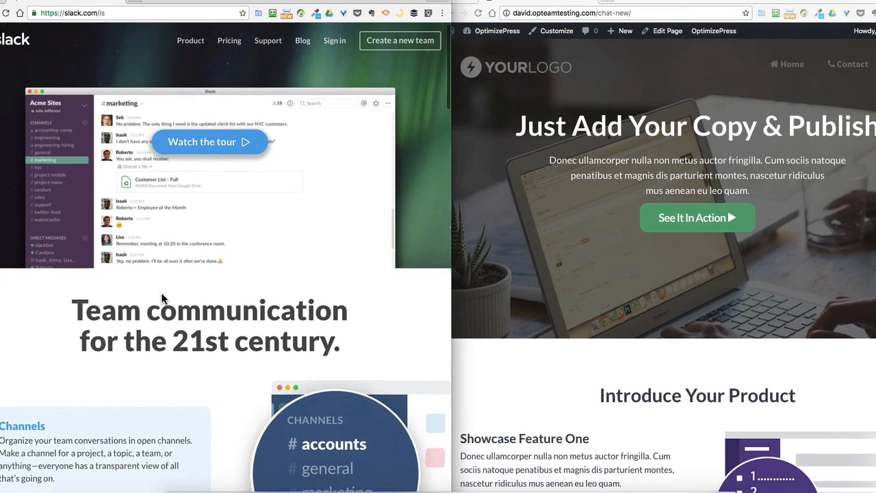
pyautogui.scroll(2, 162, 294)
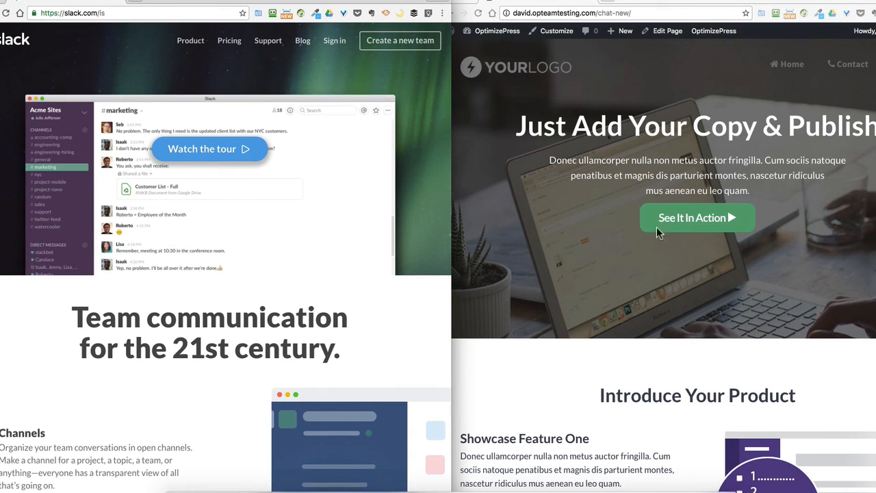
pyautogui.click(681, 218)
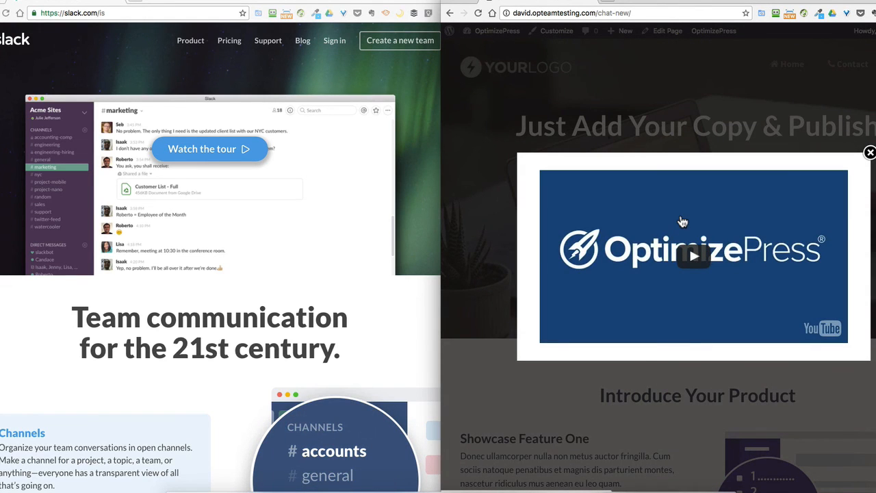
pyautogui.click(870, 152)
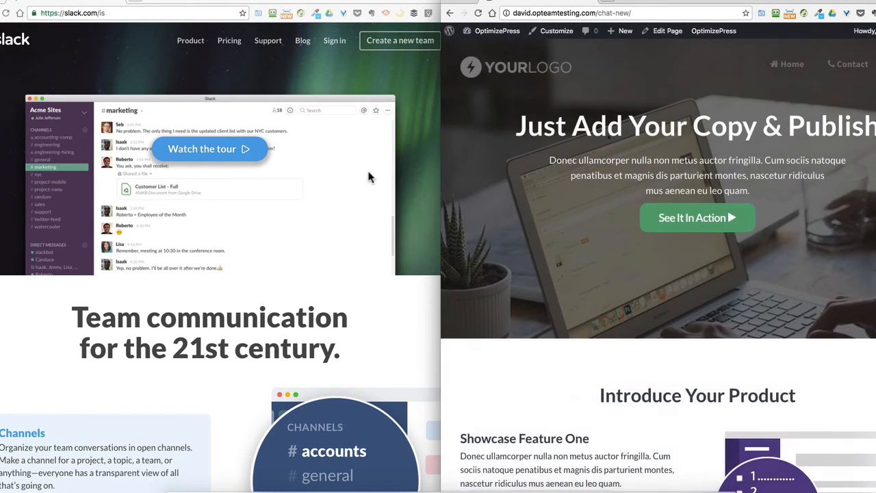
pyautogui.click(183, 148)
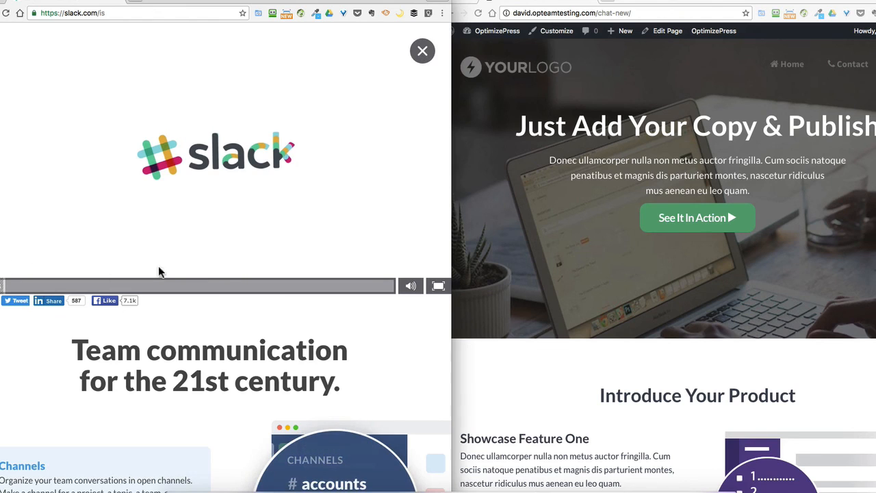
pyautogui.click(423, 52)
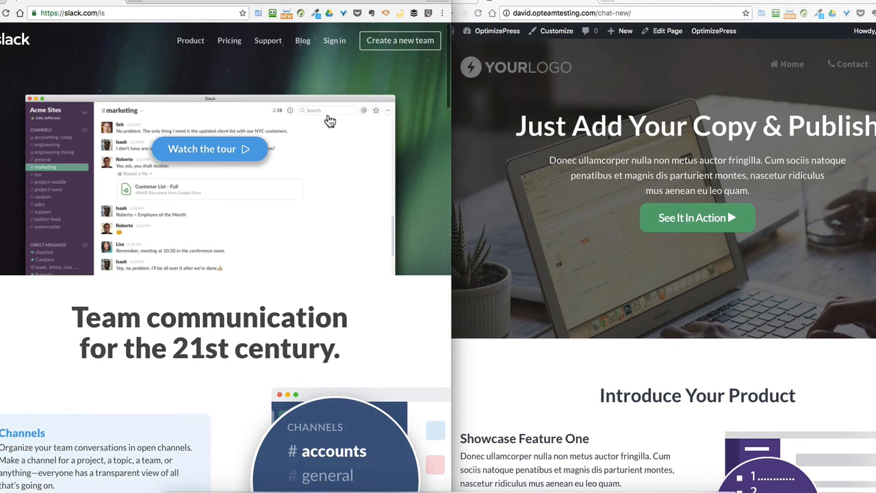
# - Compare Slack's Team communication feature list, including its Channels highlight, with the landing page's Introduce Your Product section
pyautogui.scroll(-3, 375, 195)
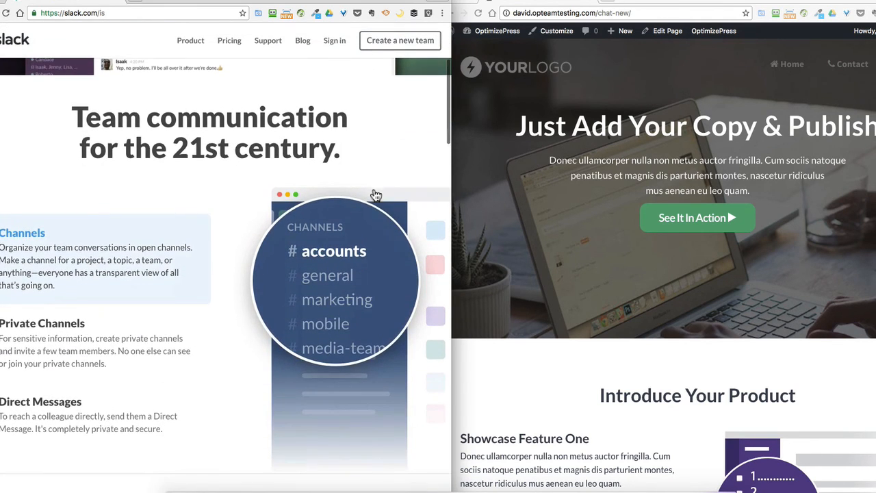
pyautogui.scroll(-3, 610, 171)
pyautogui.scroll(-2, 612, 174)
pyautogui.scroll(1, 611, 174)
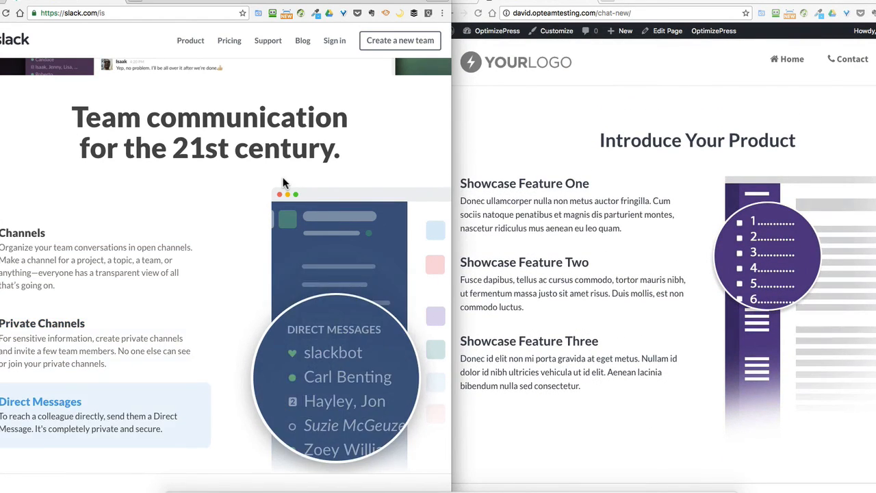
pyautogui.scroll(-1, 96, 217)
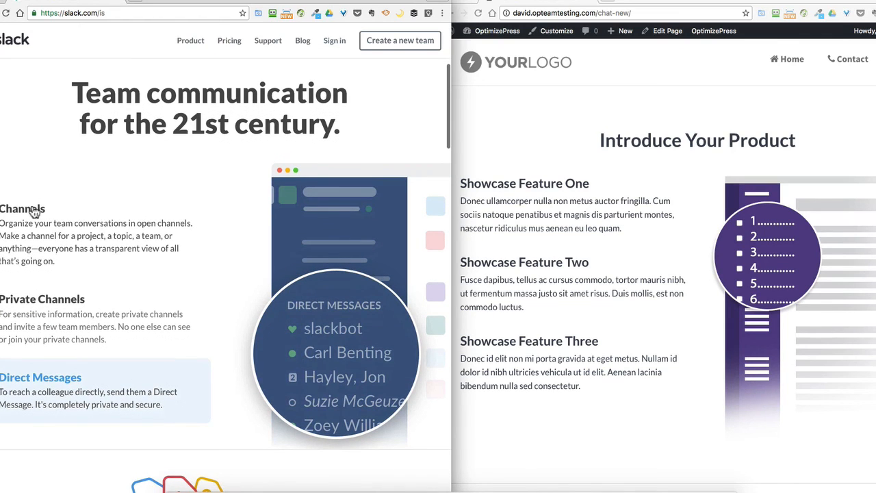
pyautogui.click(81, 213)
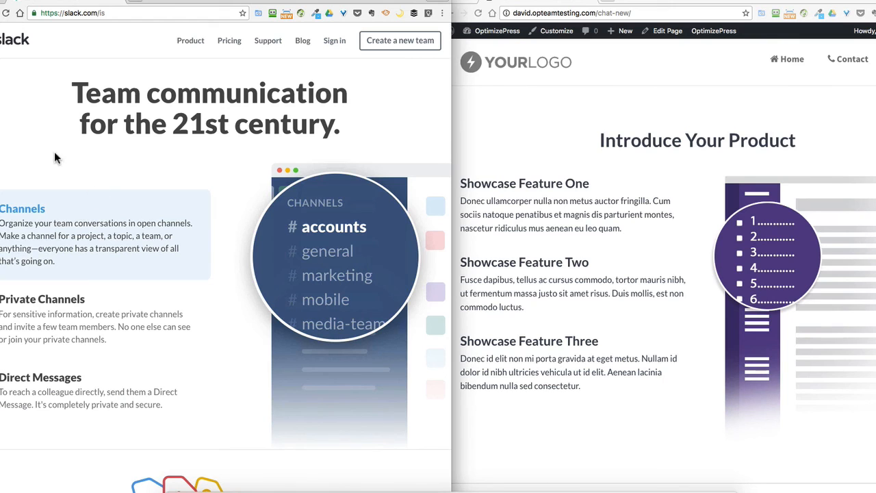
# - Compare Slack's file-sharing section with the first Show Benefits Here section of the landing page
pyautogui.scroll(-2, 141, 192)
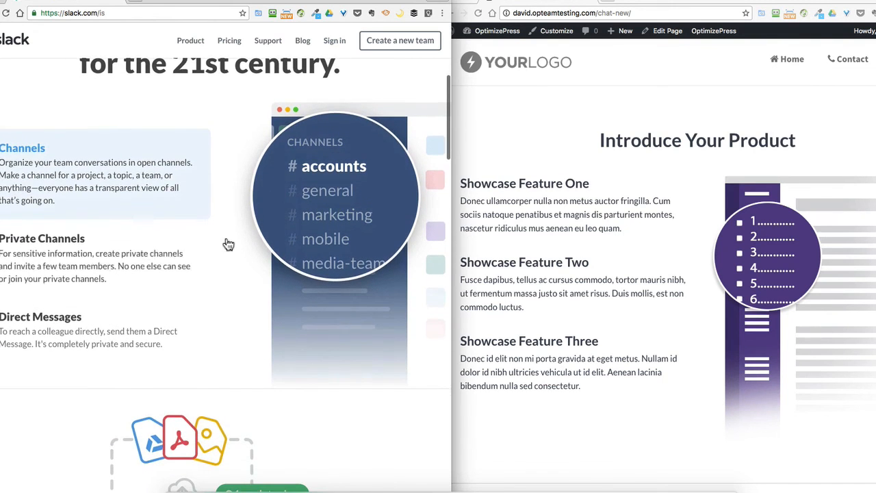
pyautogui.scroll(-5, 545, 219)
pyautogui.scroll(-8, 279, 215)
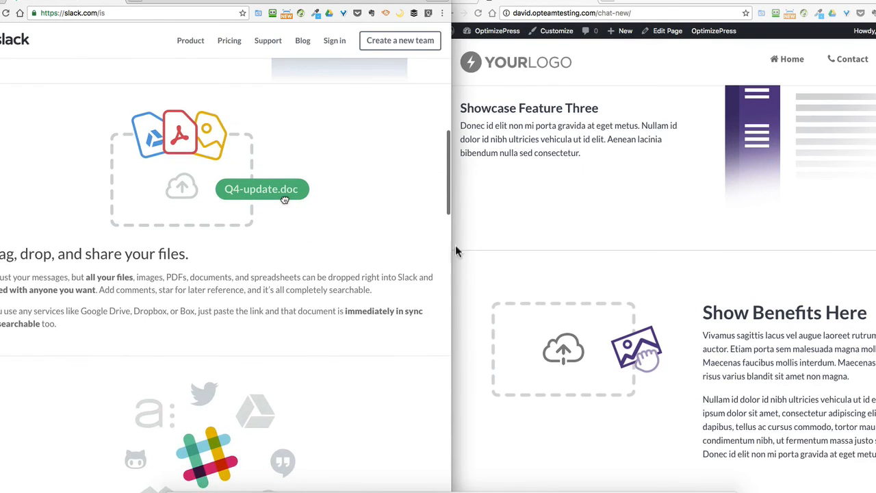
pyautogui.scroll(-1, 614, 224)
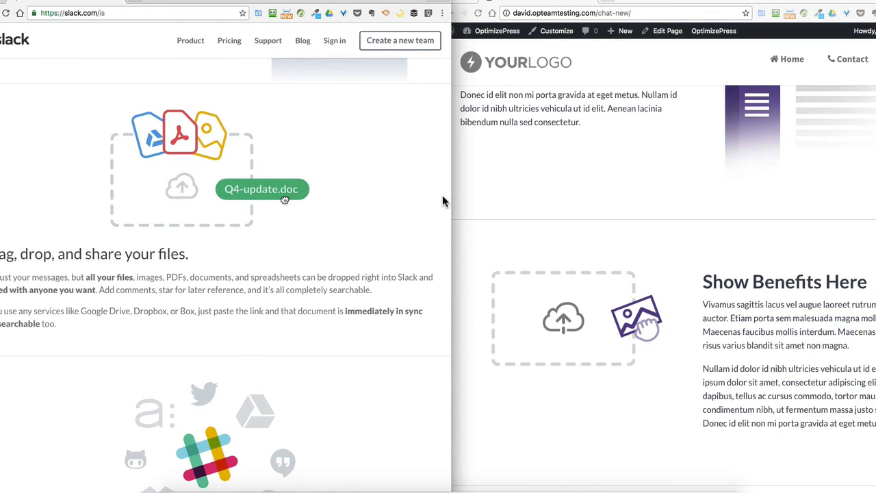
# - Widen the Slack window until its file-sharing section shows two columns, and realign the landing page window beside it
pyautogui.moveTo(450, 190); pyautogui.dragTo(493, 196)
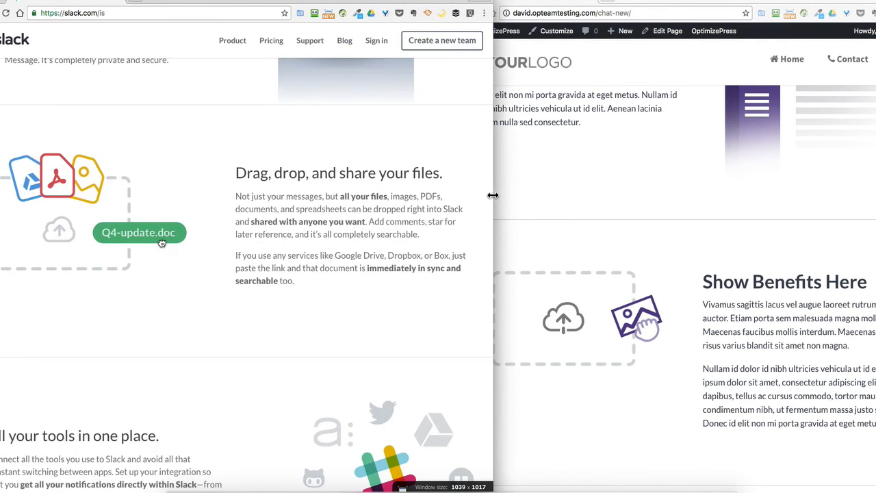
pyautogui.click(536, 195)
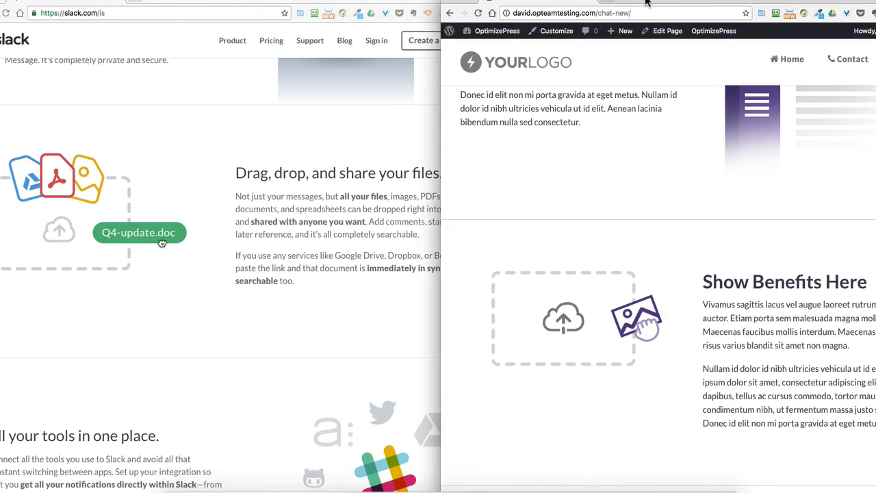
pyautogui.moveTo(647, 3); pyautogui.dragTo(657, 3)
# - Compare Slack's tools-in-one-place section with the landing page's second Show Benefits Here section
pyautogui.scroll(-2, 346, 184)
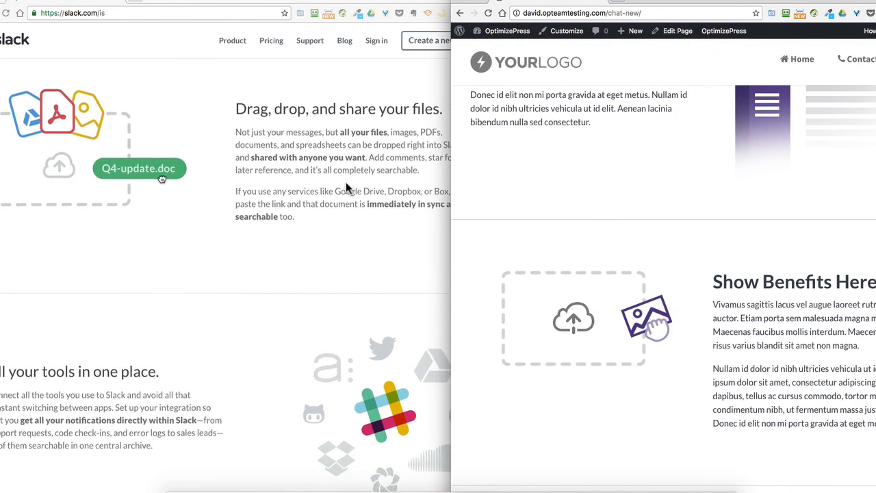
pyautogui.scroll(-5, 563, 164)
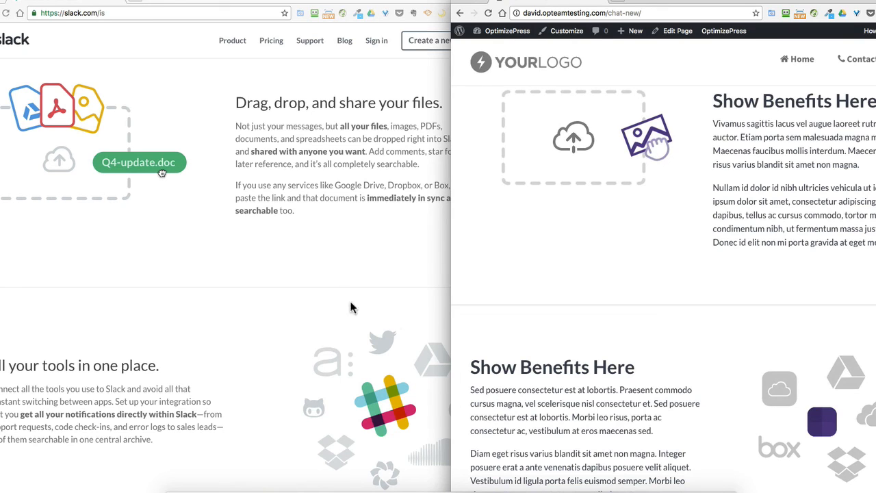
pyautogui.scroll(-6, 182, 329)
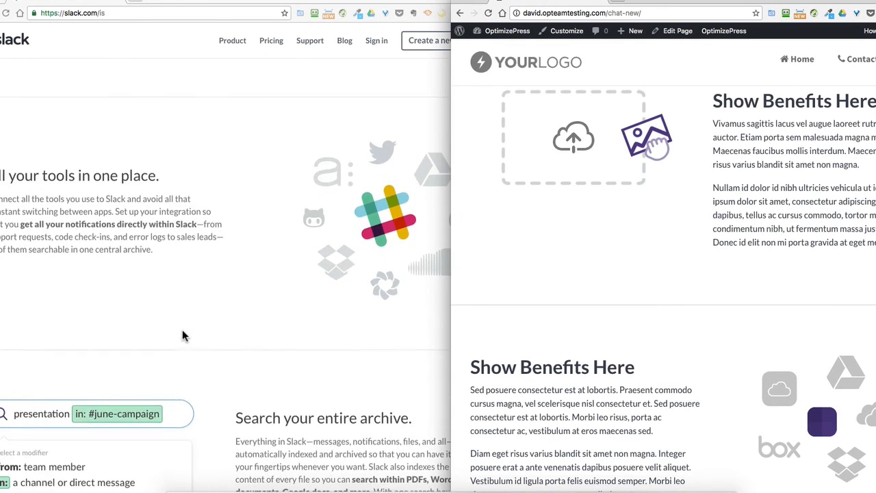
pyautogui.scroll(-3, 581, 215)
pyautogui.scroll(-3, 581, 215)
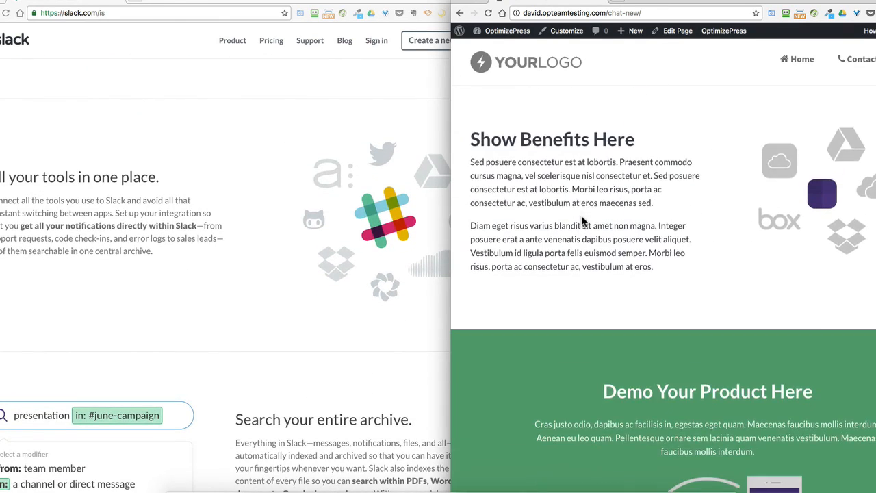
# - Compare Slack's Everywhere you go section with the landing page's green Demo Your Product Here section
pyautogui.scroll(-6, 215, 262)
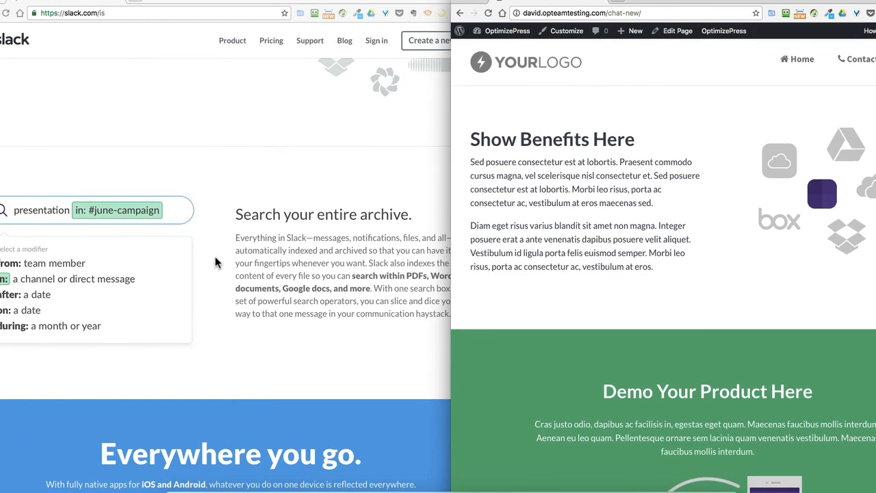
pyautogui.scroll(-8, 215, 259)
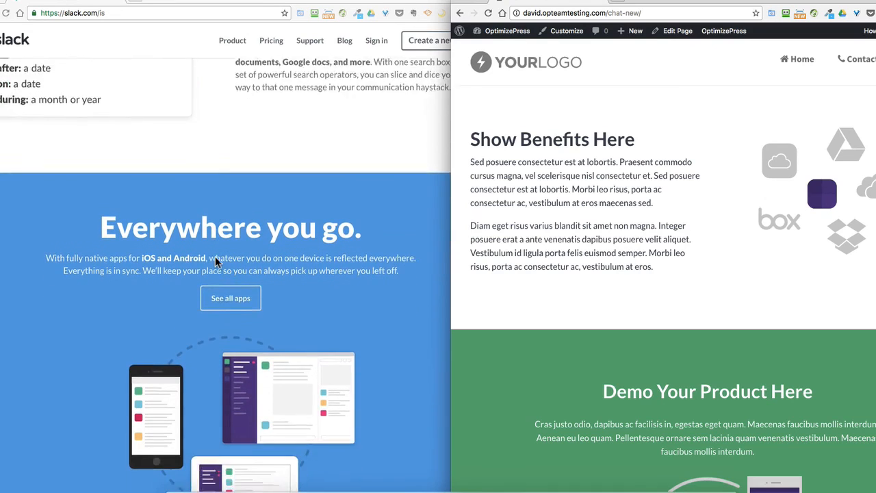
pyautogui.scroll(-5, 573, 220)
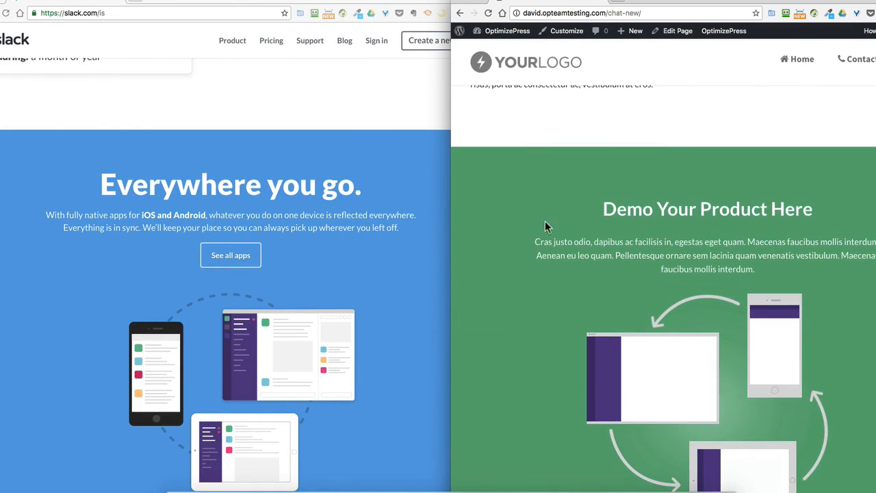
pyautogui.scroll(-1, 382, 194)
pyautogui.scroll(-1, 382, 195)
pyautogui.scroll(-2, 560, 149)
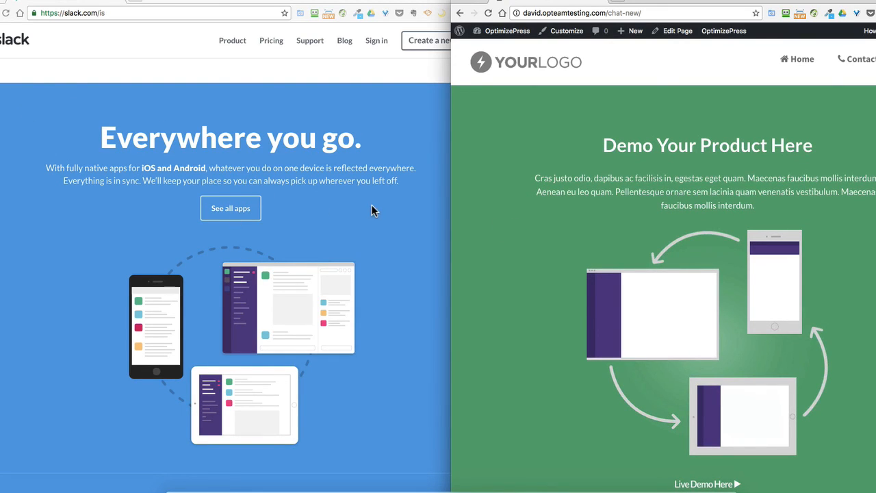
# - Compare the notification card areas of both pages, and preview and close the Live Demo Here video popup
pyautogui.scroll(-5, 371, 205)
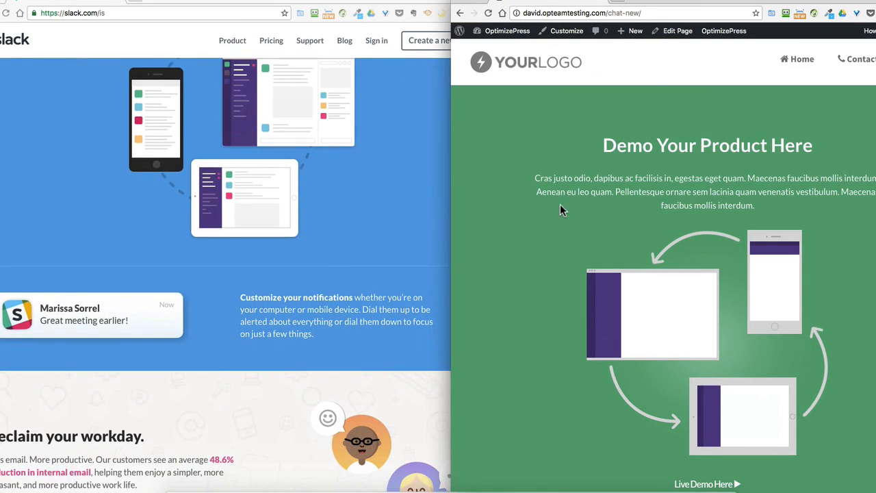
pyautogui.scroll(-6, 568, 208)
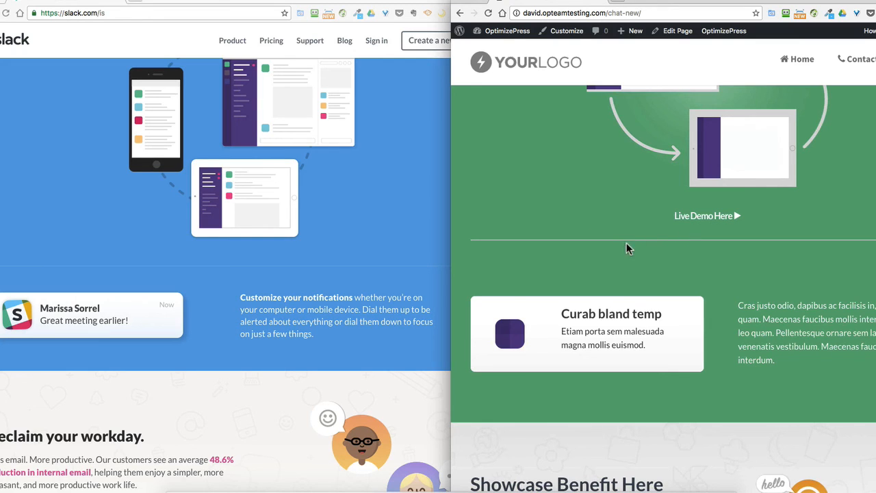
pyautogui.click(693, 224)
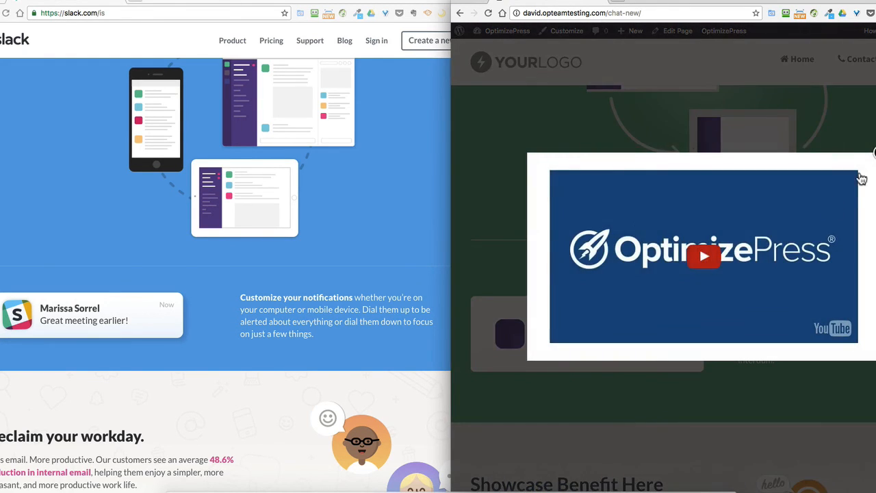
pyautogui.click(874, 152)
pyautogui.scroll(-2, 581, 216)
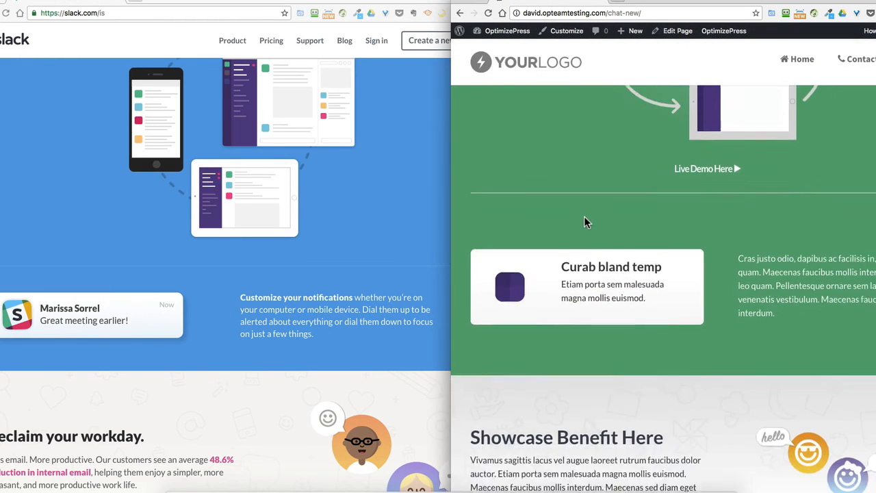
# - Compare Slack's Reclaim your workday section with the landing page's Showcase Benefit Here section
pyautogui.scroll(-5, 586, 221)
pyautogui.scroll(-5, 398, 219)
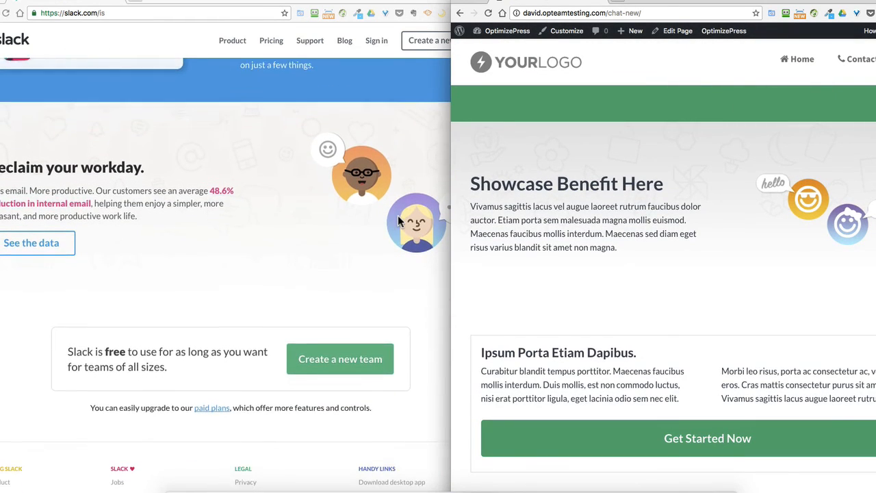
pyautogui.scroll(-1, 575, 236)
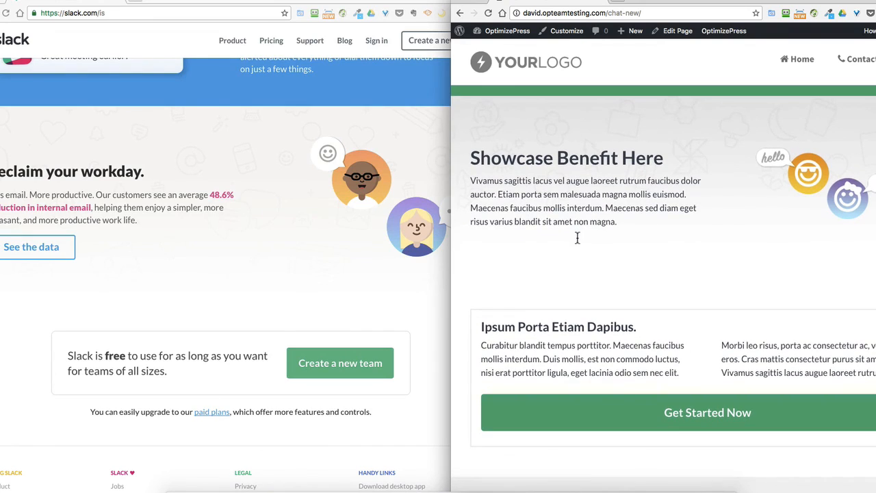
pyautogui.scroll(-1, 367, 252)
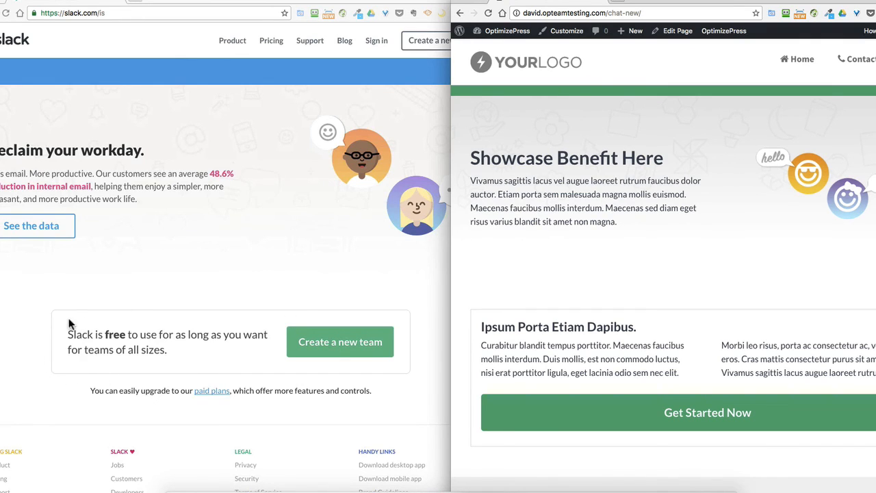
# - Compare Slack's Create a new team box and footer with the landing page's Get Started Now box and footer
pyautogui.click(113, 164)
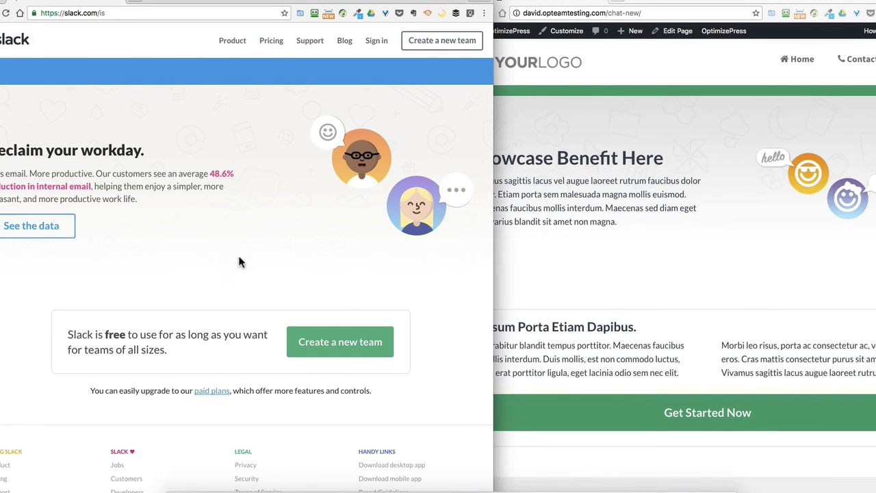
pyautogui.scroll(-3, 239, 261)
pyautogui.scroll(-1, 593, 278)
pyautogui.scroll(-1, 594, 278)
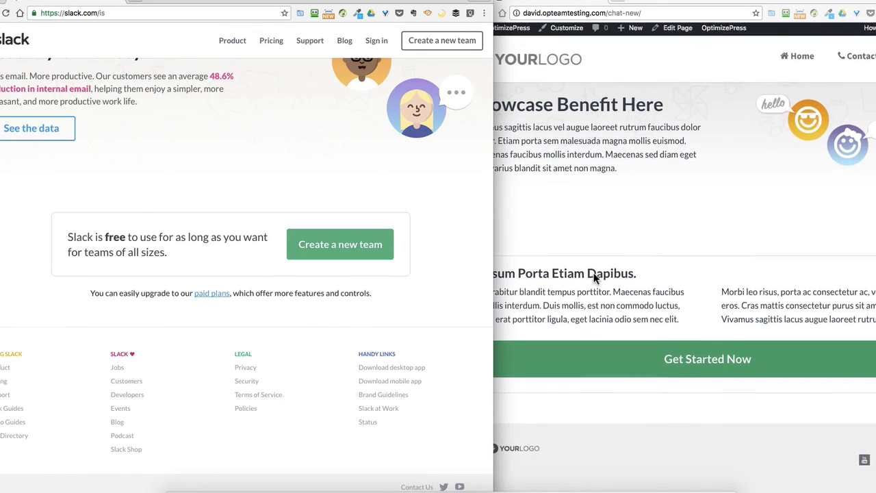
pyautogui.click(598, 236)
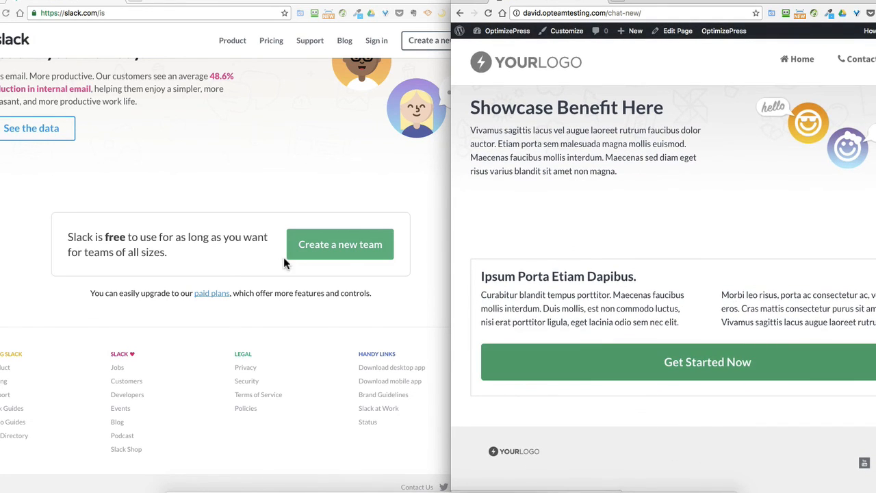
pyautogui.scroll(-1, 285, 261)
pyautogui.click(283, 257)
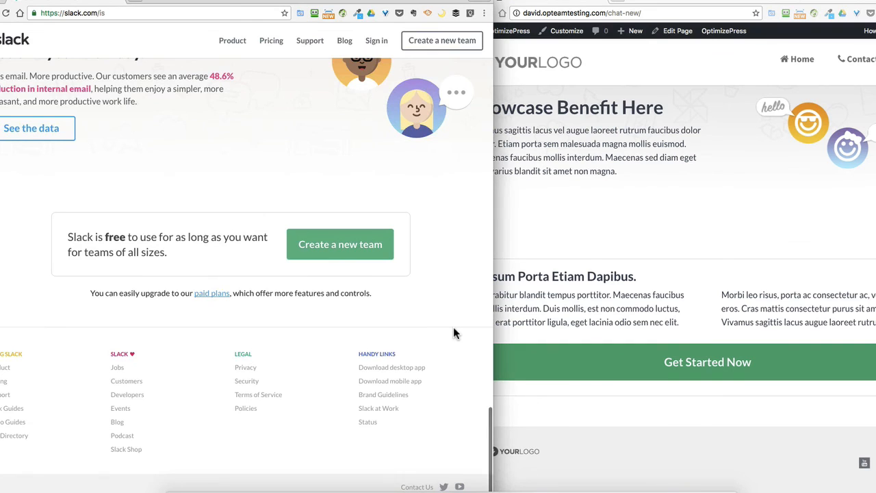
pyautogui.scroll(2, 453, 327)
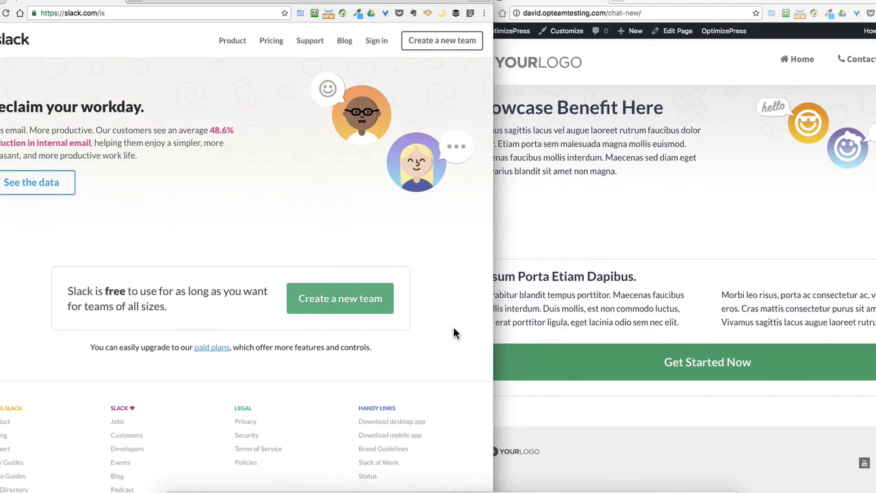
pyautogui.click(784, 198)
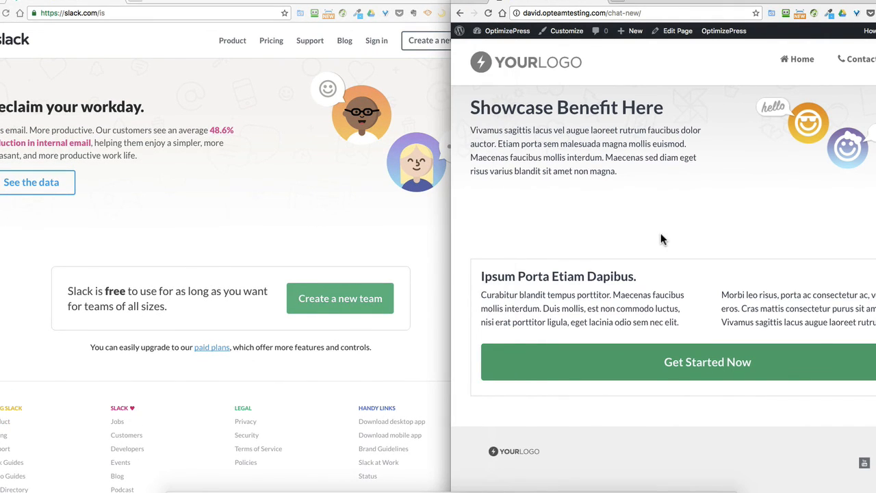
# - Return both pages to their hero sections and compare them once more
pyautogui.scroll(15, 661, 238)
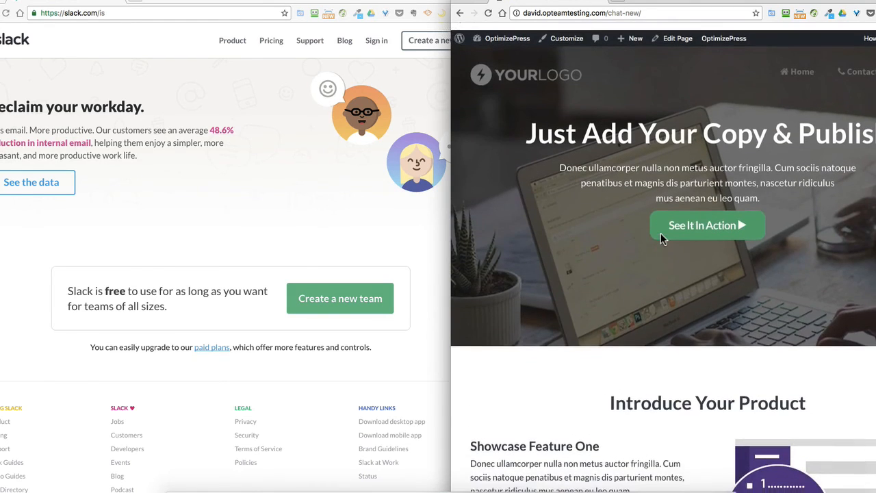
pyautogui.click(298, 256)
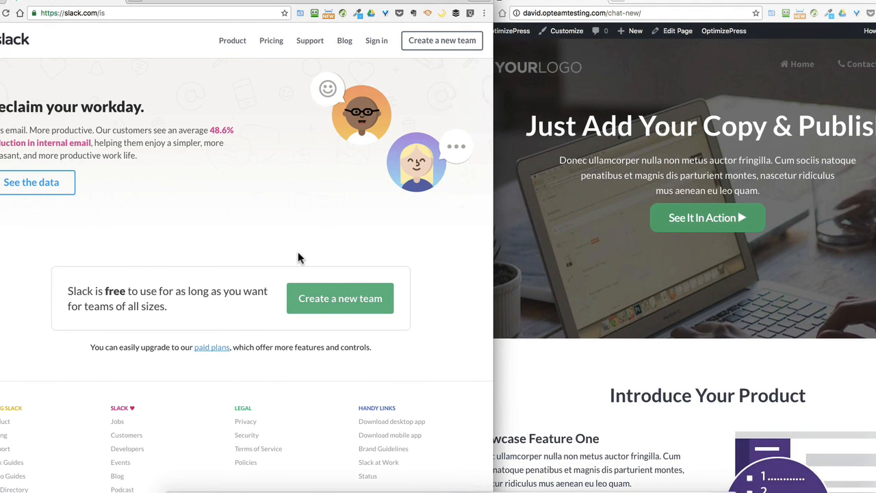
pyautogui.scroll(15, 298, 258)
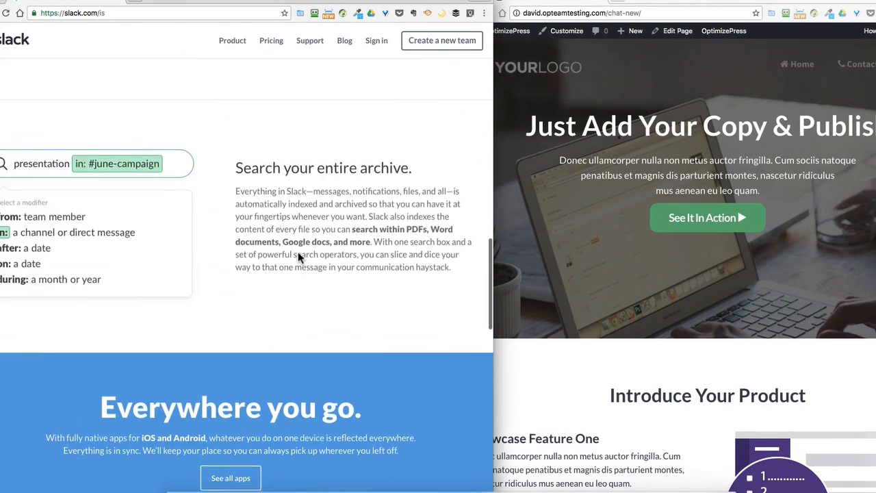
pyautogui.scroll(10, 298, 257)
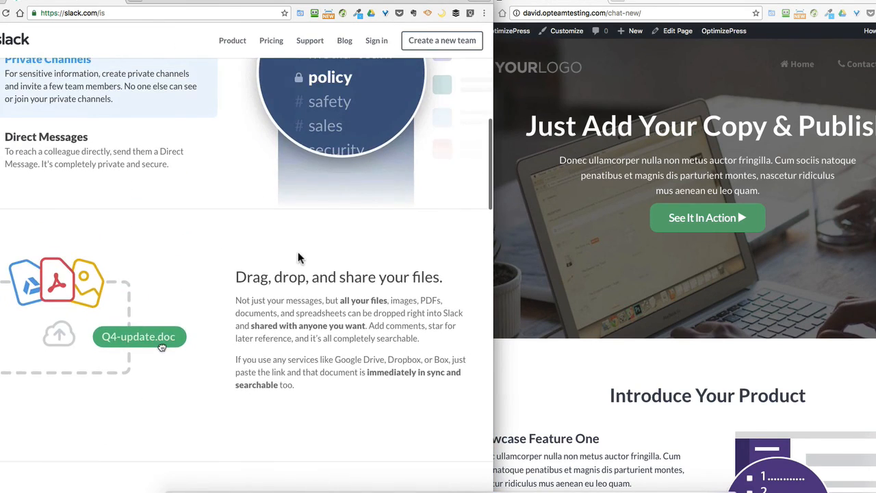
pyautogui.scroll(8, 298, 256)
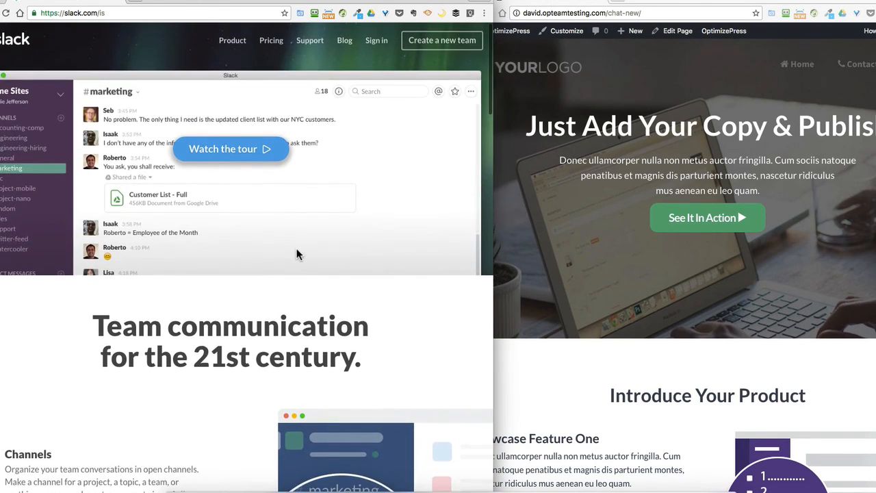
pyautogui.click(599, 275)
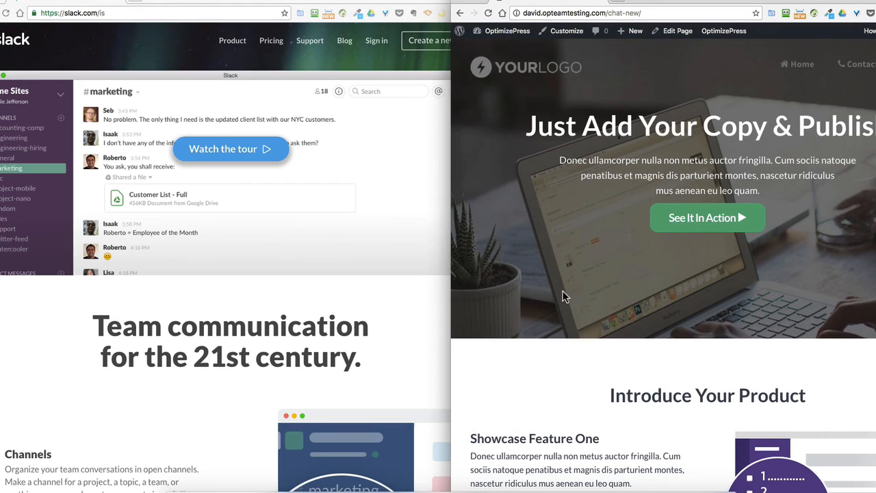